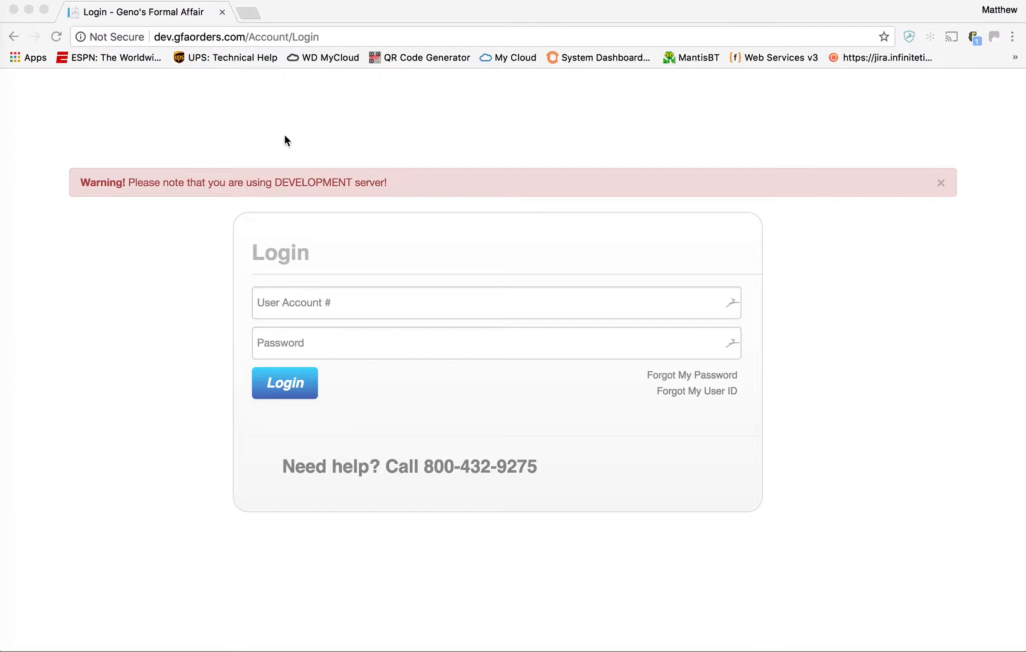
# - Log in to the wholesale portal with the shop's user account number and password
pyautogui.click(390, 295)
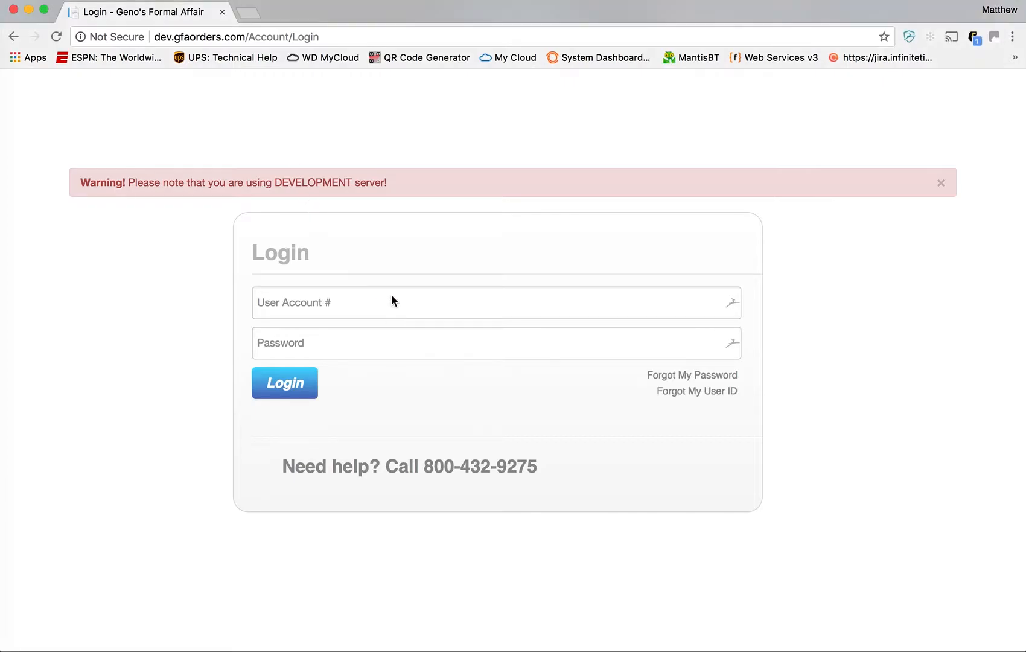
pyautogui.click(384, 297)
pyautogui.write('mat010')
pyautogui.press('Tab')
pyautogui.moveTo(306, 306)
pyautogui.mouseDown()
pyautogui.moveTo(271, 303)
pyautogui.moveTo(318, 307)
pyautogui.mouseUp()
pyautogui.click(321, 343)
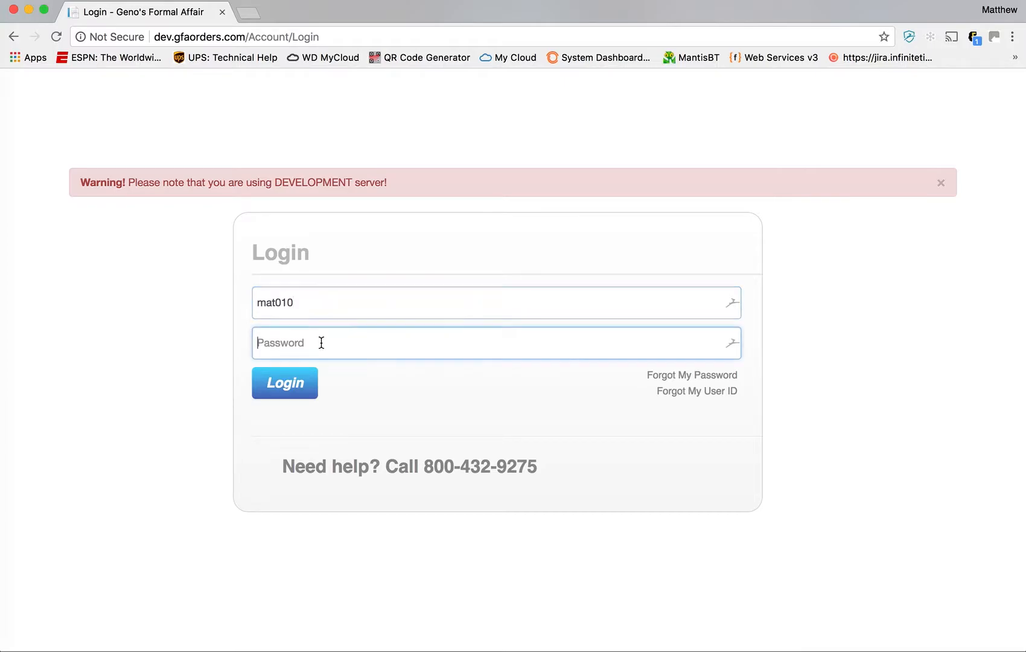
pyautogui.write('•••••••')
pyautogui.press('Return')
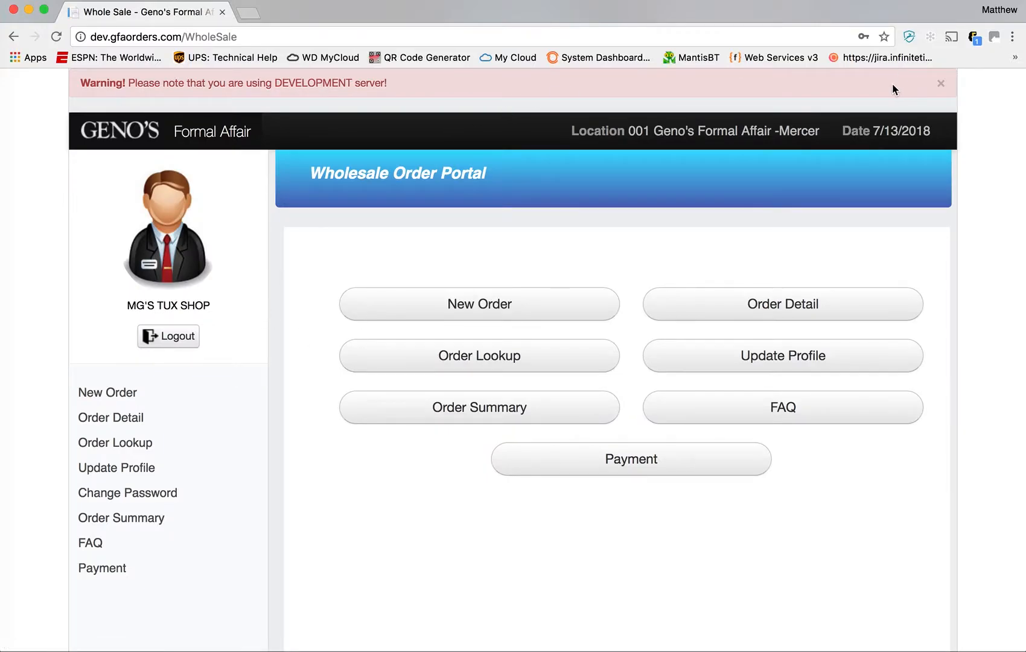
# - Dismiss the development banner, begin the current password on the Change Password form, then return home
pyautogui.click(941, 83)
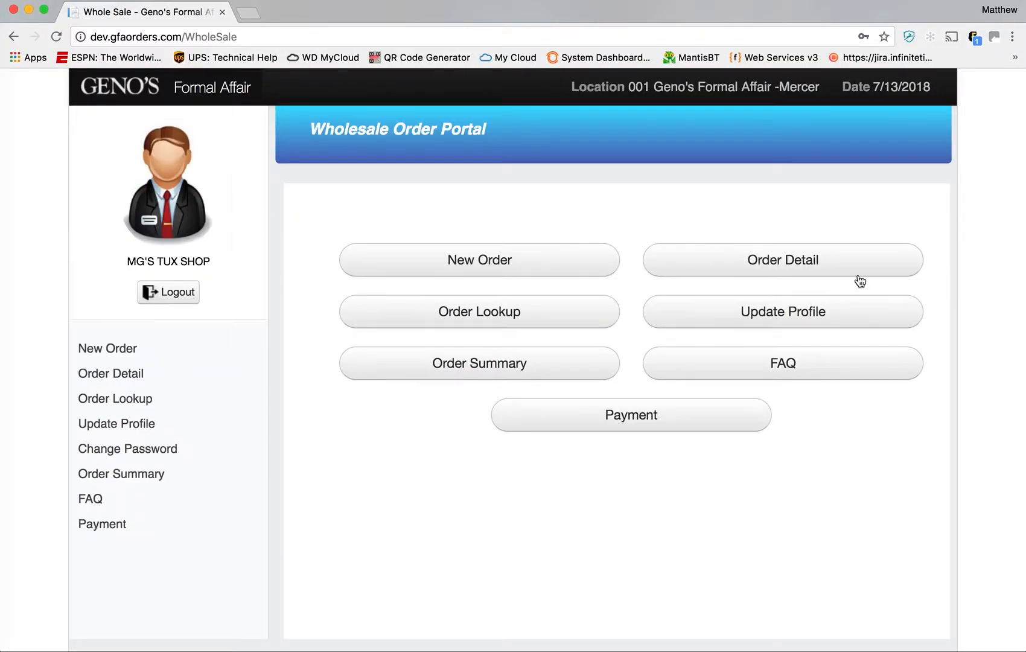
pyautogui.click(113, 457)
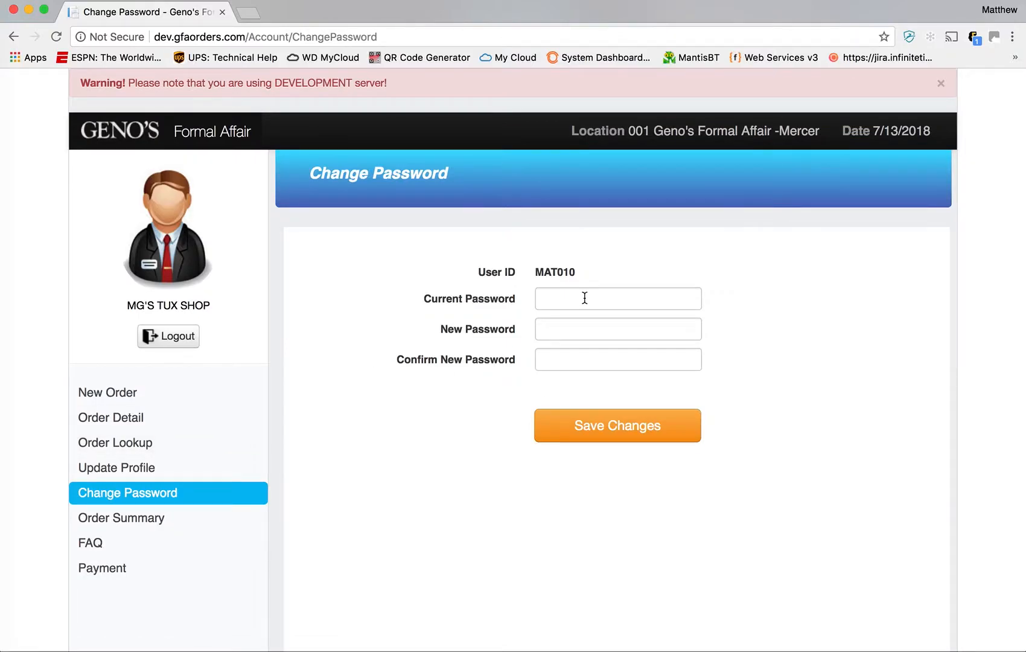
pyautogui.click(584, 299)
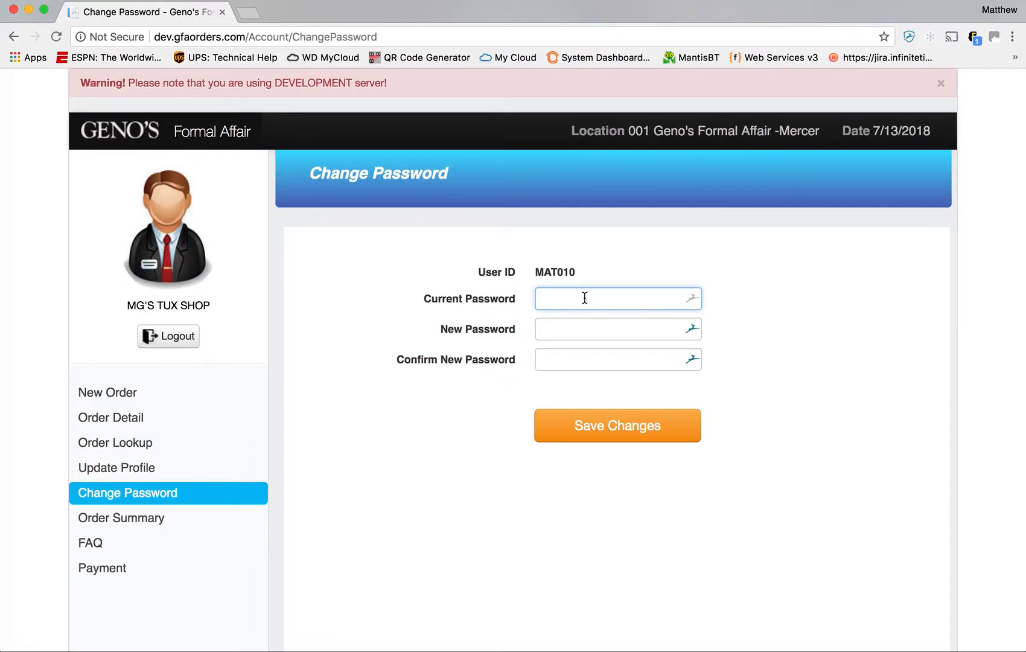
pyautogui.write('••')
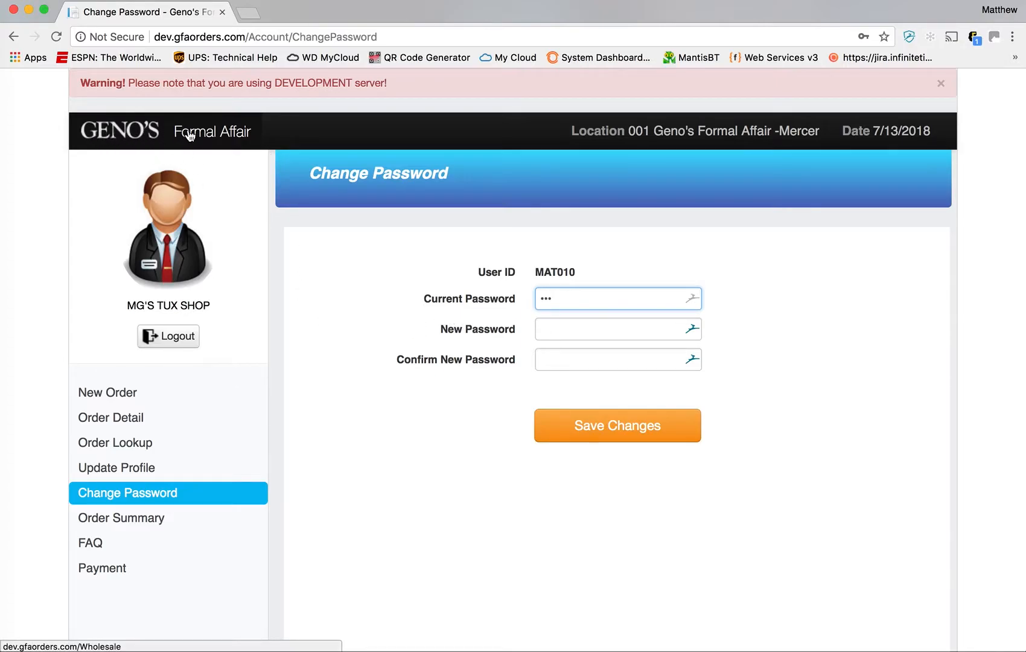
pyautogui.click(130, 138)
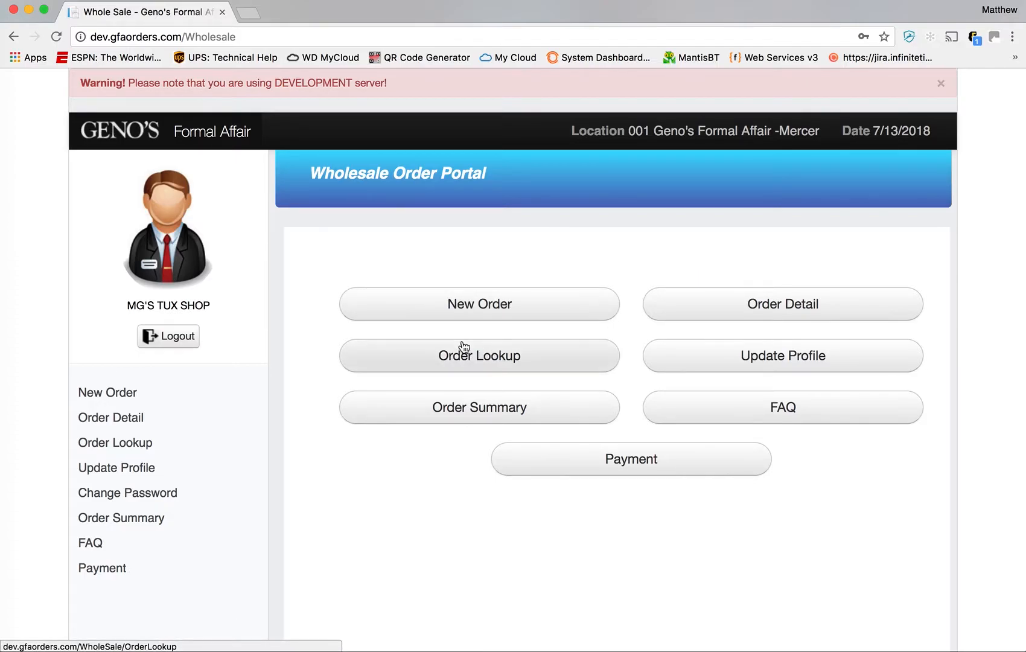
# - Start a new order with Prom as the event type
pyautogui.click(480, 311)
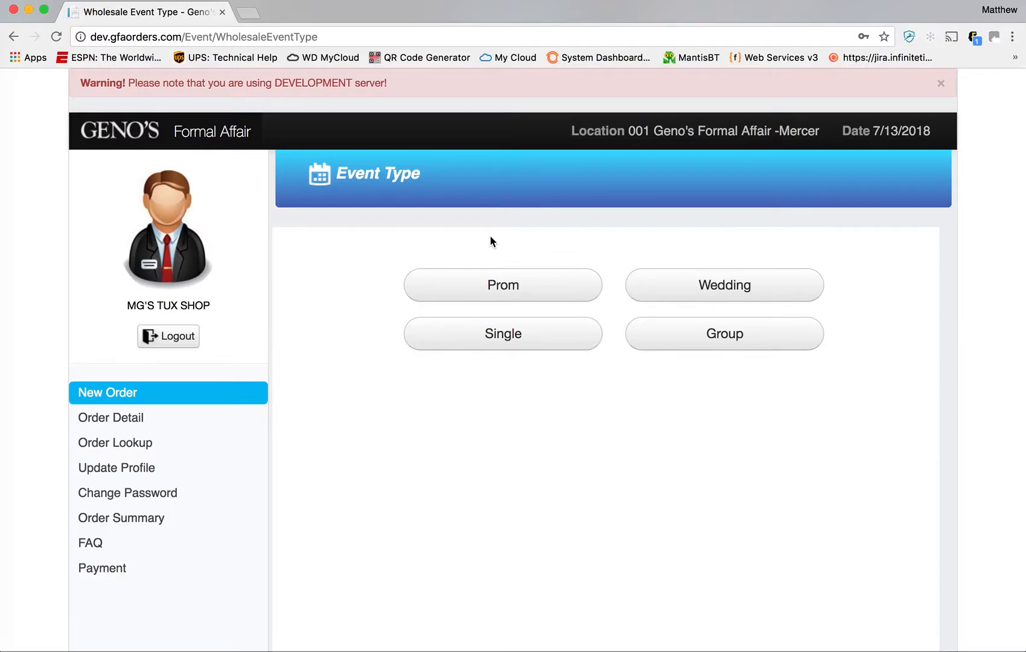
pyautogui.click(508, 288)
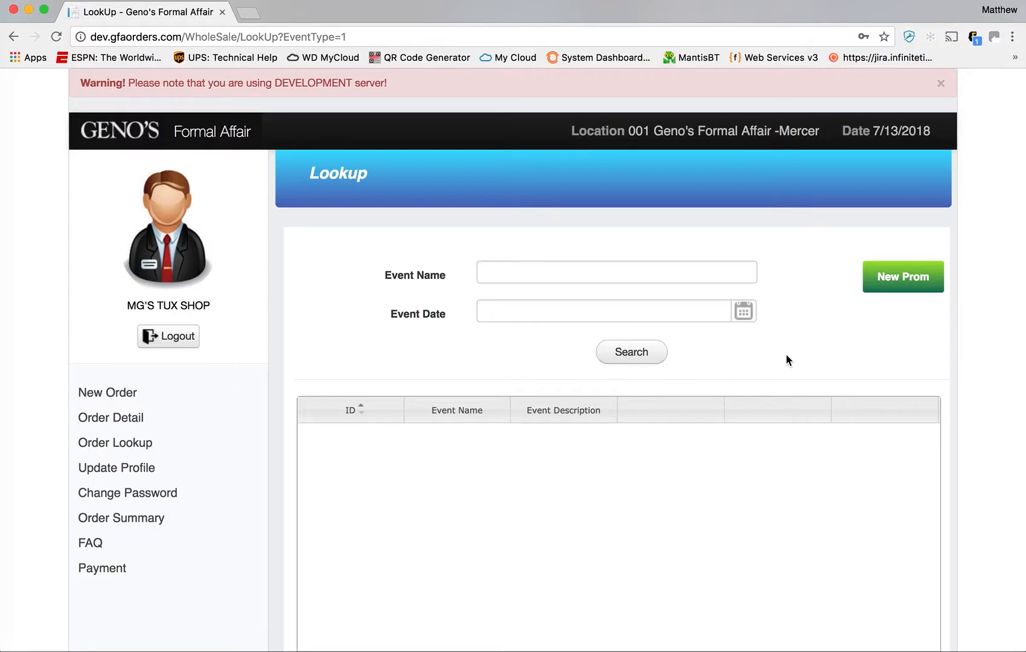
# - Create prom event 'LAFAYETTE HIGH SCHOOL' dated 07/21/2018 with the contact's first and last name, and submit
pyautogui.click(910, 278)
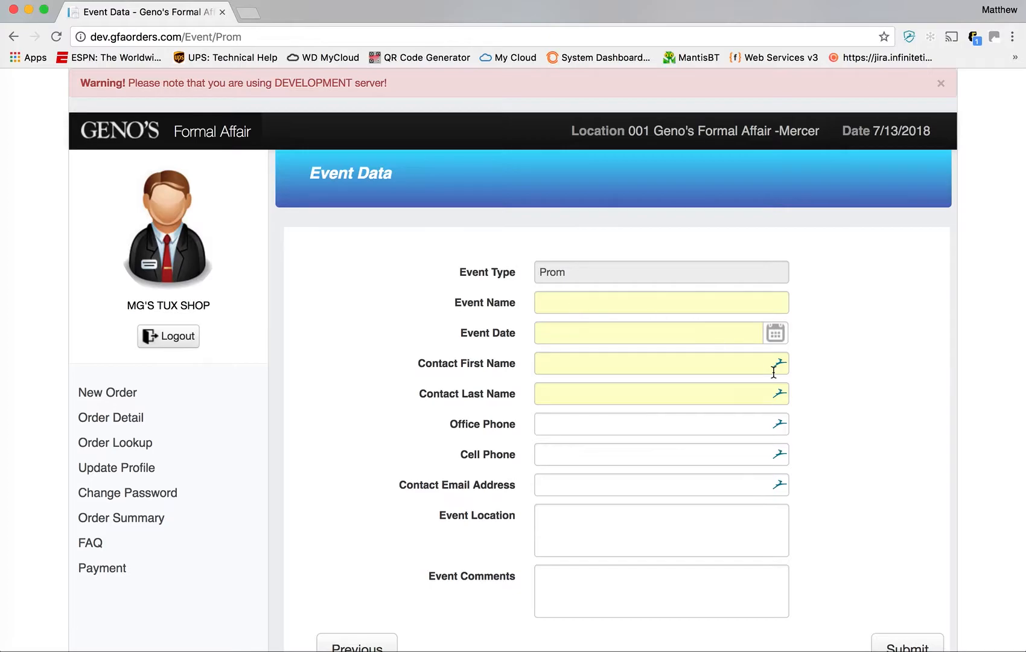
pyautogui.scroll(-2, 773, 370)
pyautogui.click(682, 263)
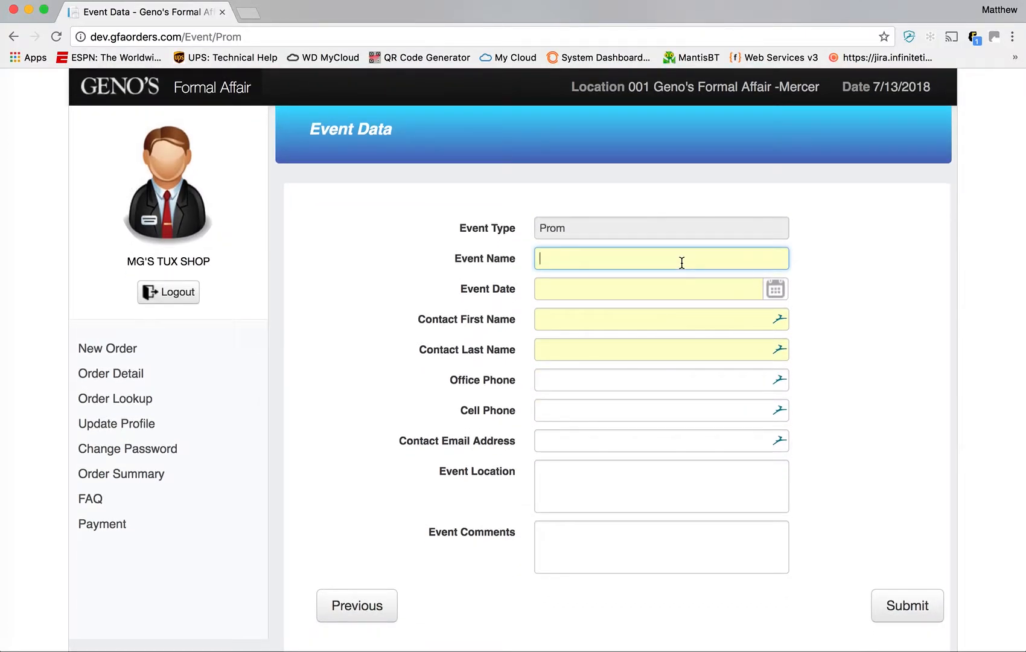
pyautogui.write('LAFA')
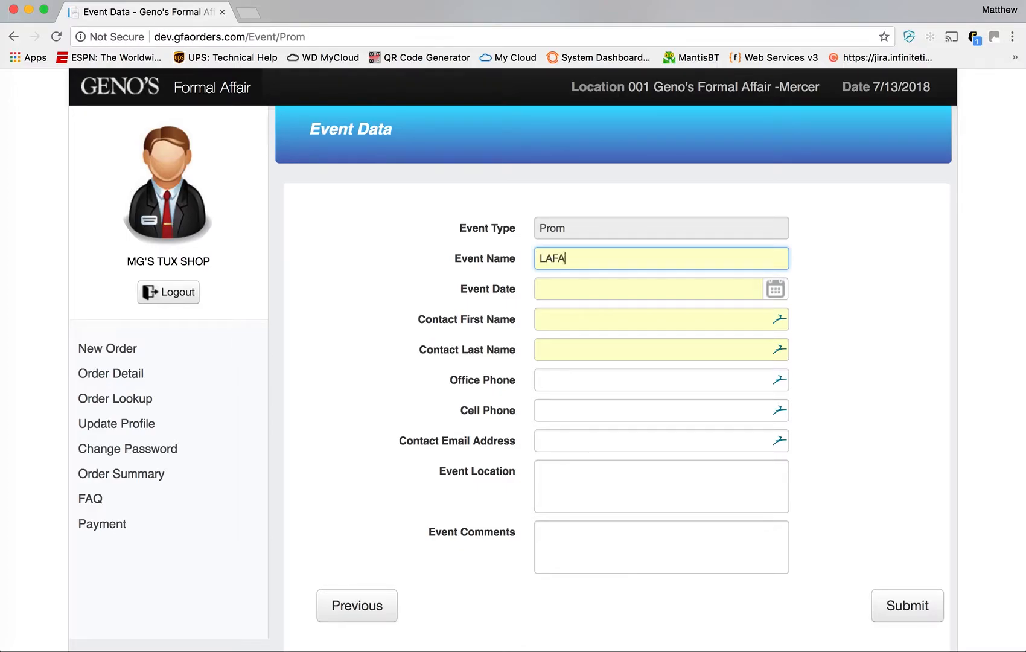
pyautogui.write('YETTE HIGH SCHOOL')
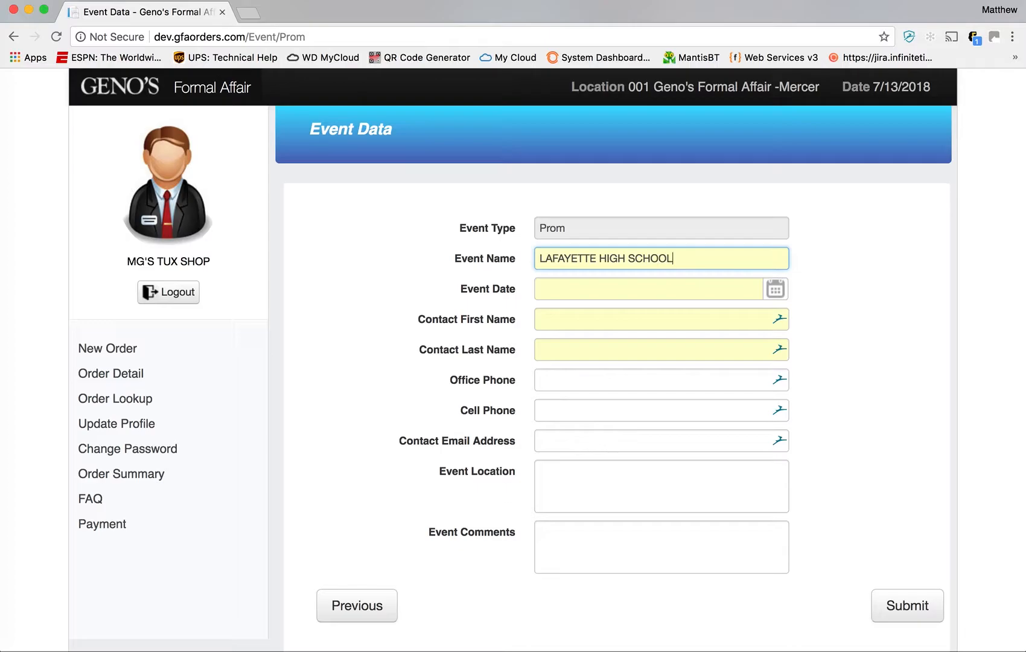
pyautogui.click(775, 290)
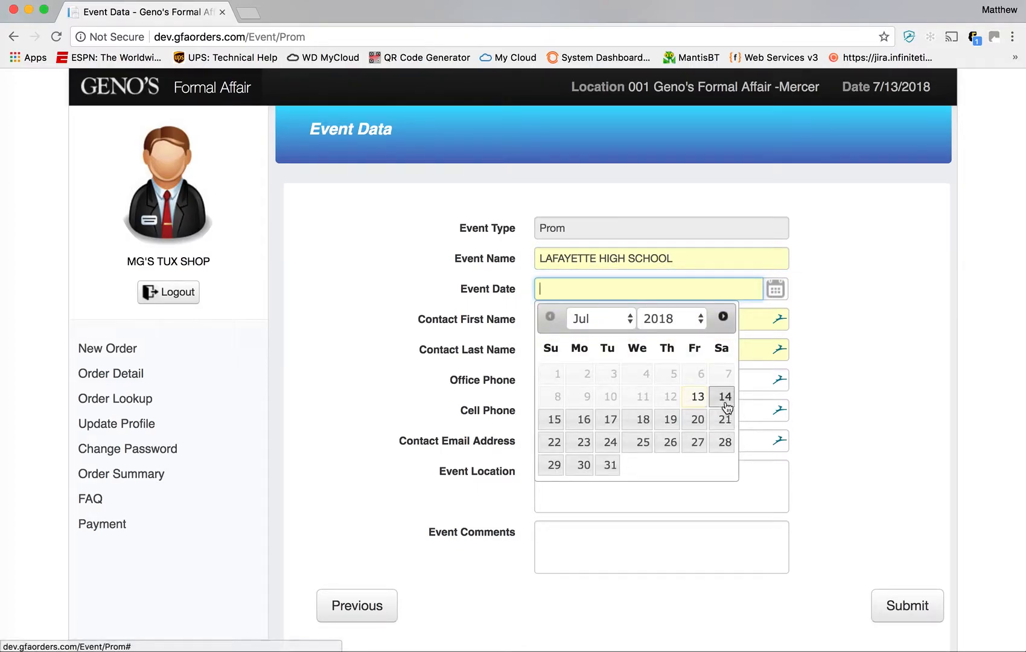
pyautogui.click(726, 420)
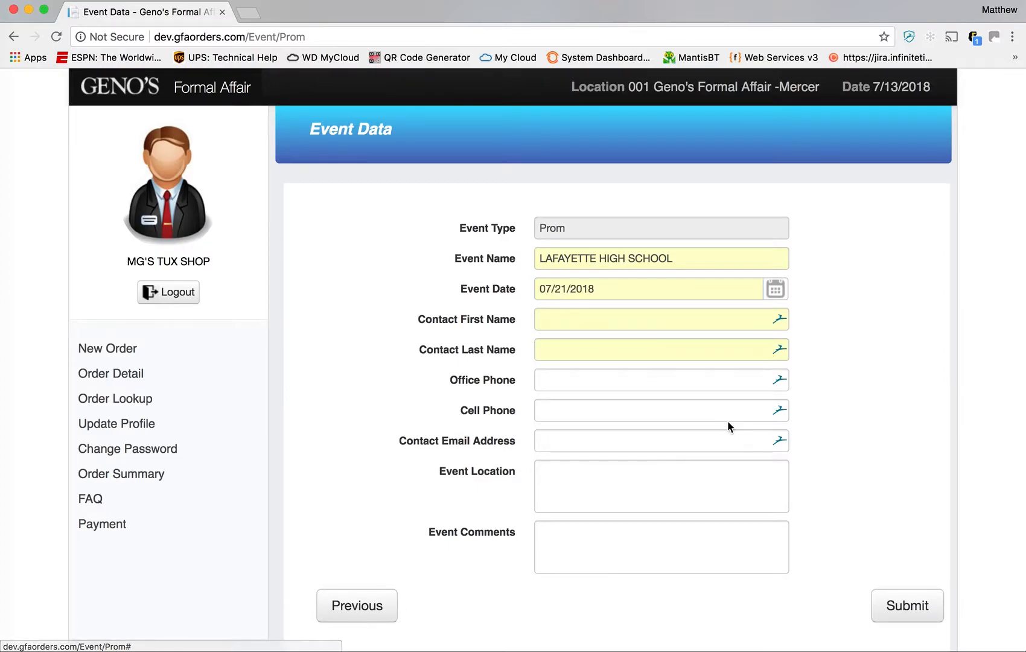
pyautogui.click(622, 327)
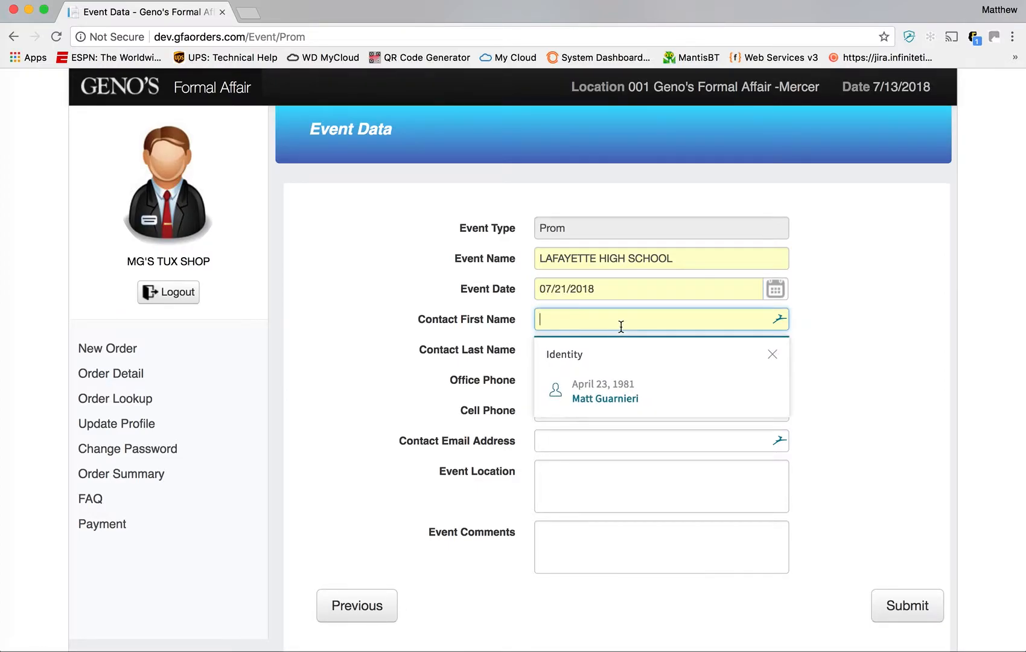
pyautogui.write('ANDY')
pyautogui.press('Tab')
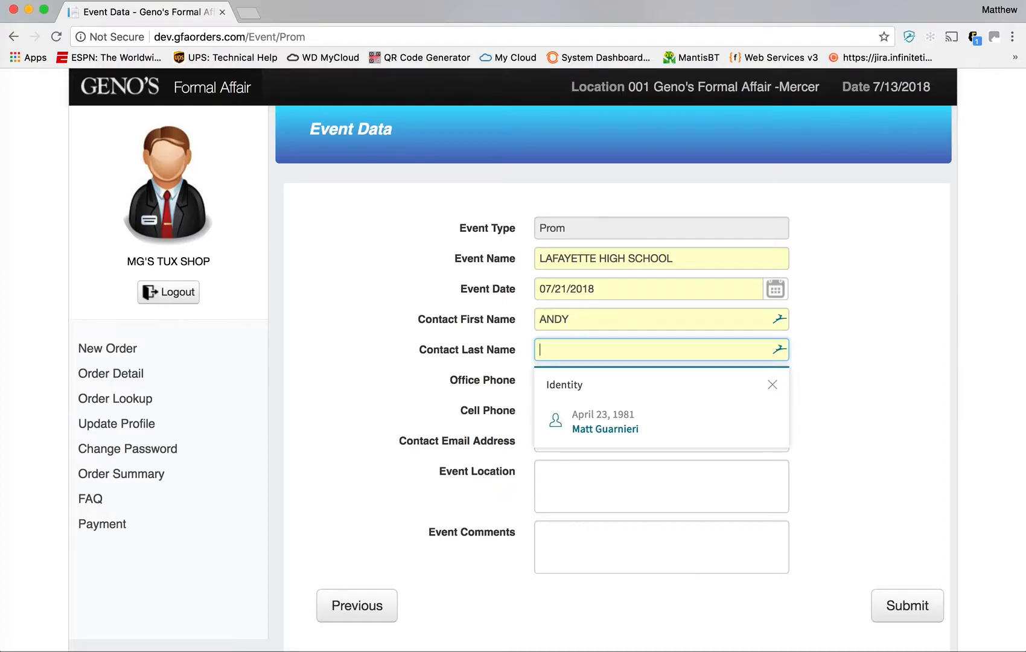
pyautogui.write('J..')
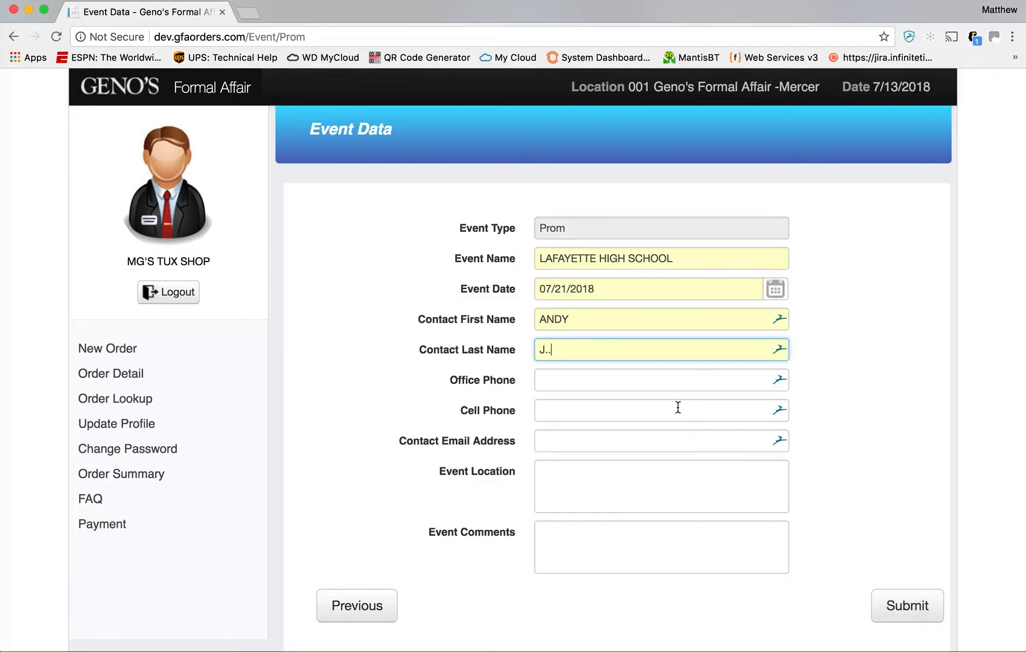
pyautogui.click(909, 616)
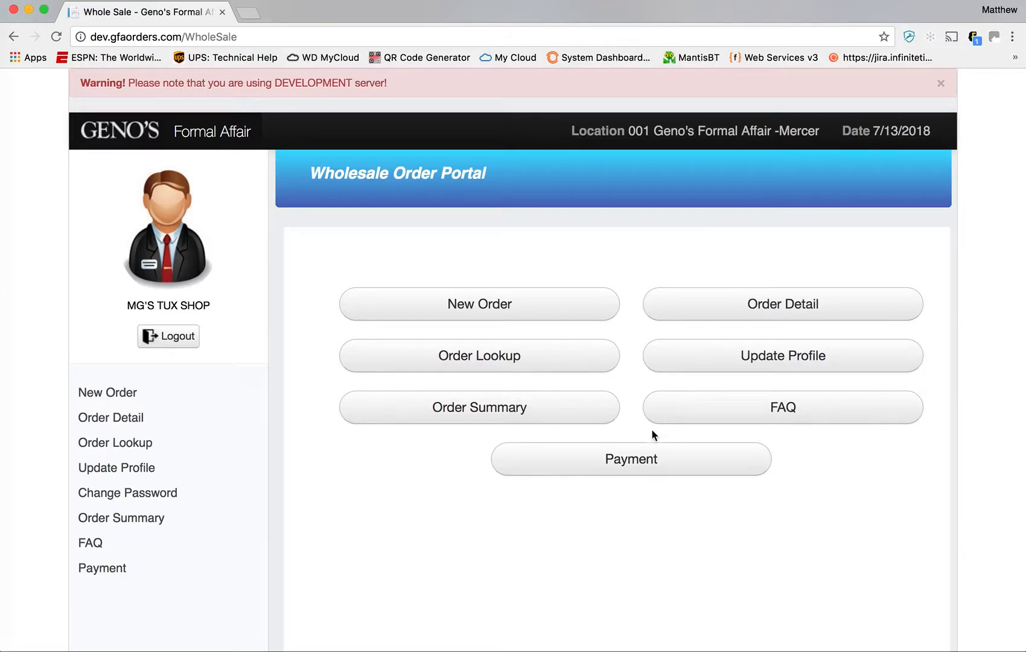
# - Start a new Prom order and search for prom events dated 07/21/2018
pyautogui.click(519, 305)
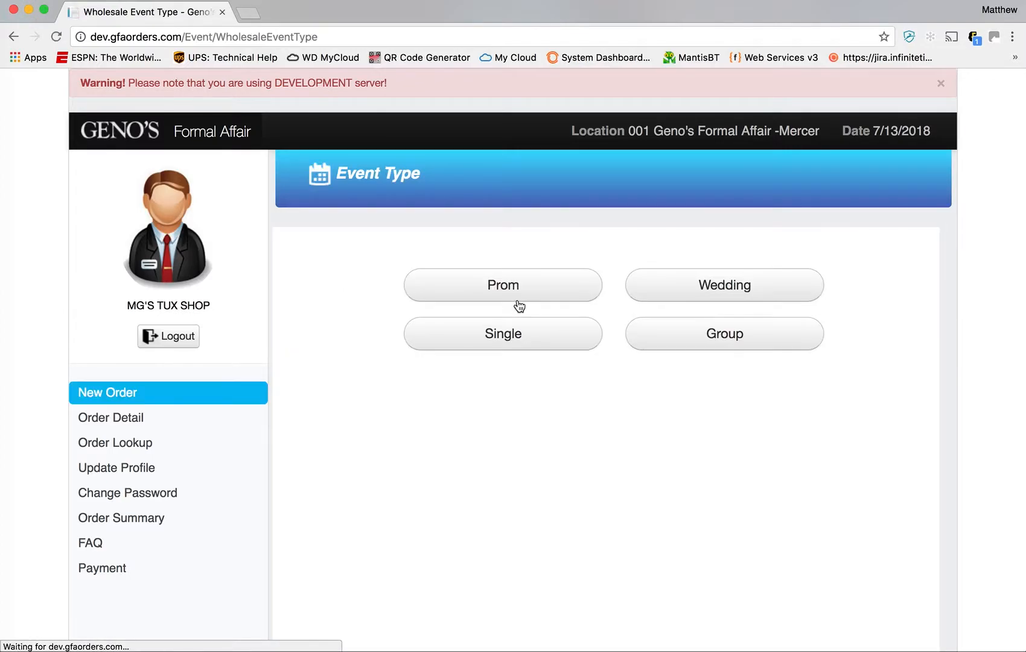
pyautogui.click(536, 297)
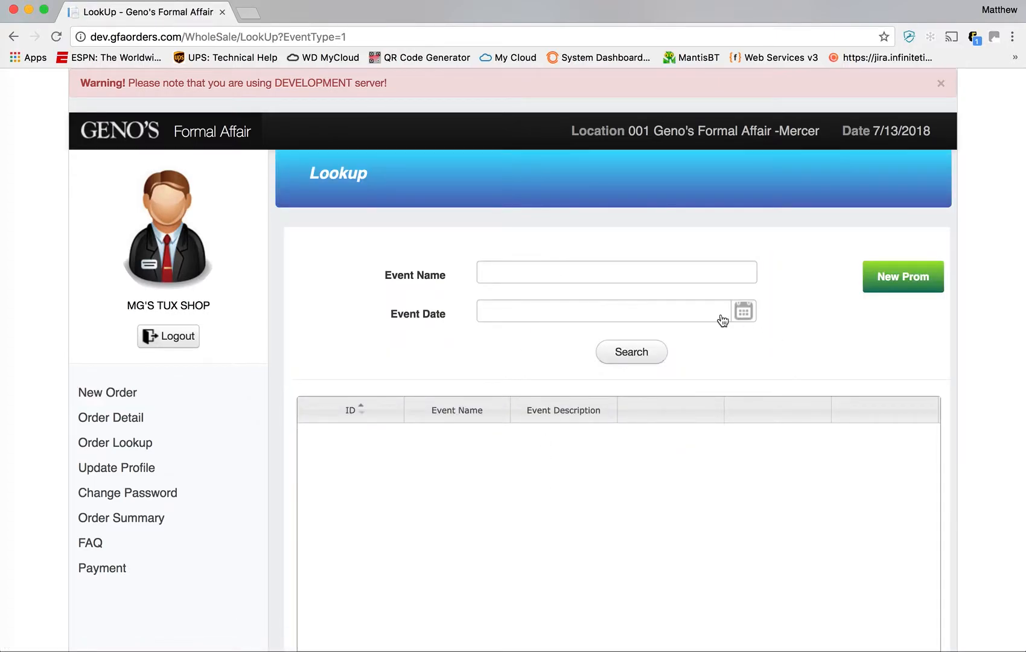
pyautogui.click(662, 278)
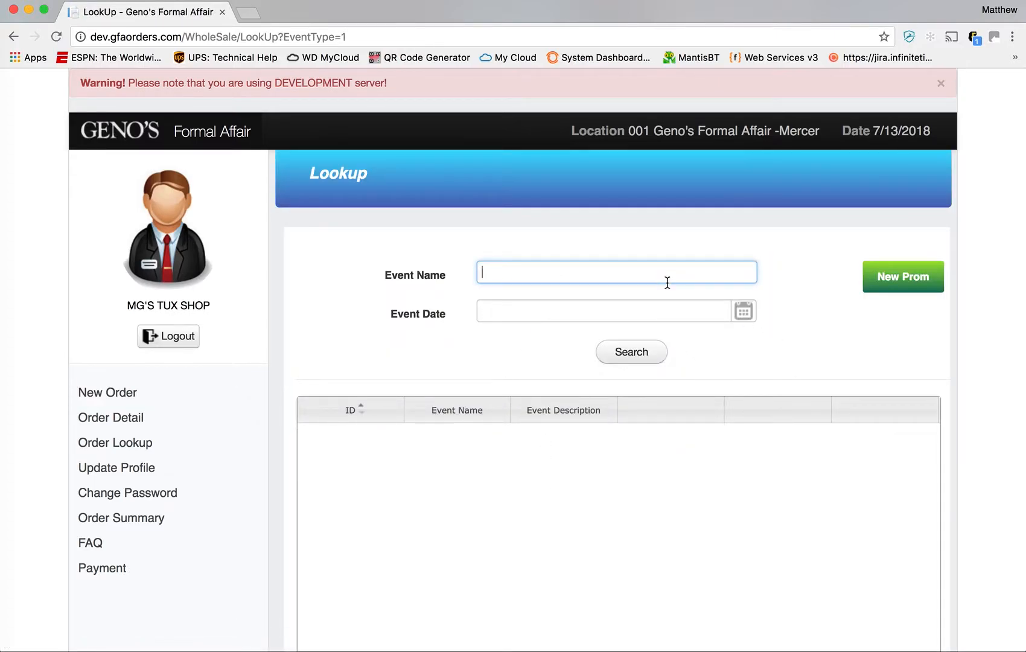
pyautogui.click(749, 320)
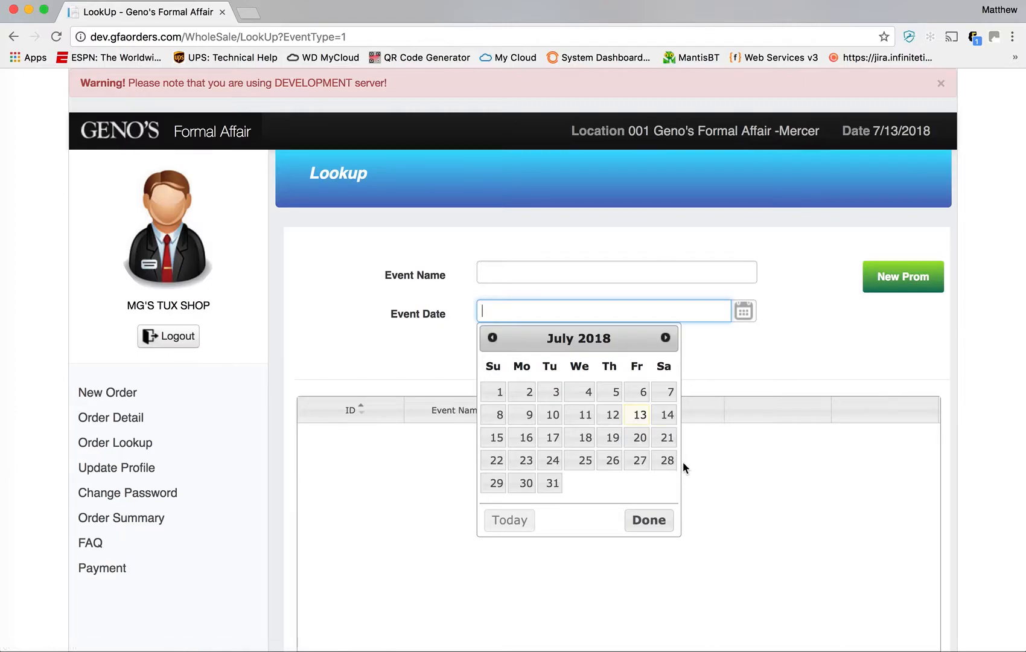
pyautogui.click(666, 437)
pyautogui.click(630, 352)
pyautogui.click(629, 355)
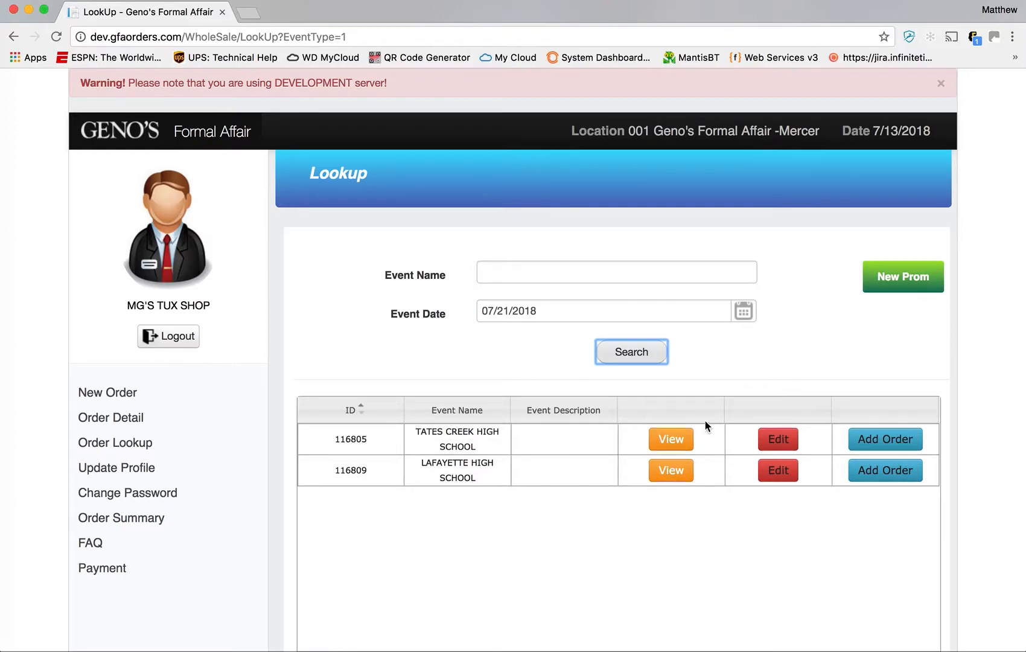
# - Open the TATES CREEK HIGH SCHOOL summary, expand PROM 1's pants and shirt, then collapse it
pyautogui.click(667, 444)
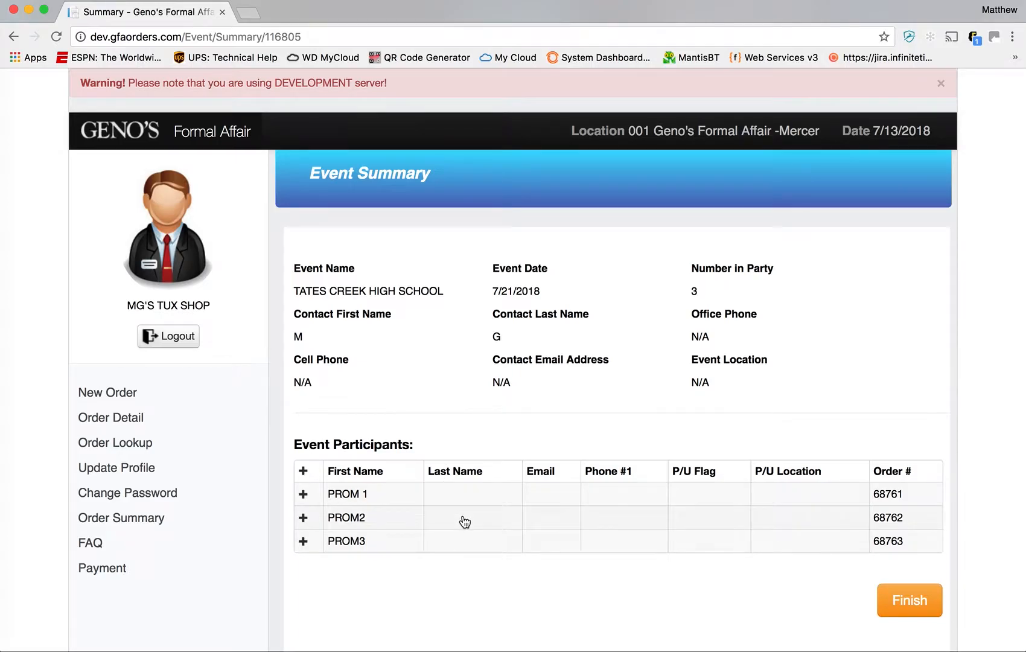
pyautogui.scroll(-2, 462, 520)
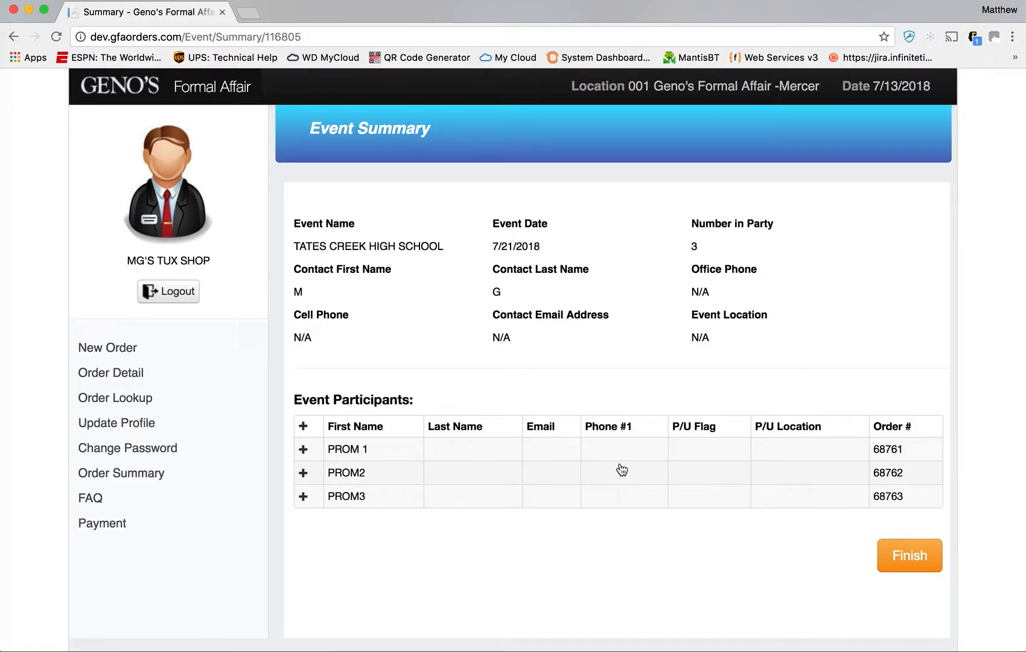
pyautogui.click(304, 449)
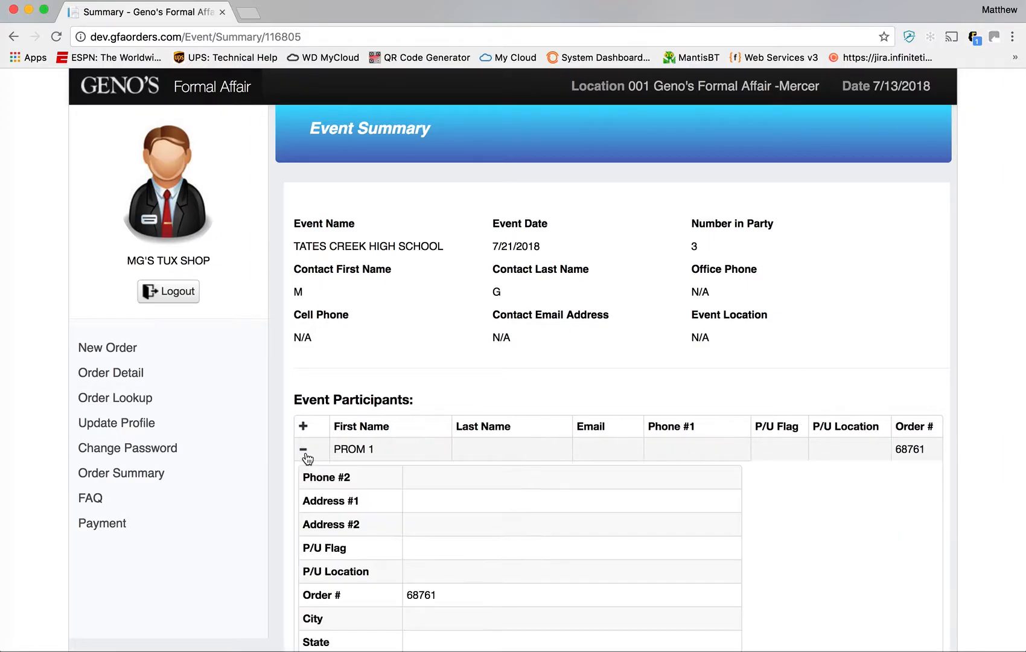
pyautogui.scroll(-5, 430, 460)
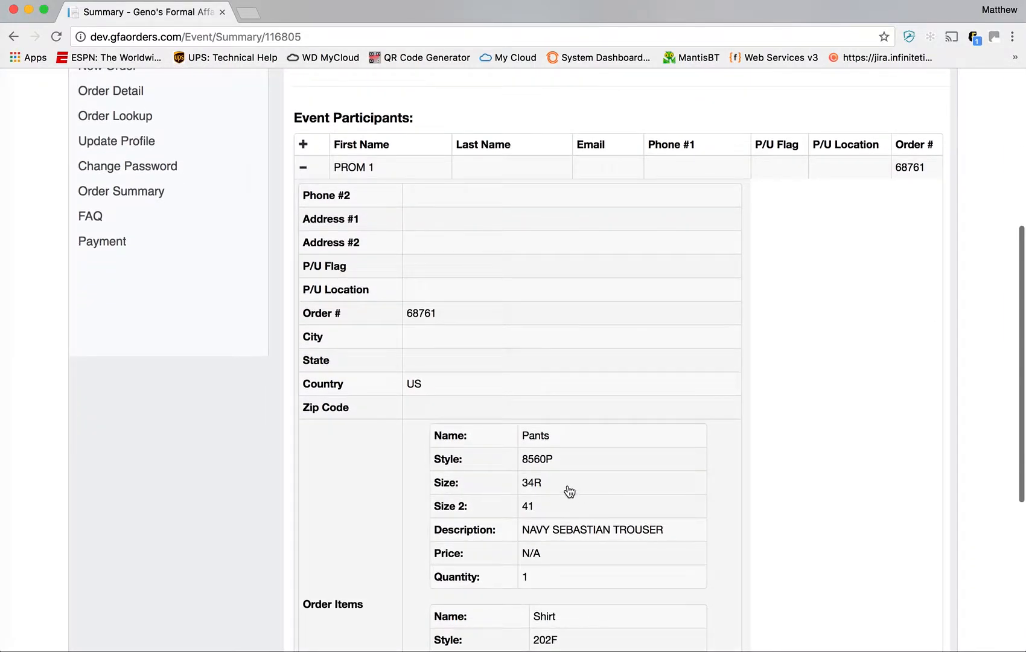
pyautogui.scroll(-3, 587, 469)
pyautogui.scroll(-4, 590, 469)
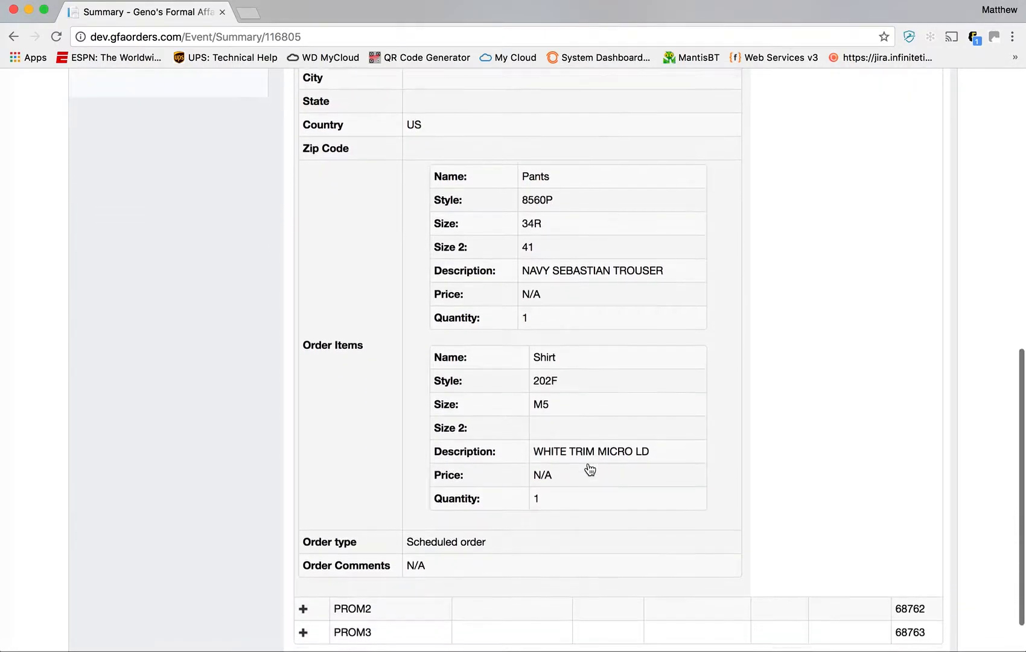
pyautogui.scroll(6, 589, 469)
pyautogui.scroll(3, 589, 469)
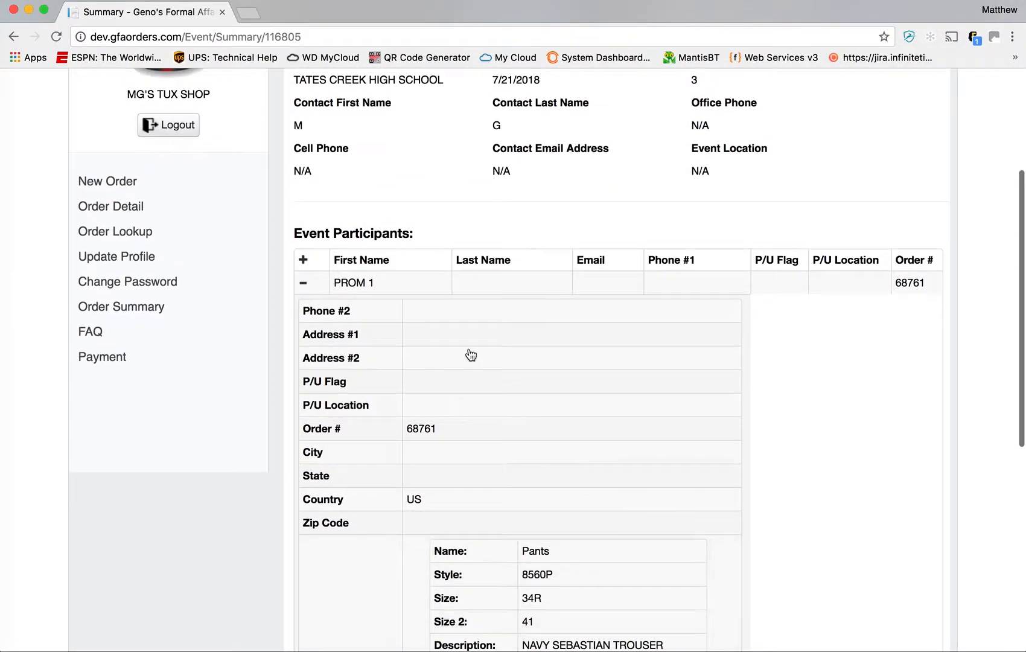
pyautogui.click(304, 282)
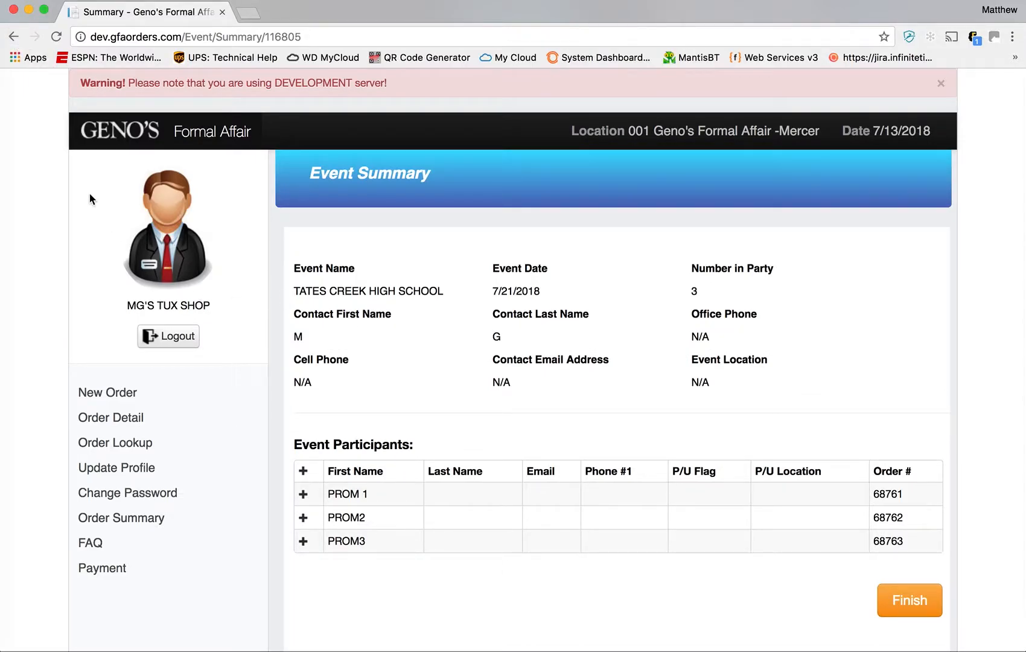
# - Search again and open TATES CREEK HIGH SCHOOL event 116805 for editing
pyautogui.click(14, 37)
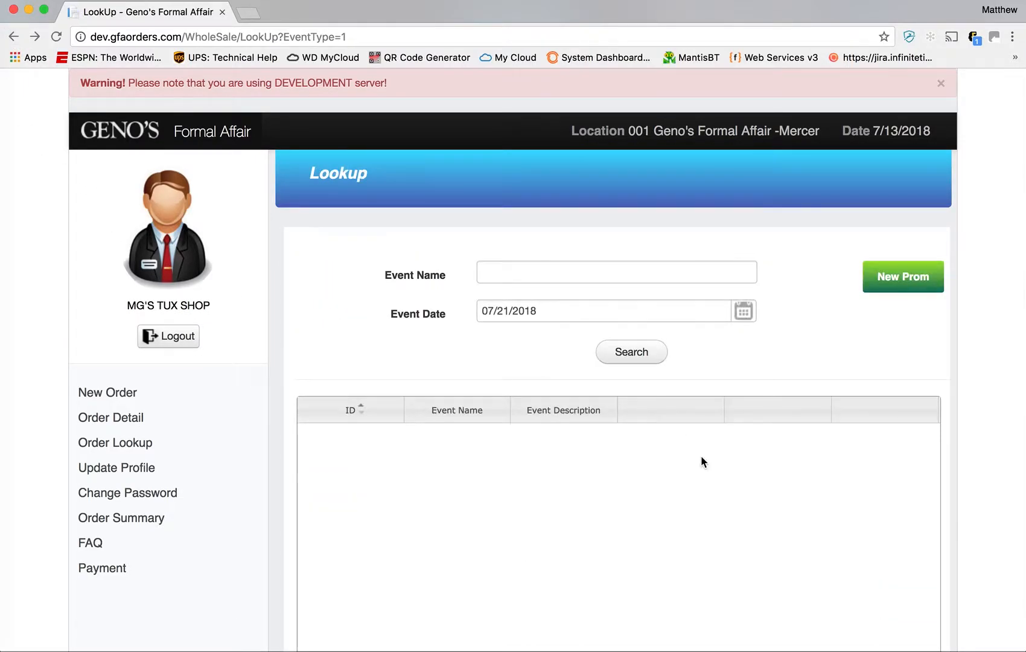
pyautogui.click(654, 357)
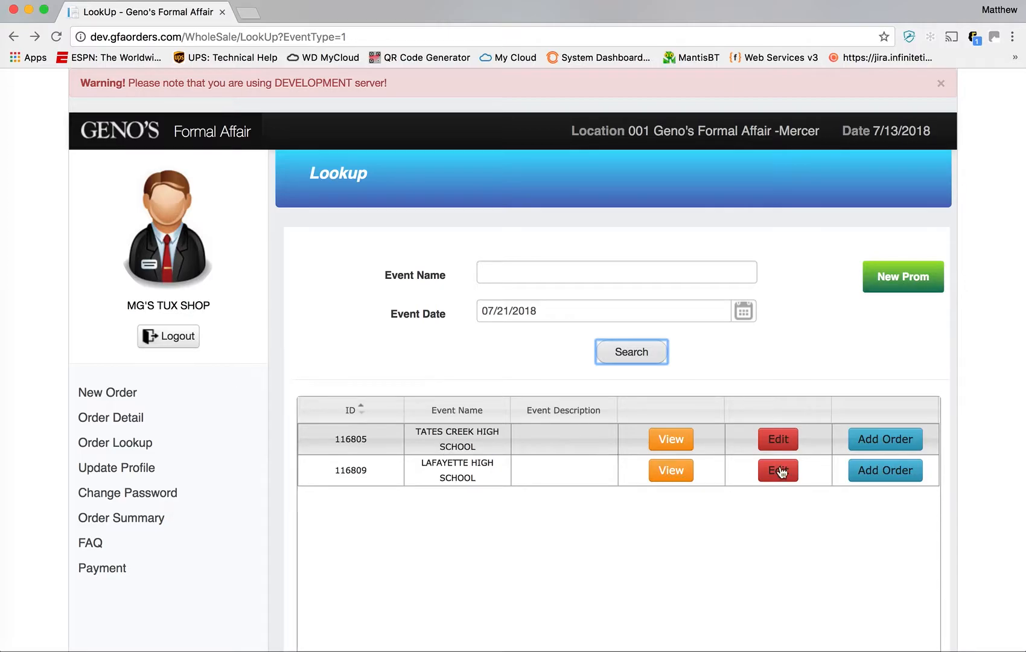
pyautogui.click(792, 452)
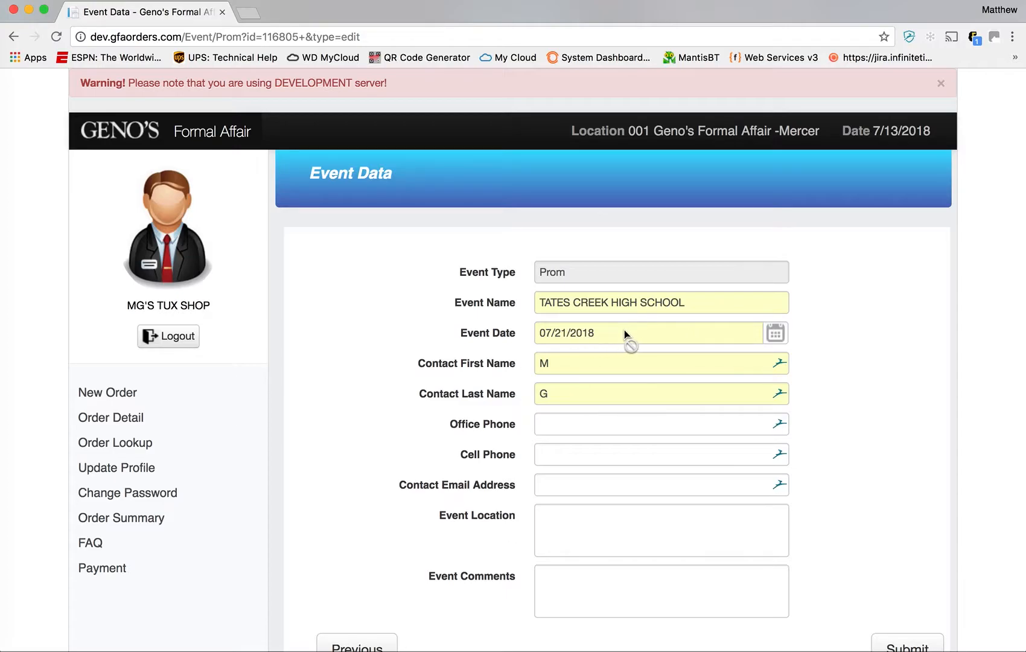
pyautogui.click(670, 297)
pyautogui.moveTo(699, 302); pyautogui.dragTo(586, 300)
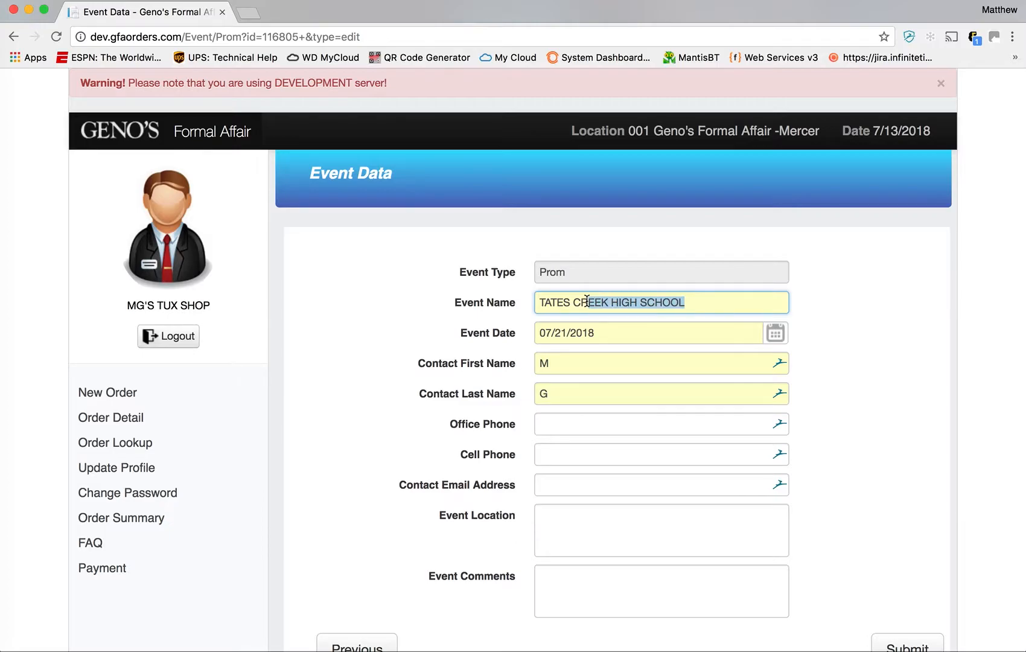
pyautogui.moveTo(723, 302); pyautogui.dragTo(622, 336)
# - Replace the contact's last name and submit the edited event
pyautogui.scroll(-2, 816, 382)
pyautogui.click(585, 346)
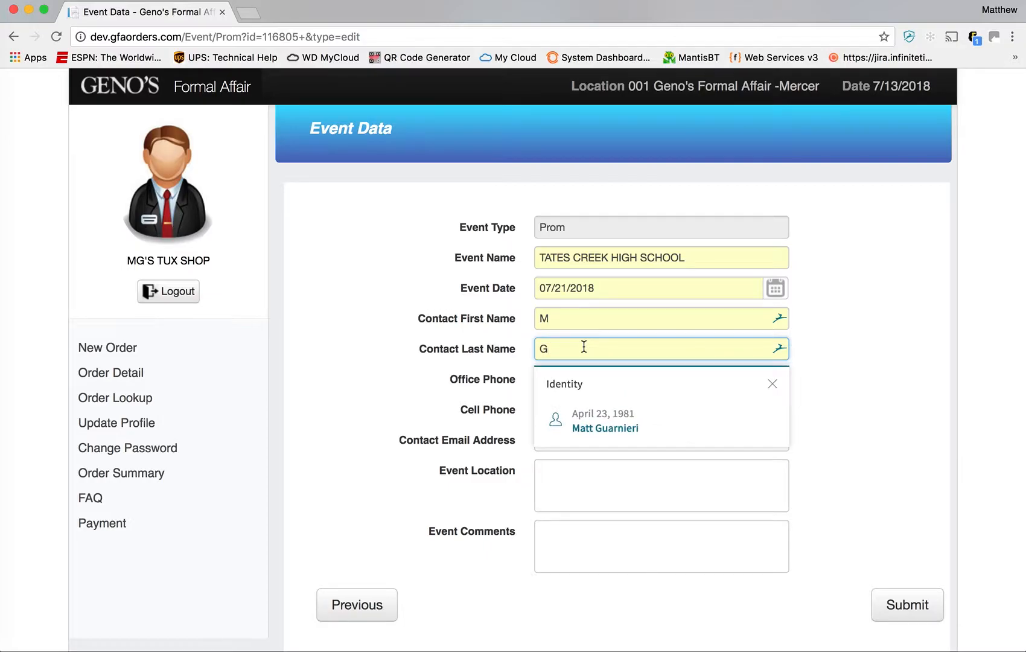
pyautogui.write('G')
pyautogui.press('BackSpace')
pyautogui.write('JJJASLJ')
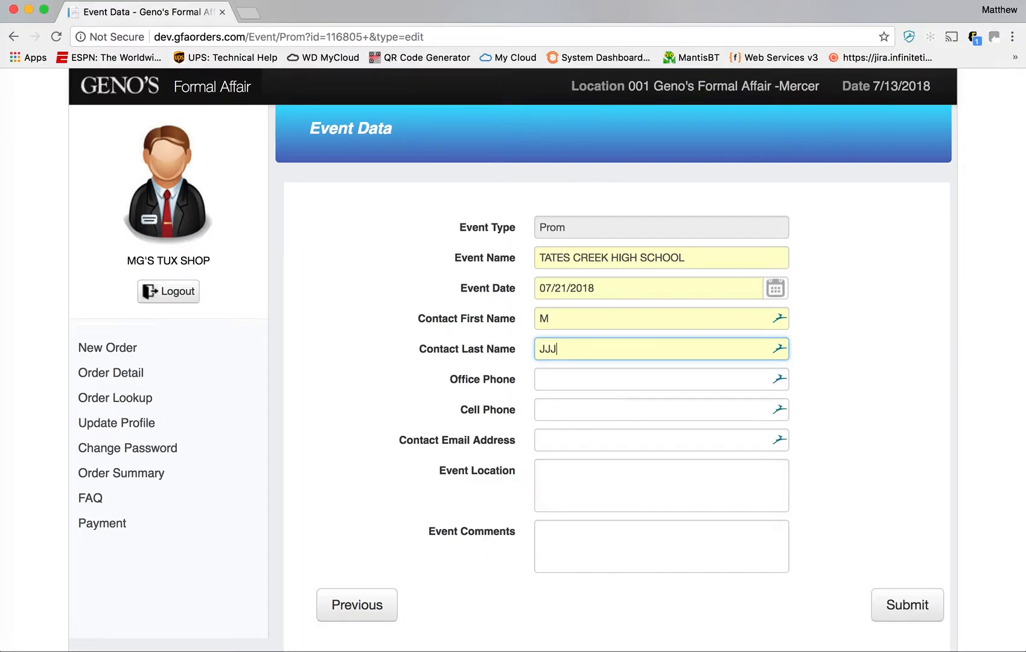
pyautogui.scroll(-1, 875, 488)
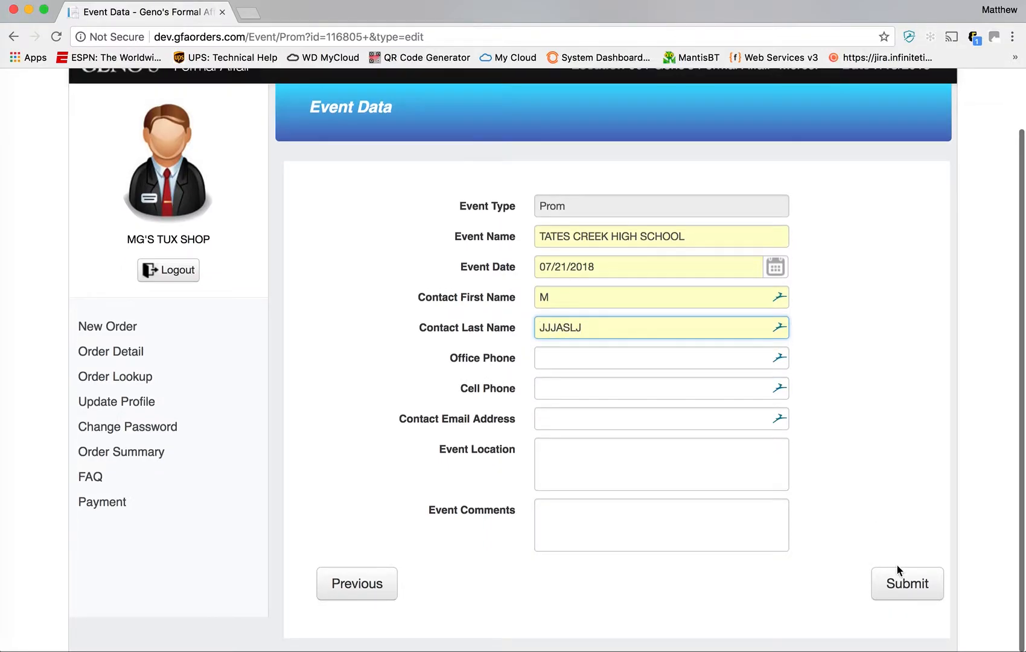
pyautogui.click(902, 585)
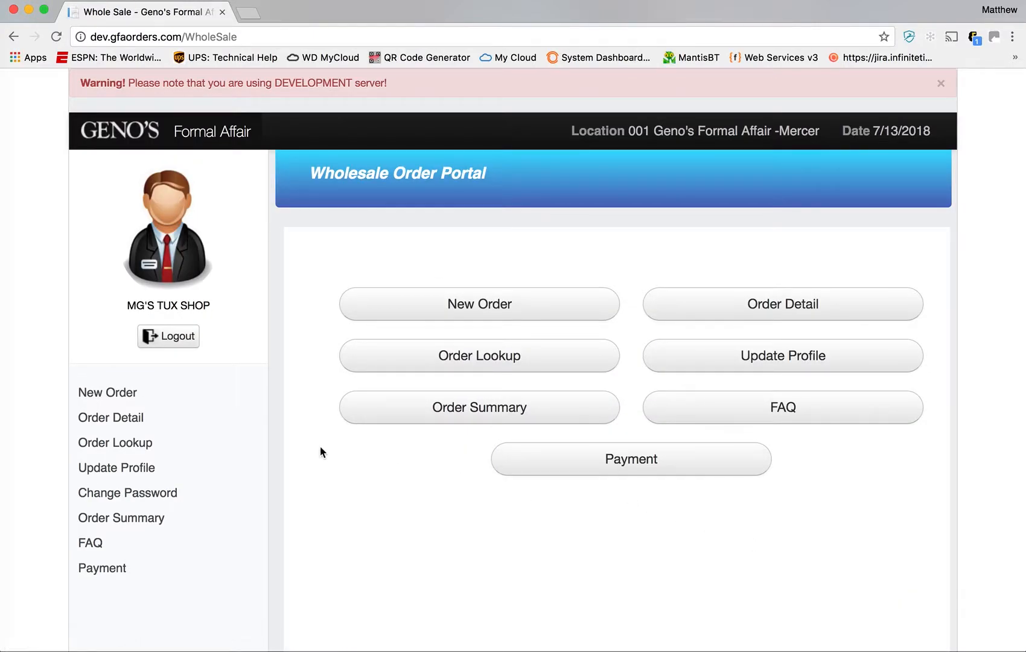
# - Start a new Prom order and search events dated 07/21/2018
pyautogui.click(483, 302)
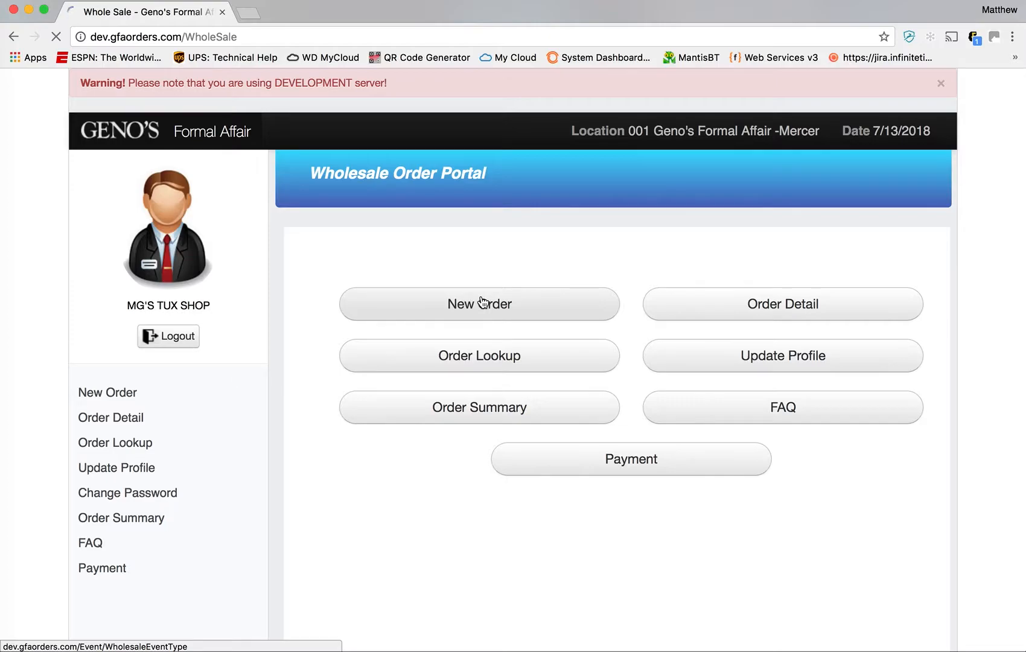
pyautogui.click(588, 302)
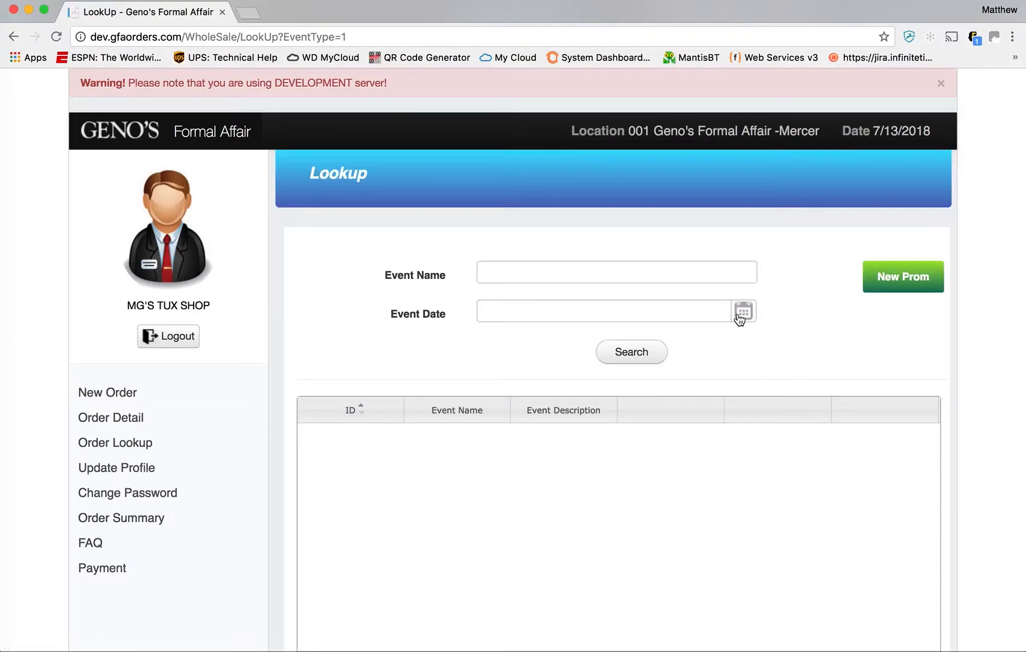
pyautogui.click(742, 312)
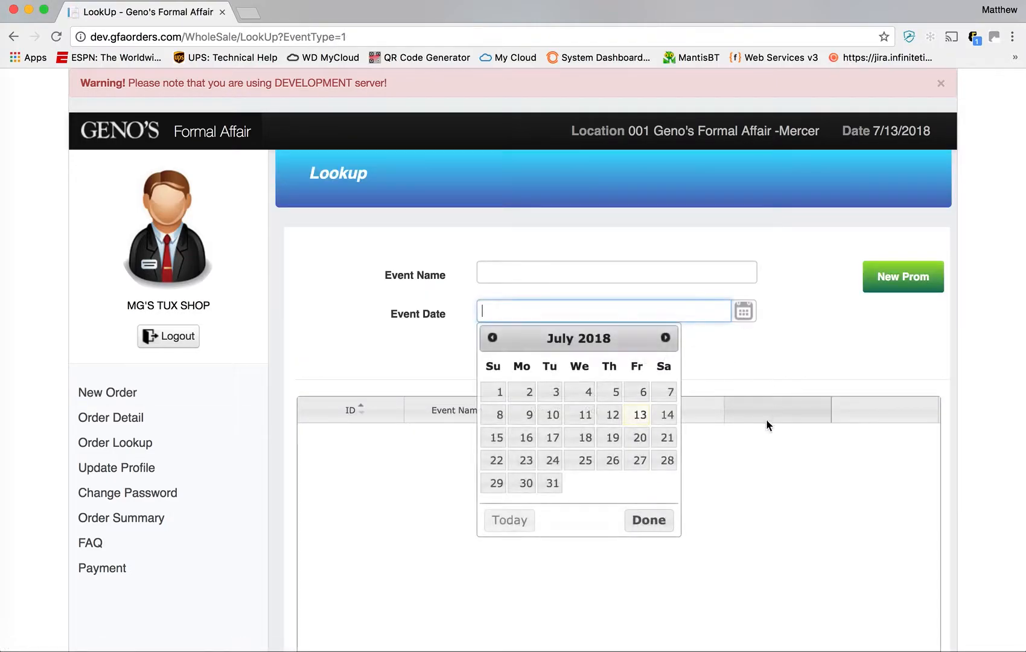
pyautogui.click(669, 438)
pyautogui.click(641, 352)
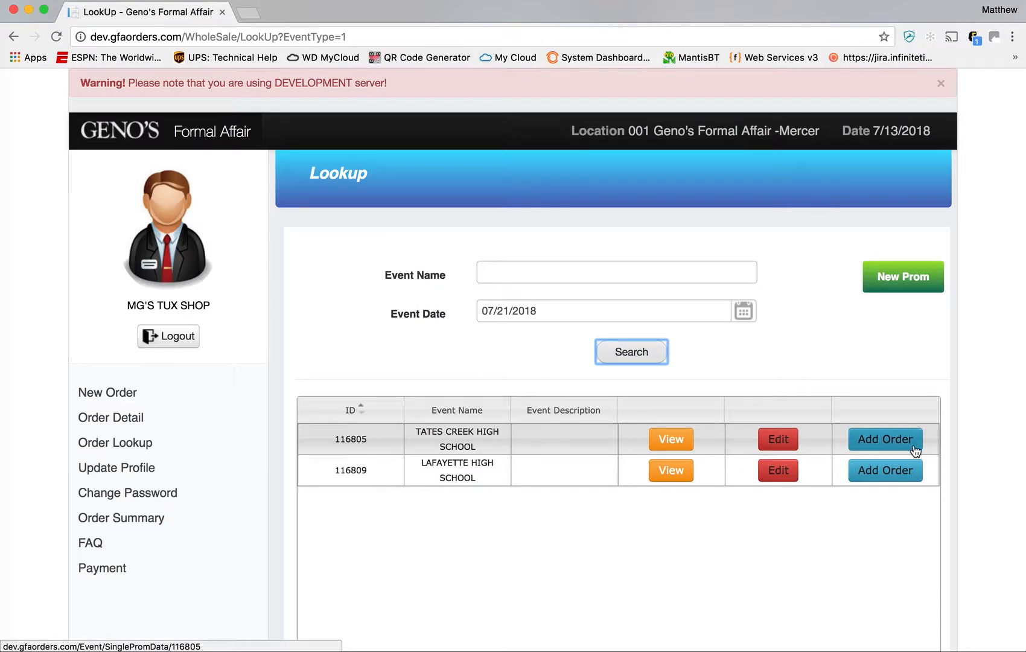
# - Open the Add Order form for the LAFAYETTE HIGH SCHOOL event and look over its fields
pyautogui.click(882, 483)
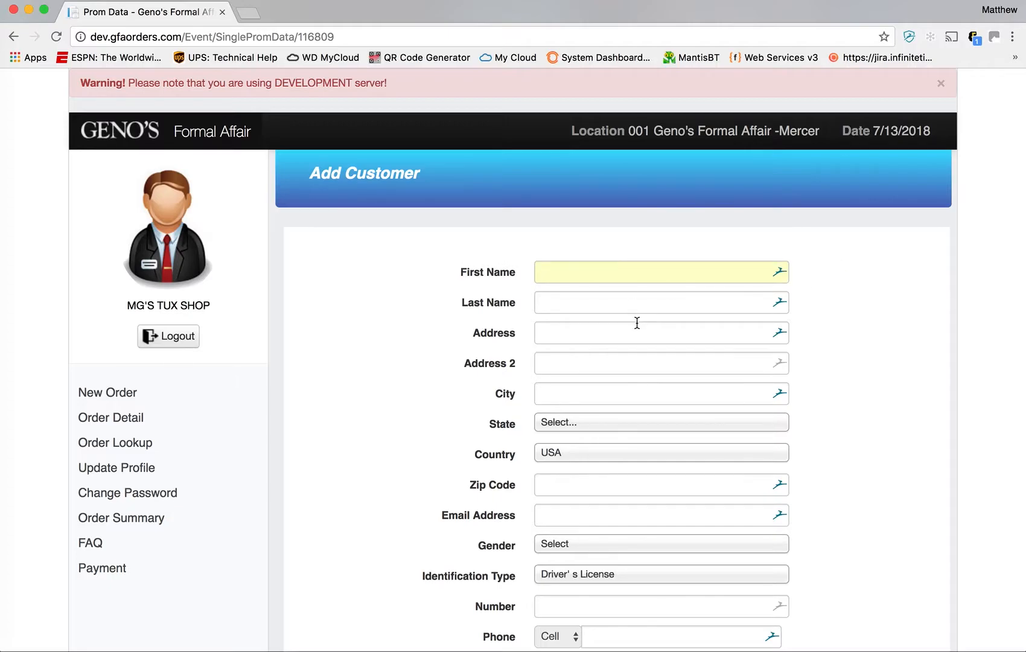
pyautogui.scroll(-2, 637, 323)
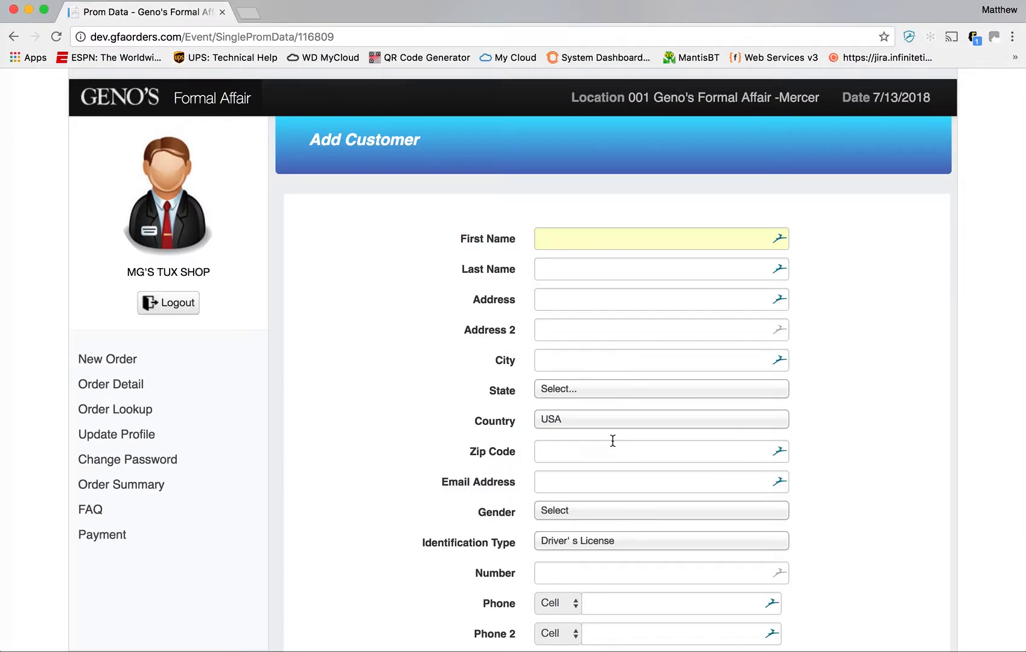
pyautogui.scroll(-5, 612, 441)
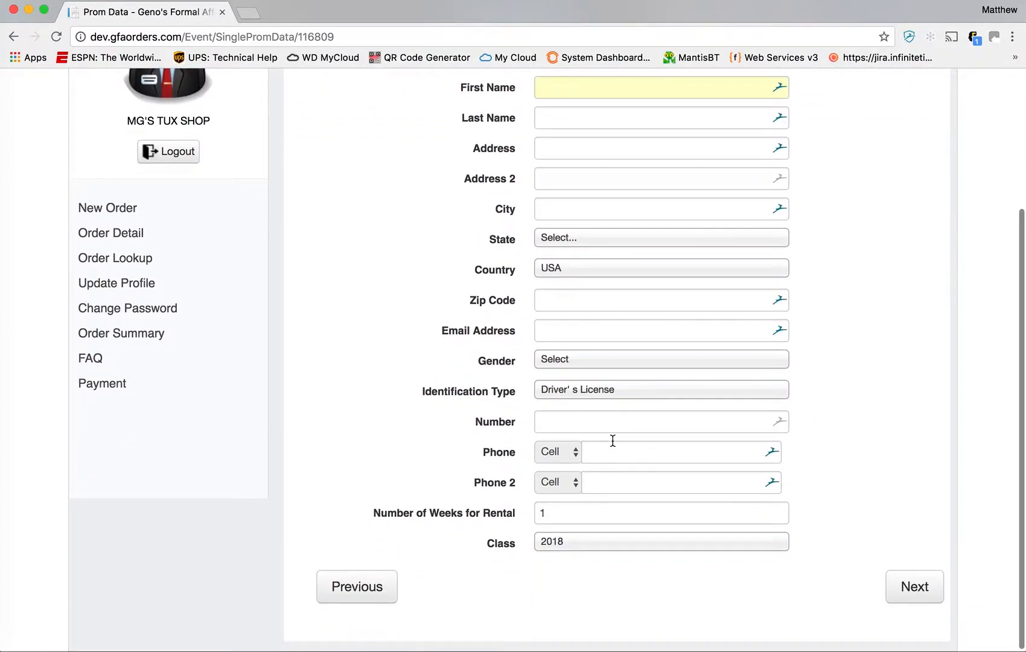
pyautogui.scroll(2, 613, 441)
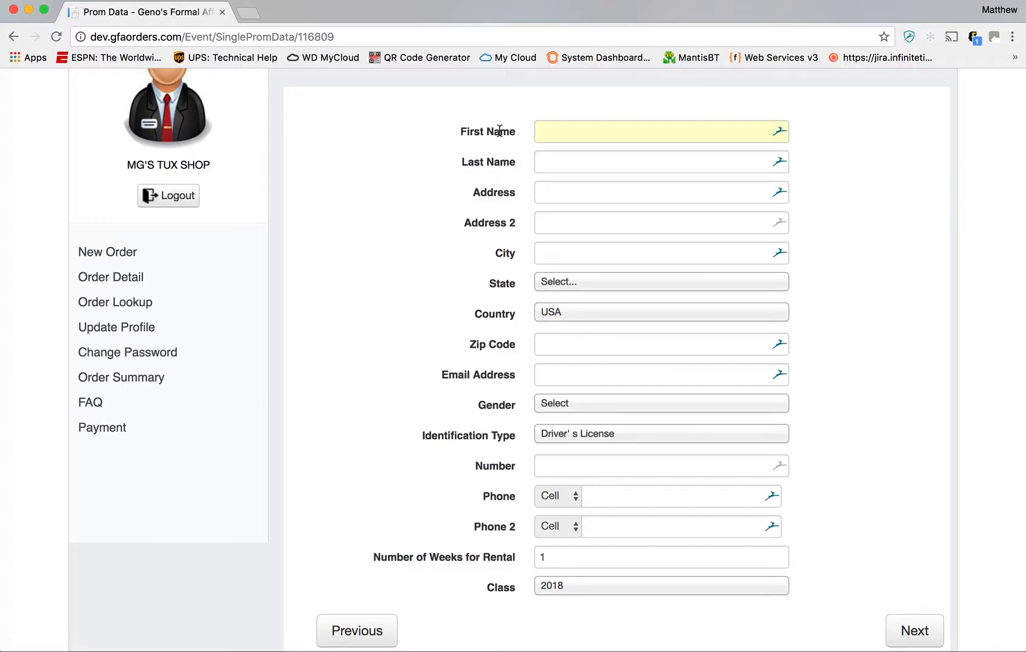
pyautogui.moveTo(467, 128); pyautogui.dragTo(617, 132)
pyautogui.click(821, 143)
# - Leave rental weeks at 1 and enter the customer's first name
pyautogui.click(599, 132)
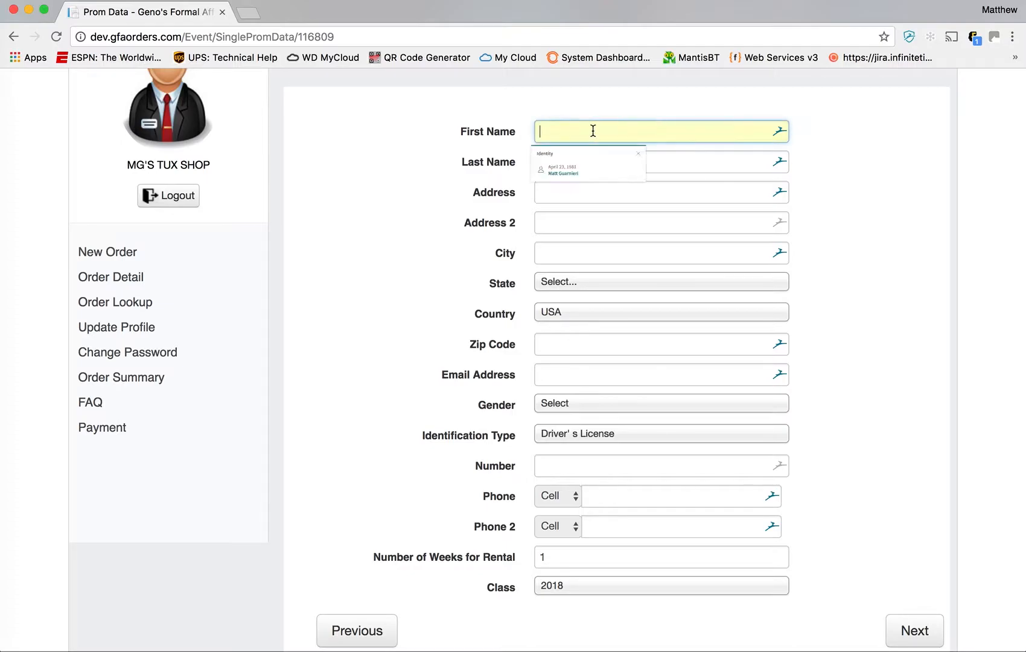
pyautogui.click(856, 247)
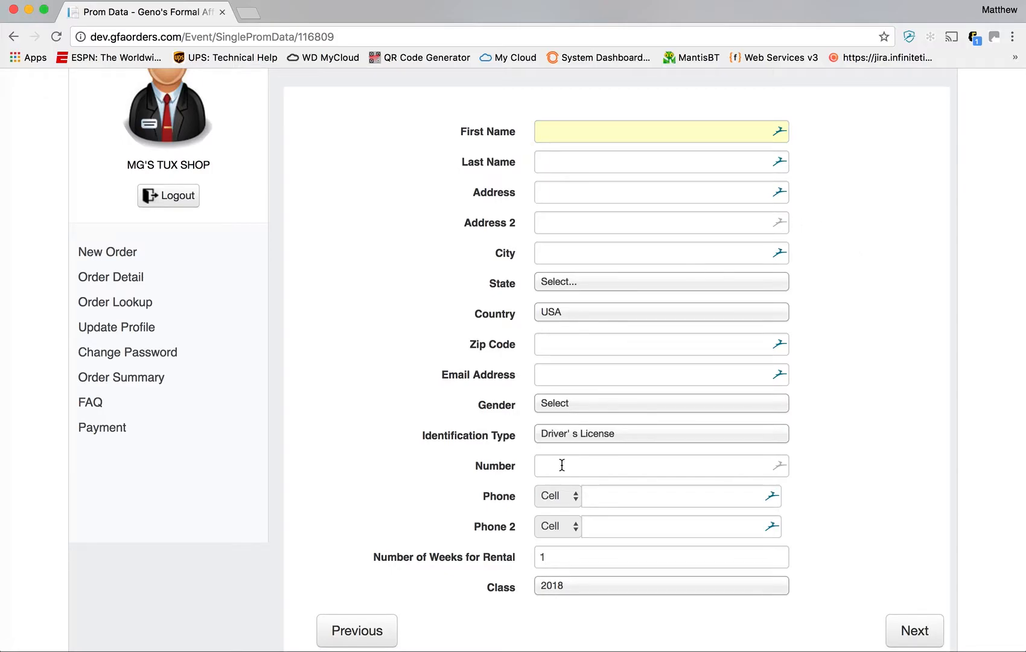
pyautogui.moveTo(568, 564); pyautogui.dragTo(532, 563)
pyautogui.click(565, 557)
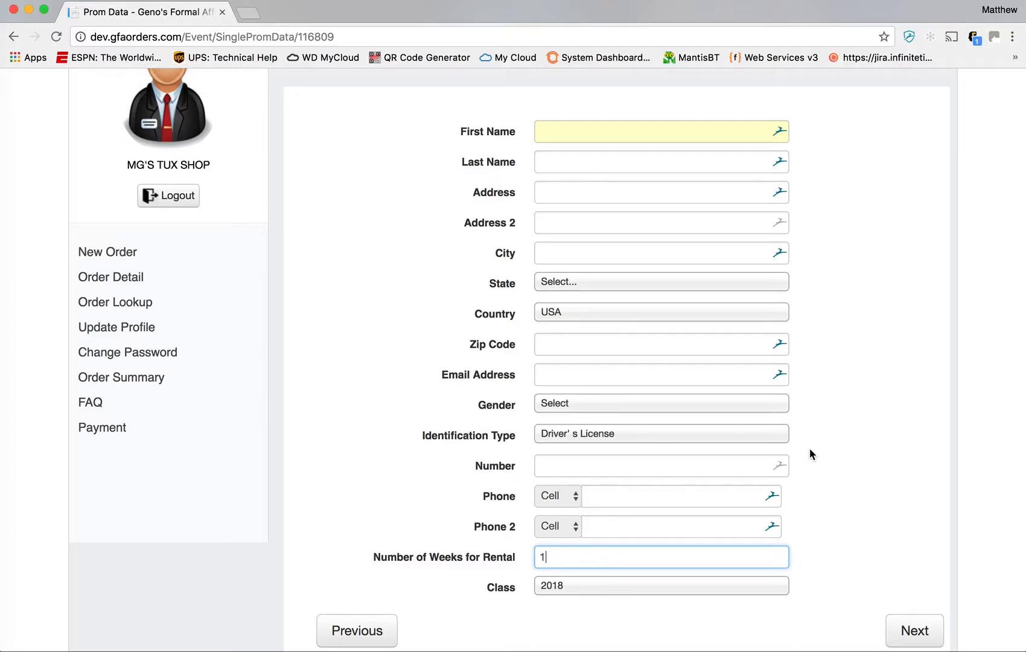
pyautogui.scroll(-1, 810, 451)
pyautogui.scroll(3, 843, 449)
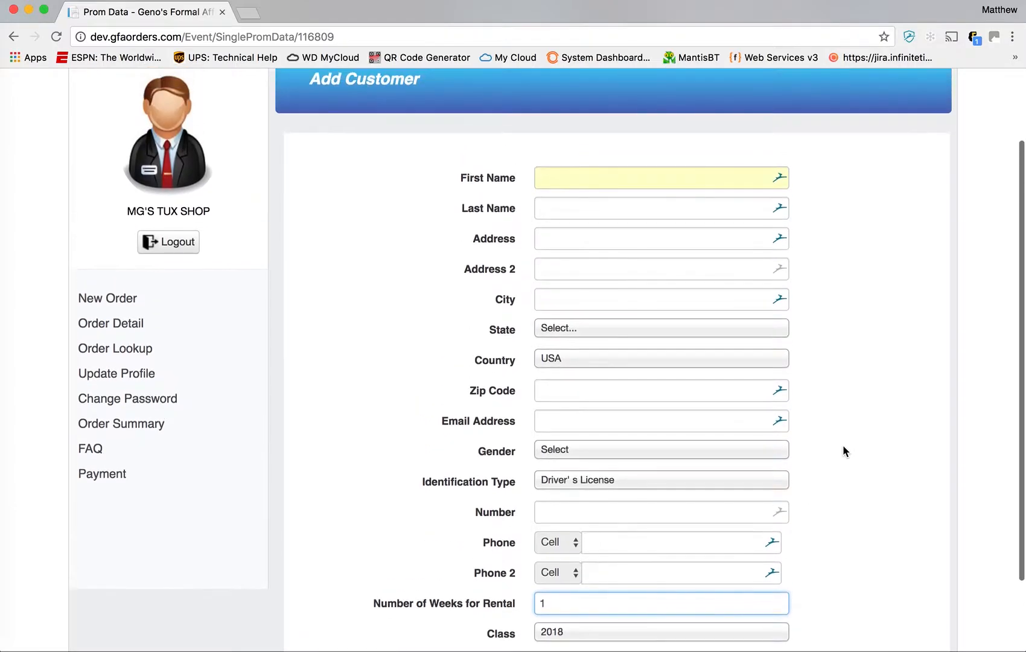
pyautogui.click(643, 176)
pyautogui.write('LLLL')
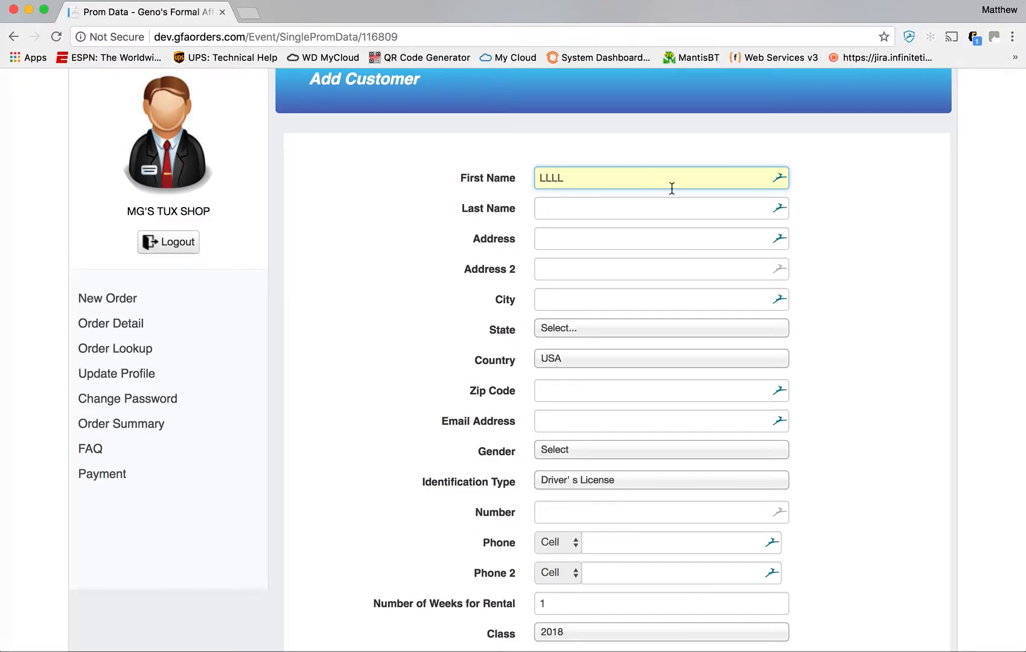
pyautogui.scroll(-3, 902, 308)
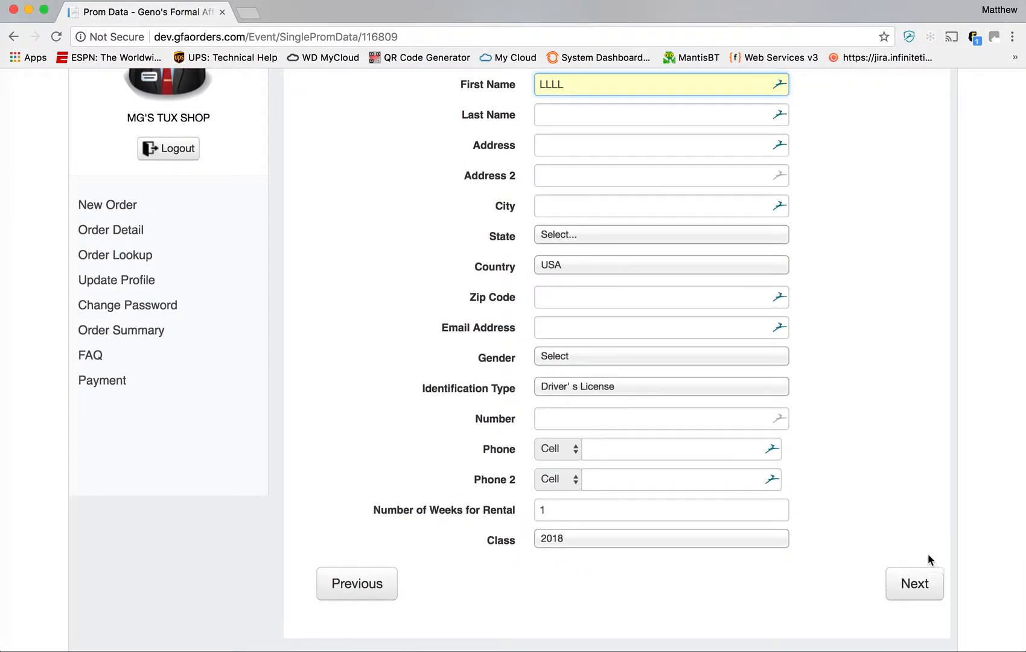
# - Continue to Order Details and keep Coat as the first item, ready for its style number
pyautogui.click(917, 581)
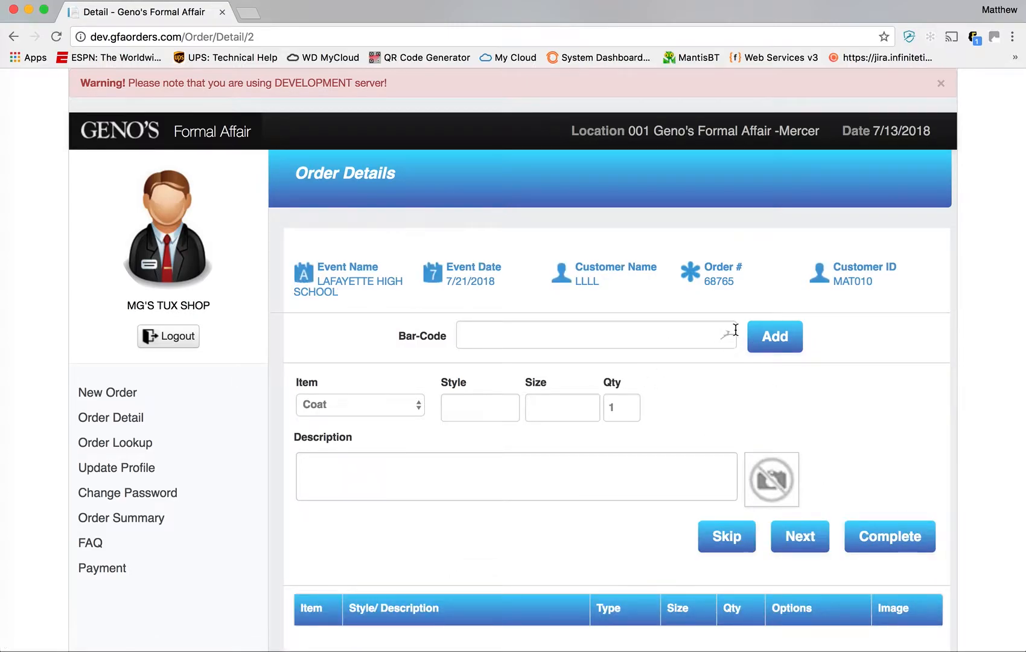
pyautogui.scroll(-5, 736, 330)
pyautogui.scroll(3, 735, 334)
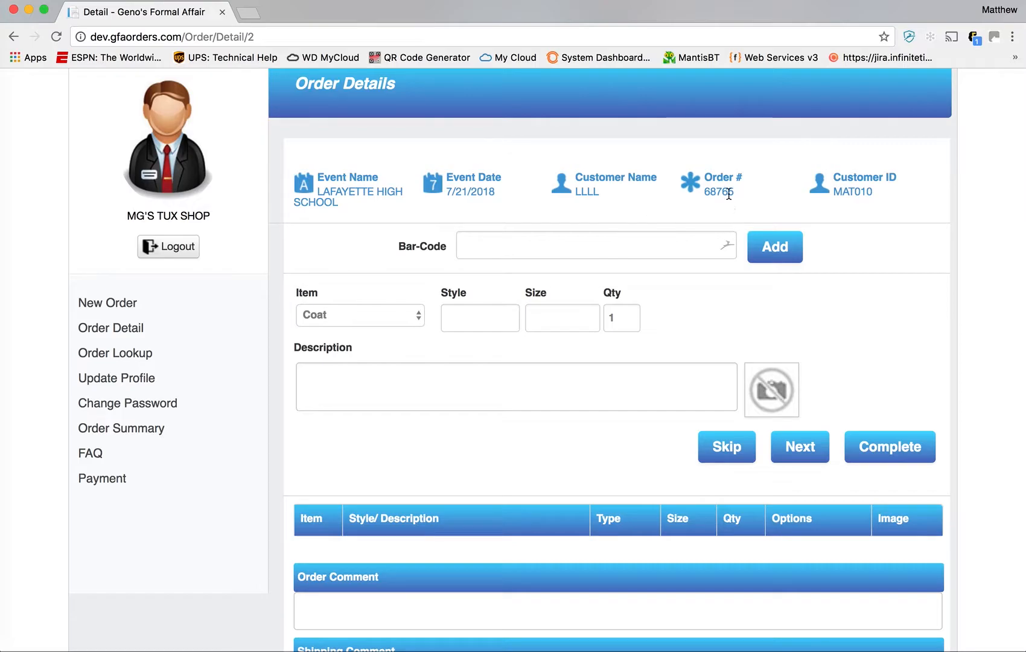
pyautogui.moveTo(733, 193); pyautogui.dragTo(705, 193)
pyautogui.click(744, 193)
pyautogui.click(476, 323)
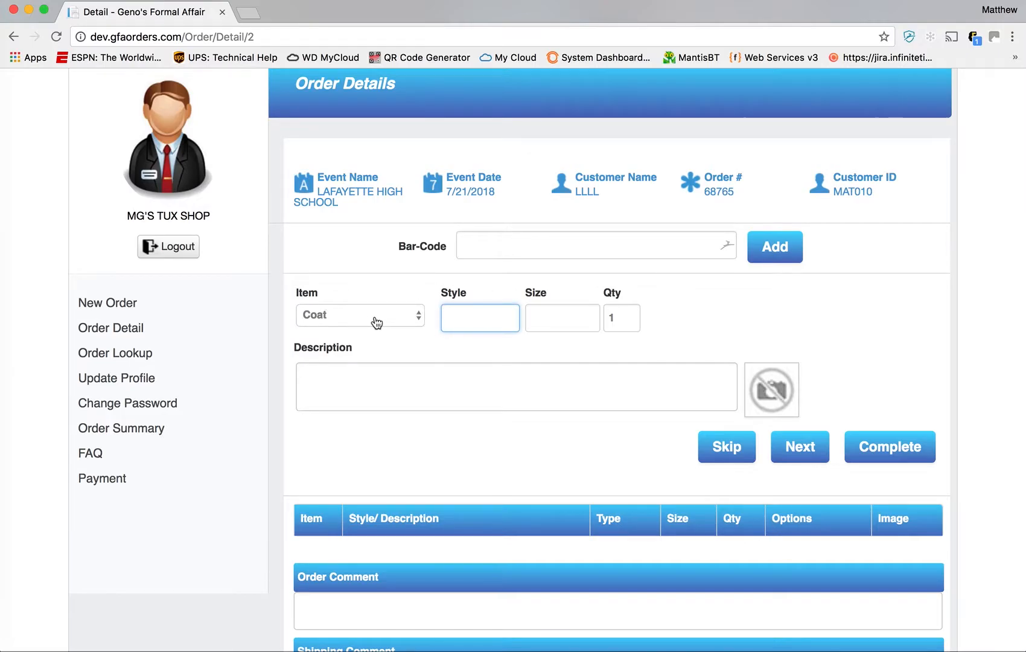
pyautogui.click(410, 323)
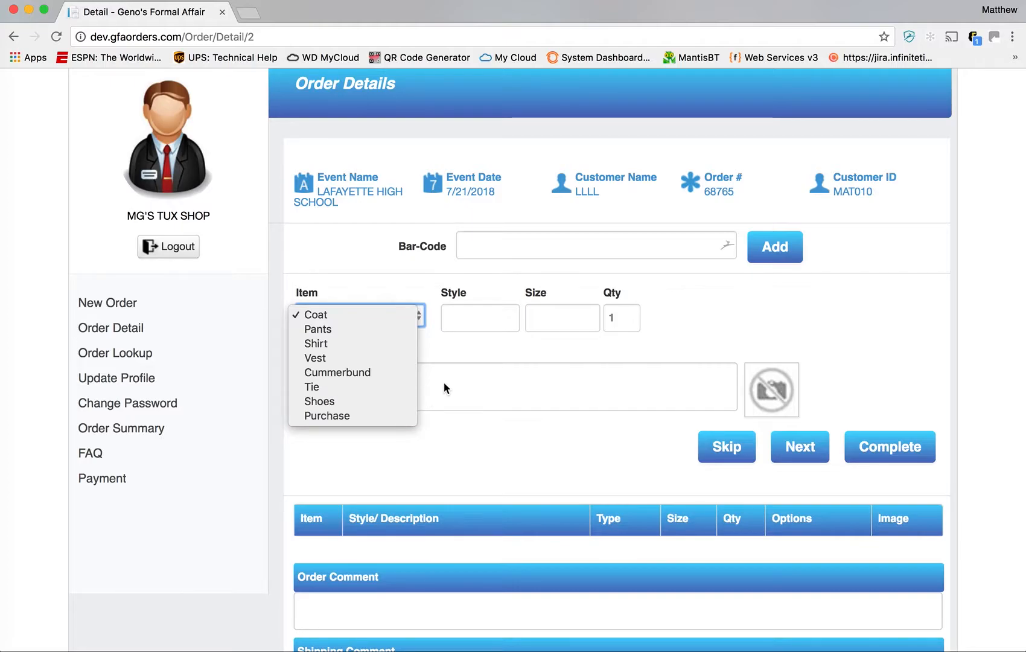
pyautogui.click(465, 359)
pyautogui.click(462, 323)
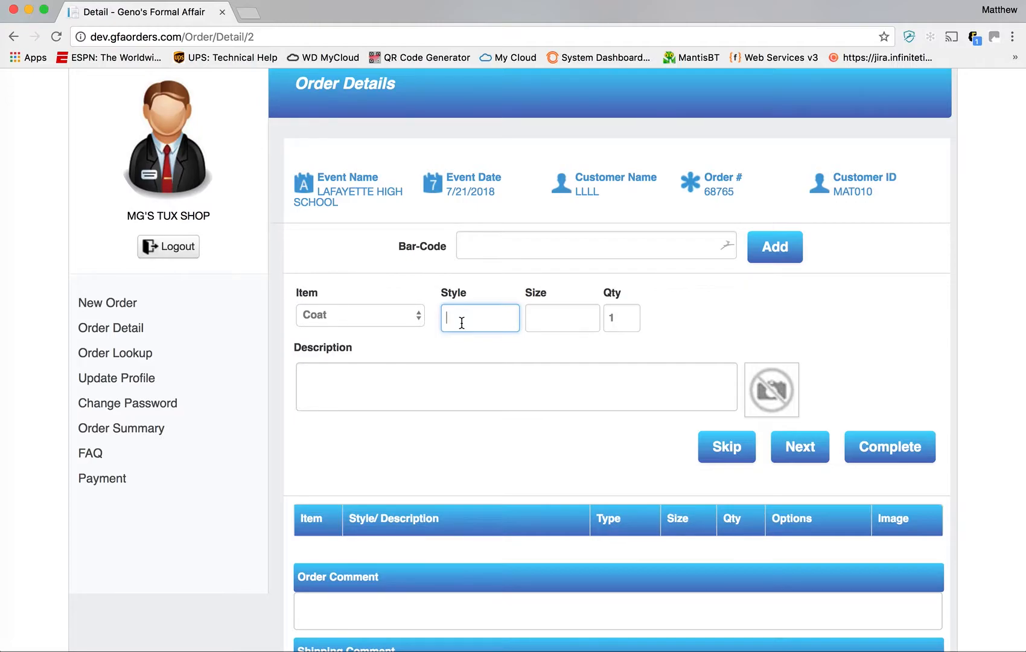
# - Add coat 8560C in size 40R to the order
pyautogui.write('8')
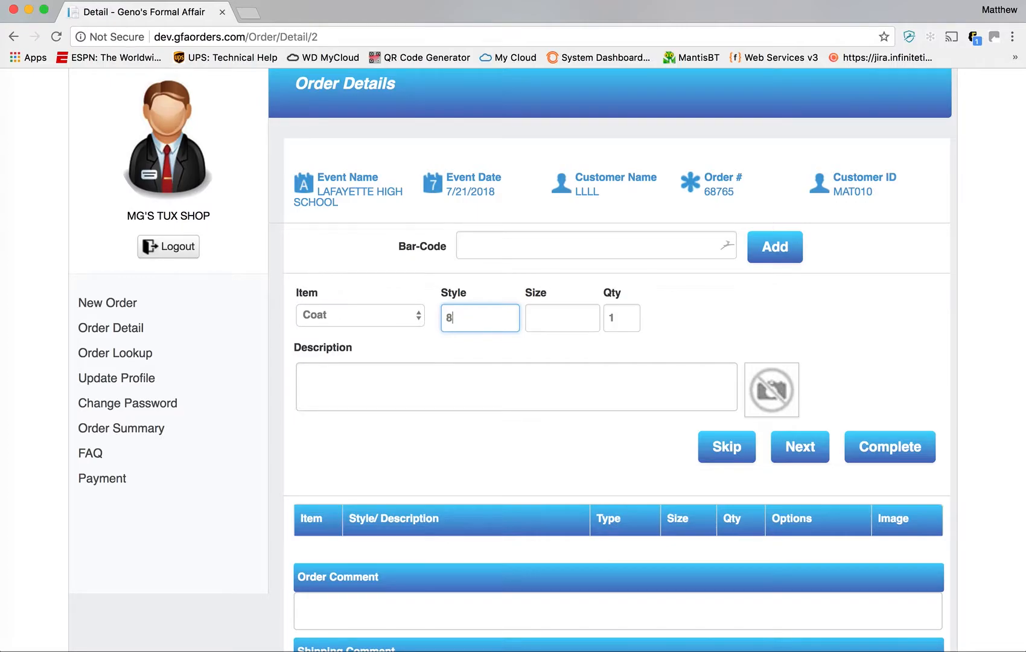
pyautogui.write('560C')
pyautogui.press('Tab')
pyautogui.write('40')
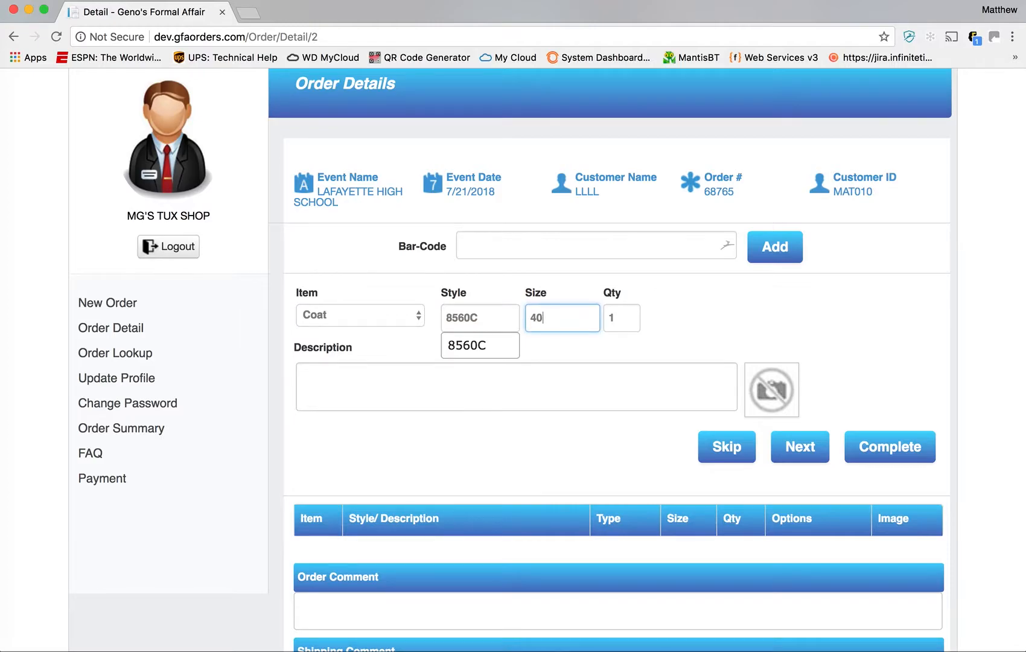
pyautogui.write('R')
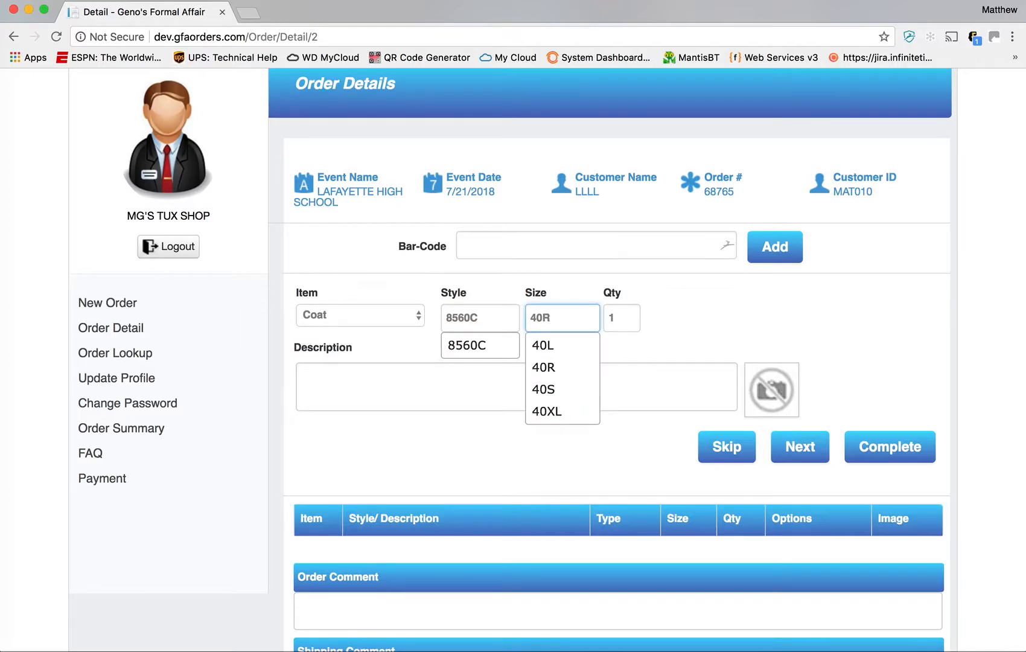
pyautogui.press('Tab')
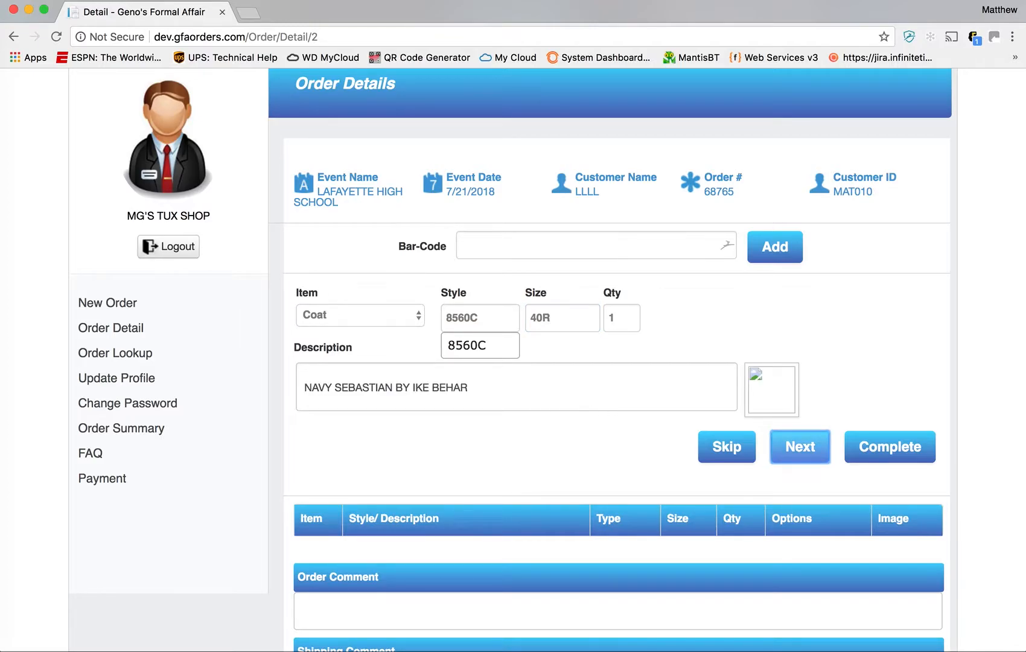
pyautogui.press('Return')
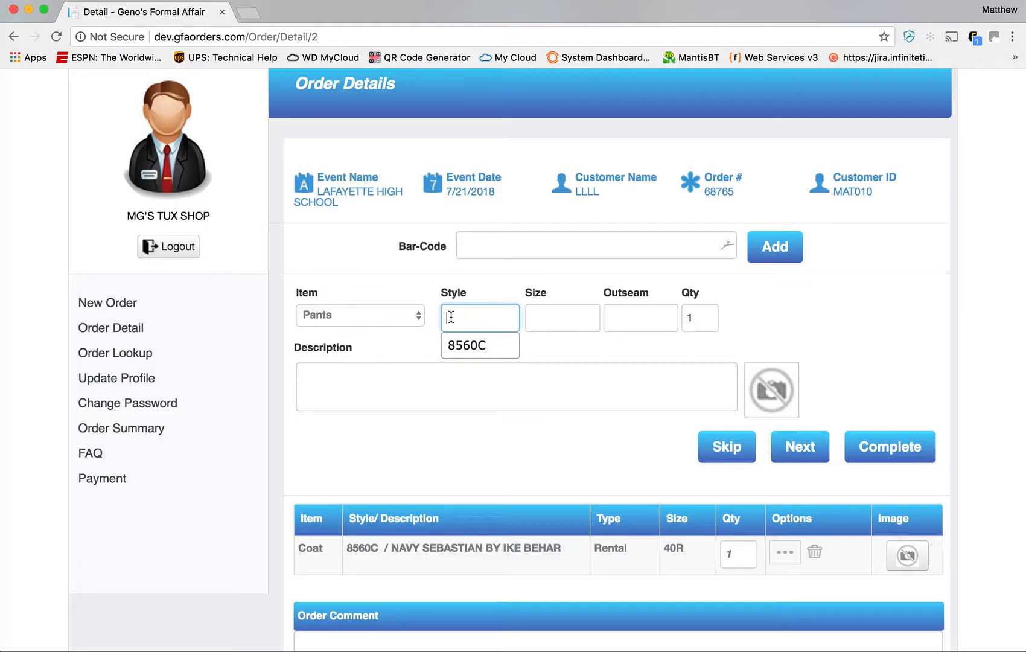
# - Add trousers 8560P in size 34R with a 42 outseam to the order
pyautogui.write('85')
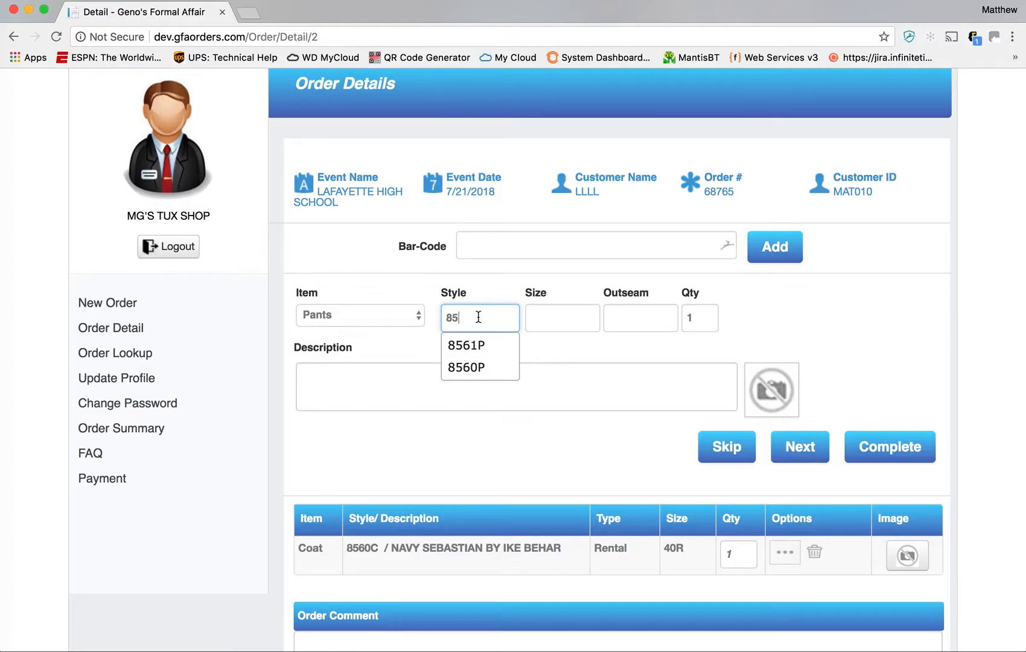
pyautogui.click(476, 369)
pyautogui.click(541, 320)
pyautogui.write('34')
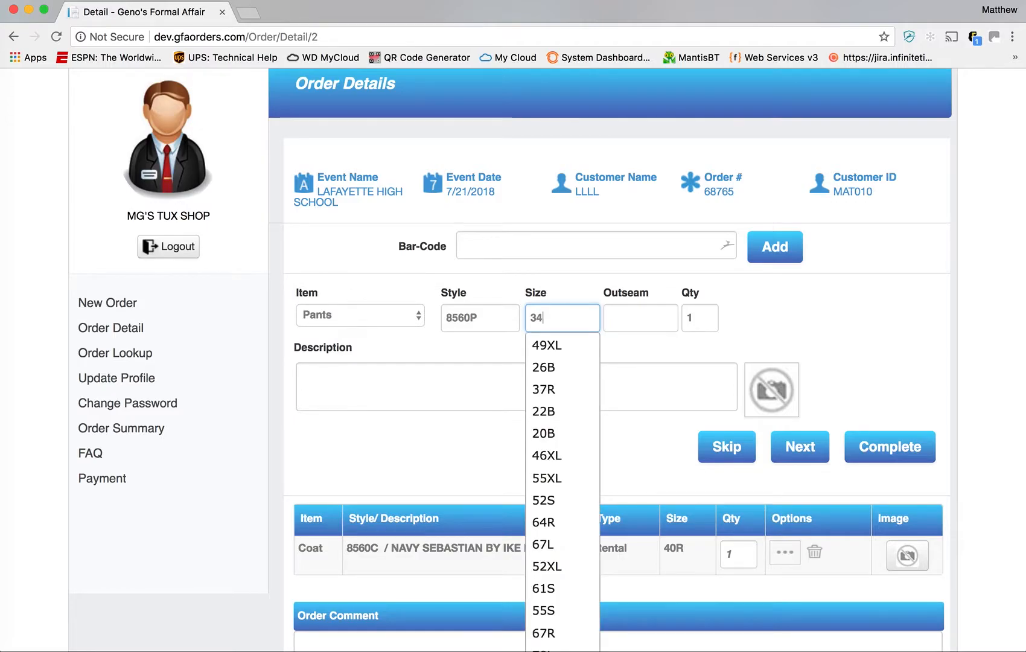
pyautogui.write('RT')
pyautogui.press('BackSpace')
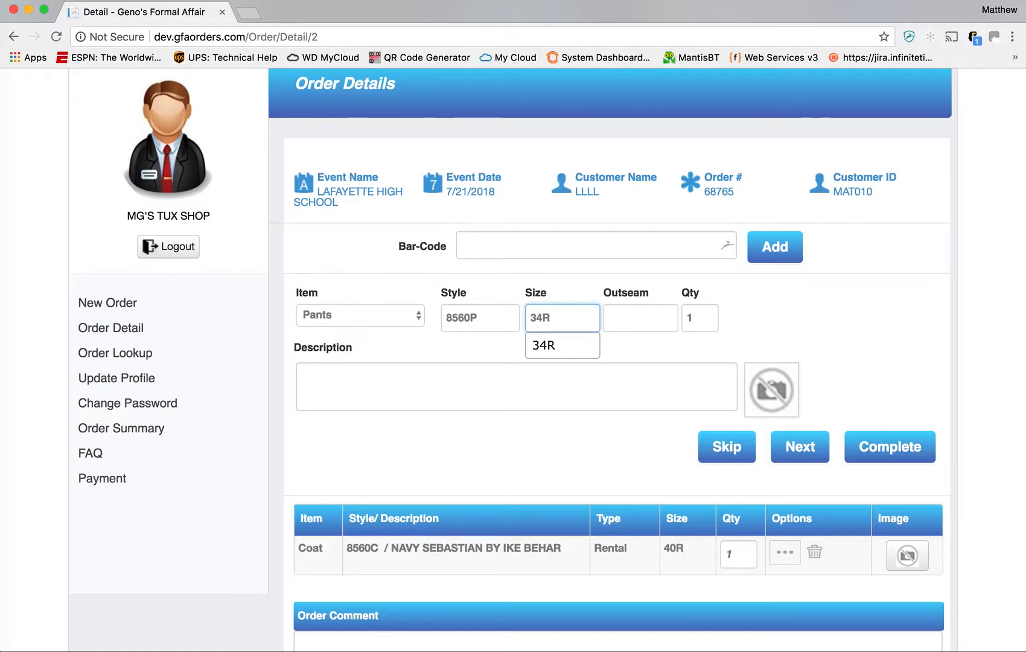
pyautogui.press('Tab')
pyautogui.write('42')
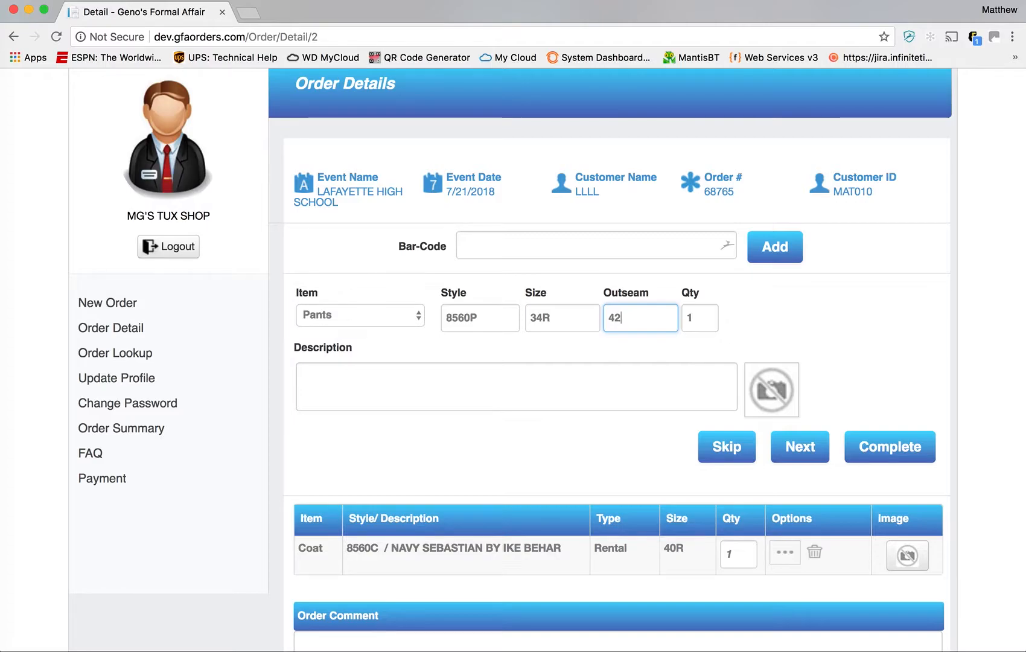
pyautogui.press('Tab')
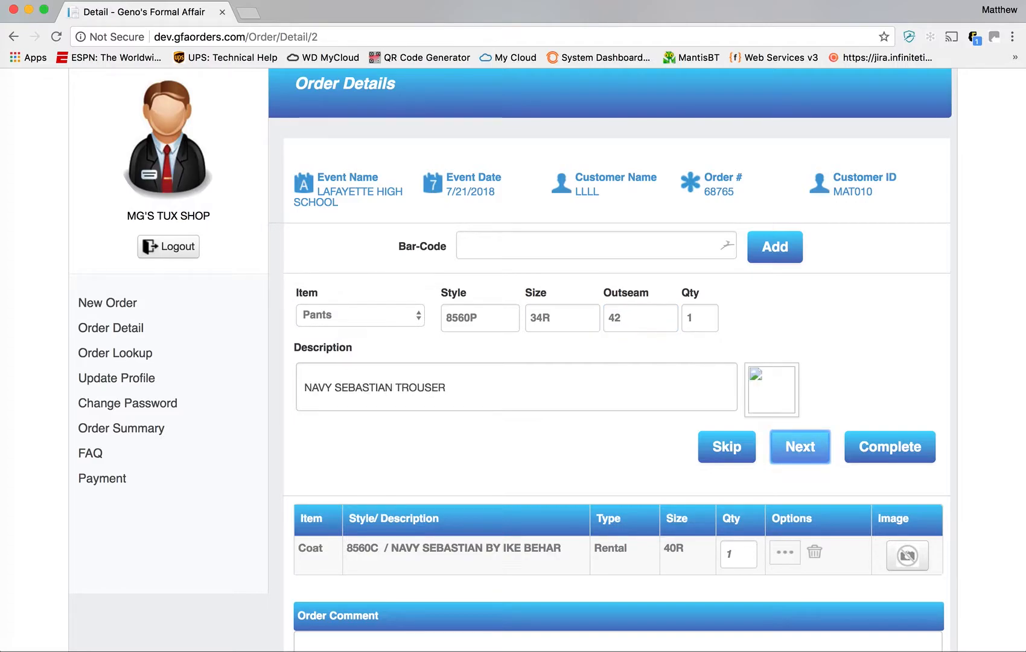
pyautogui.press('Return')
# - Add shirt 202F with neck M5 and vest 8361 in size M to the order
pyautogui.write('202F')
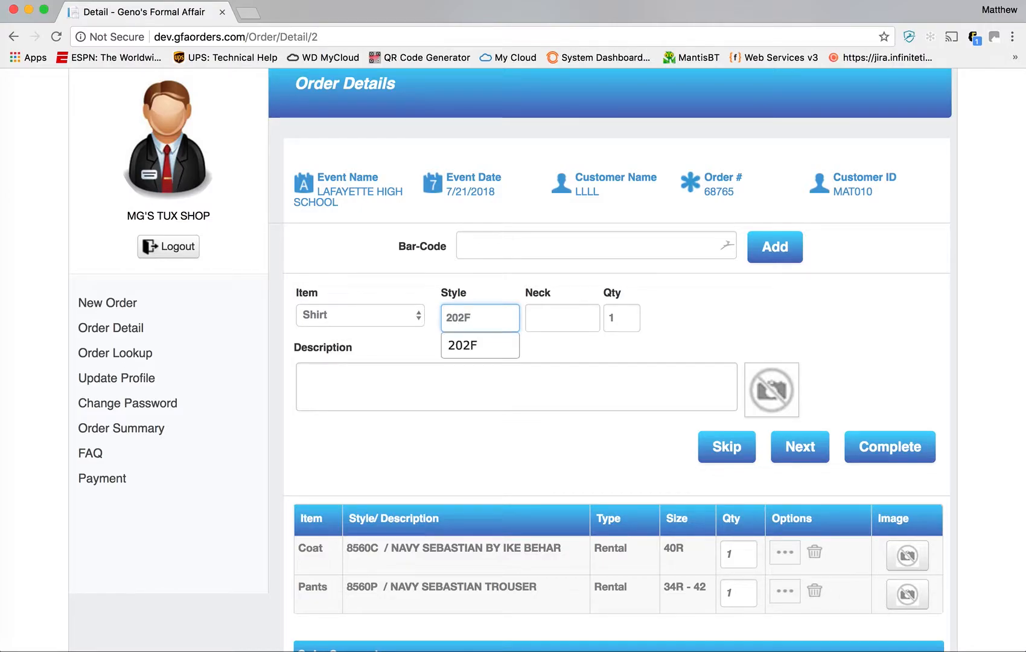
pyautogui.write('M5')
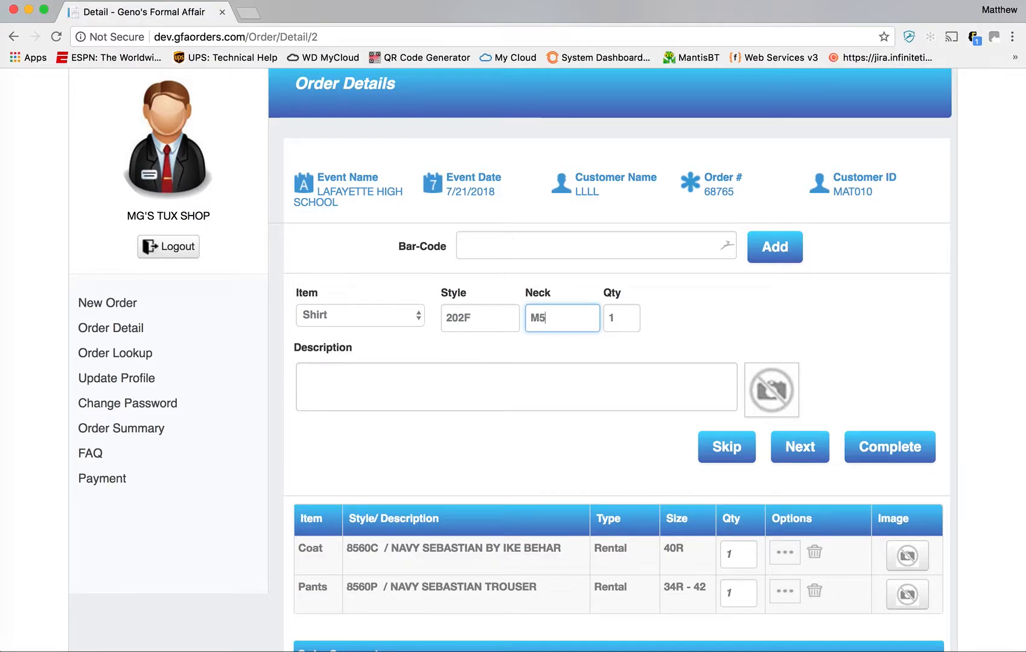
pyautogui.press('Tab')
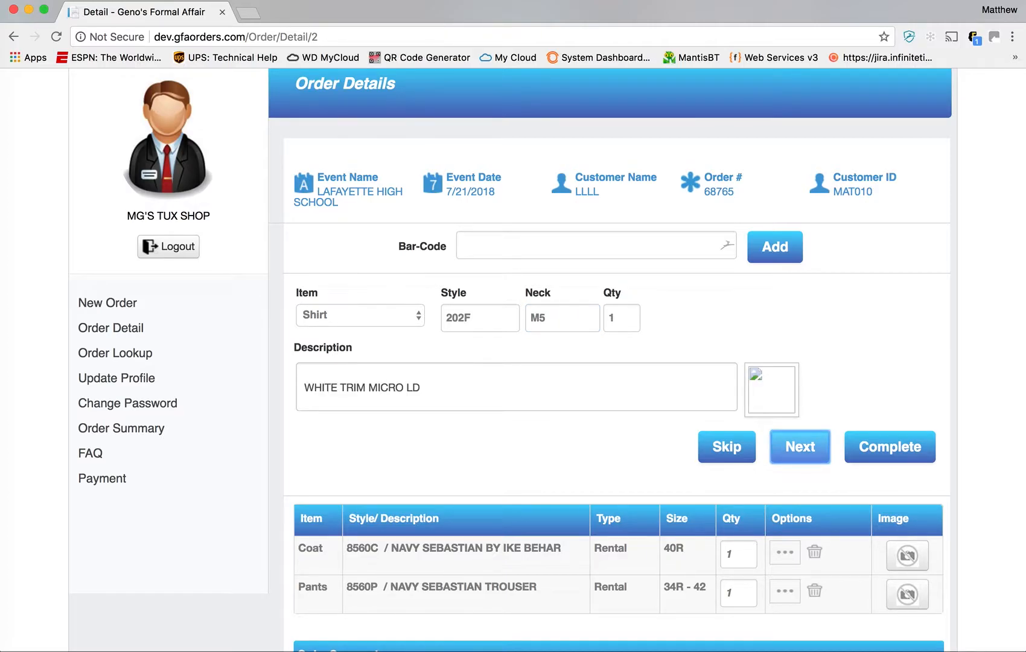
pyautogui.press('Return')
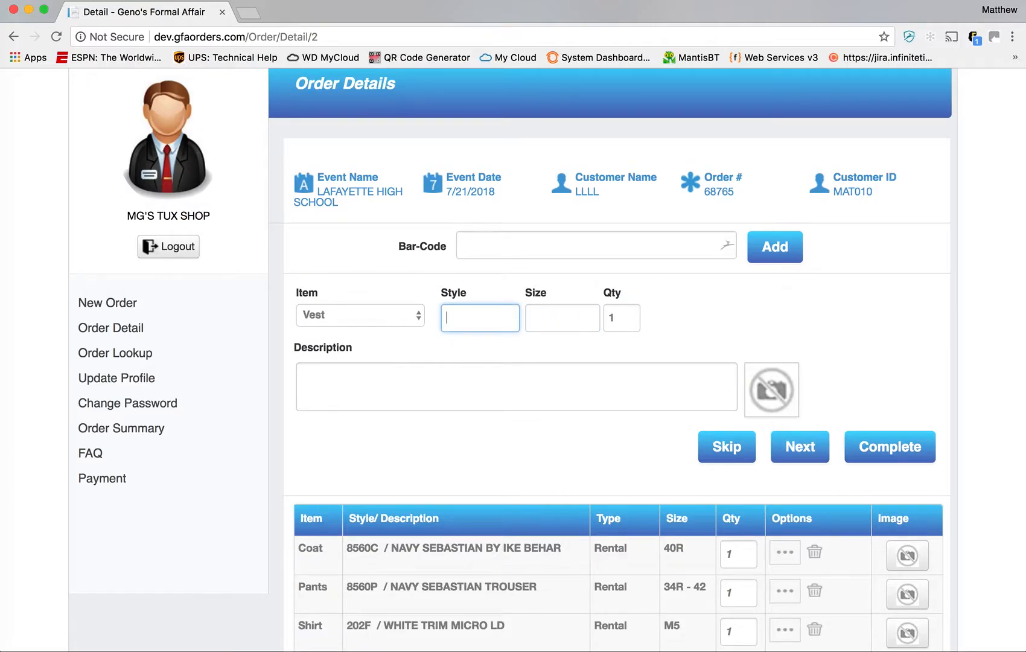
pyautogui.write('M')
pyautogui.press('Tab')
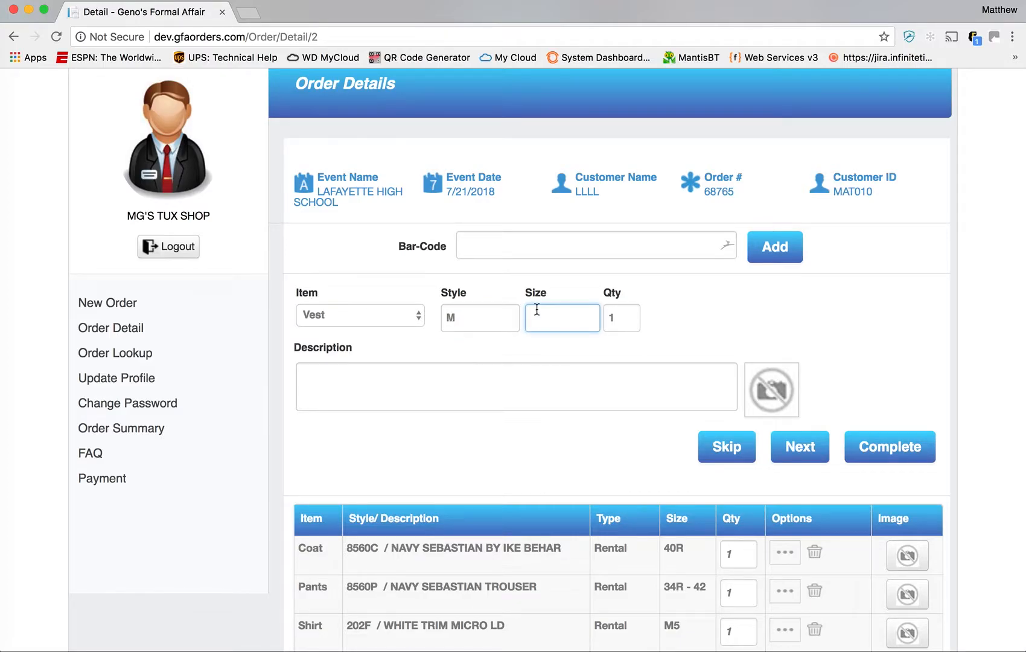
pyautogui.doubleClick(475, 320)
pyautogui.write('8361')
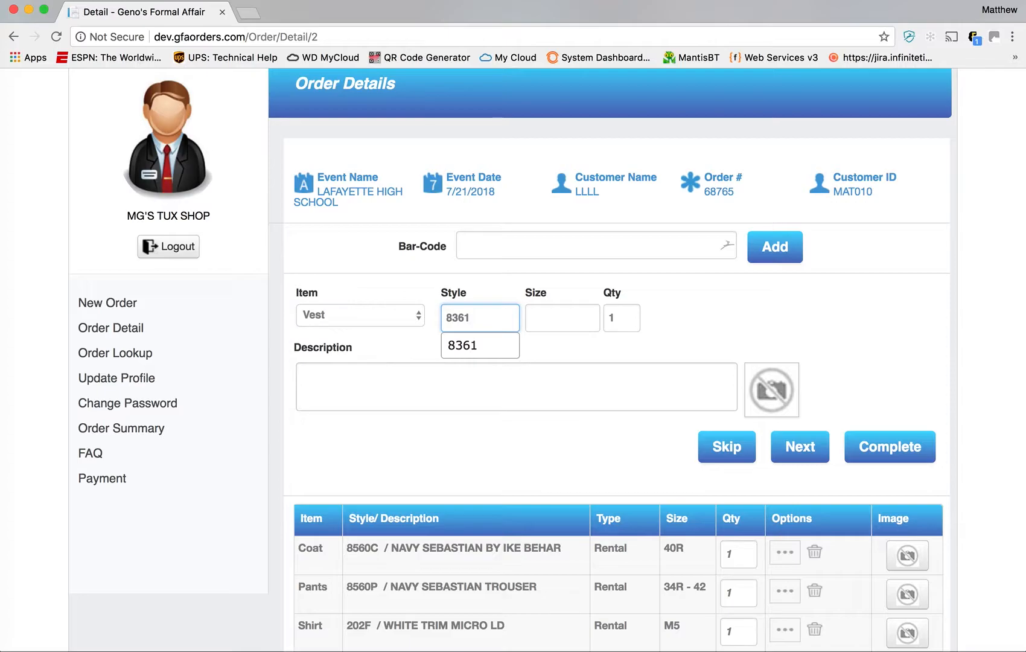
pyautogui.press('Tab')
pyautogui.write('M')
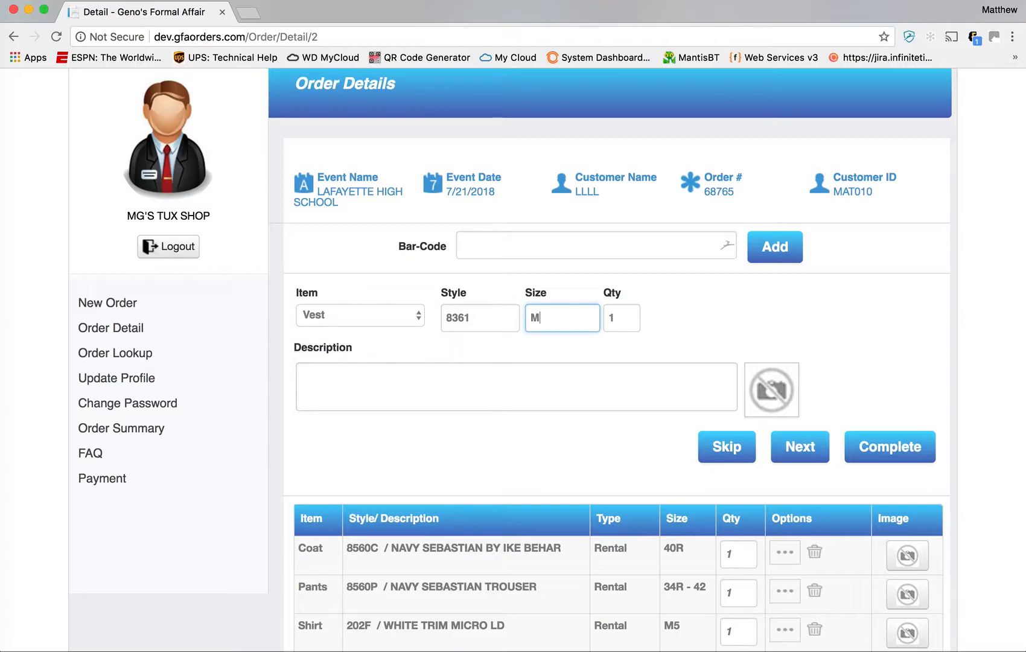
pyautogui.press('Tab')
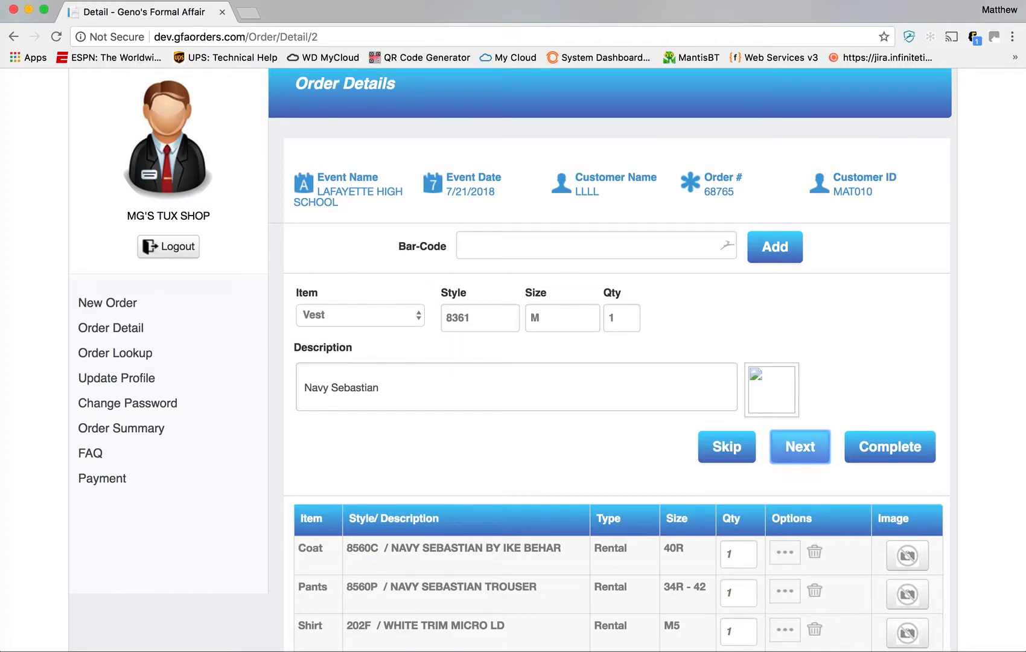
pyautogui.press('Return')
# - Add tie T168WI in size M and shoes CO388 in size 10M to the order
pyautogui.write('168WI')
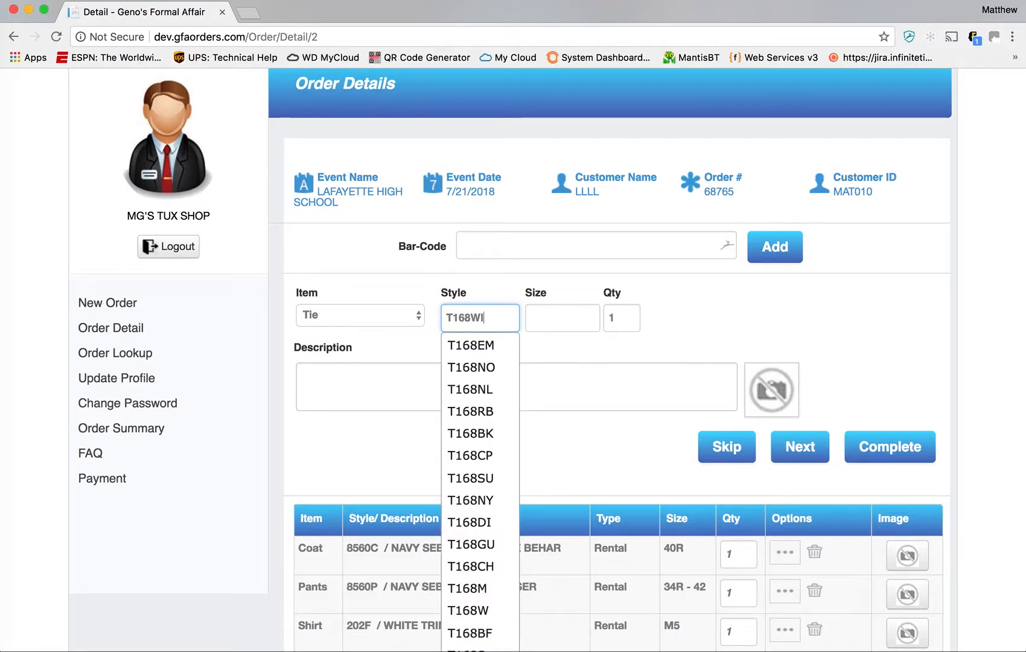
pyautogui.press('Tab')
pyautogui.write('M')
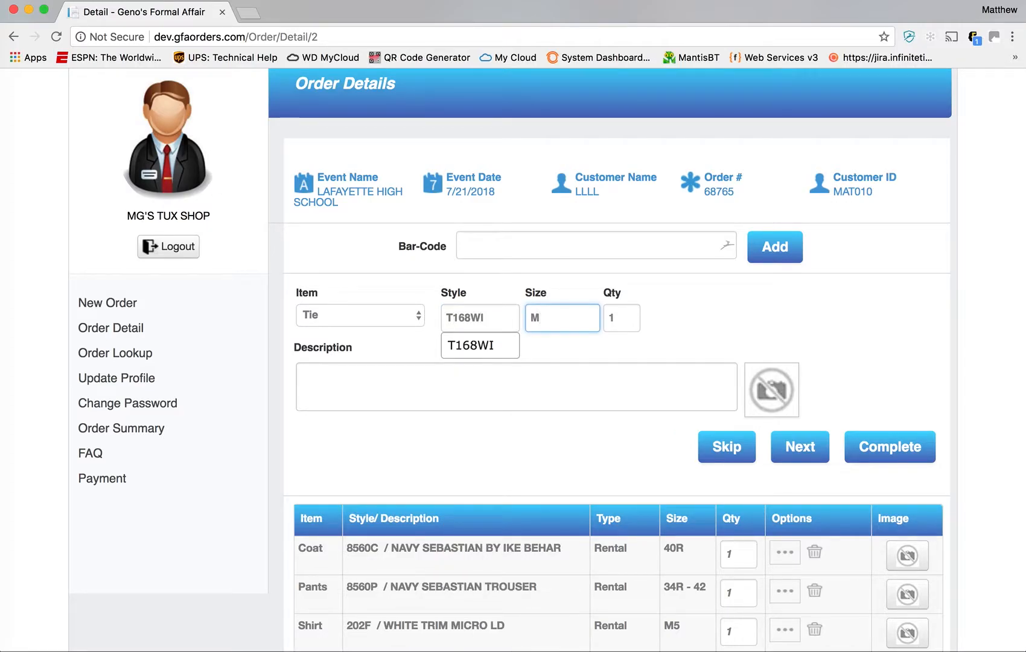
pyautogui.press('Tab')
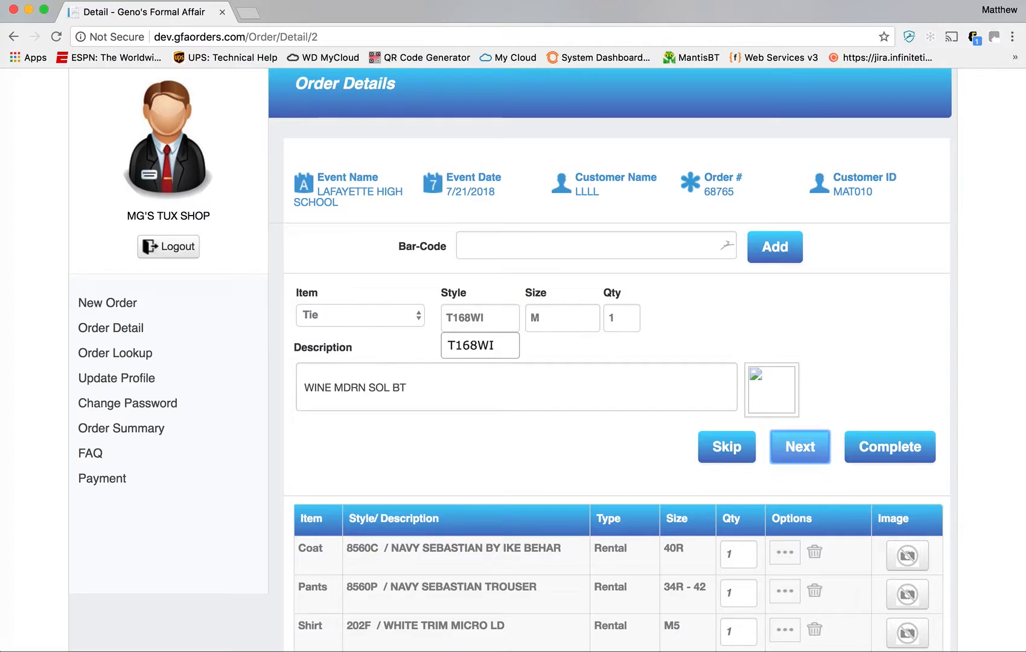
pyautogui.press('Return')
pyautogui.write('CO388')
pyautogui.press('Tab')
pyautogui.write('10M')
pyautogui.press('Tab')
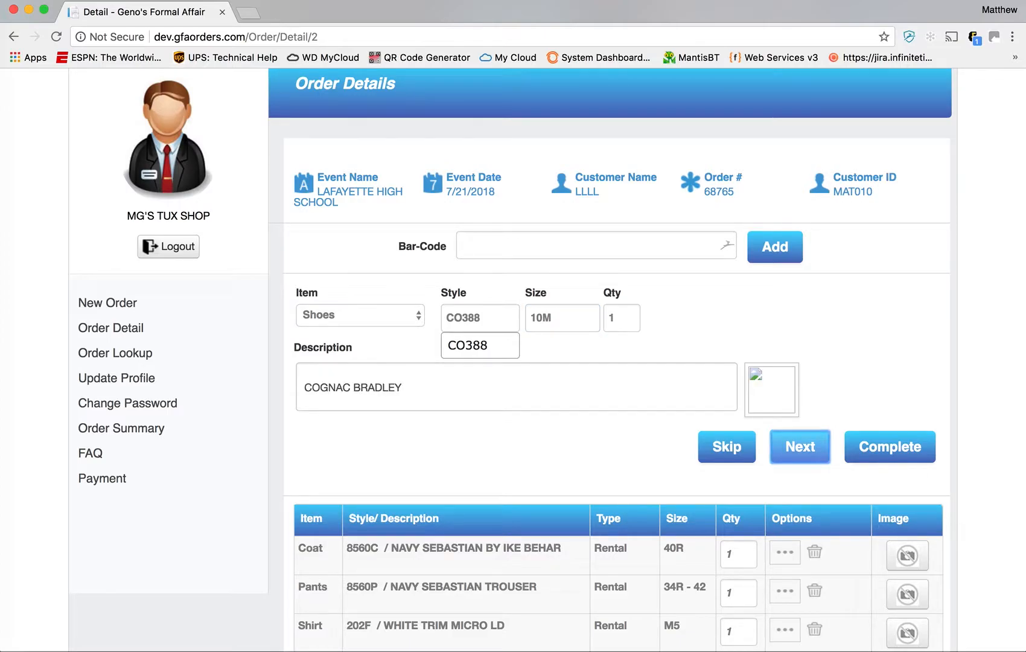
pyautogui.press('Return')
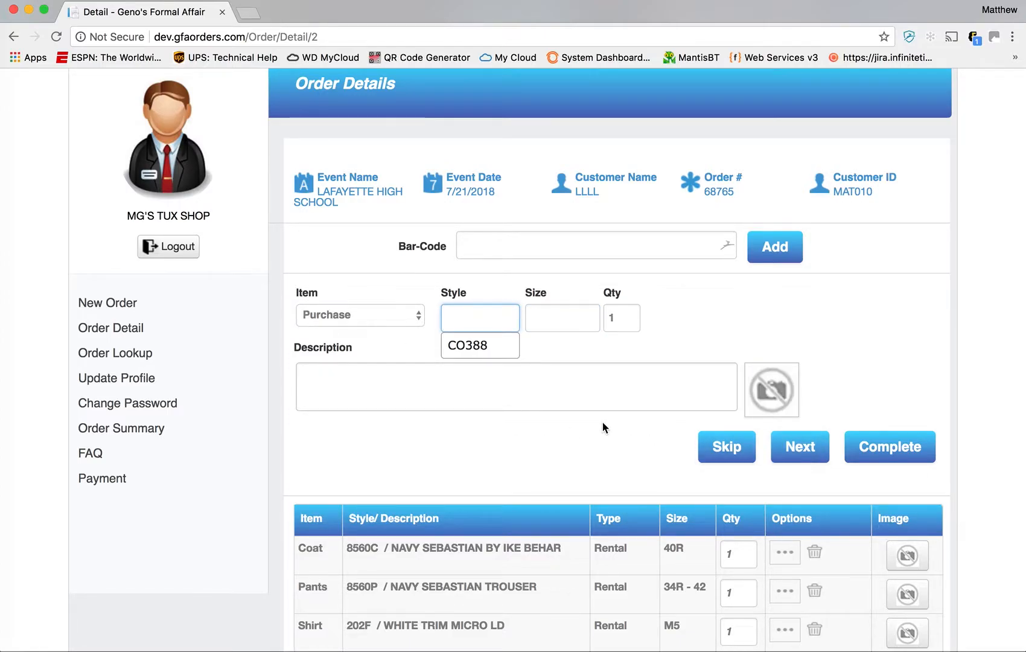
# - Delete the 202F shirt line from the order
pyautogui.scroll(-3, 602, 422)
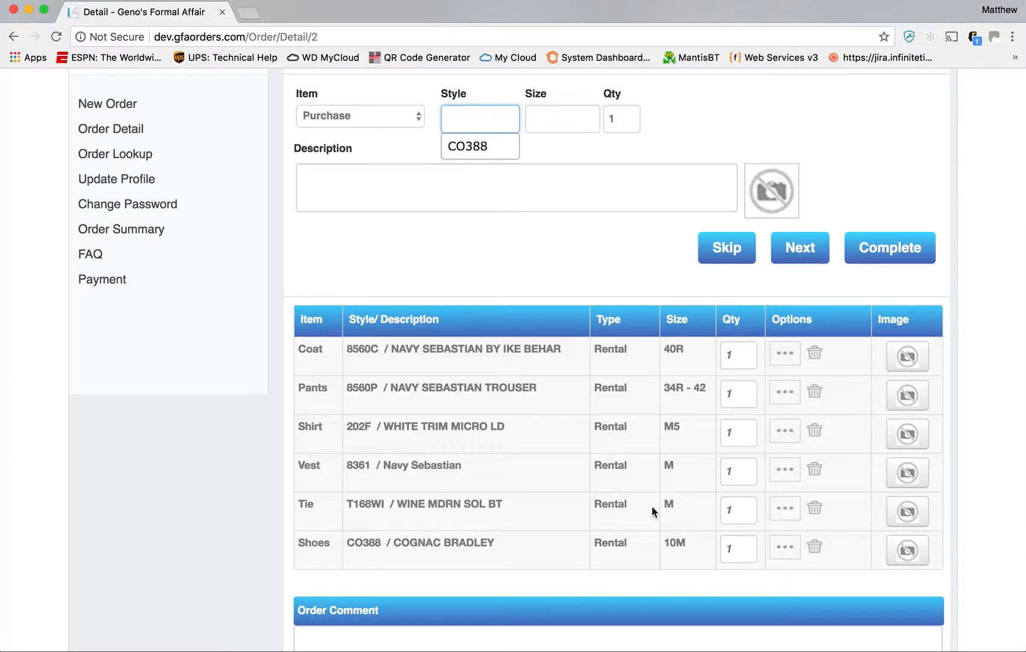
pyautogui.scroll(-2, 555, 435)
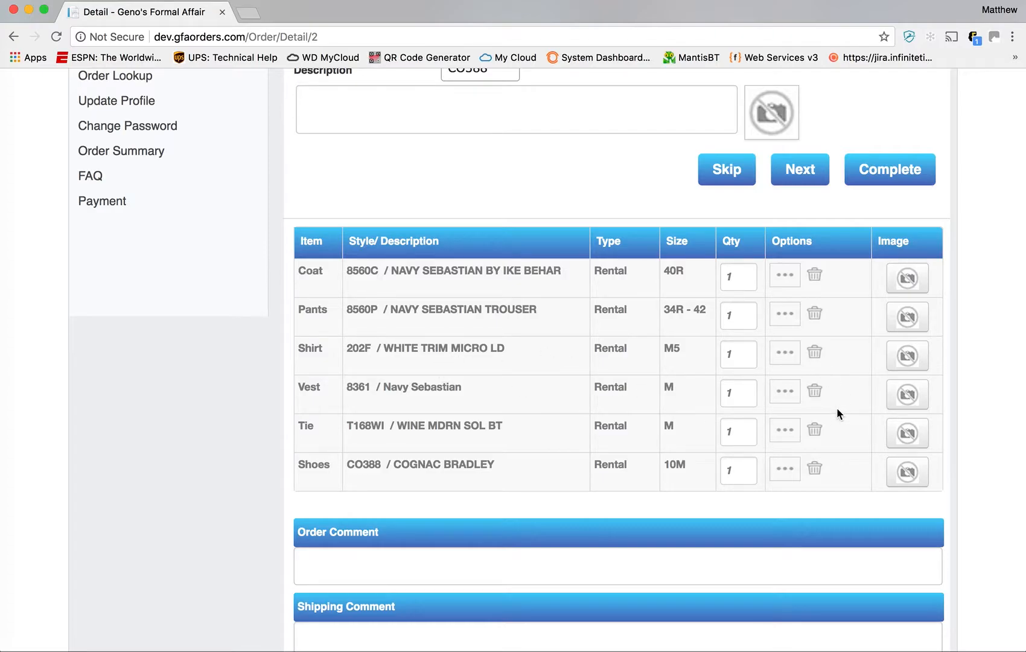
pyautogui.click(816, 354)
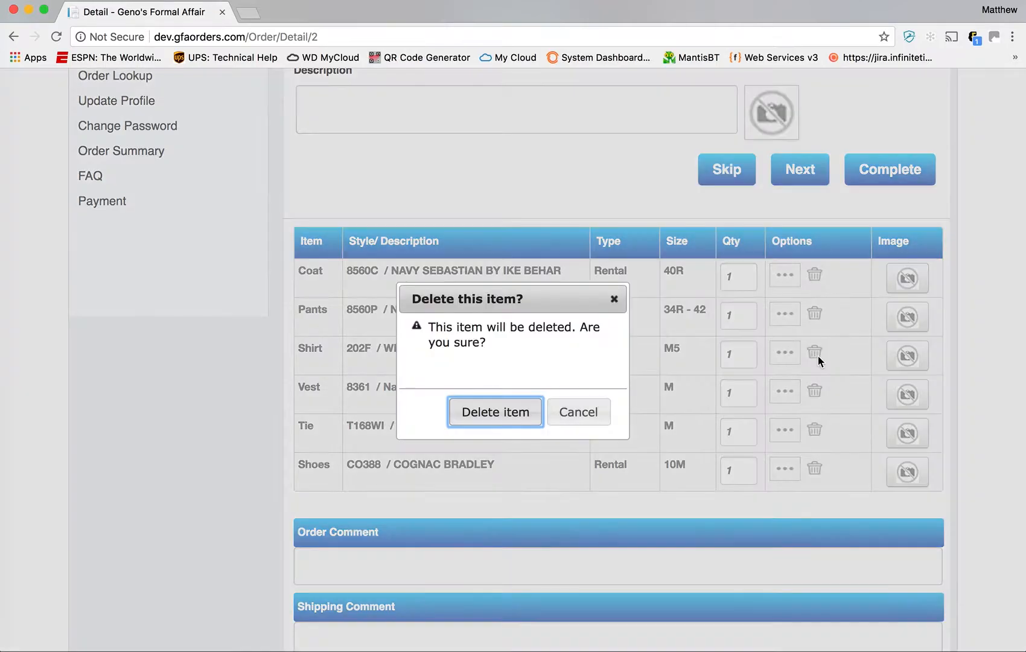
pyautogui.click(525, 413)
pyautogui.scroll(5, 516, 411)
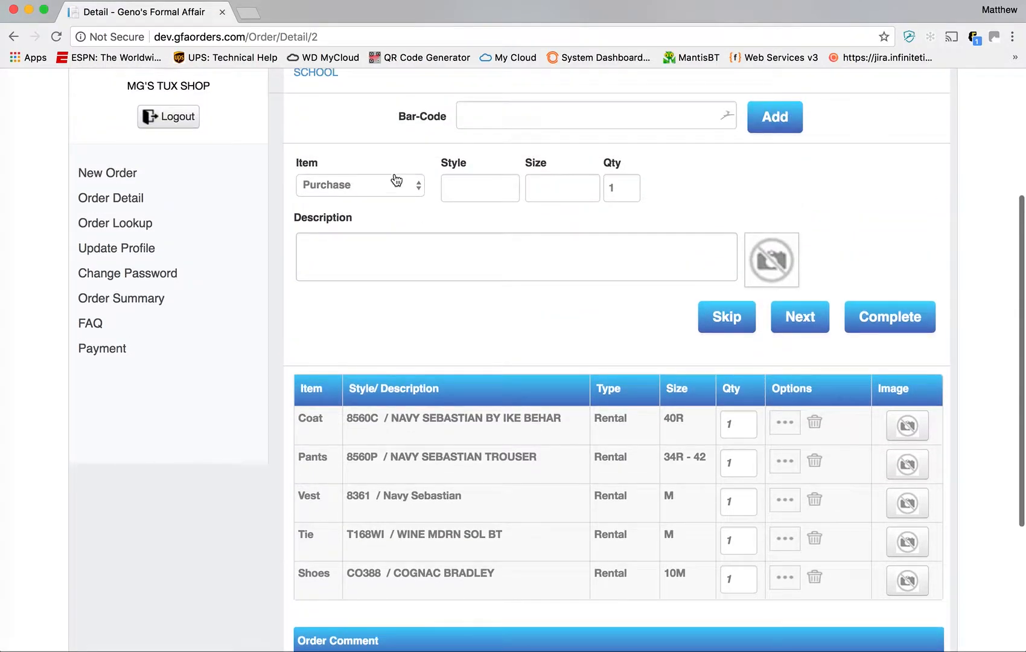
# - Set the next item type to Shirt and begin its style code
pyautogui.click(396, 183)
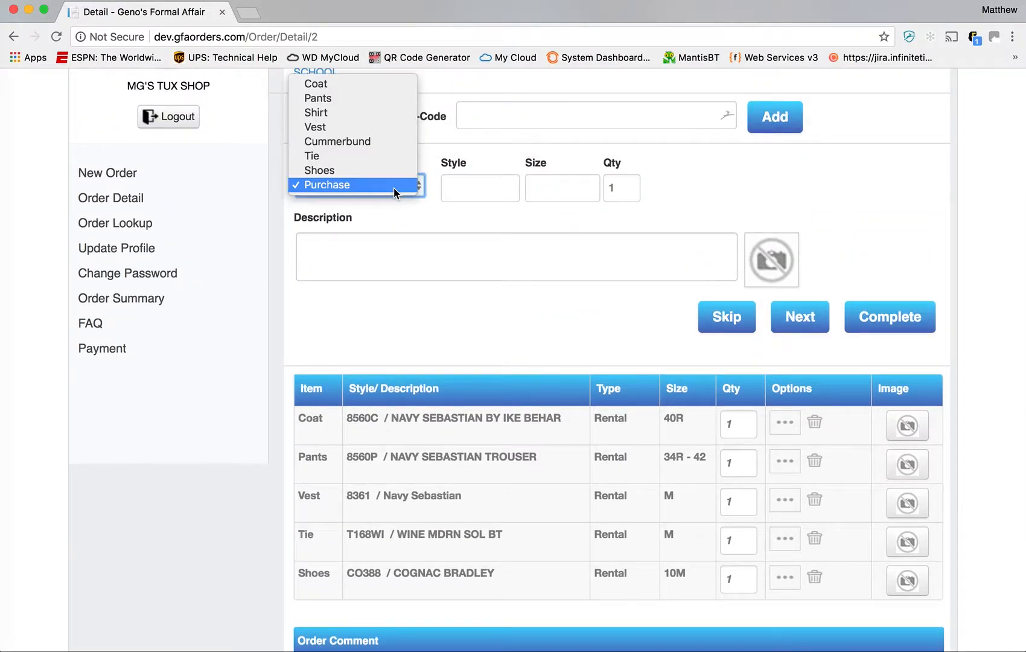
pyautogui.click(378, 112)
pyautogui.click(470, 191)
# - Add shirt 203F with neck size M5 as an order line
pyautogui.write('203F')
pyautogui.press('Tab')
pyautogui.write('M5')
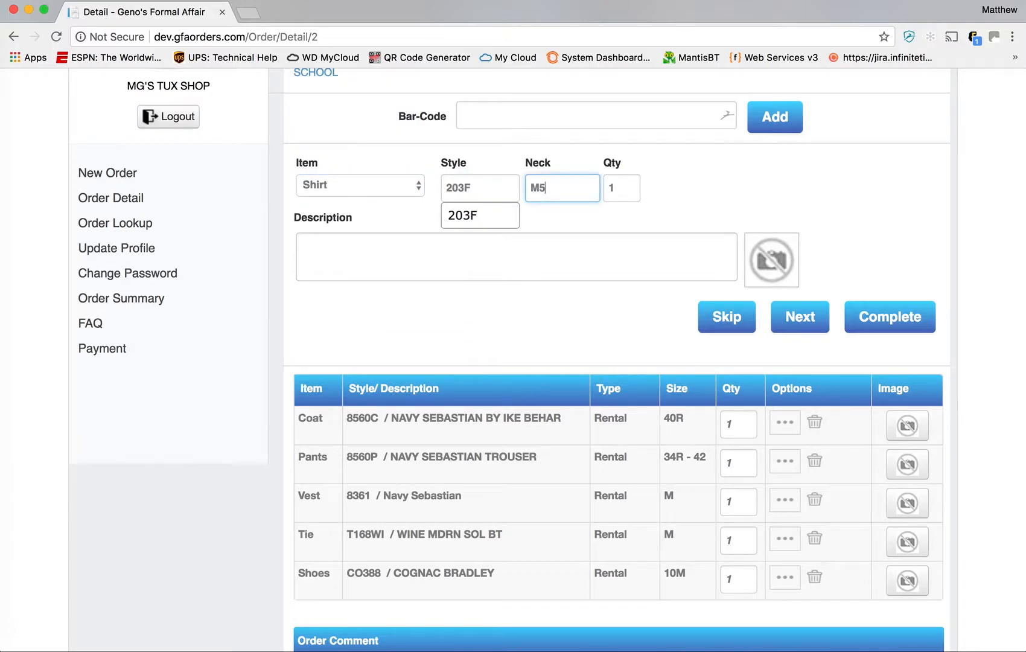
pyautogui.press('Tab')
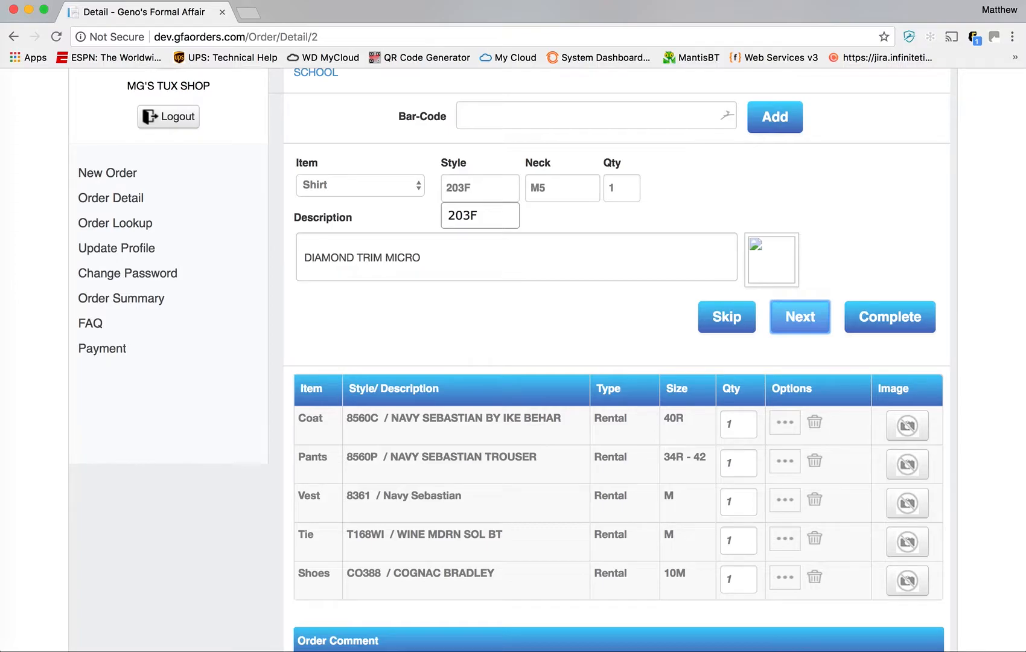
pyautogui.press('Return')
# - Continue past the order comment field to the LAFAYETTE HIGH SCHOOL Order Summary
pyautogui.write('203F')
pyautogui.scroll(-3, 495, 414)
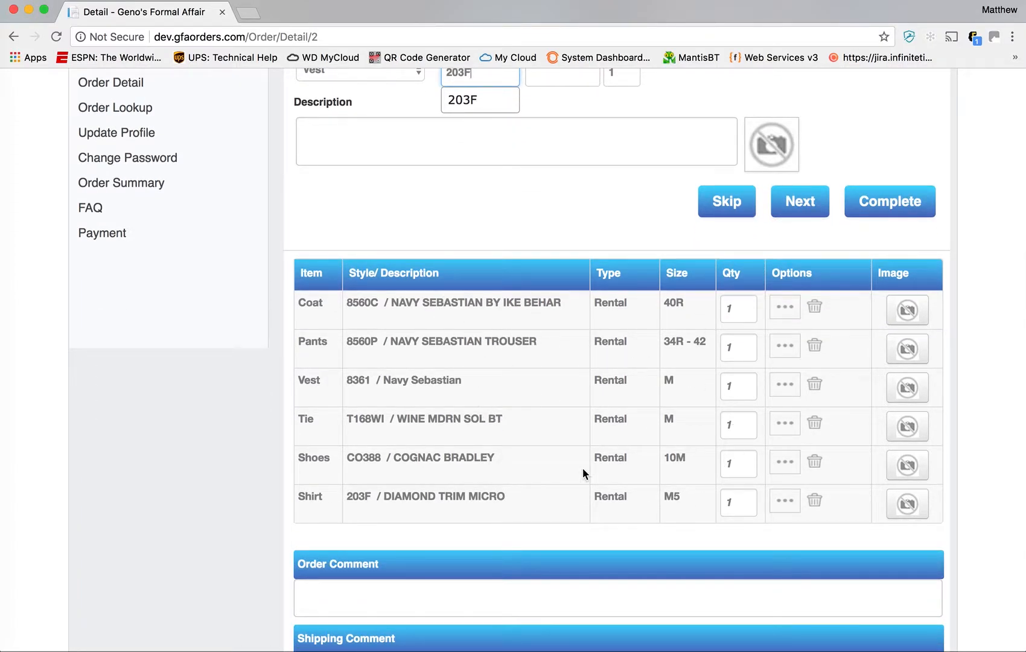
pyautogui.scroll(2, 551, 410)
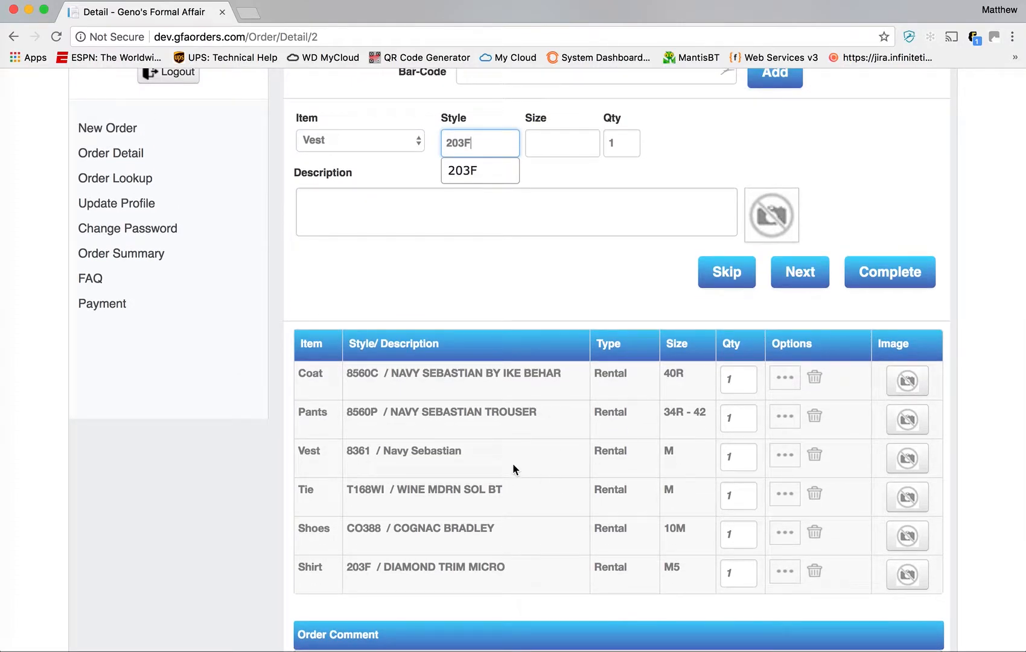
pyautogui.scroll(-6, 481, 455)
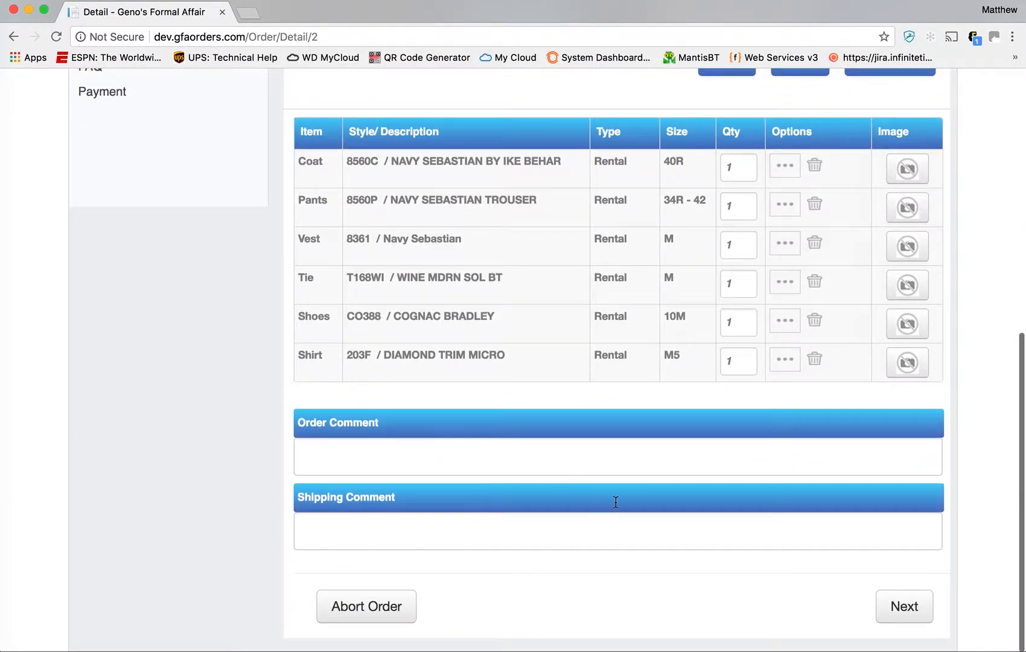
pyautogui.click(602, 463)
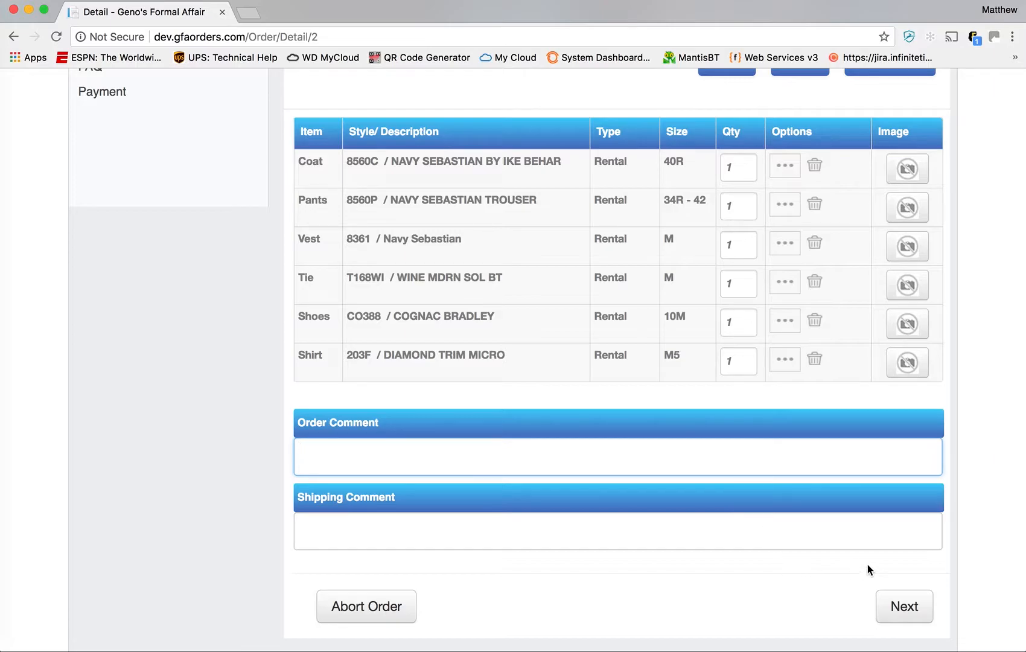
pyautogui.click(919, 611)
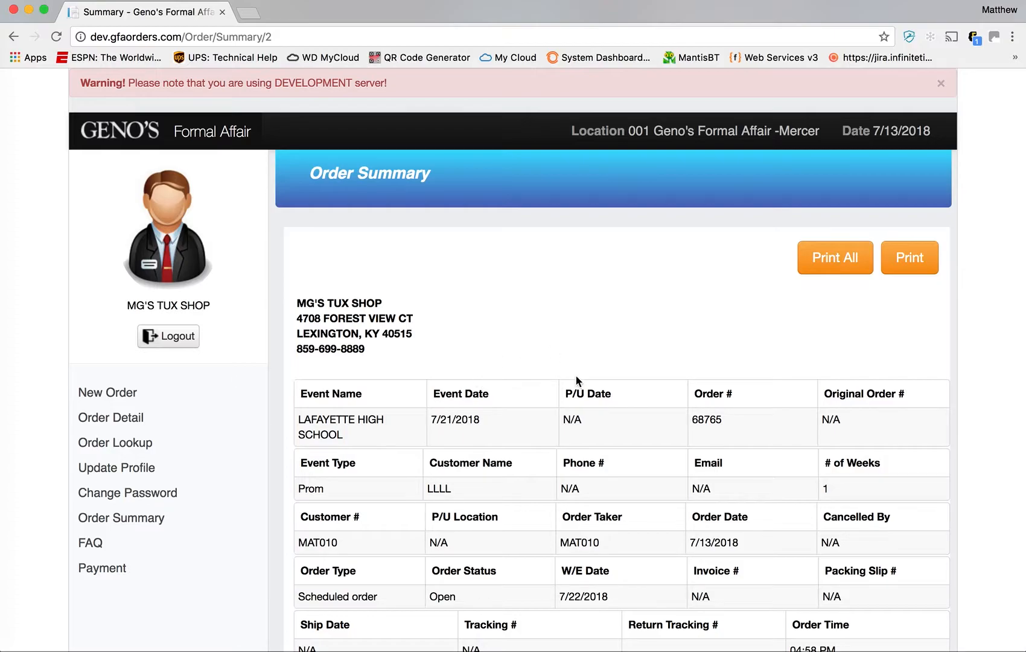
# - Scroll through the order details and Ordered Items table, checking the order number and order taker, then return to top
pyautogui.scroll(-2, 576, 376)
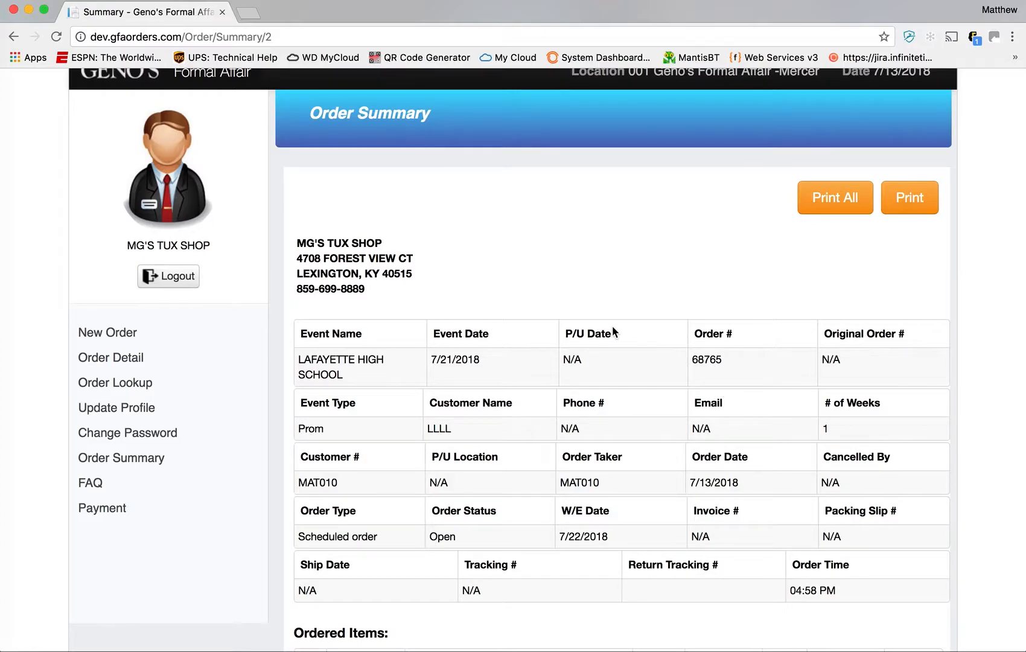
pyautogui.scroll(-2, 618, 319)
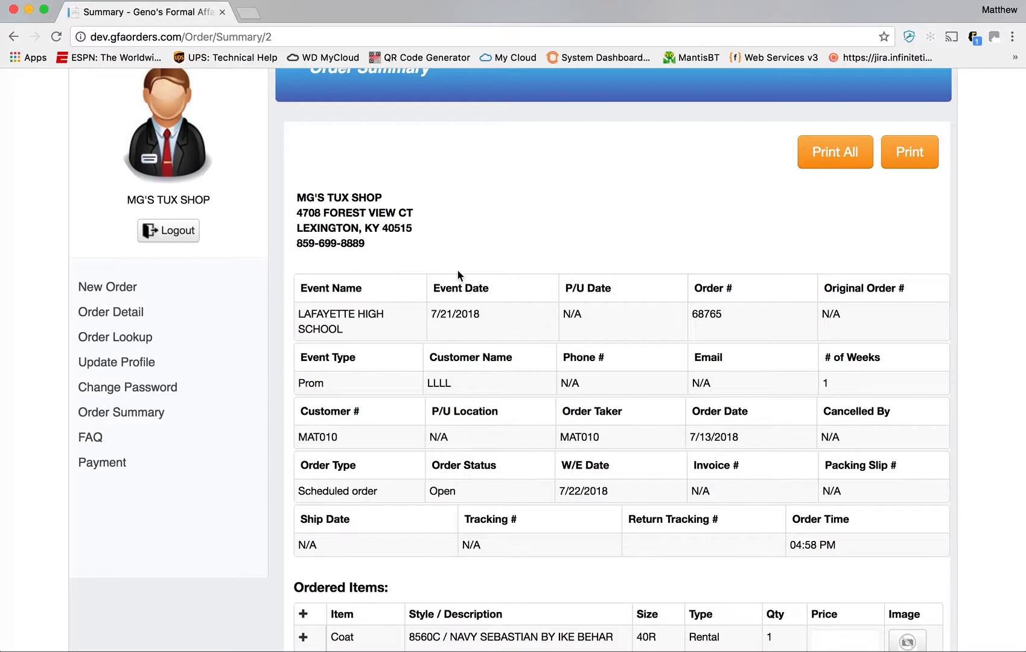
pyautogui.scroll(-1, 438, 271)
pyautogui.scroll(-3, 437, 270)
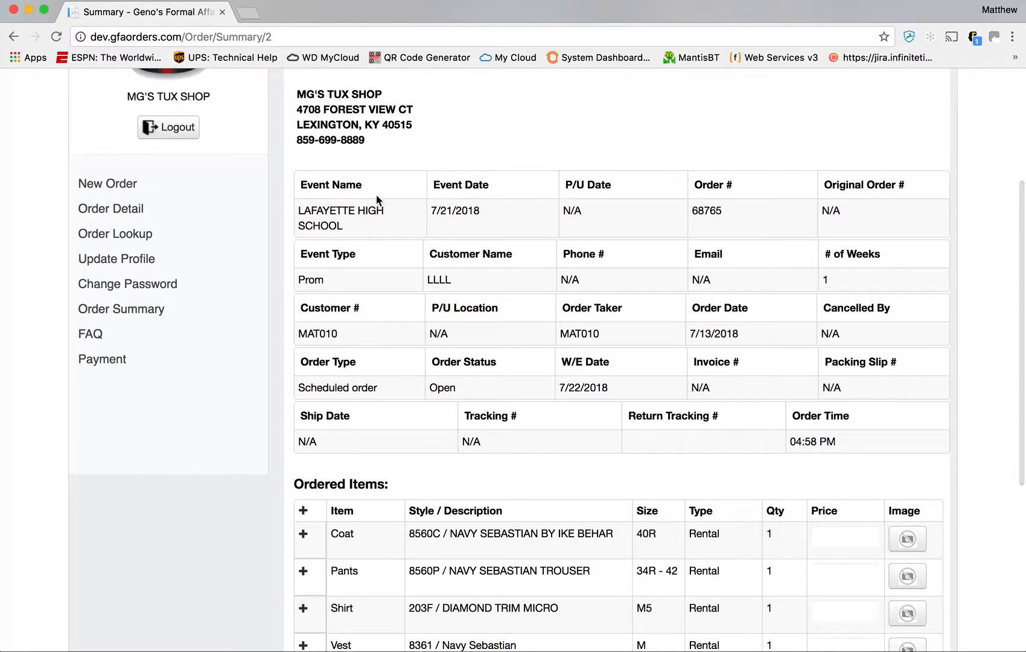
pyautogui.doubleClick(706, 208)
pyautogui.click(741, 270)
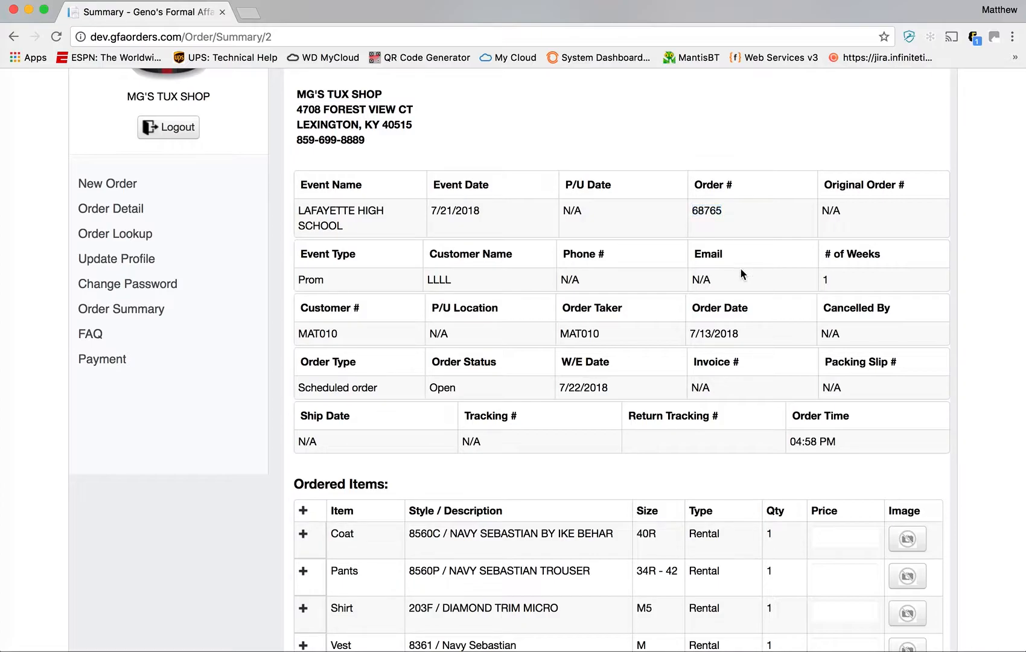
pyautogui.scroll(-3, 624, 260)
pyautogui.moveTo(627, 231); pyautogui.dragTo(564, 228)
pyautogui.doubleClick(570, 254)
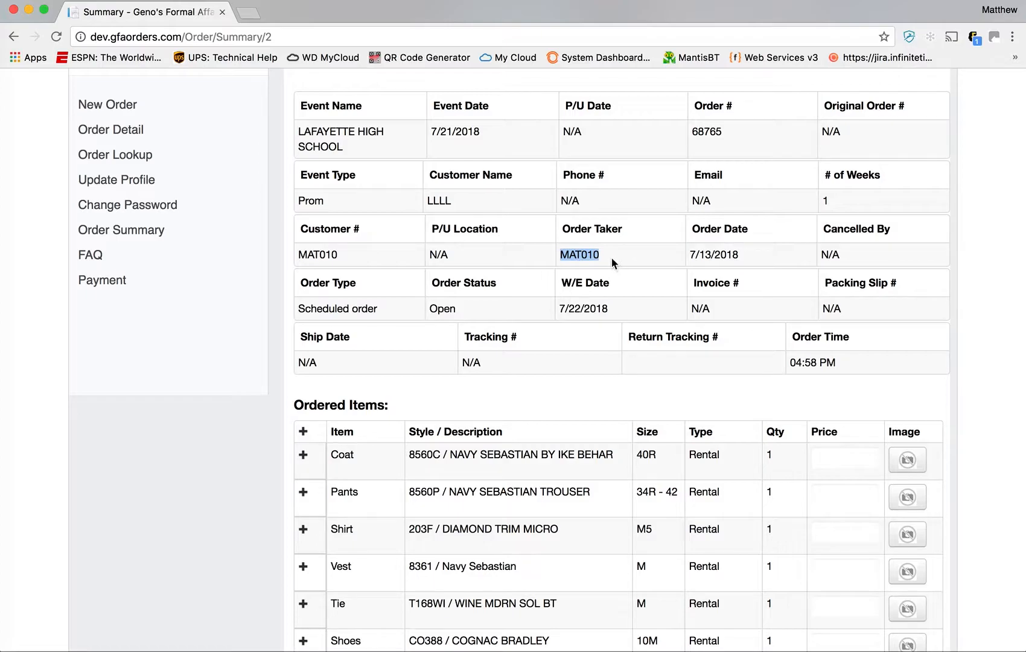
pyautogui.click(587, 248)
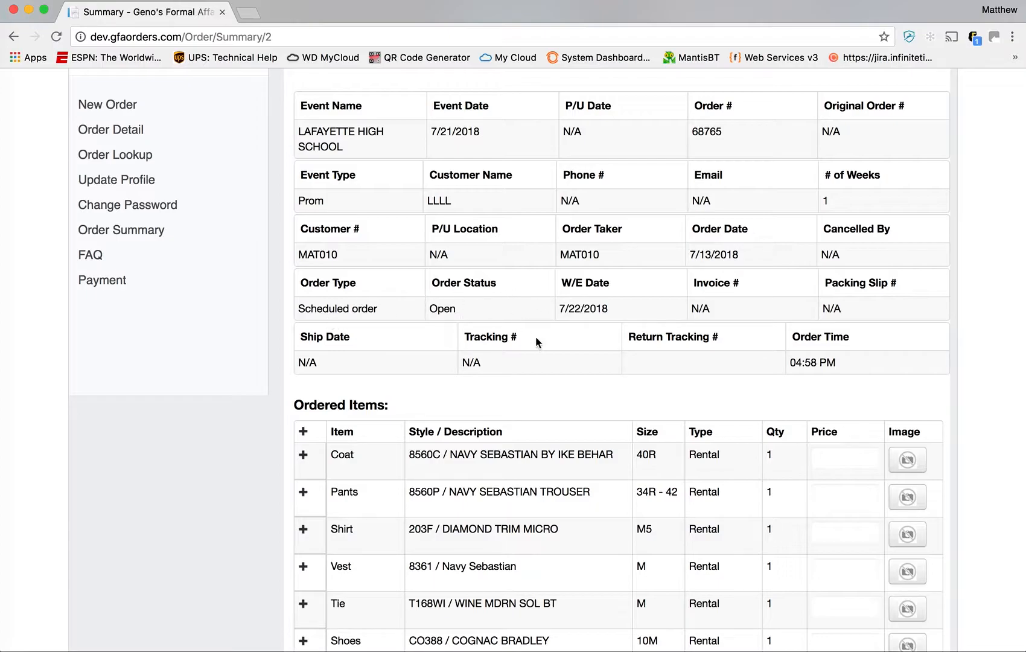
pyautogui.scroll(-4, 575, 296)
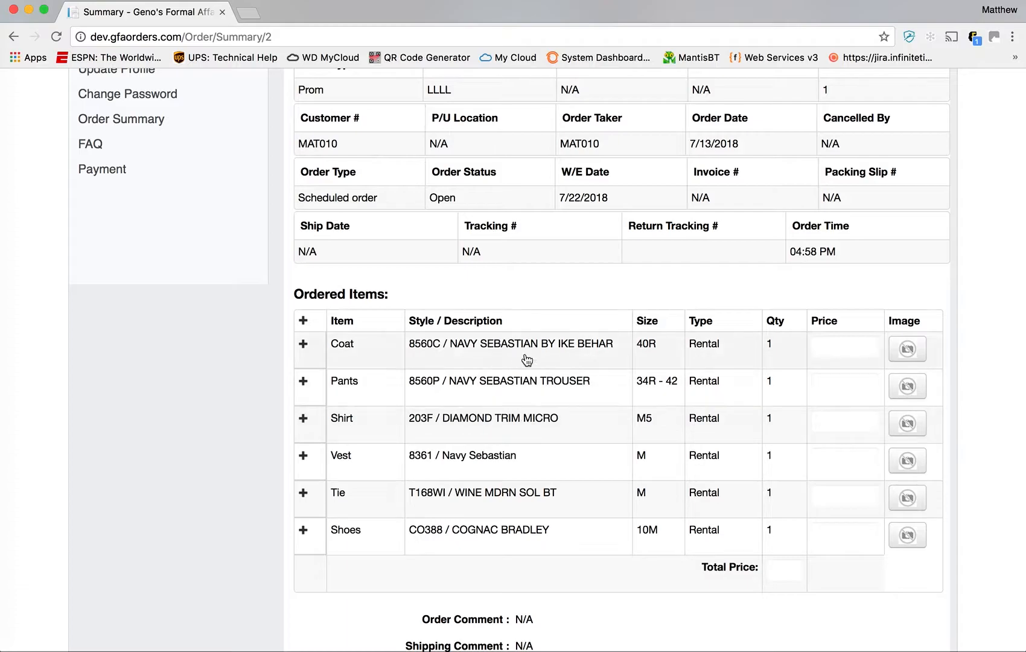
pyautogui.scroll(-1, 565, 563)
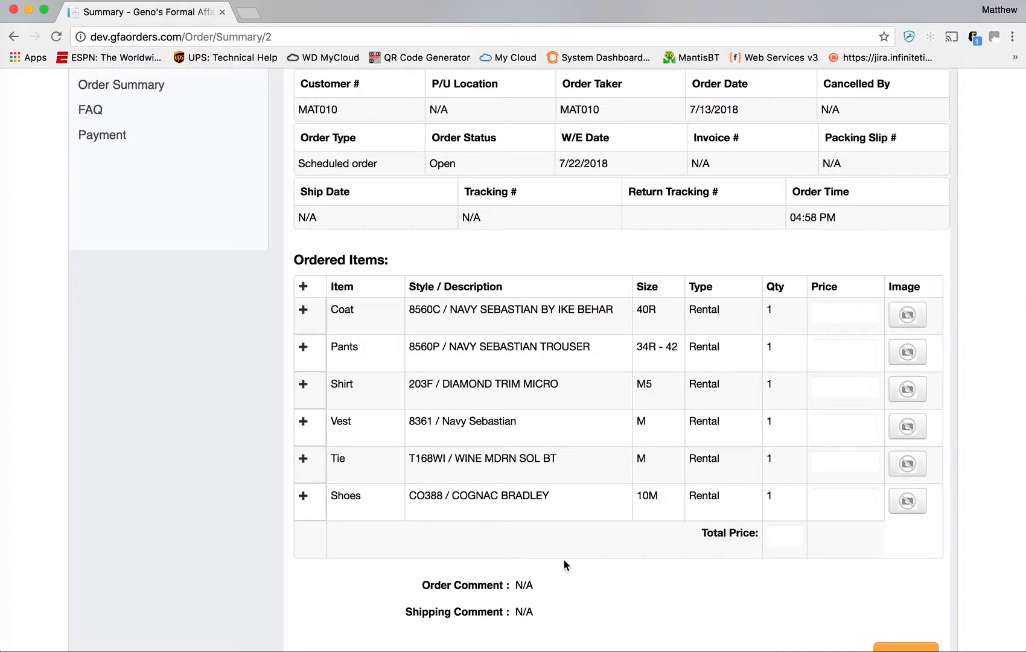
pyautogui.scroll(-2, 563, 560)
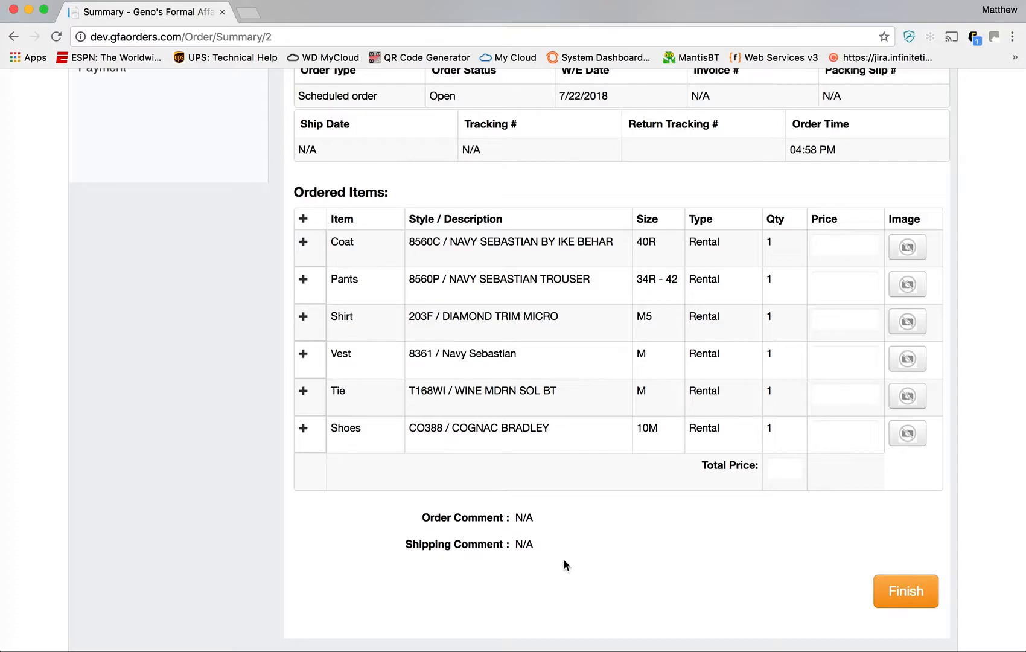
pyautogui.scroll(13, 563, 560)
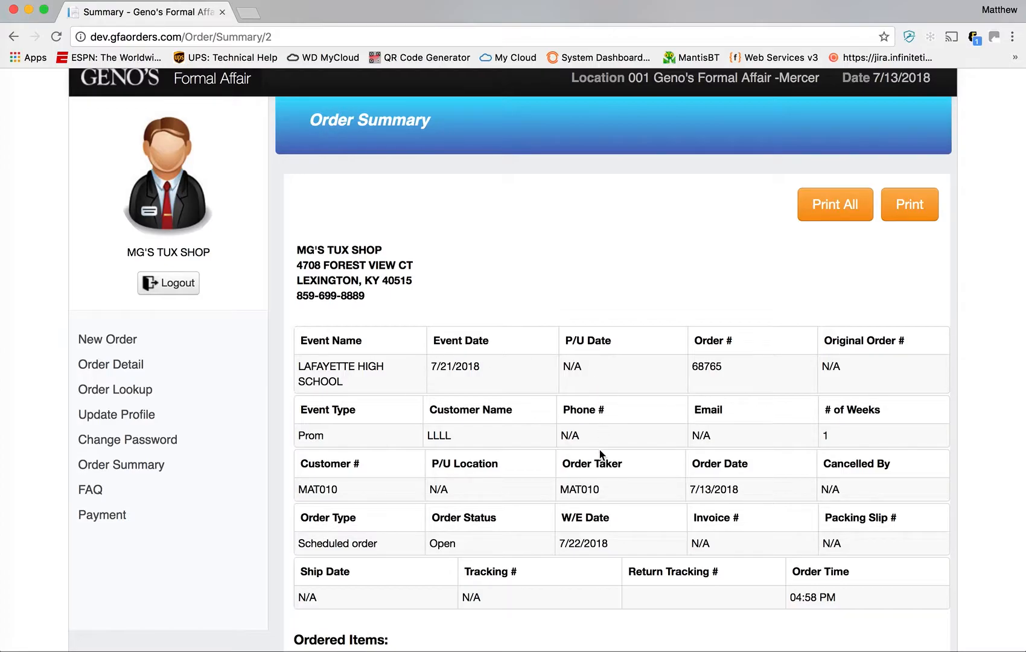
pyautogui.scroll(2, 600, 423)
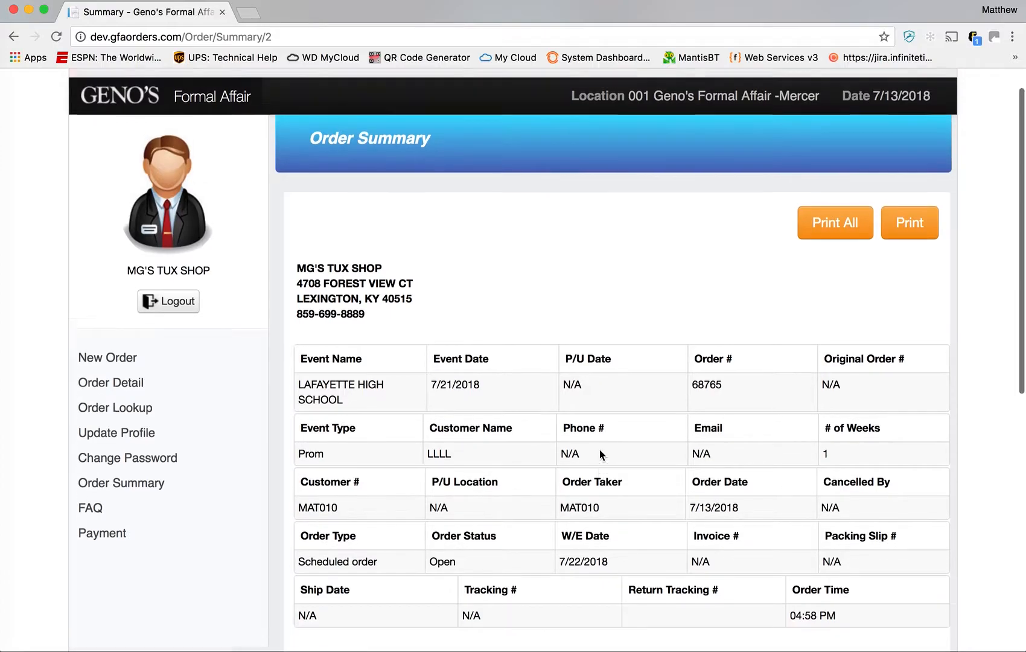
# - Start a new Single order with a use date of 7/28/2018
pyautogui.click(121, 138)
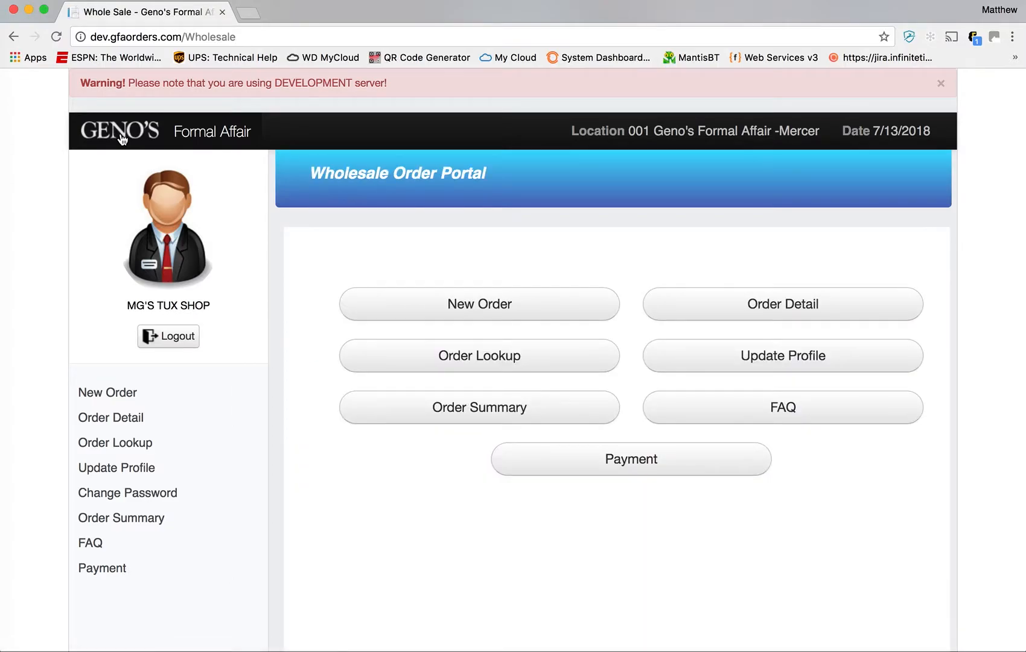
pyautogui.click(558, 316)
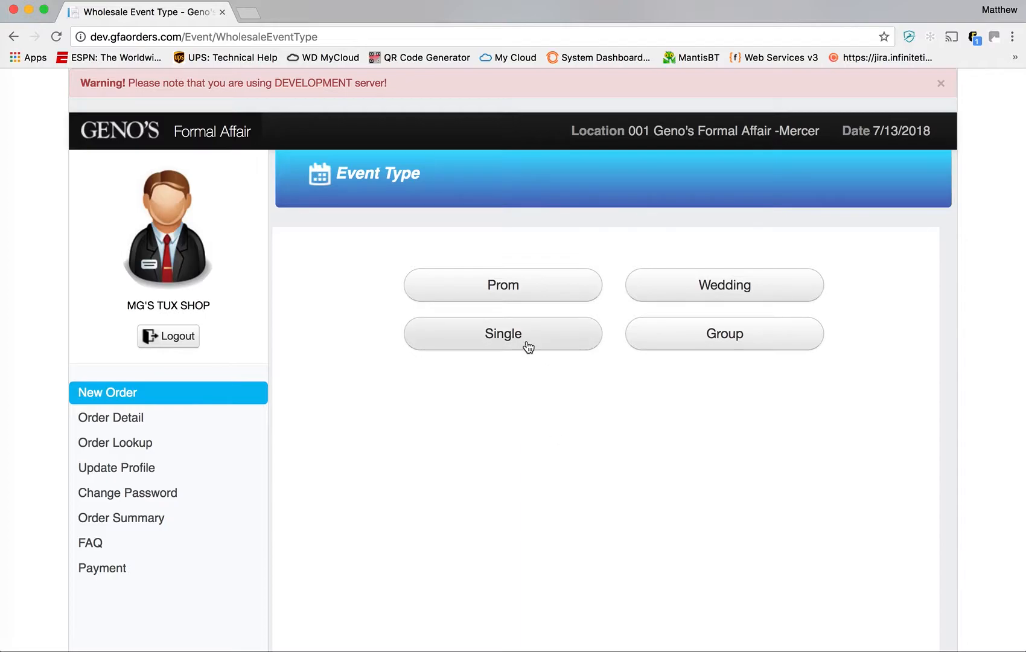
pyautogui.click(518, 347)
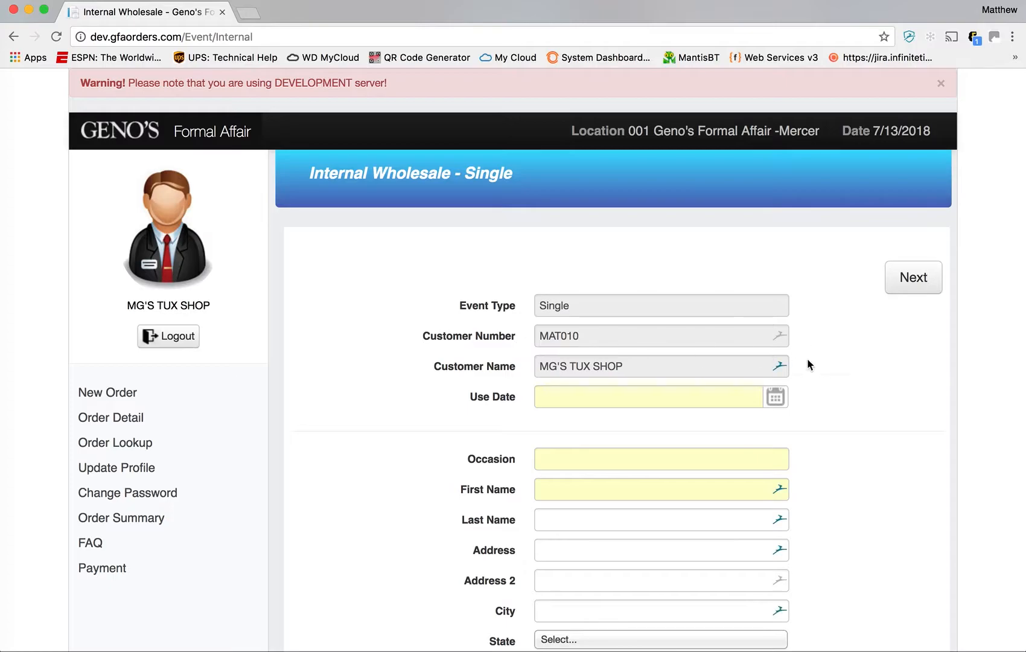
pyautogui.scroll(-3, 814, 368)
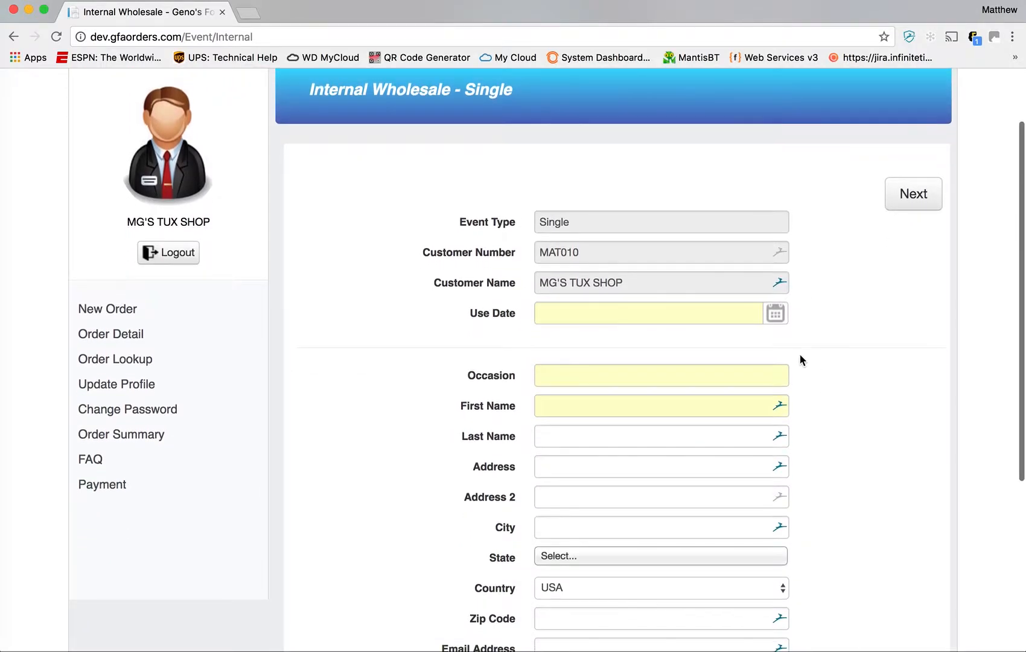
pyautogui.click(779, 312)
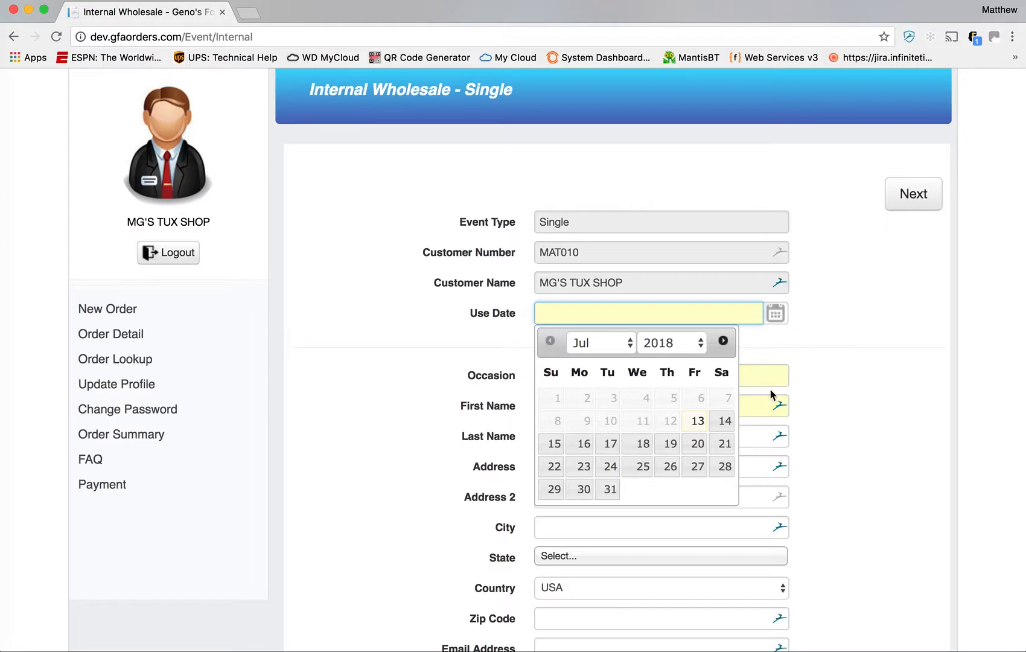
pyautogui.click(722, 471)
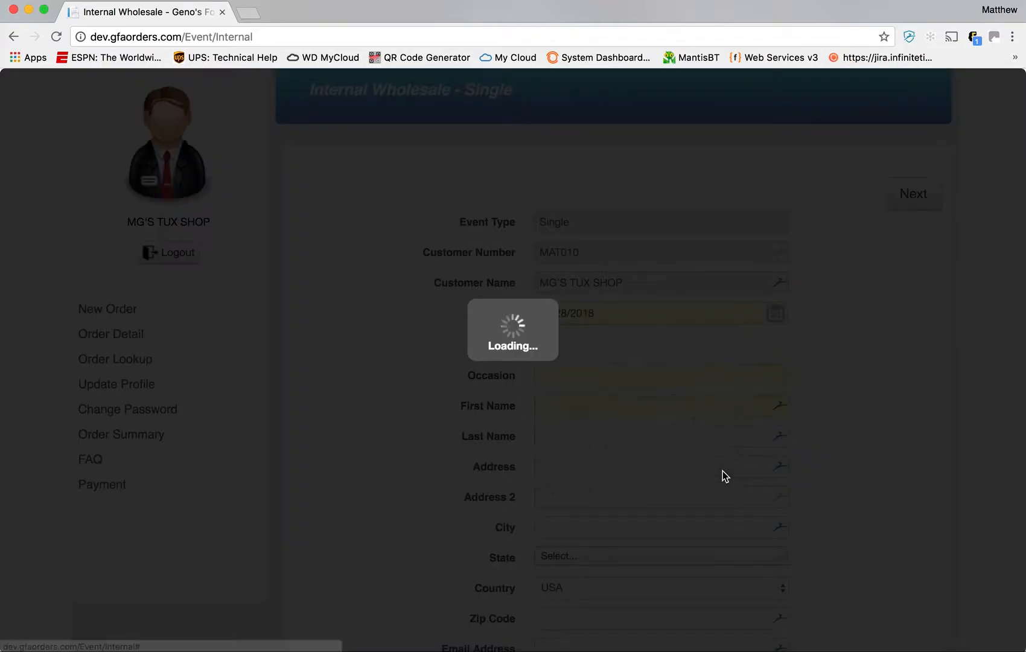
# - Enter occasion BLACK TIE and the customer's first name, then submit the order details
pyautogui.click(669, 377)
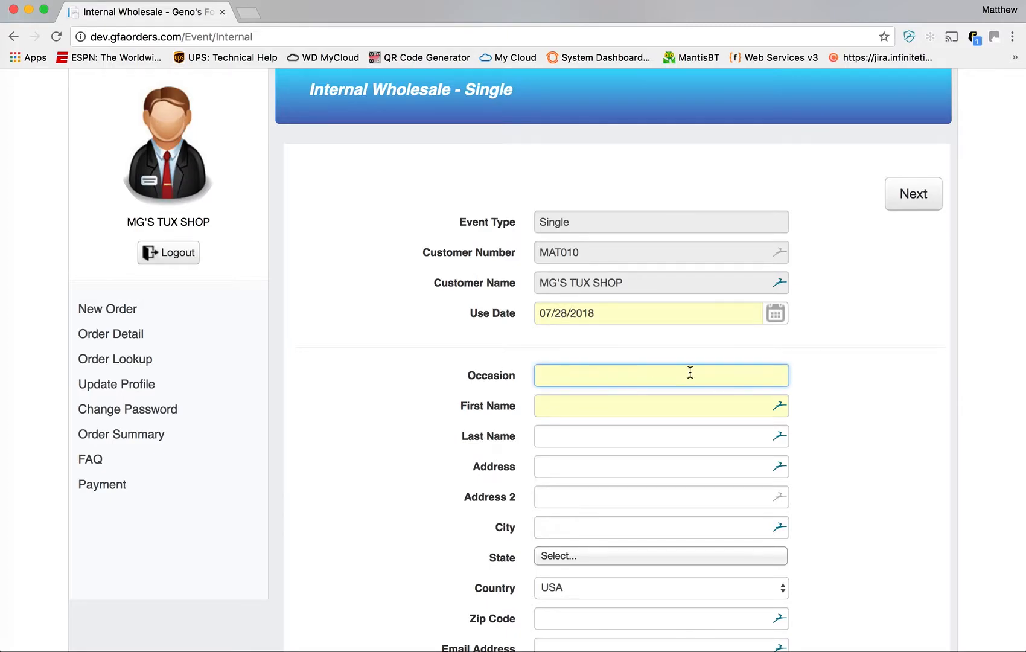
pyautogui.write('BLACK')
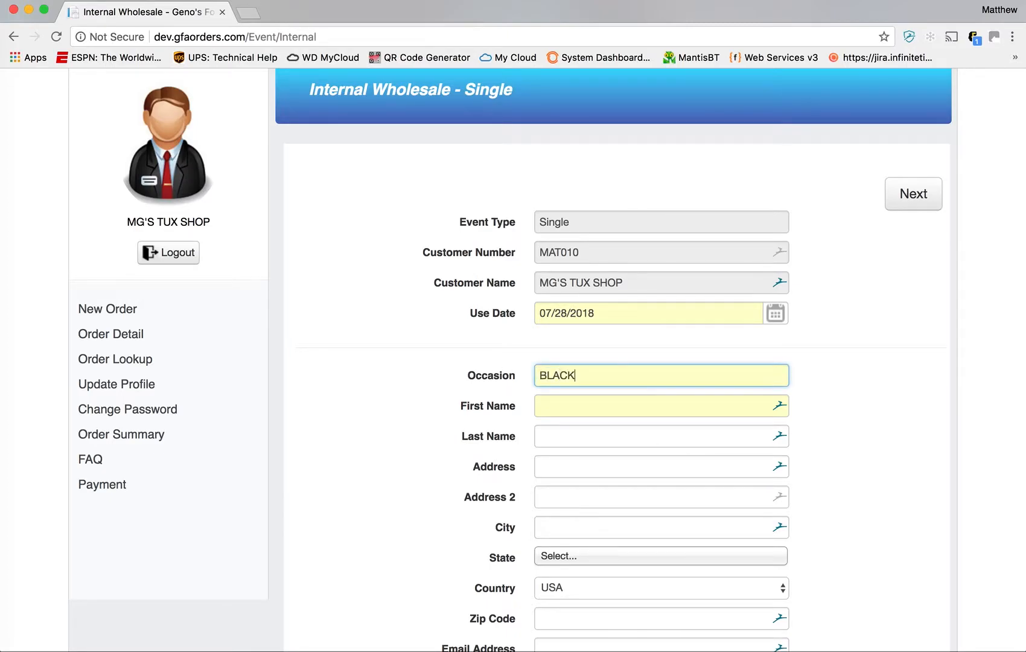
pyautogui.write(' TIE')
pyautogui.click(631, 415)
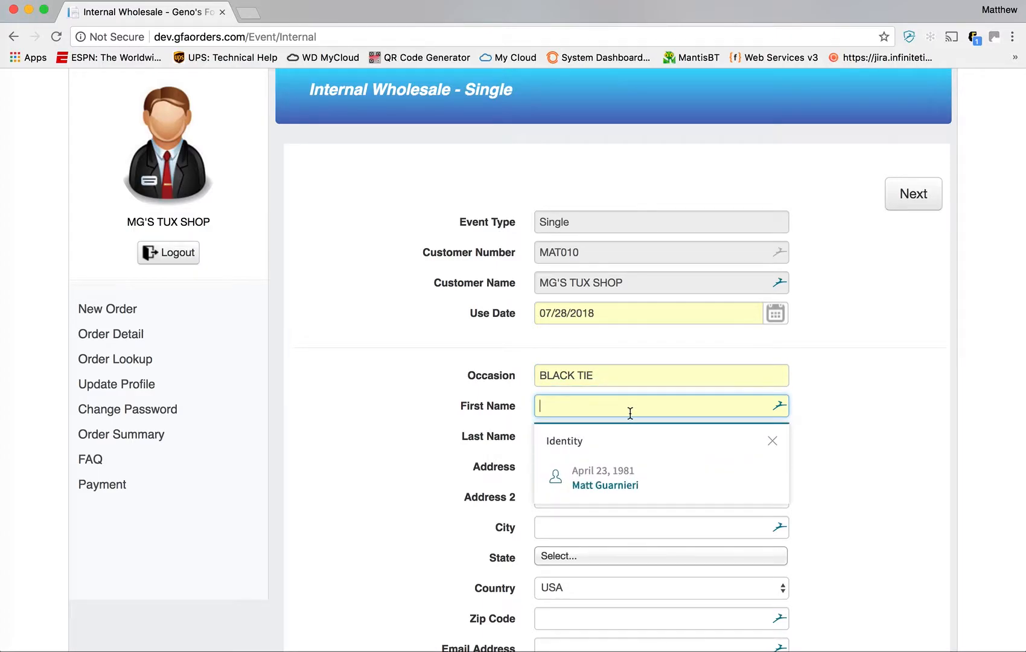
pyautogui.write('SADFLKJADFS')
pyautogui.press('Return')
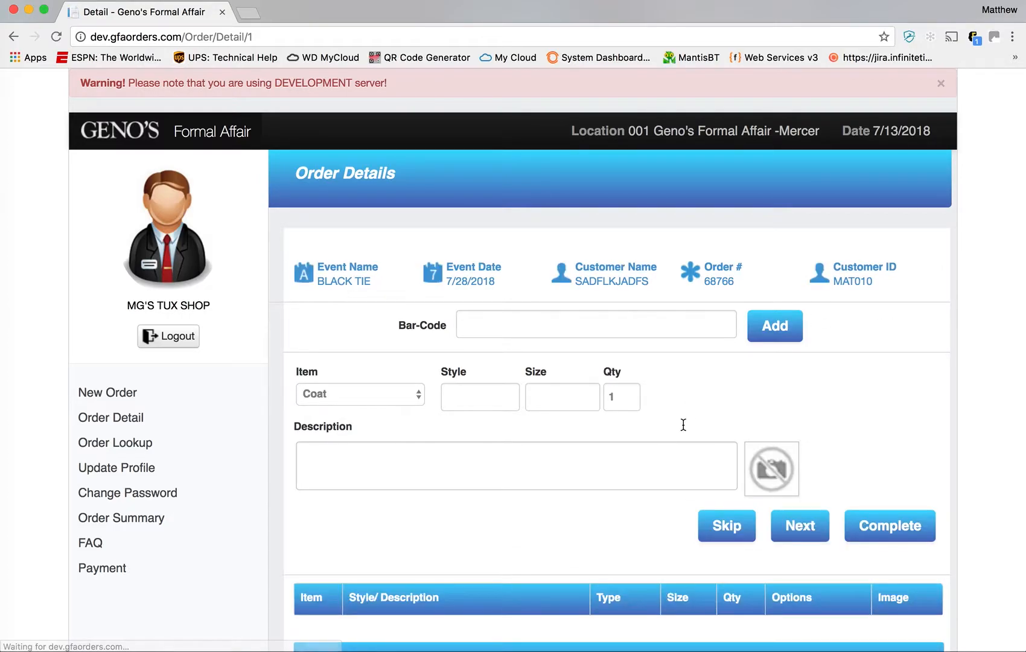
# - Add a Vest, style 168WI in size M, to the order
pyautogui.scroll(-5, 727, 394)
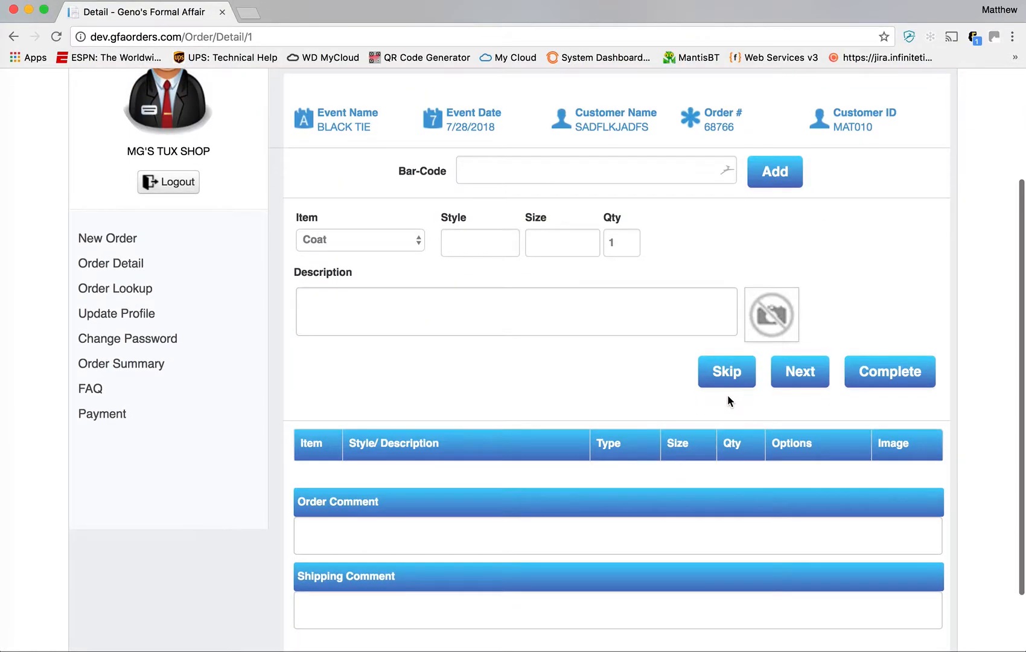
pyautogui.click(408, 240)
pyautogui.click(400, 283)
pyautogui.click(467, 243)
pyautogui.write('16')
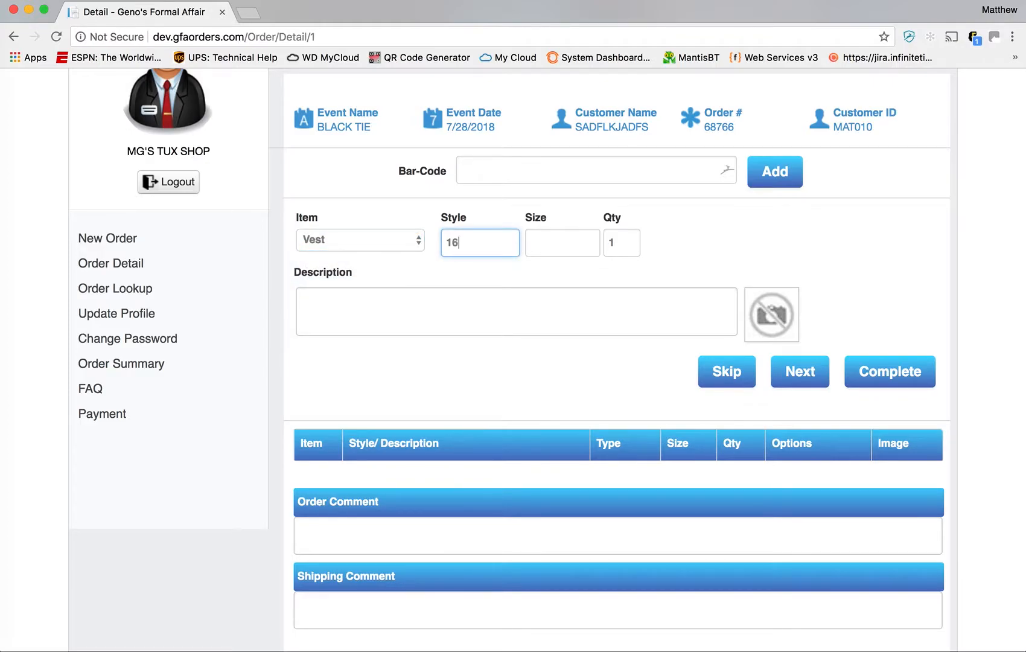
pyautogui.write('8WI')
pyautogui.press('Tab')
pyautogui.write('M')
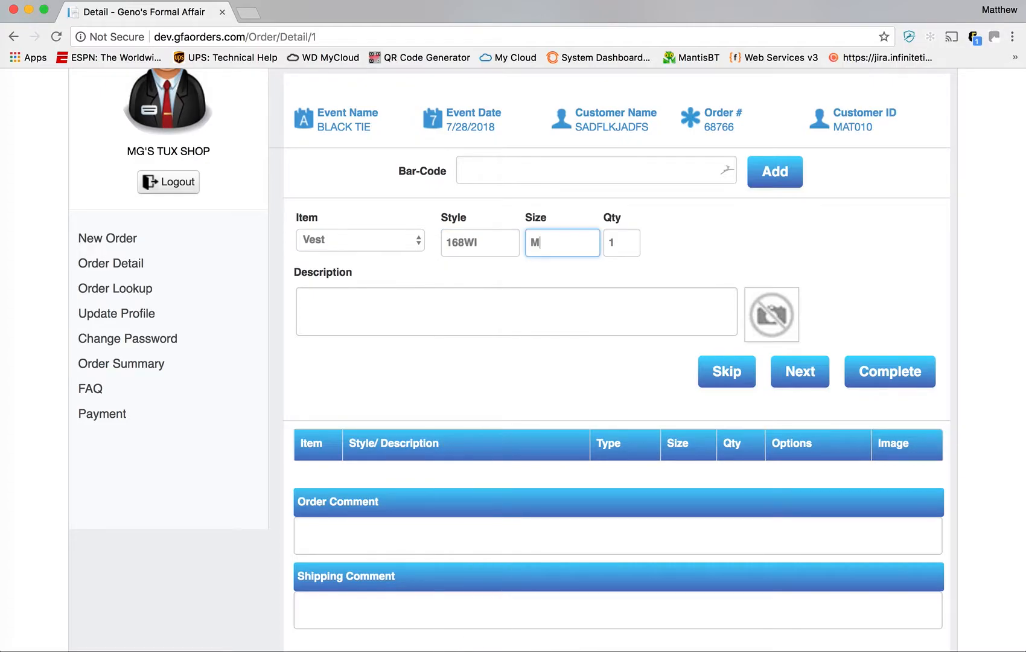
pyautogui.press('Tab')
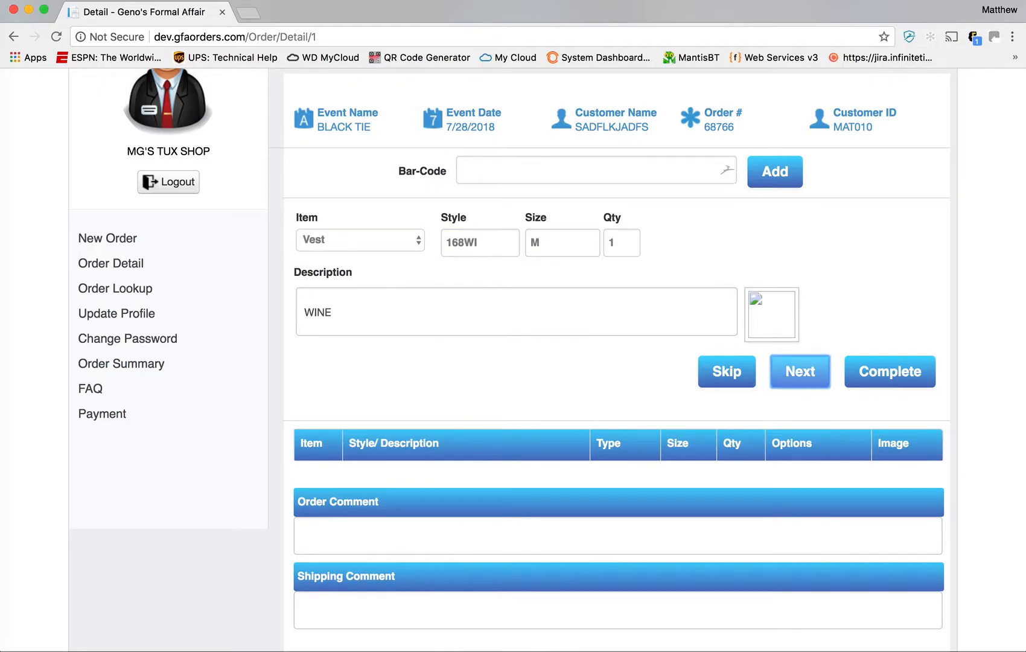
pyautogui.press('Return')
# - Finish item entry and open the BLACK TIE Order Summary
pyautogui.scroll(-4, 569, 383)
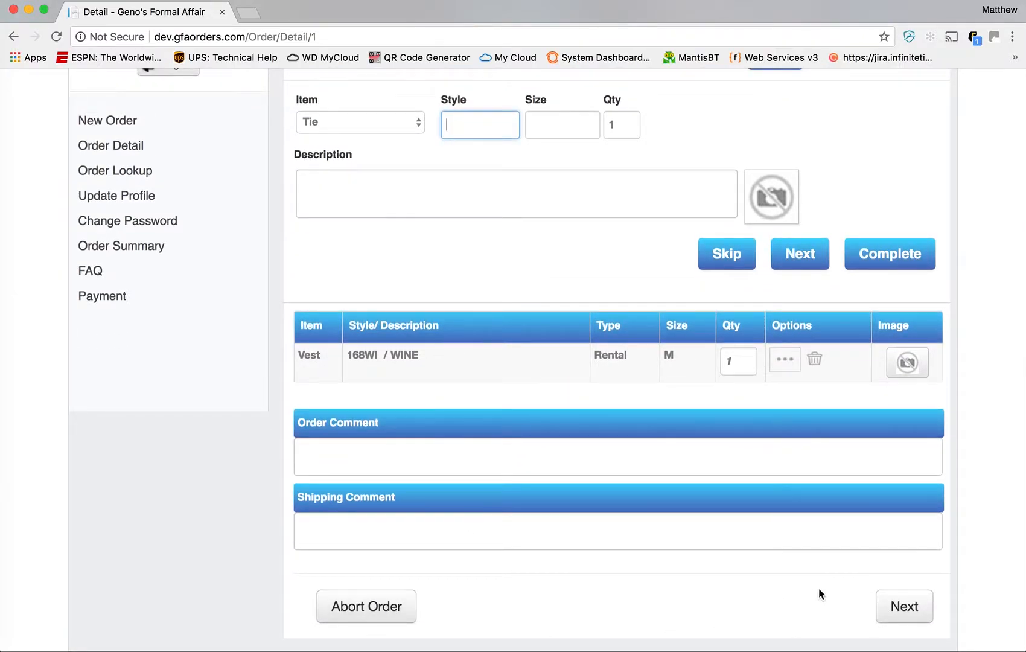
pyautogui.click(915, 621)
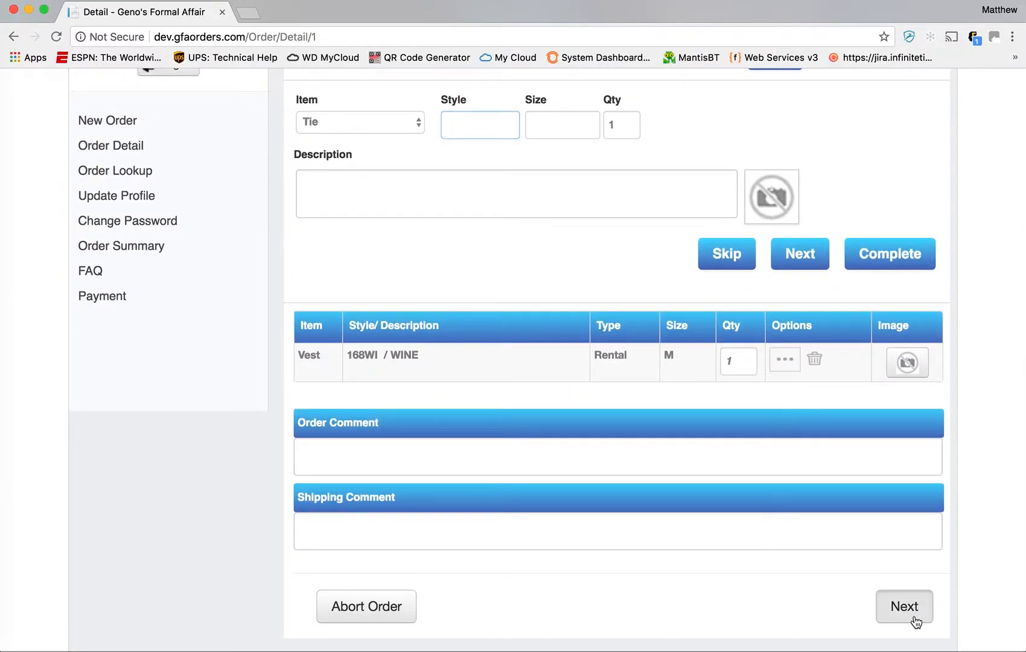
pyautogui.click(915, 621)
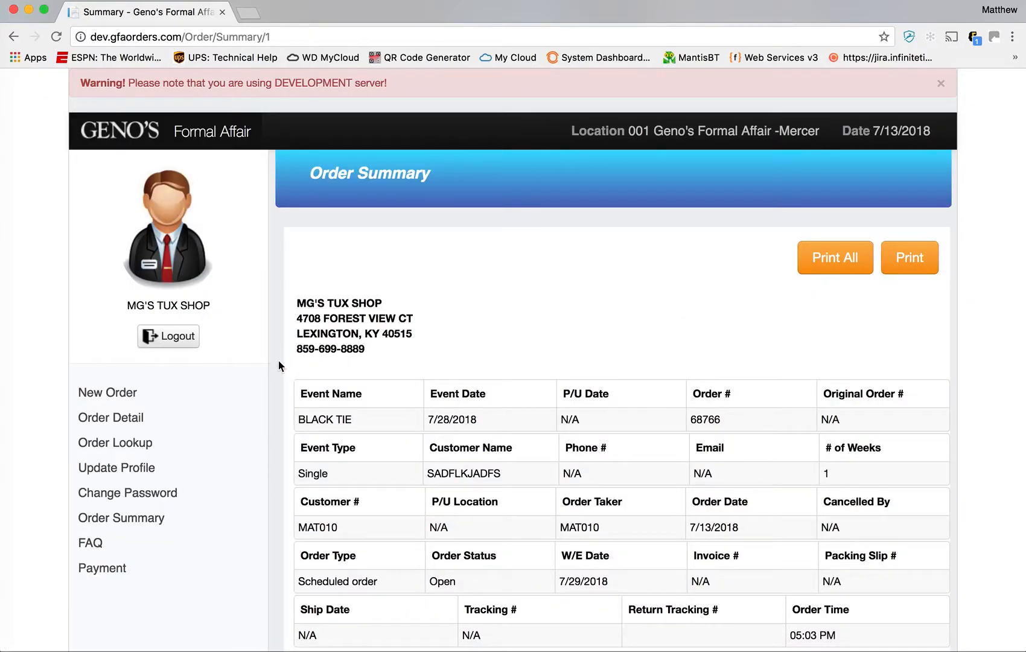
# - From the home page, start a New Order and choose Wedding as the event type
pyautogui.click(121, 133)
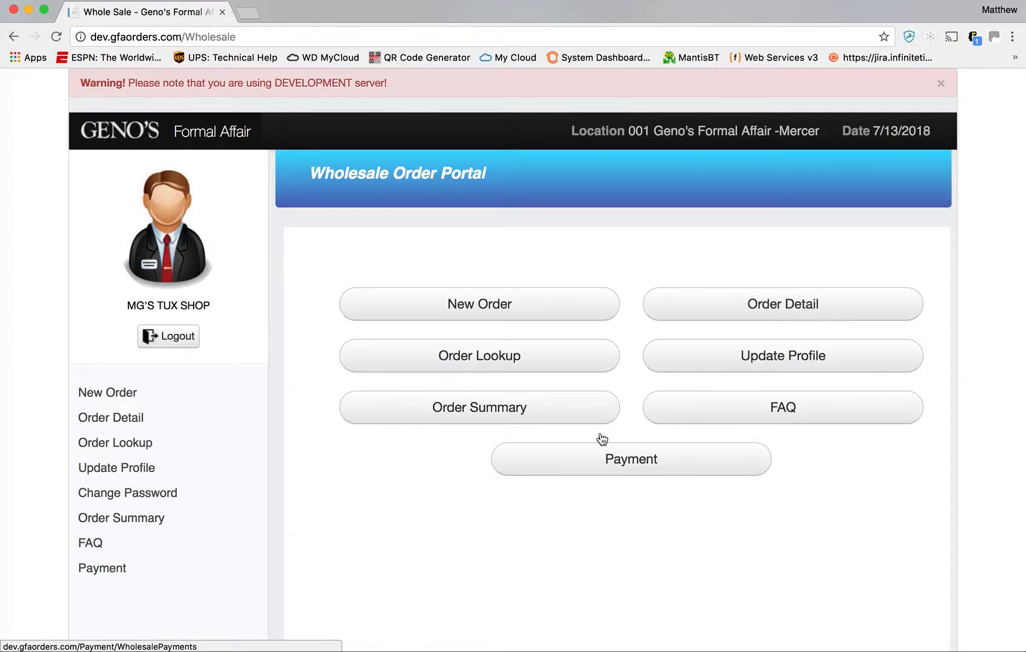
pyautogui.click(540, 305)
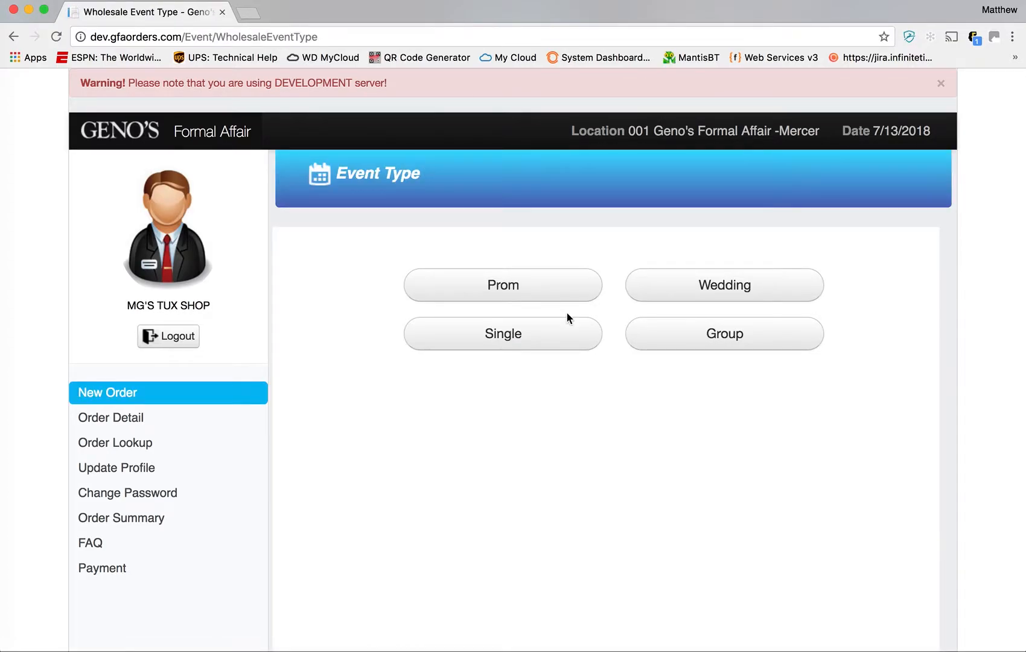
pyautogui.click(731, 302)
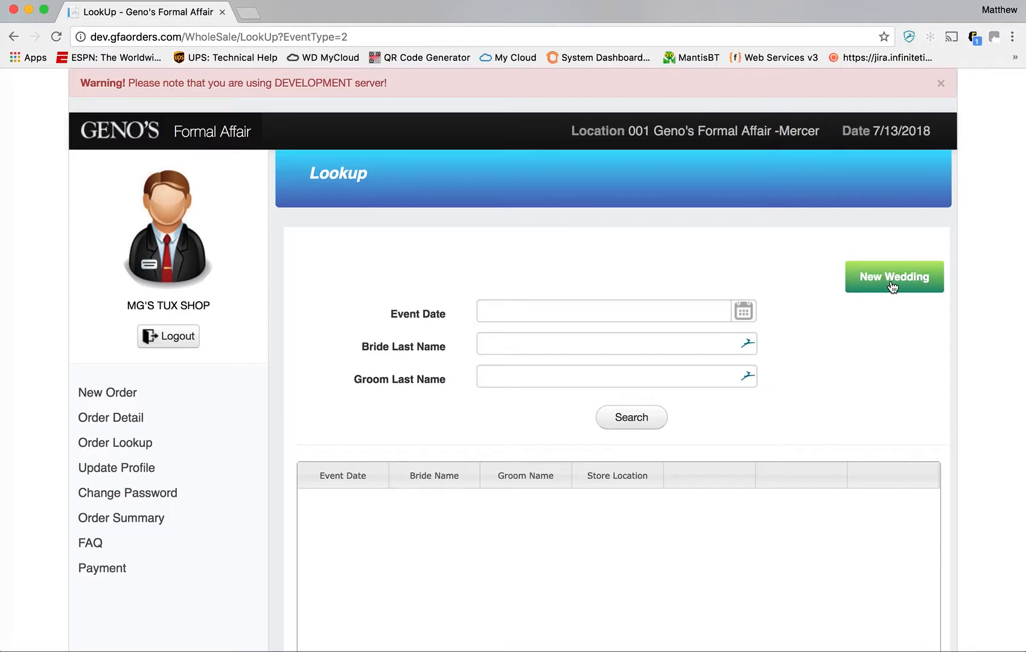
# - Create a New Wedding with event date July 28, 2018
pyautogui.click(898, 284)
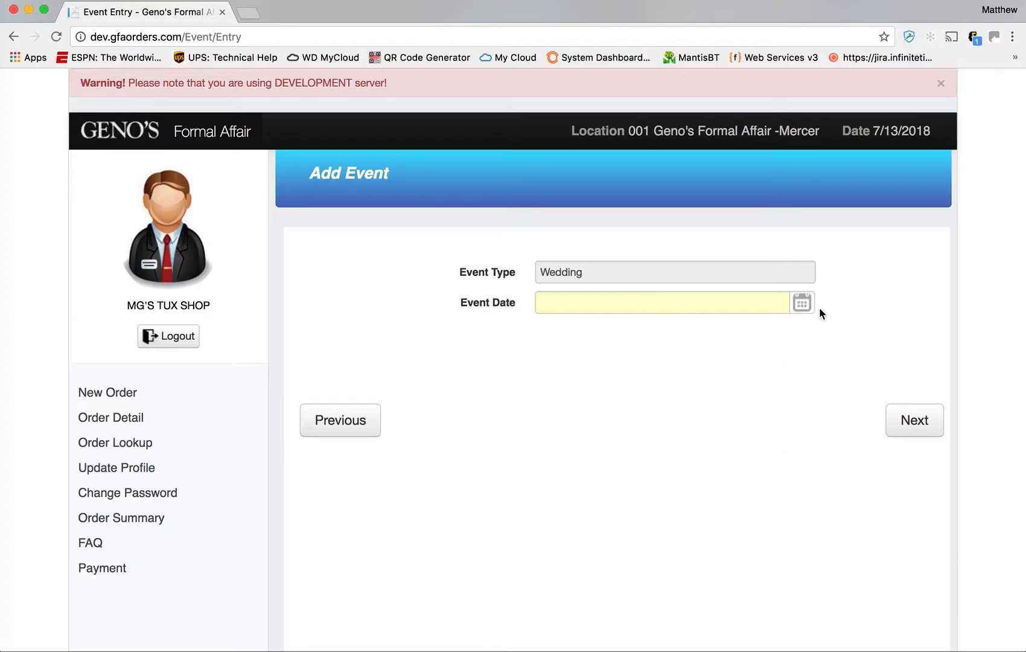
pyautogui.click(802, 307)
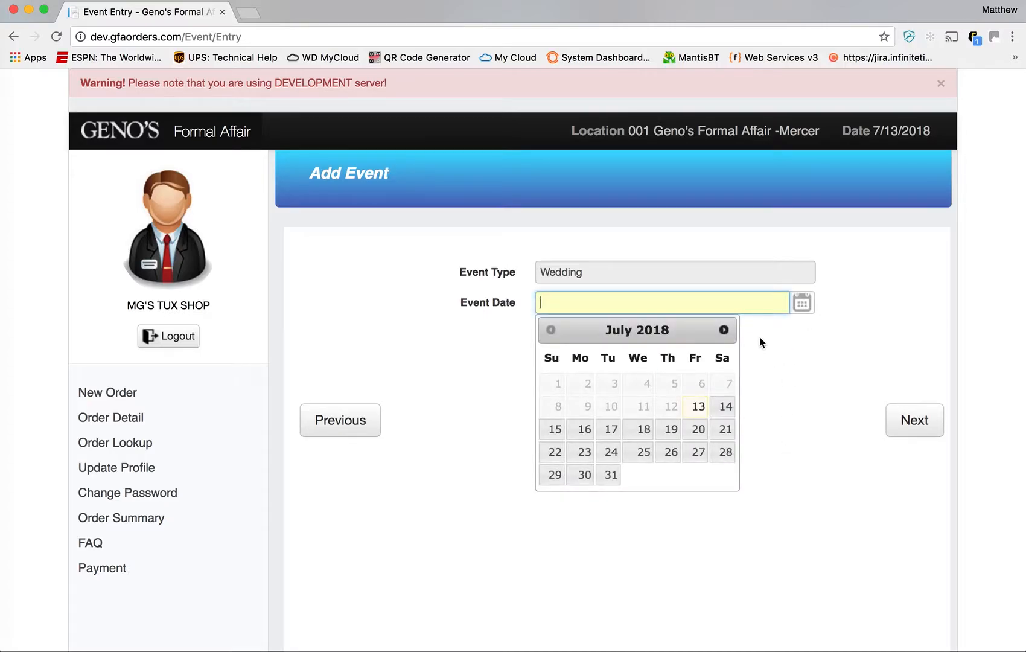
pyautogui.click(726, 452)
pyautogui.click(921, 428)
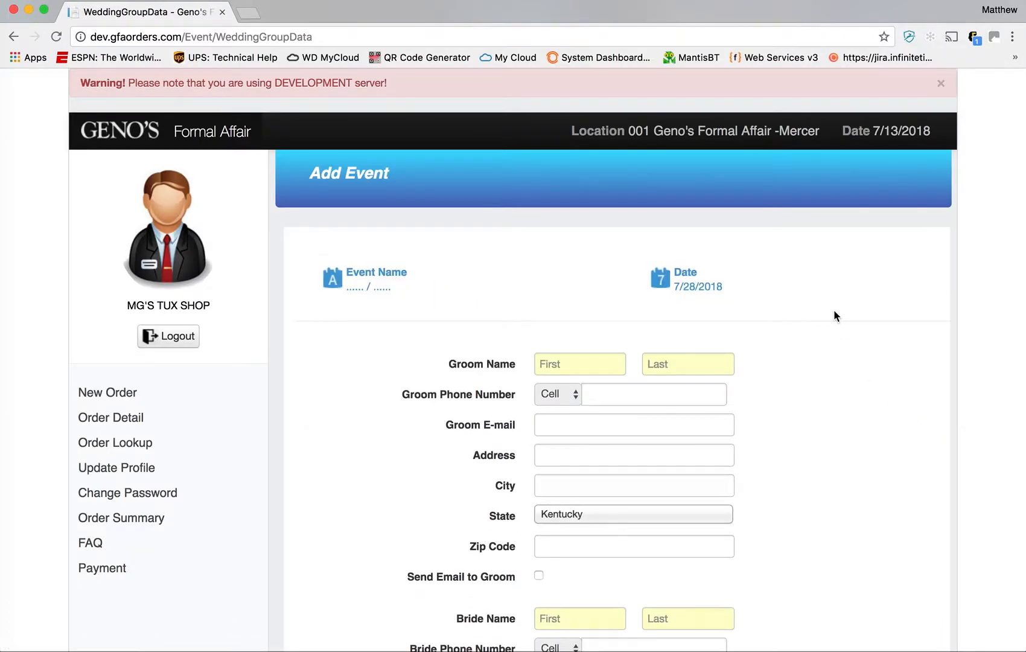
# - Enter the groom's and bride's first and last names and continue to the wearers list
pyautogui.scroll(-3, 834, 310)
pyautogui.click(591, 249)
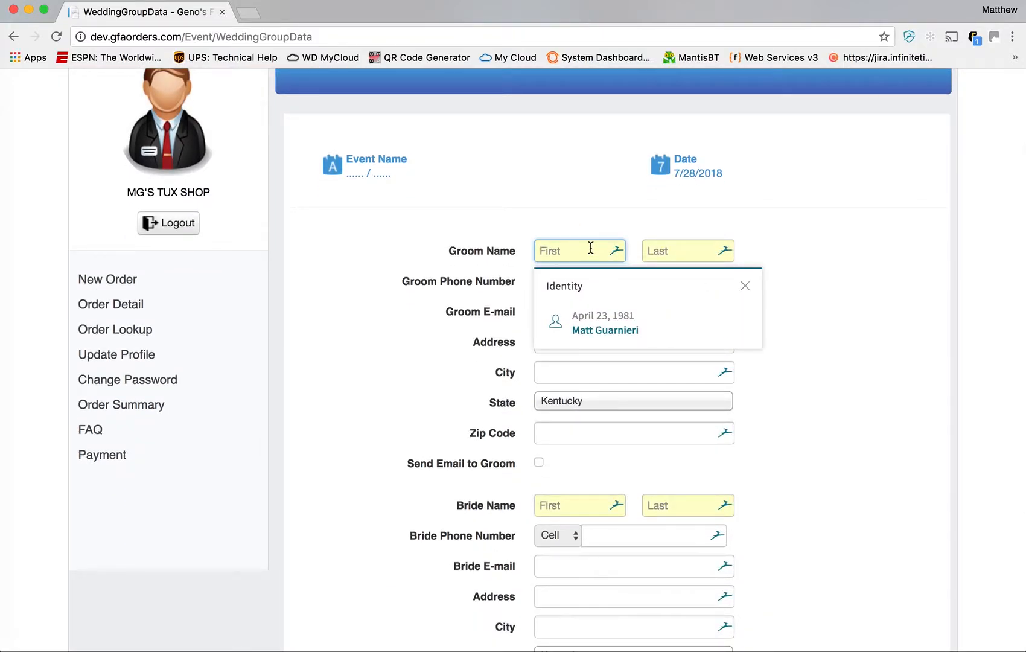
pyautogui.write('SSS')
pyautogui.press('Tab')
pyautogui.write('TTT')
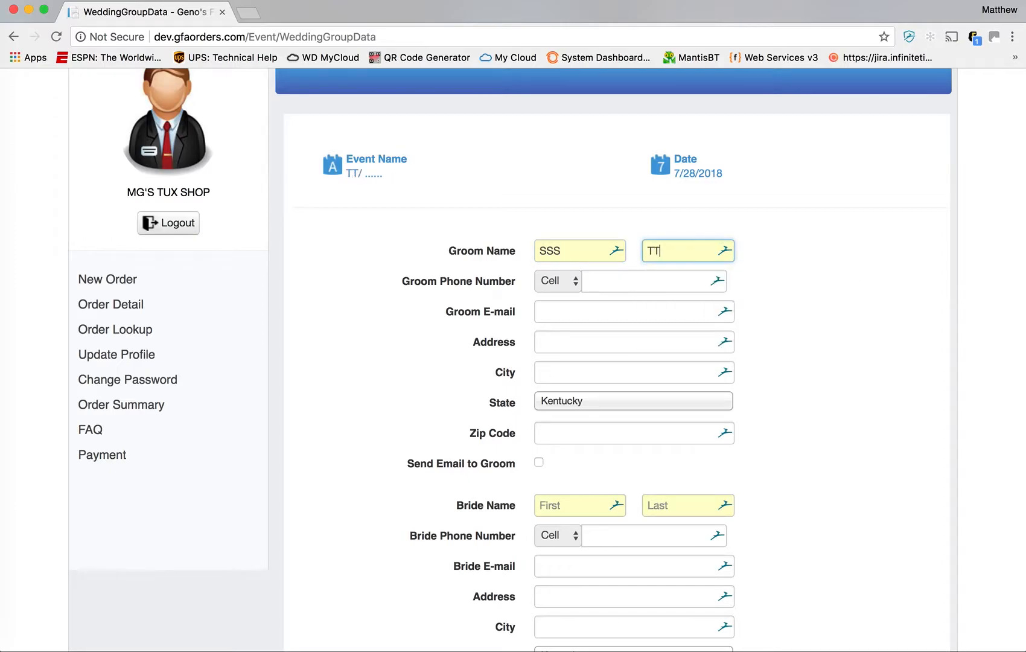
pyautogui.click(572, 505)
pyautogui.write('JJJ')
pyautogui.press('Tab')
pyautogui.write('LLL')
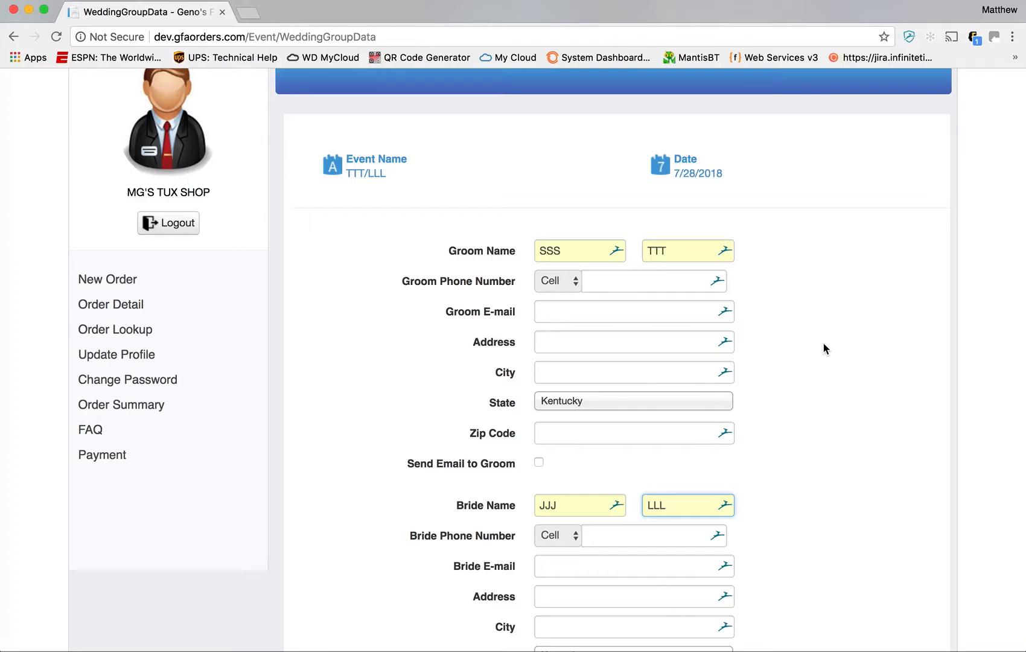
pyautogui.scroll(-2, 780, 403)
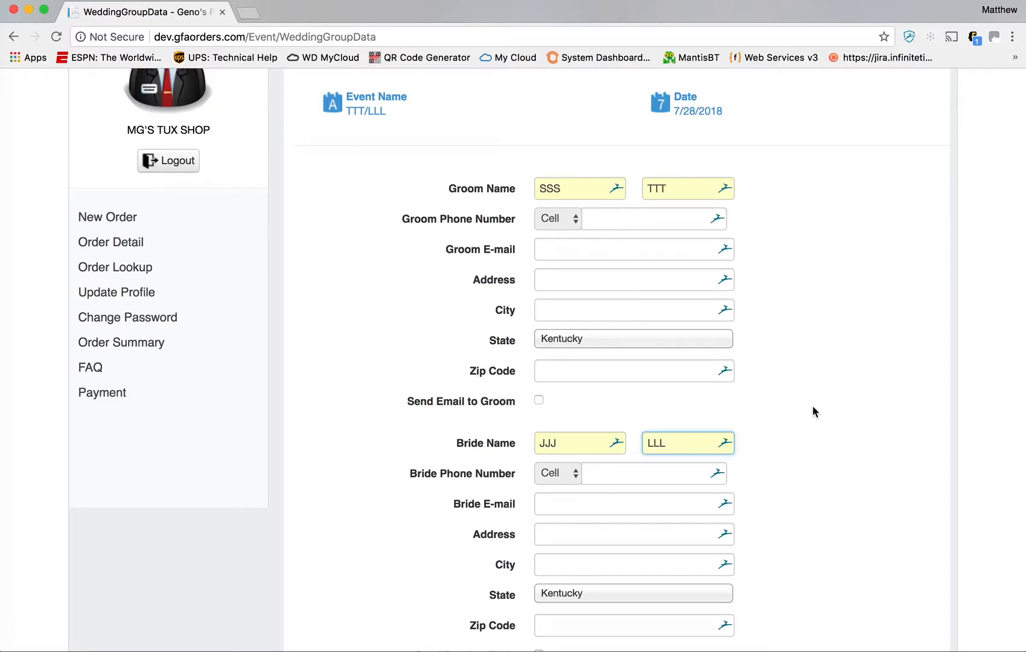
pyautogui.scroll(-5, 812, 405)
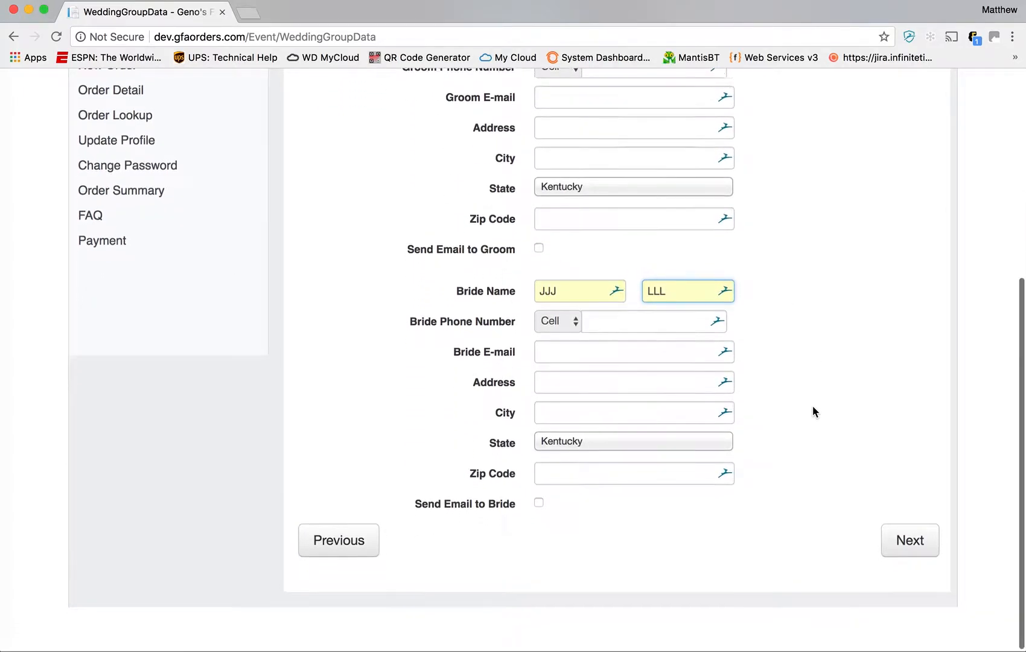
pyautogui.click(907, 546)
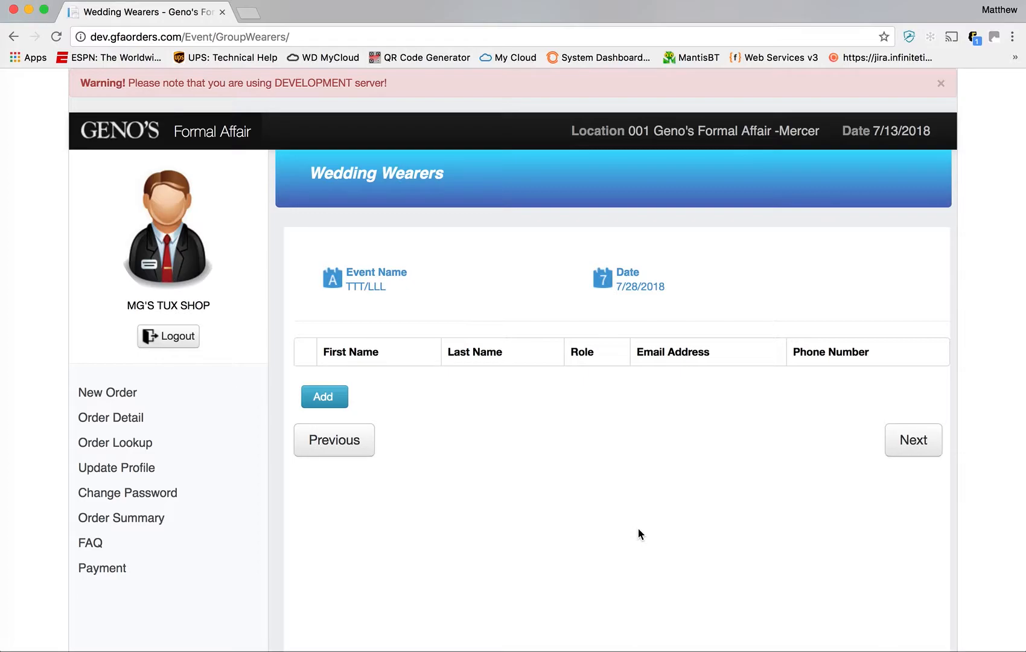
# - Add six empty wearer rows to the Wedding Wearers list
pyautogui.click(336, 403)
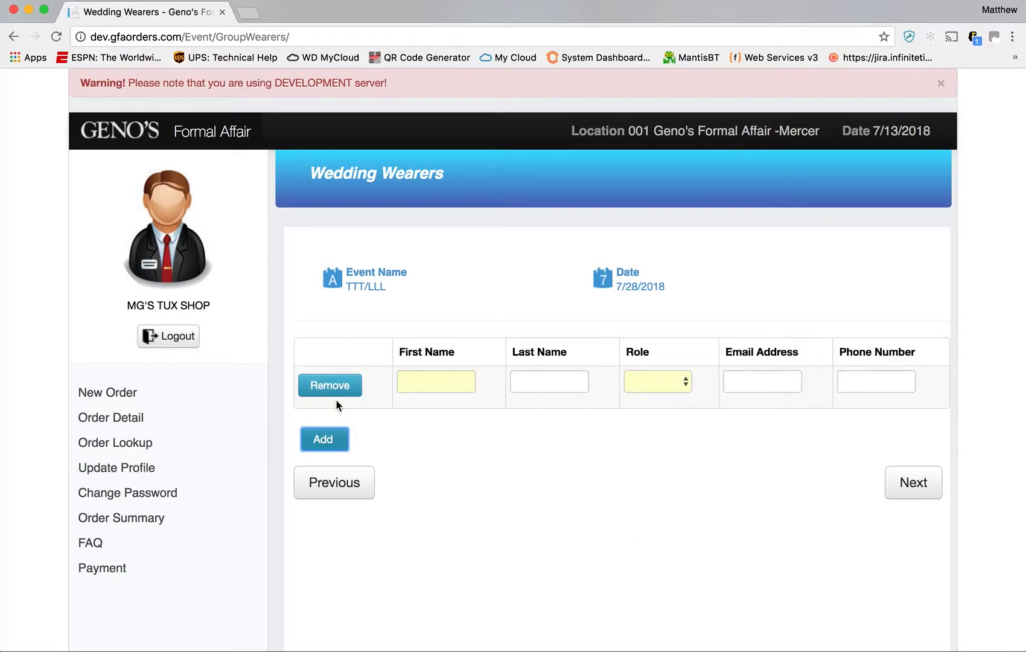
pyautogui.click(341, 445)
pyautogui.click(345, 486)
pyautogui.click(337, 526)
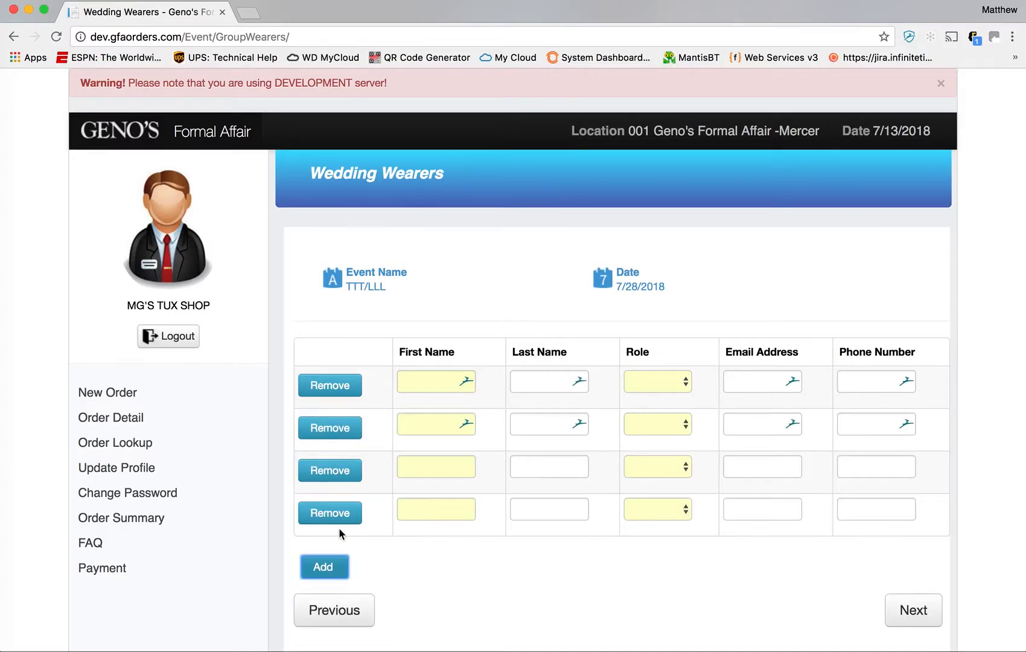
pyautogui.click(329, 572)
pyautogui.scroll(-2, 411, 558)
pyautogui.click(341, 562)
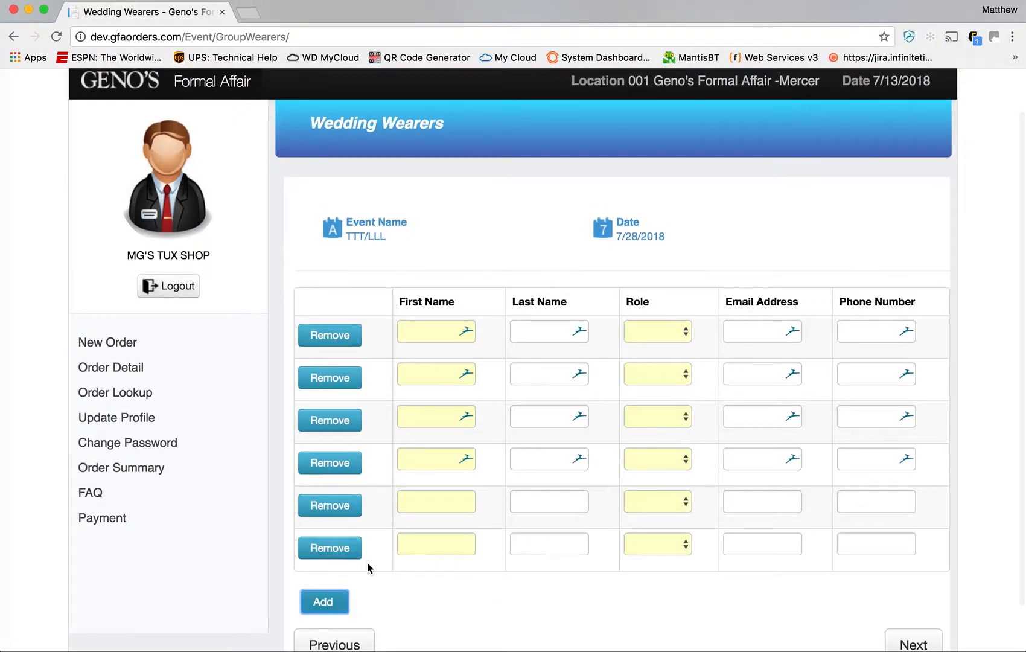
# - Enter the first wearer's first and last name and set his role to Groom
pyautogui.click(424, 332)
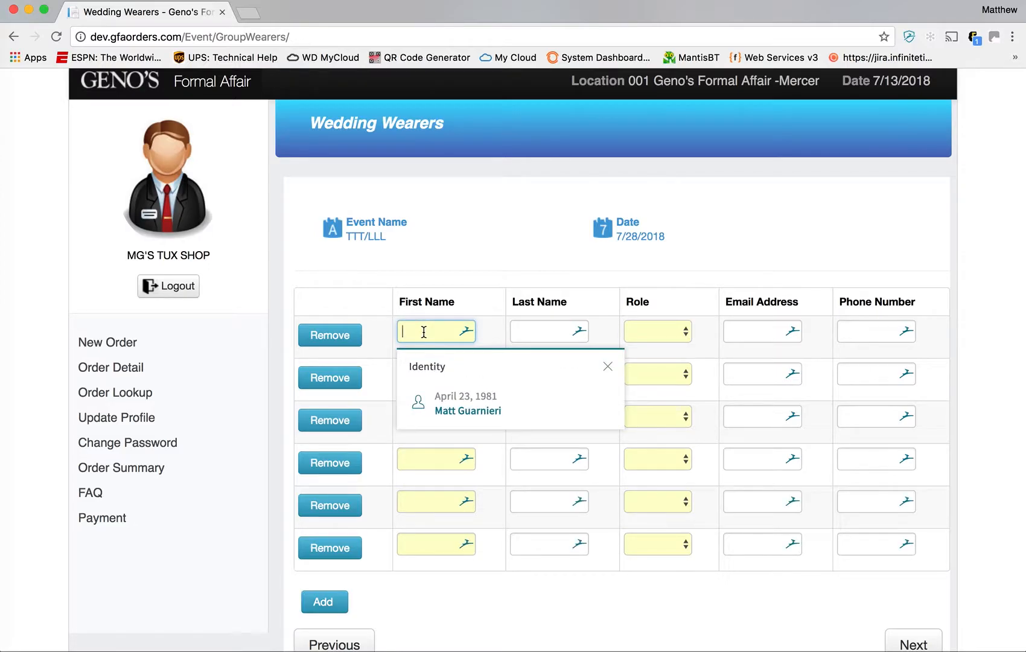
pyautogui.write('SSS')
pyautogui.press('Tab')
pyautogui.write('TTT')
pyautogui.press('Tab')
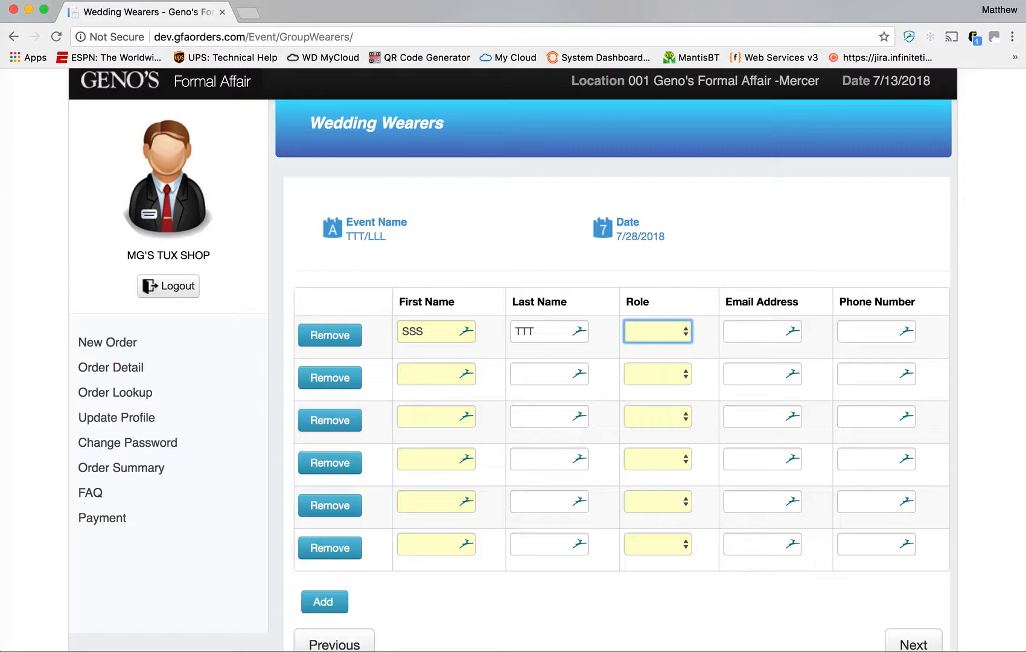
pyautogui.press('f')
pyautogui.click(669, 341)
pyautogui.click(680, 260)
# - Enter the second wearer's first and last name and make him a Groomsman
pyautogui.click(451, 374)
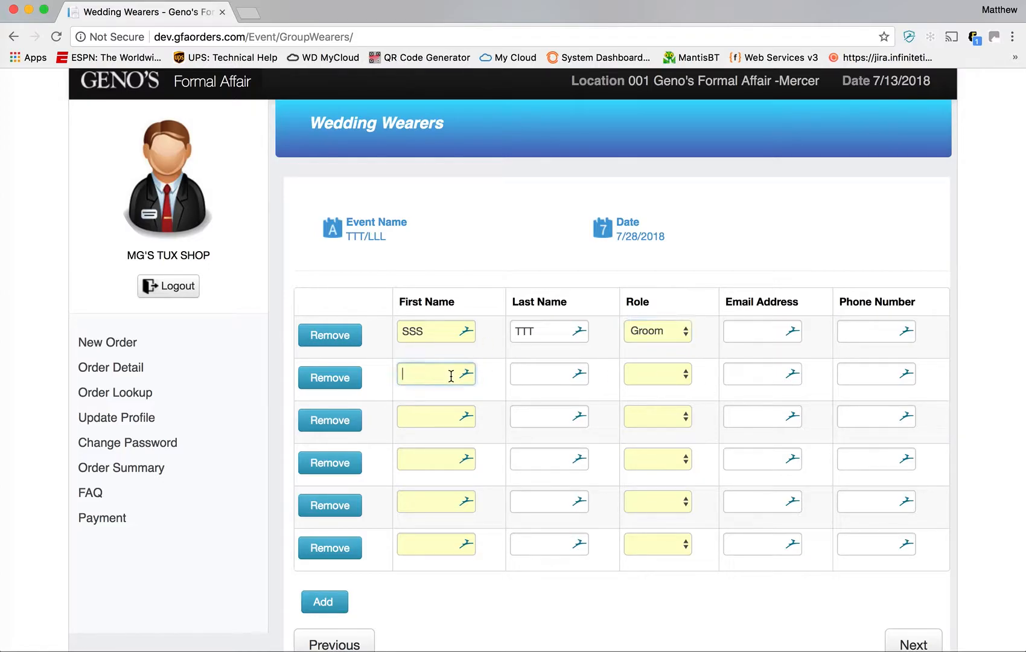
pyautogui.write('SAKJ')
pyautogui.press('Tab')
pyautogui.write('DD')
pyautogui.press('Tab')
pyautogui.press('g')
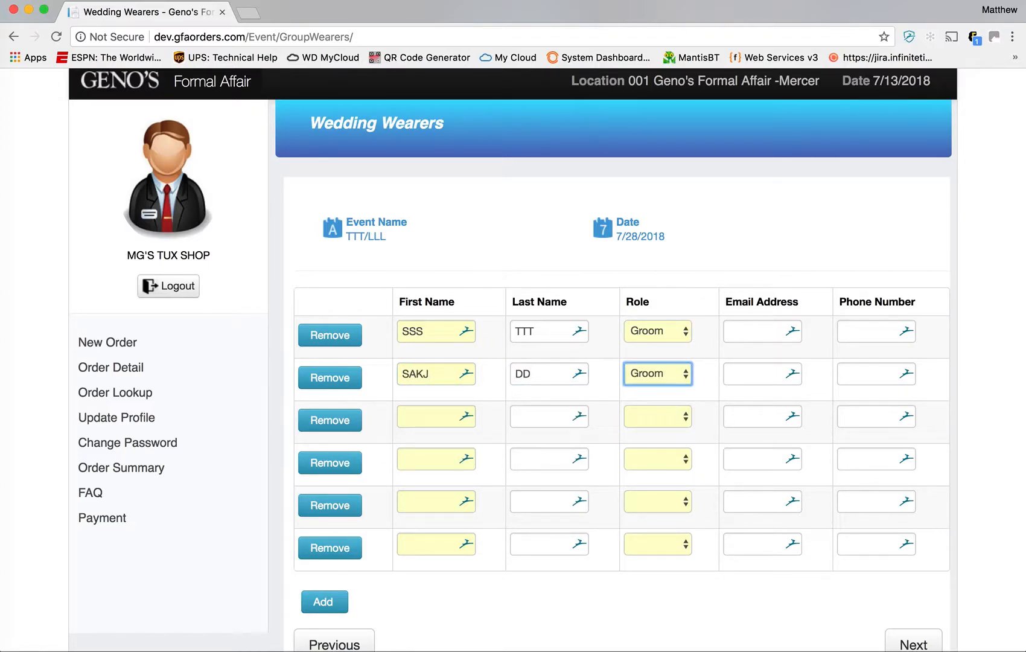
pyautogui.click(666, 378)
pyautogui.click(672, 403)
# - Enter names for the third and fourth wearers, both with role Groomsman
pyautogui.press('Tab')
pyautogui.press('Tab')
pyautogui.press('Tab')
pyautogui.press('Tab')
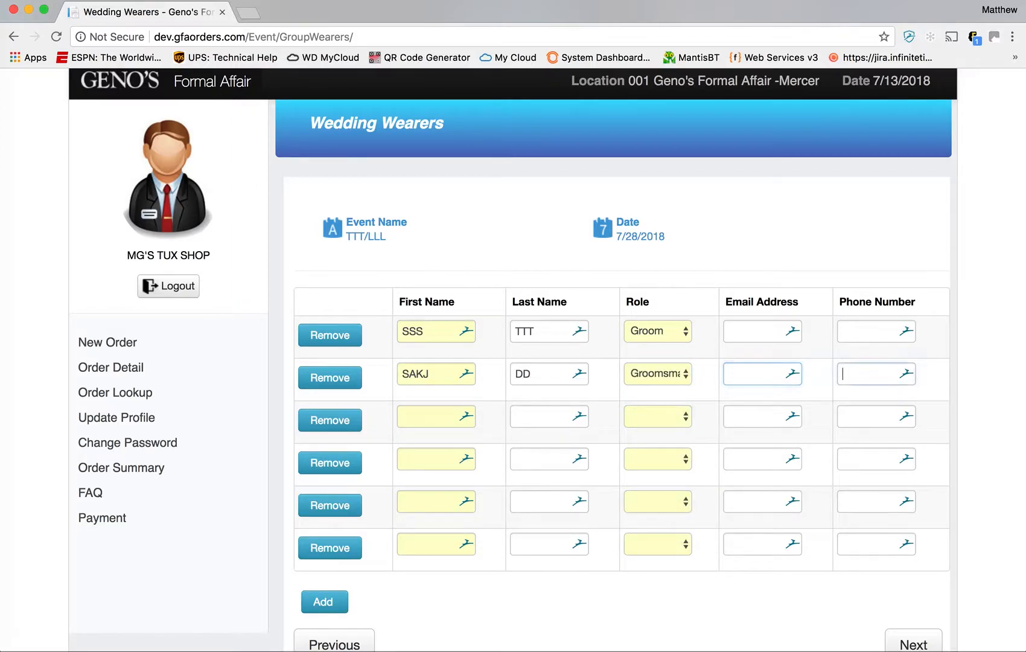
pyautogui.write('SDD')
pyautogui.press('Tab')
pyautogui.write('DD')
pyautogui.press('Tab')
pyautogui.press('g')
pyautogui.press('g')
pyautogui.press('Tab')
pyautogui.press('Tab')
pyautogui.press('Tab')
pyautogui.press('Tab')
pyautogui.write('DD')
pyautogui.press('Tab')
pyautogui.write('DD')
pyautogui.press('Tab')
pyautogui.press('g')
pyautogui.press('g')
# - Enter names for the fifth and sixth wearers, both with role Groomsman
pyautogui.press('Tab')
pyautogui.press('Tab')
pyautogui.press('Tab')
pyautogui.press('Tab')
pyautogui.press('Tab')
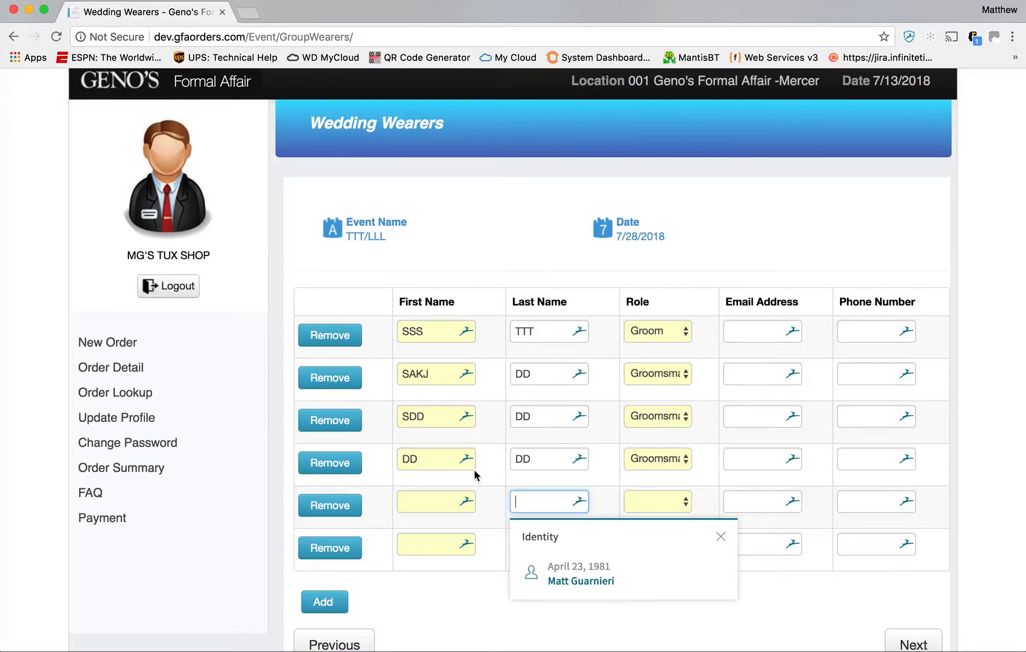
pyautogui.click(421, 500)
pyautogui.write('J')
pyautogui.press('Tab')
pyautogui.write('J')
pyautogui.press('Tab')
pyautogui.press('g')
pyautogui.press('g')
pyautogui.press('Tab')
pyautogui.press('Tab')
pyautogui.press('Tab')
pyautogui.press('Tab')
pyautogui.write('K')
pyautogui.press('Tab')
pyautogui.write('L')
pyautogui.press('Tab')
pyautogui.press('g')
pyautogui.press('g')
pyautogui.scroll(-2, 560, 410)
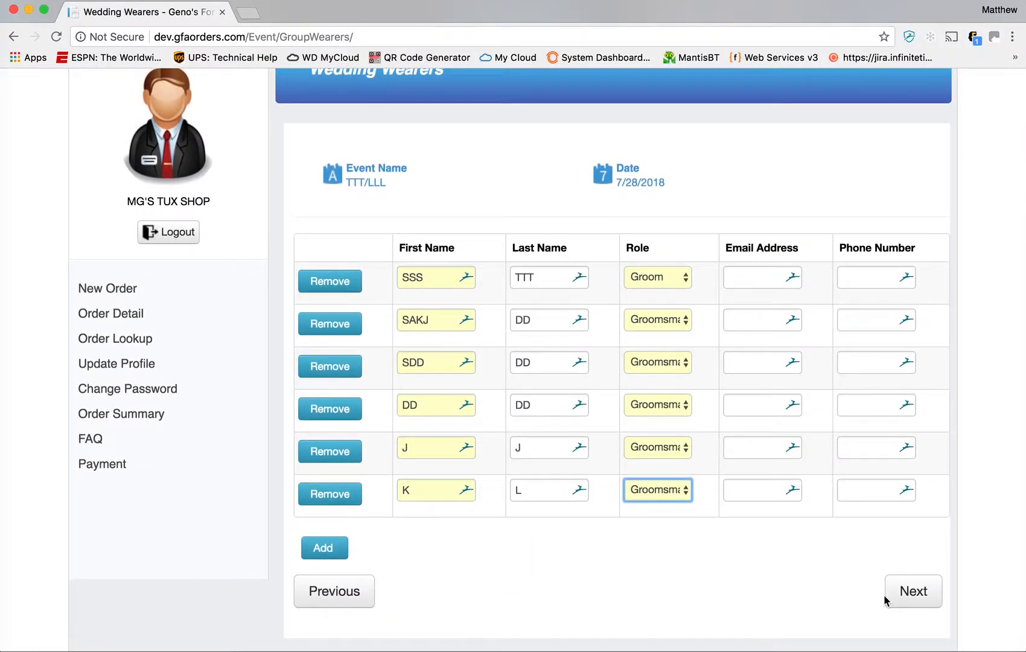
# - On the Wedding Registry, add the coat 8560C and pants 8560P
pyautogui.click(915, 597)
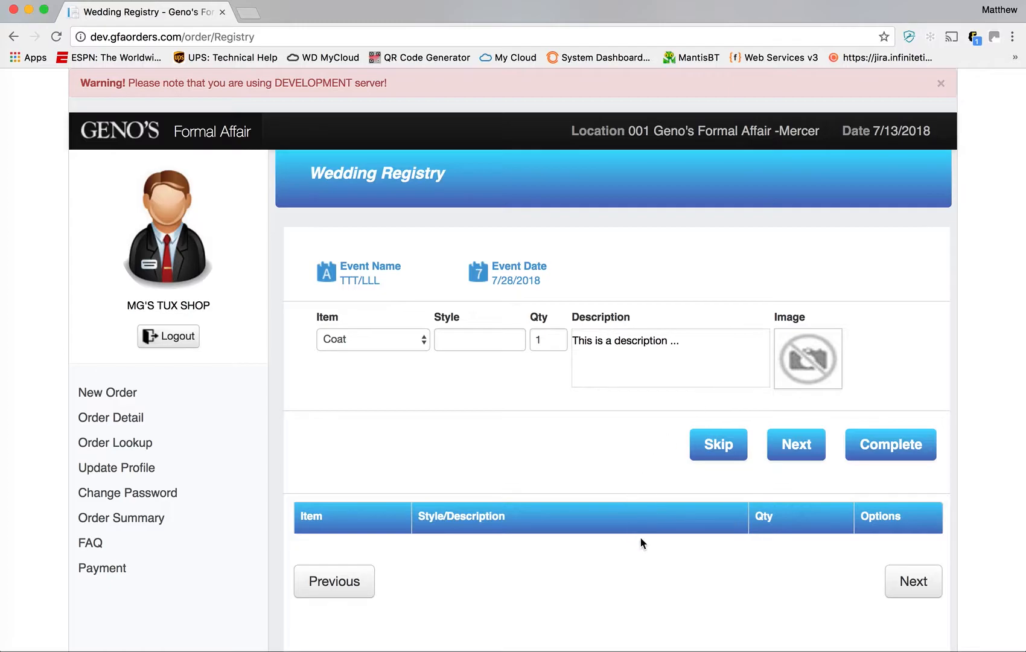
pyautogui.scroll(-2, 662, 548)
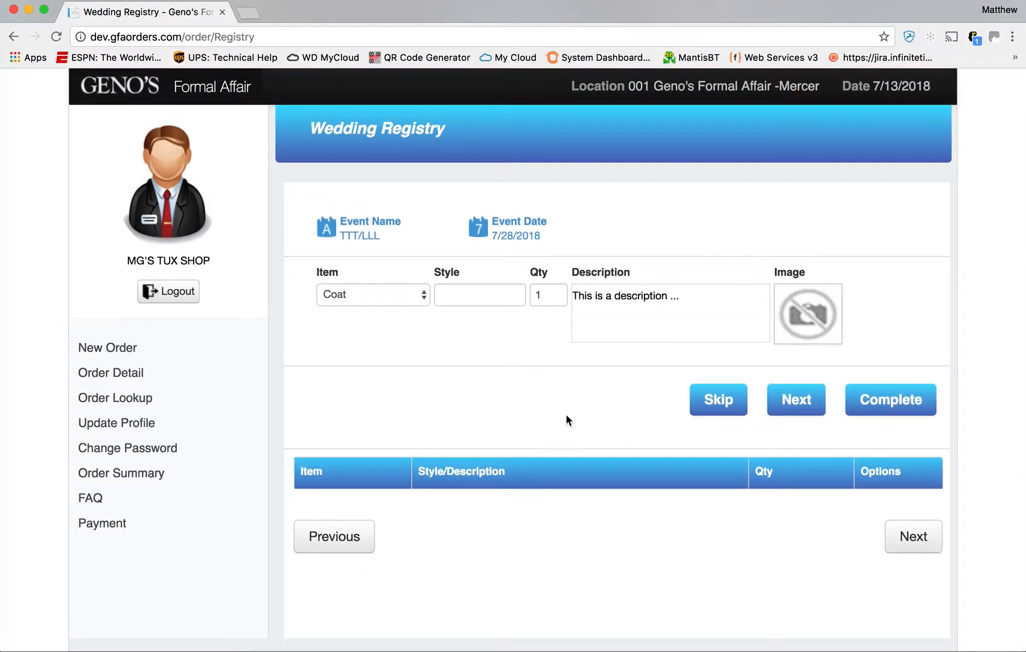
pyautogui.click(477, 305)
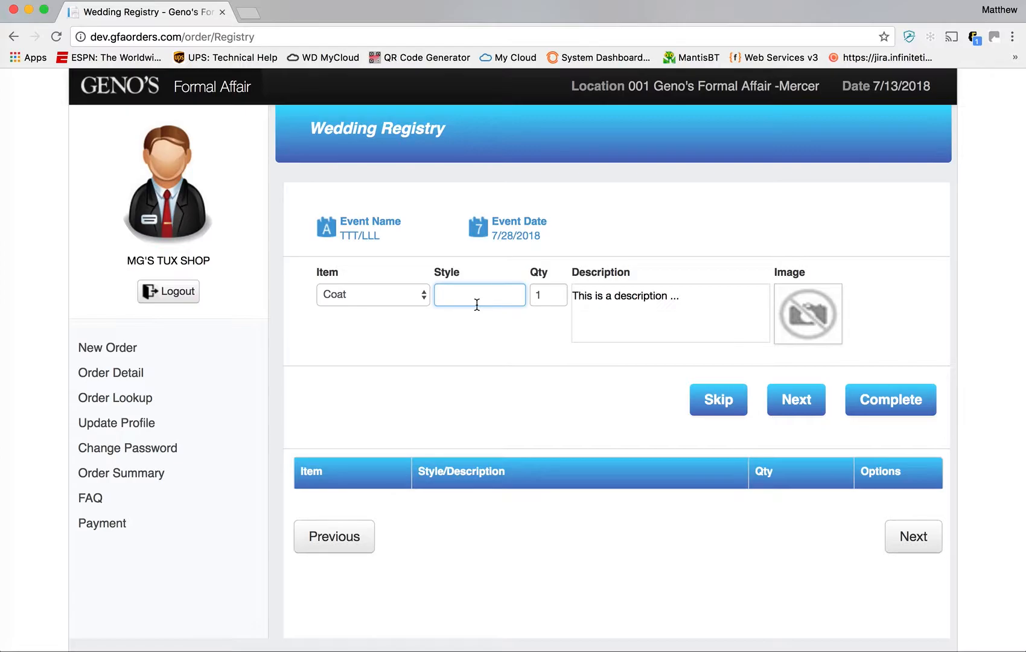
pyautogui.write('8560C')
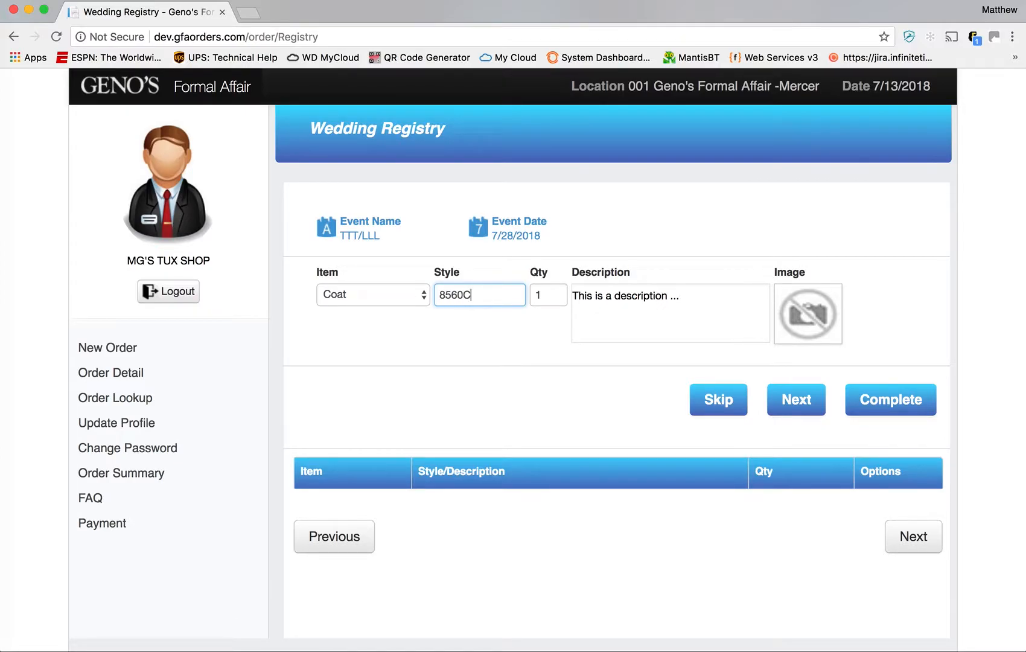
pyautogui.press('Tab')
pyautogui.press('Return')
pyautogui.write('8560P')
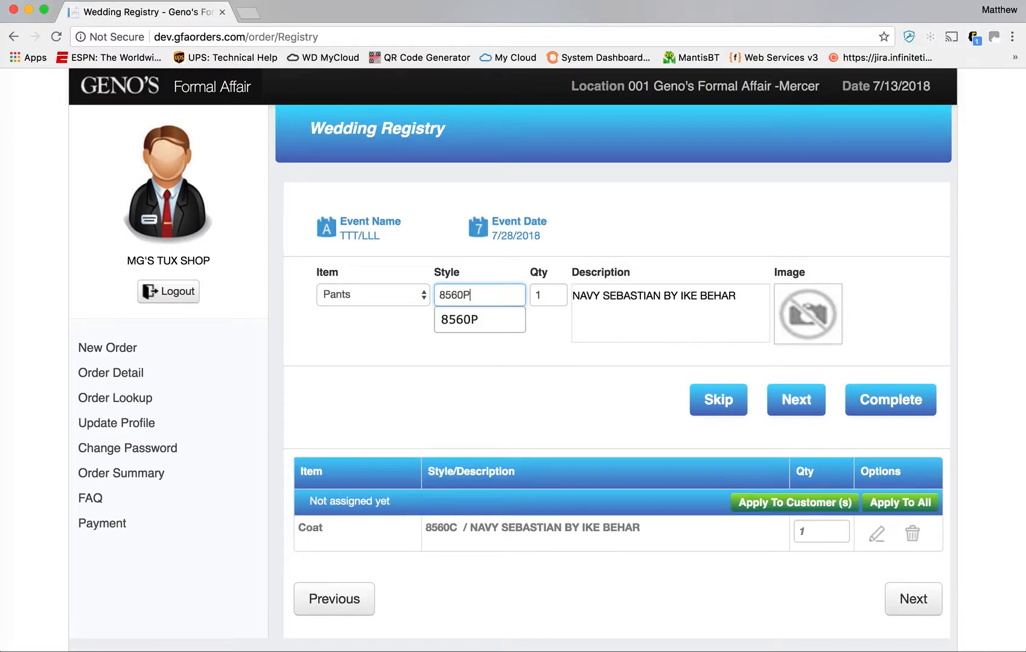
pyautogui.press('Tab')
pyautogui.press('Return')
# - Add the shirt 202F, vest 8361 and tie T168WI to the registry
pyautogui.write('202F')
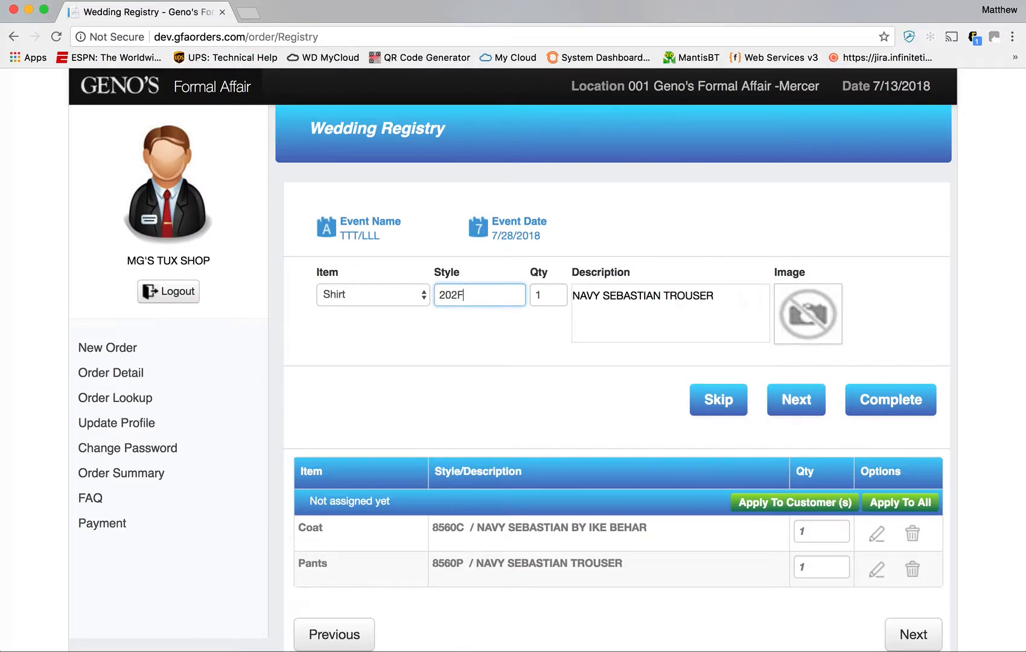
pyautogui.press('Tab')
pyautogui.press('Return')
pyautogui.write('8361')
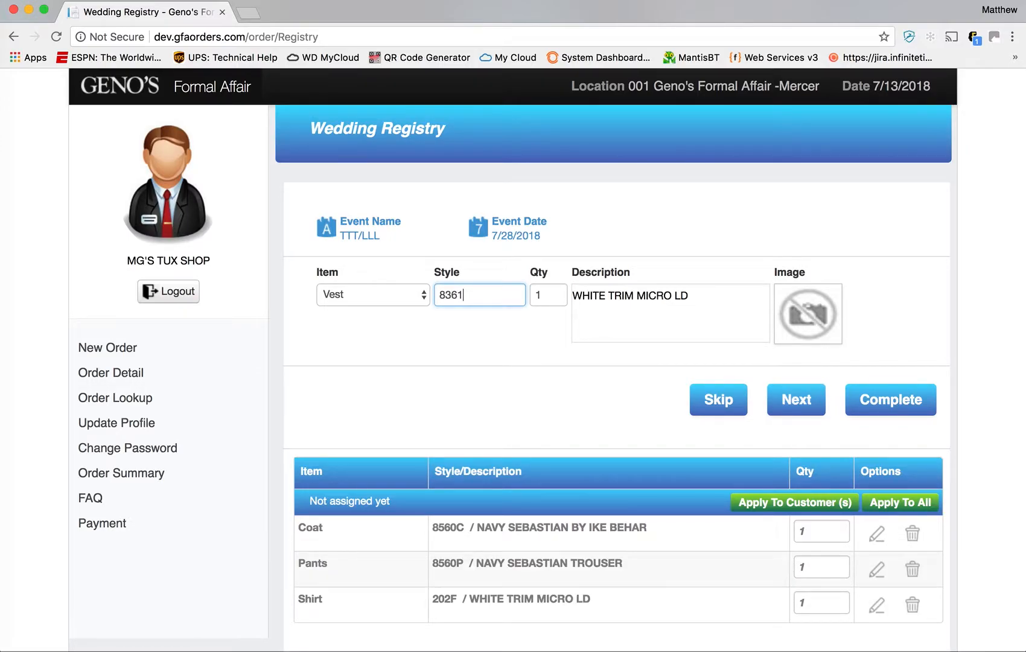
pyautogui.press('Tab')
pyautogui.press('Return')
pyautogui.write('T168WI')
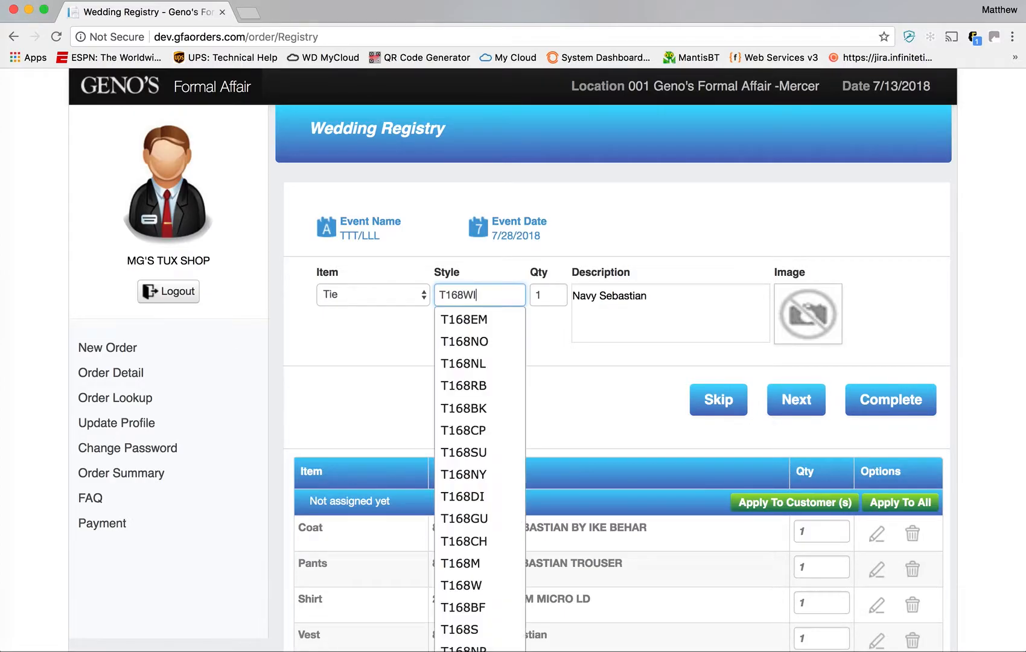
pyautogui.press('Return')
# - Add the shoes CO388 and the purchase item H168WI to the registry
pyautogui.write('CO388')
pyautogui.press('Tab')
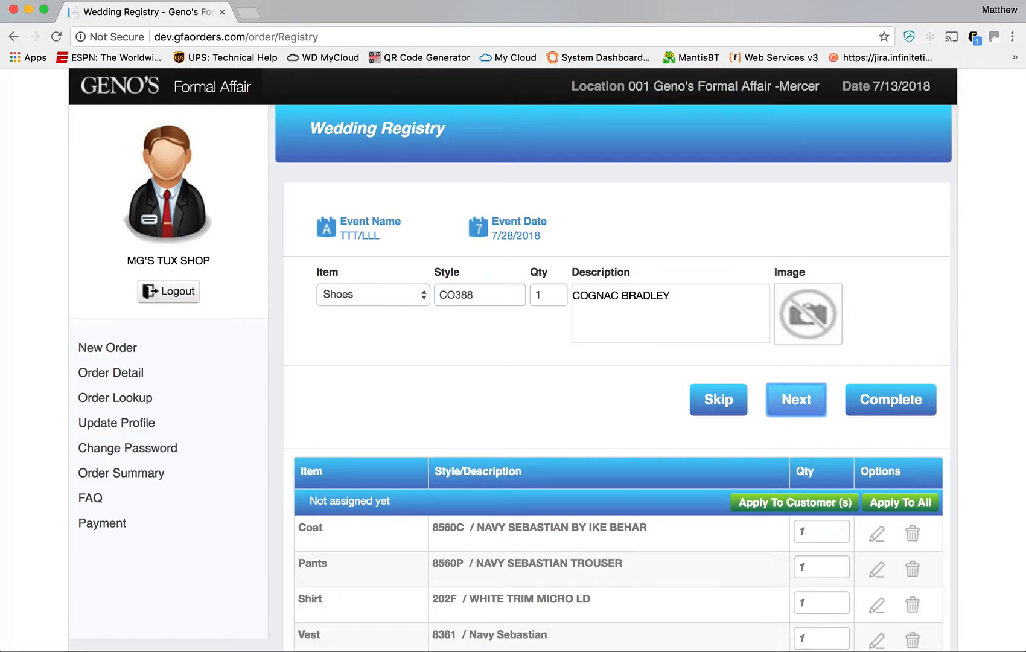
pyautogui.press('Return')
pyautogui.scroll(-1, 452, 306)
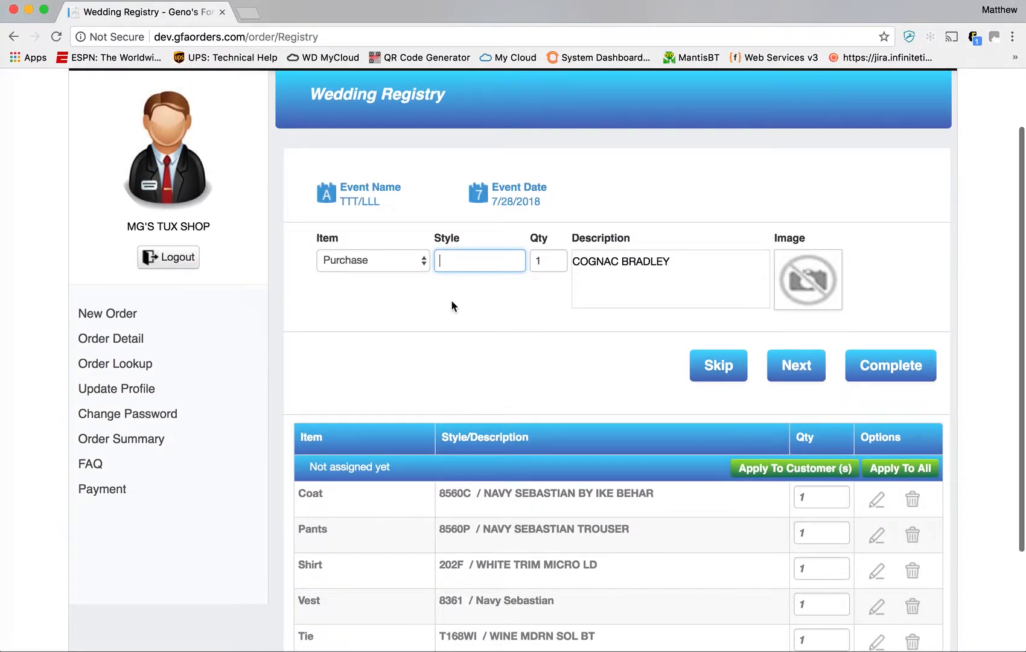
pyautogui.write('H1')
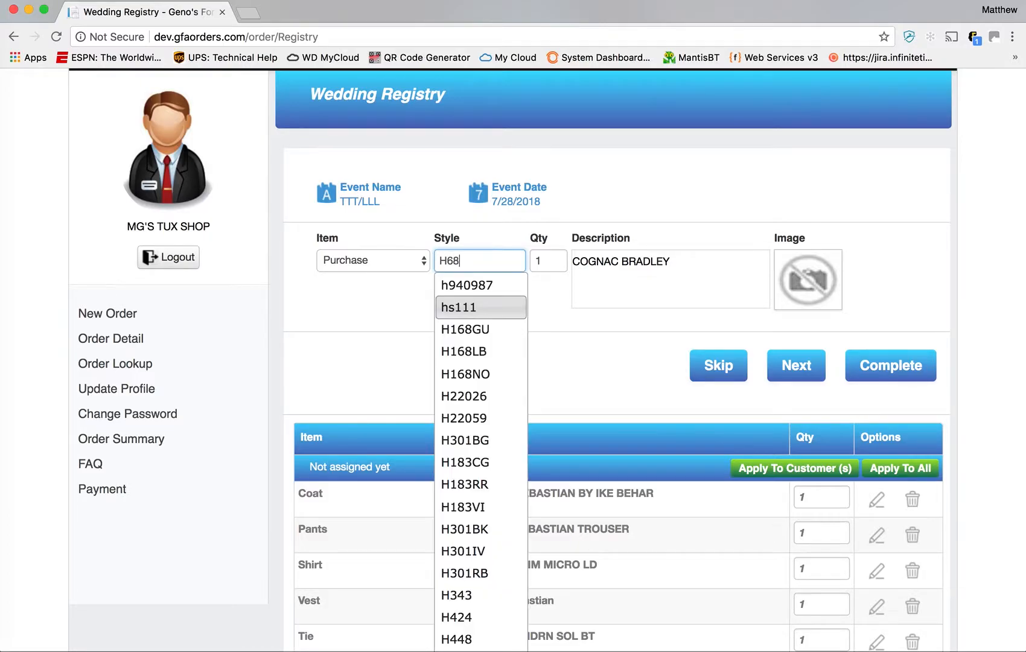
pyautogui.write('Y68')
pyautogui.press('BackSpace')
pyautogui.press('BackSpace')
pyautogui.press('BackSpace')
pyautogui.write('68WI')
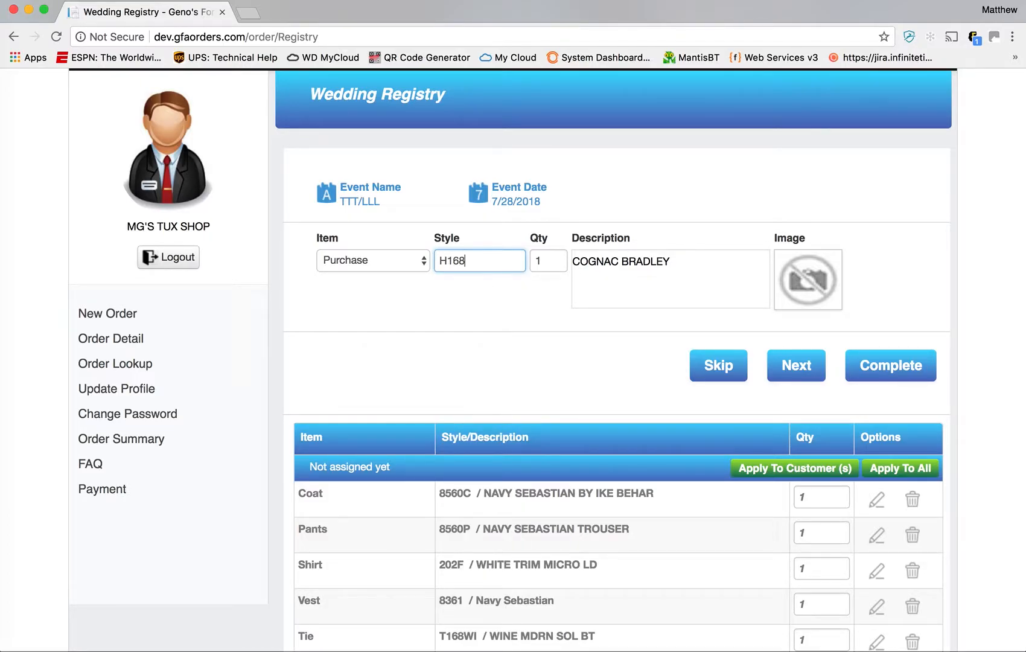
pyautogui.press('Tab')
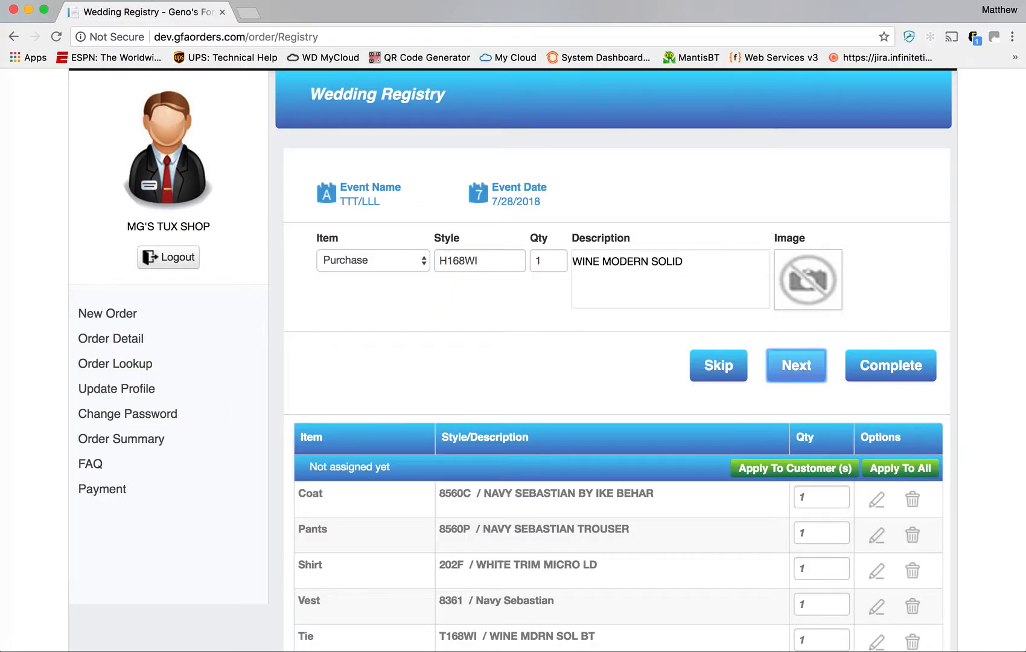
pyautogui.press('Return')
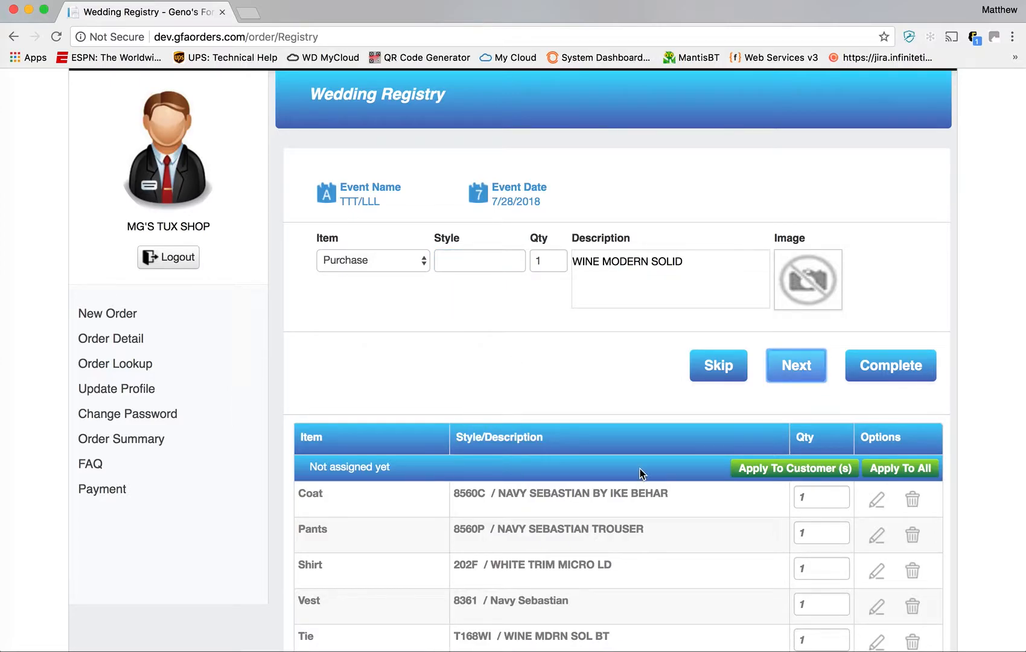
# - Apply the seven unassigned registry items to all six wearers with Apply To Customer(s)
pyautogui.scroll(-4, 601, 465)
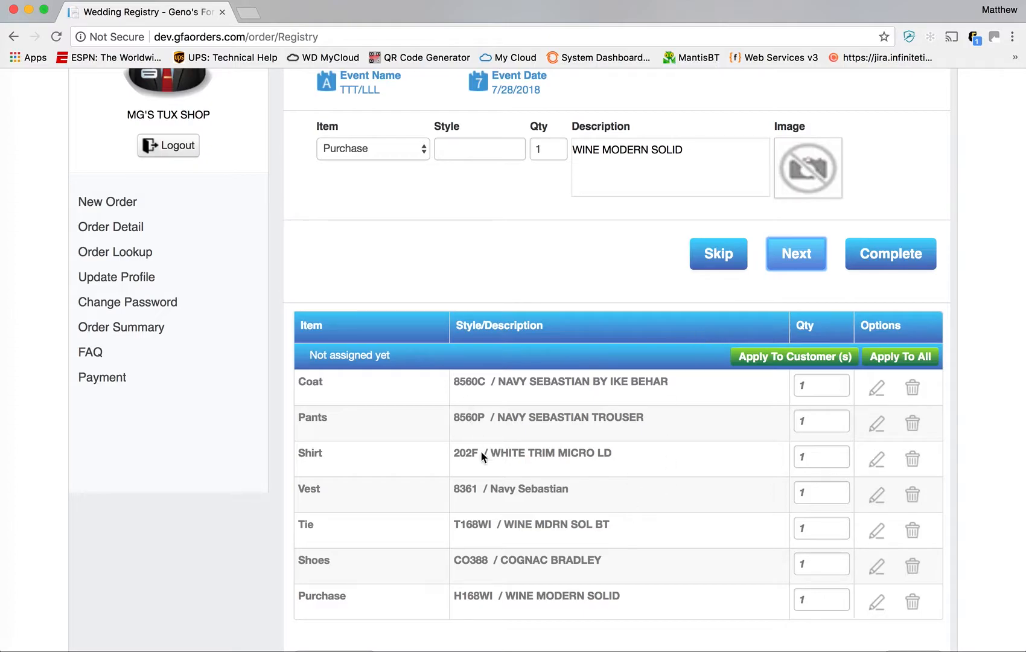
pyautogui.scroll(-2, 600, 567)
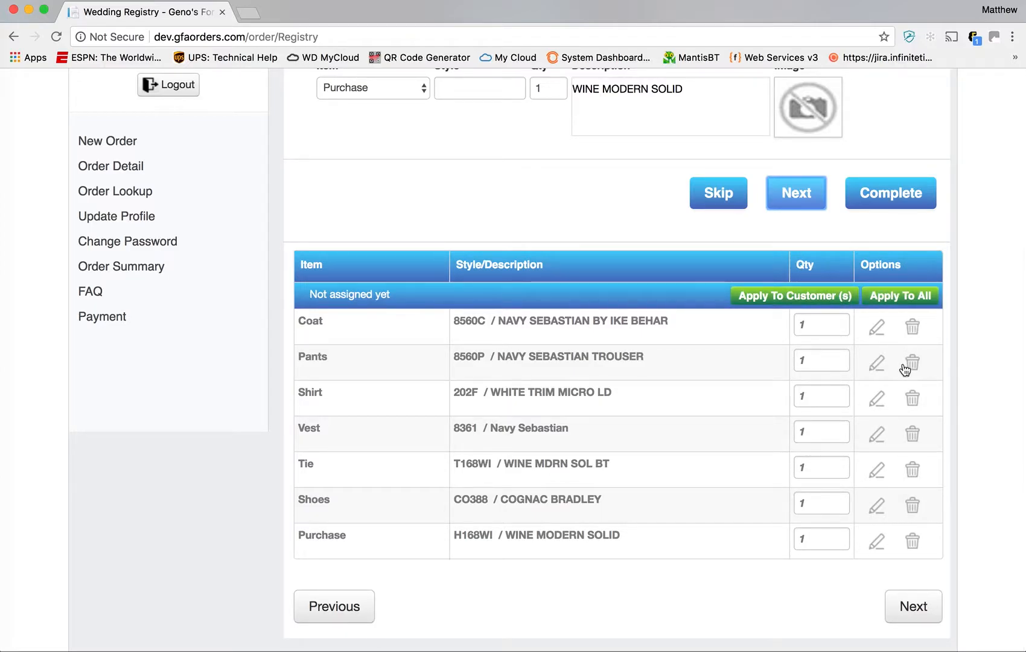
pyautogui.click(907, 304)
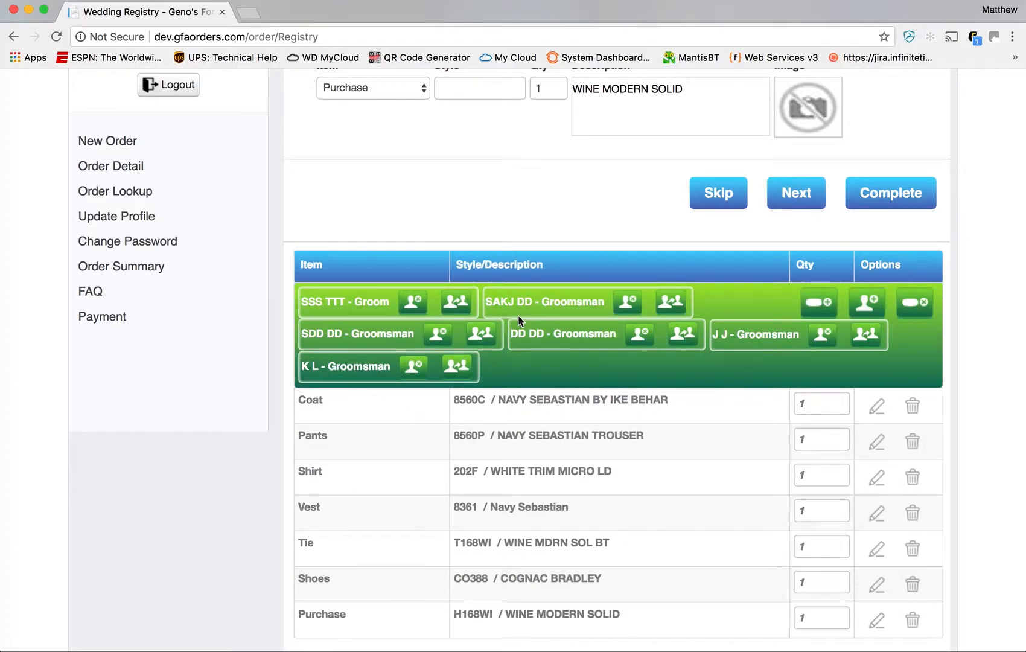
pyautogui.scroll(-2, 489, 430)
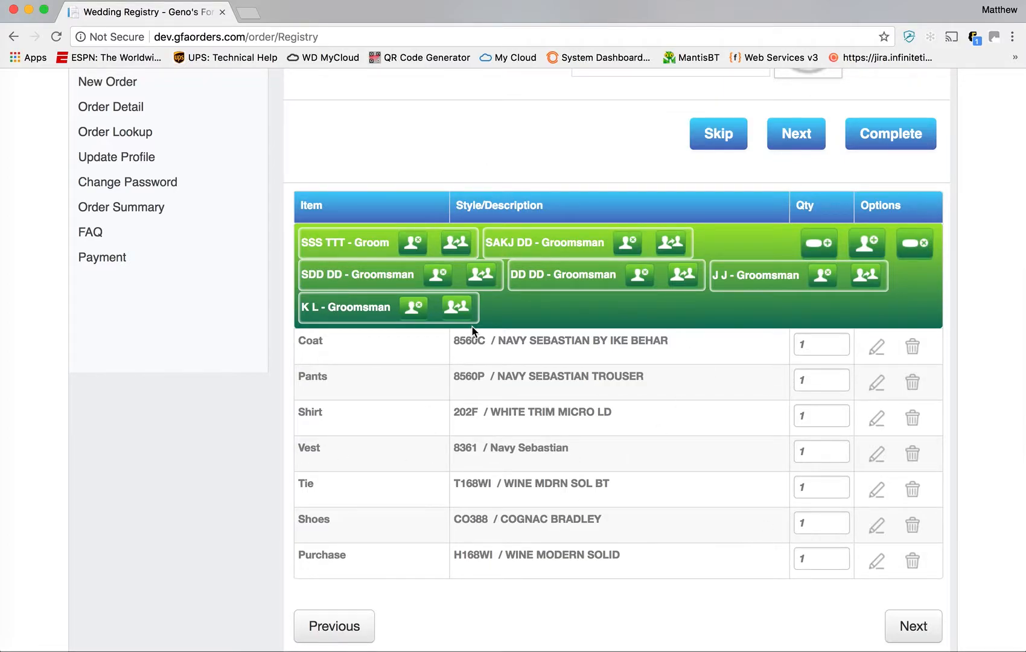
pyautogui.scroll(-1, 621, 376)
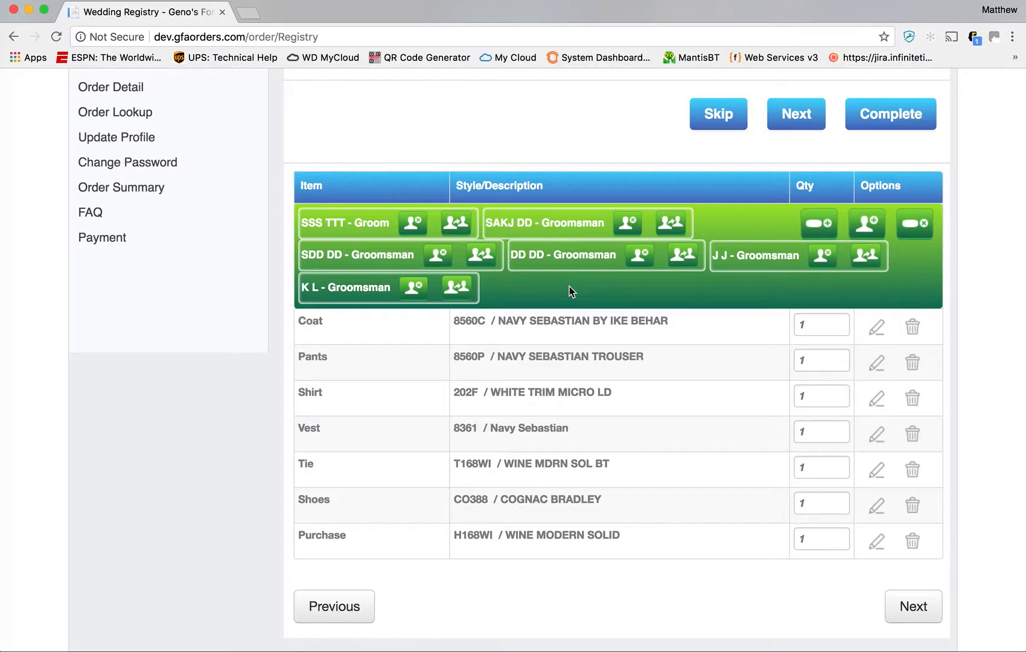
# - Separate the groom from the group and change his tie to T168DI diamond
pyautogui.click(457, 227)
pyautogui.scroll(-3, 476, 313)
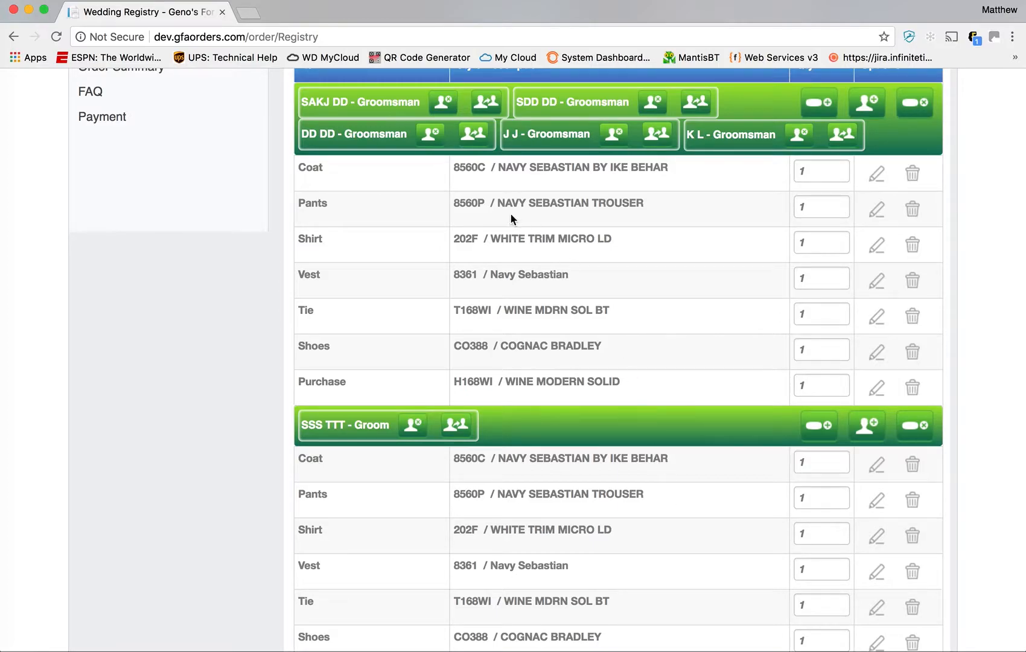
pyautogui.scroll(-3, 559, 379)
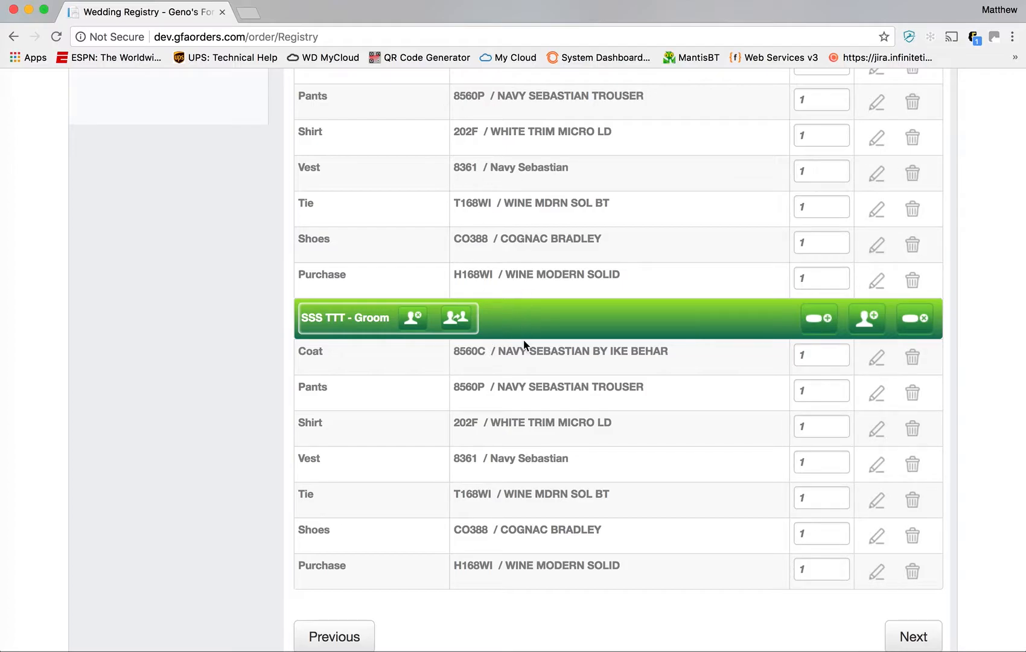
pyautogui.scroll(-1, 539, 450)
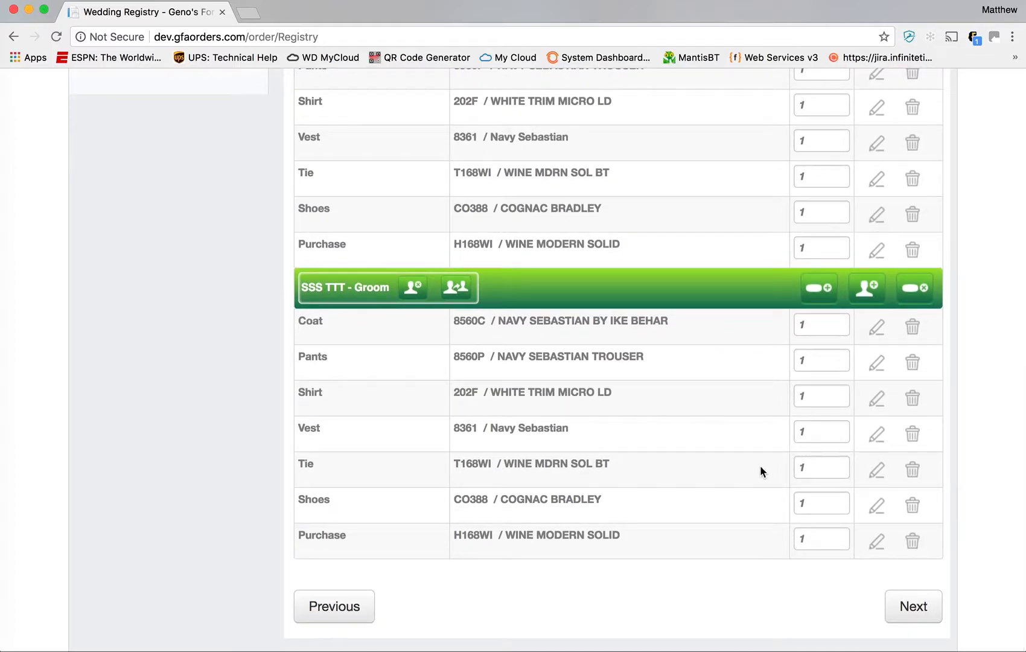
pyautogui.click(879, 471)
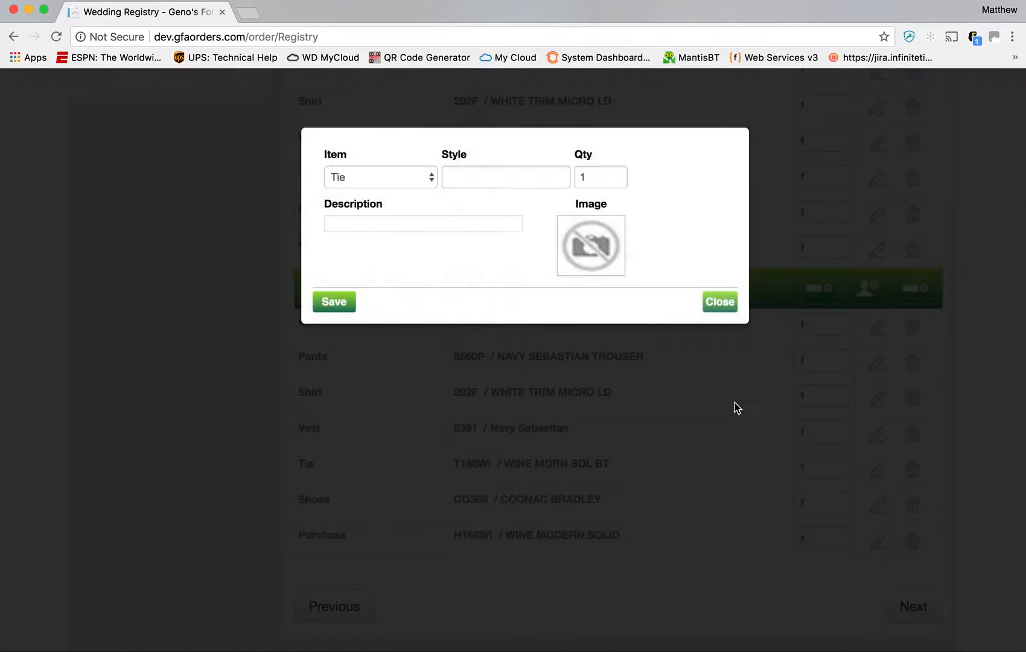
pyautogui.click(460, 178)
pyautogui.write('T168D')
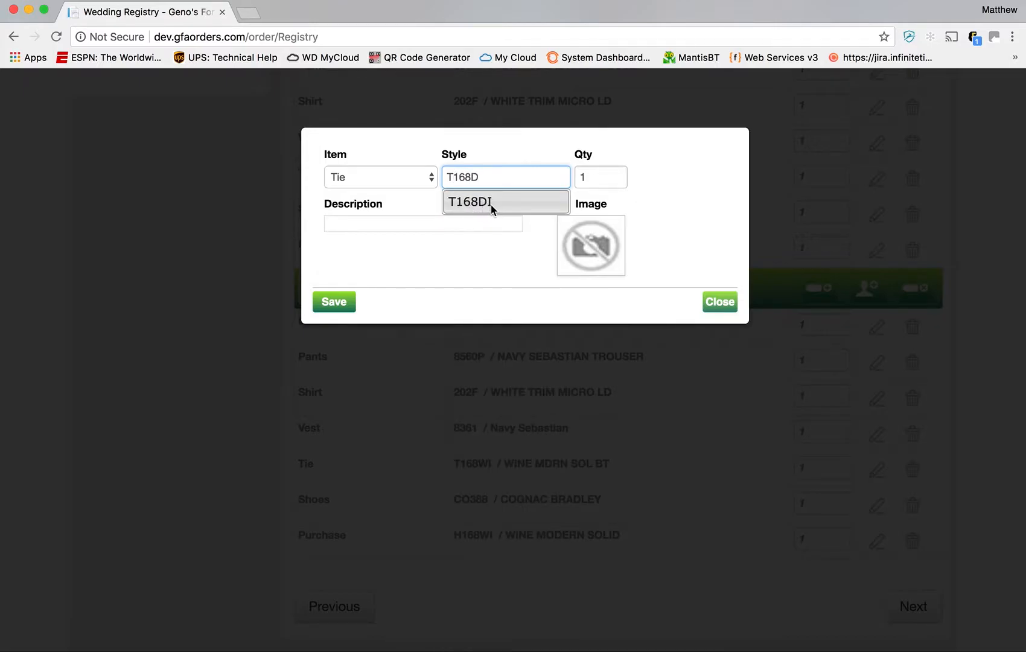
pyautogui.click(491, 204)
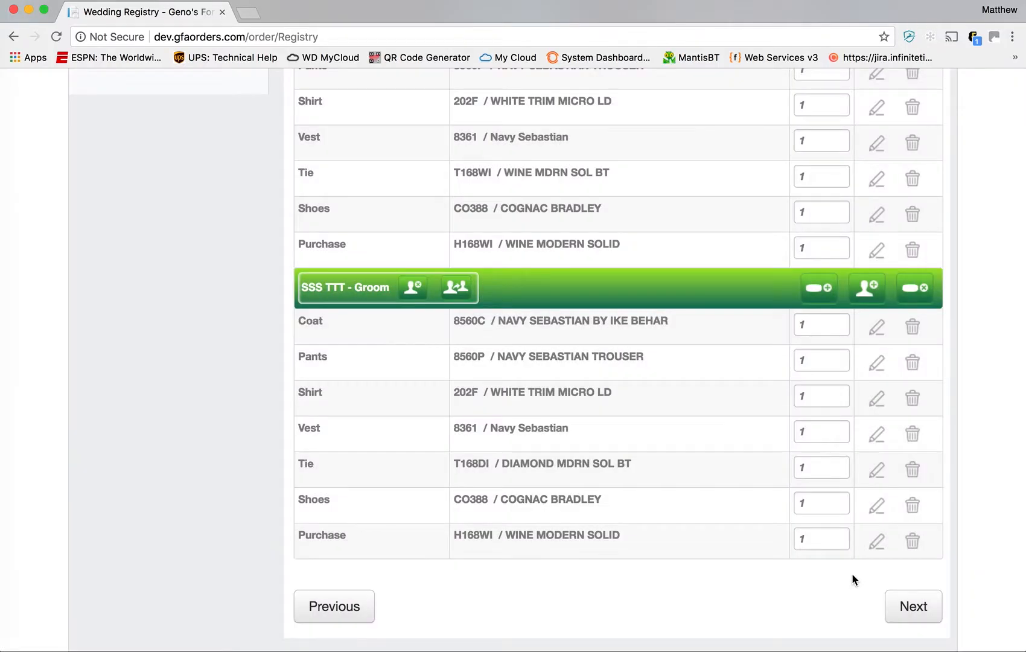
# - Change the groom's purchase item style to H168DI diamond
pyautogui.click(877, 541)
pyautogui.click(488, 181)
pyautogui.write('H168D')
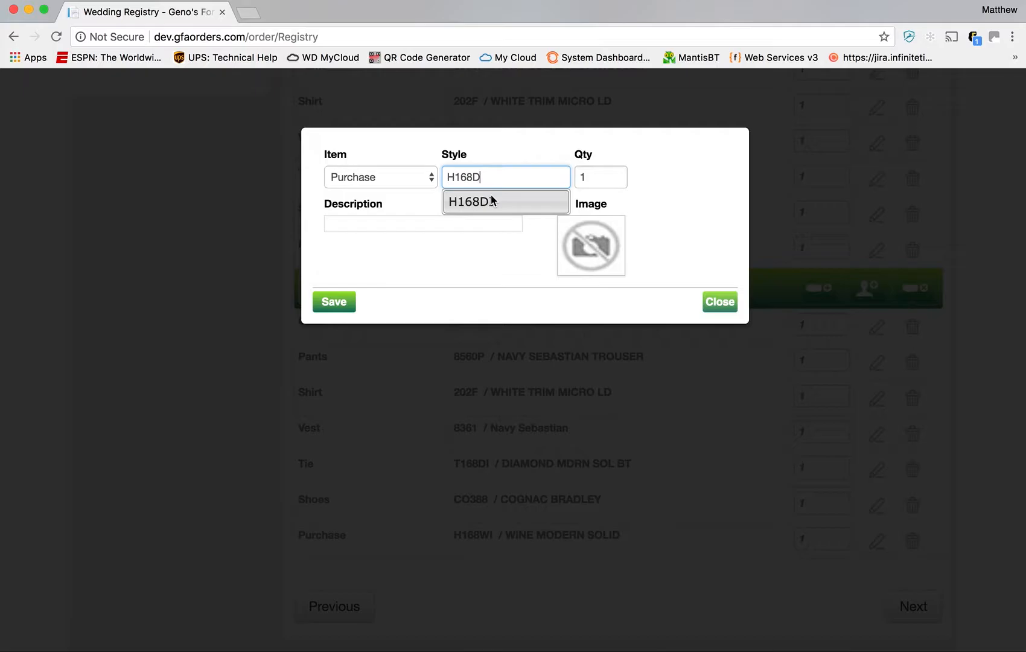
pyautogui.click(490, 200)
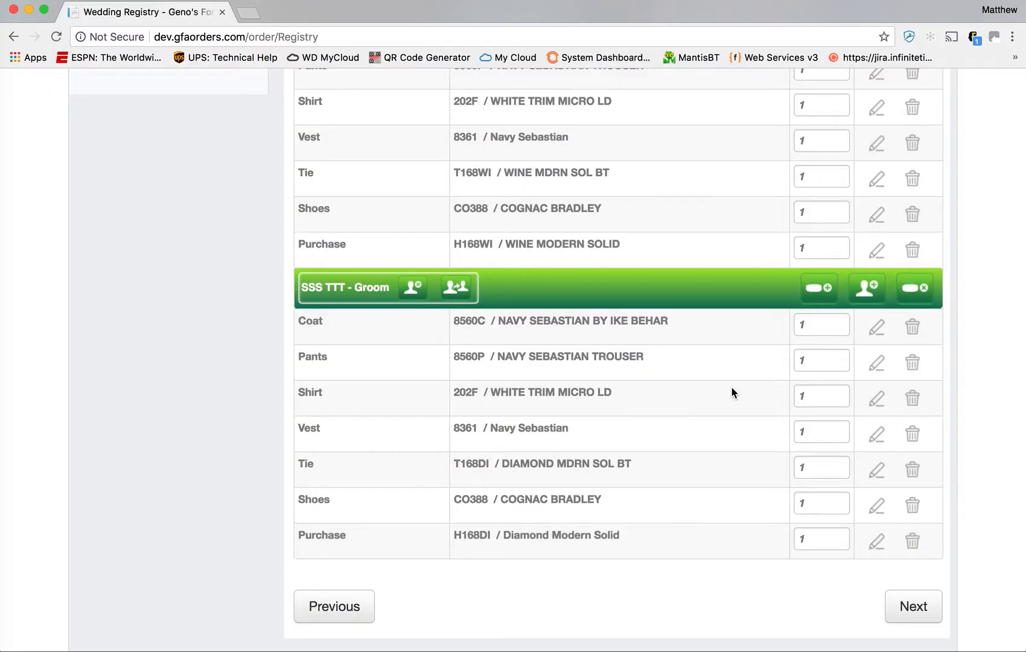
# - Submit the groom's and groomsmen's registry assignments from the bottom of the Wedding Registry
pyautogui.scroll(4, 732, 389)
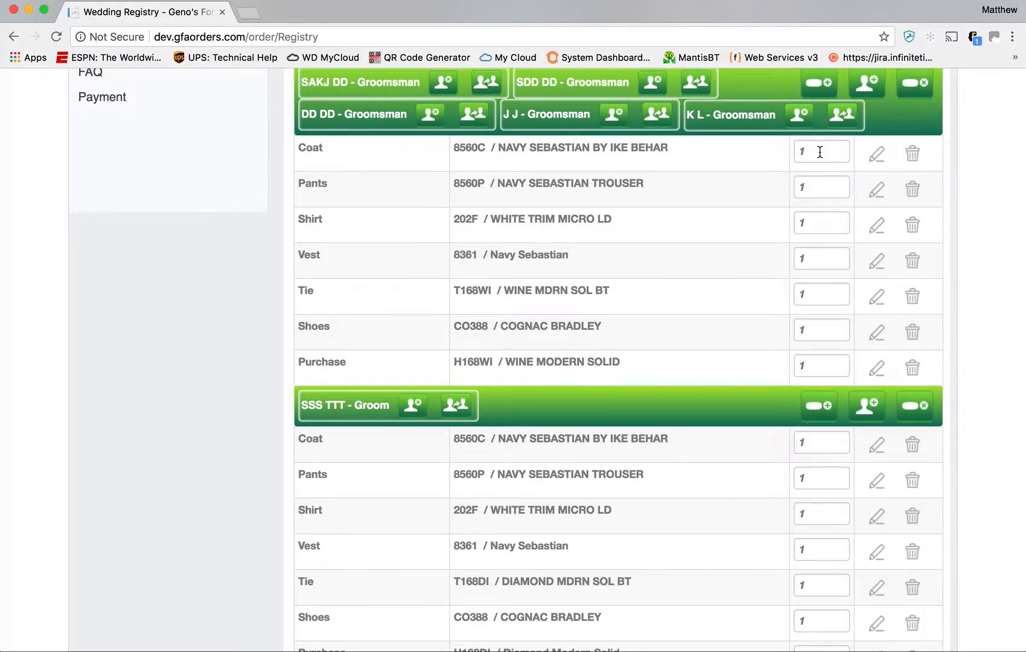
pyautogui.scroll(2, 803, 145)
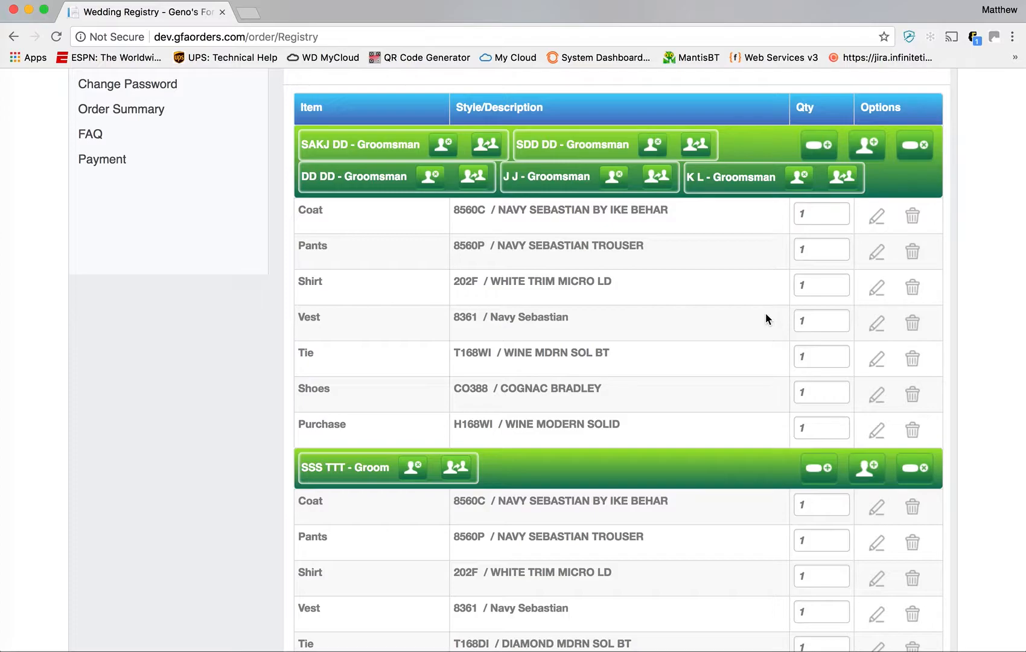
pyautogui.scroll(-4, 774, 408)
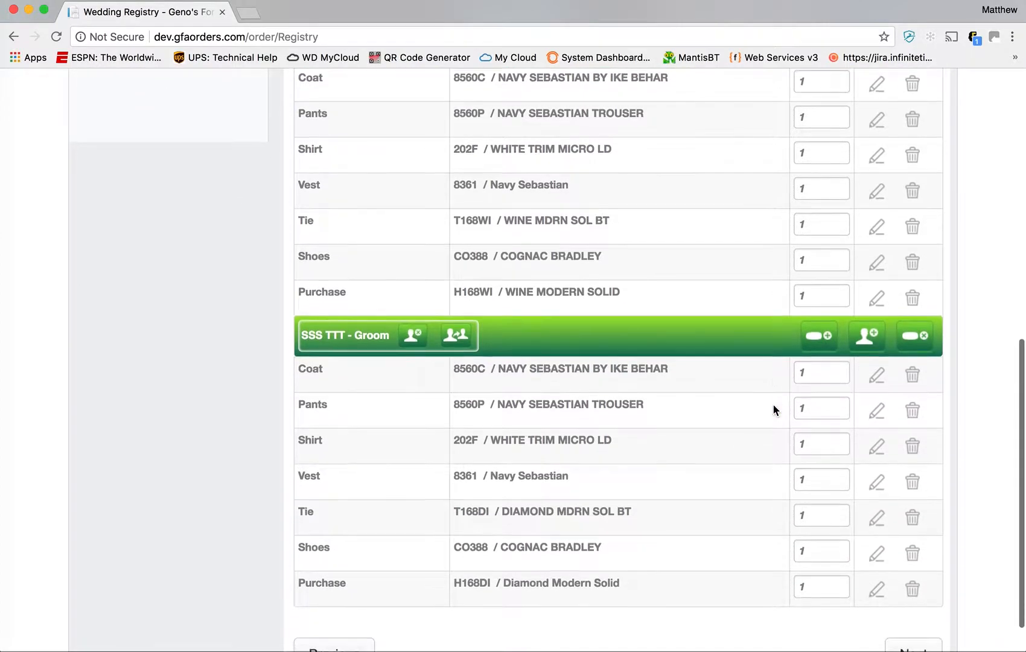
pyautogui.scroll(3, 774, 408)
pyautogui.scroll(-5, 774, 409)
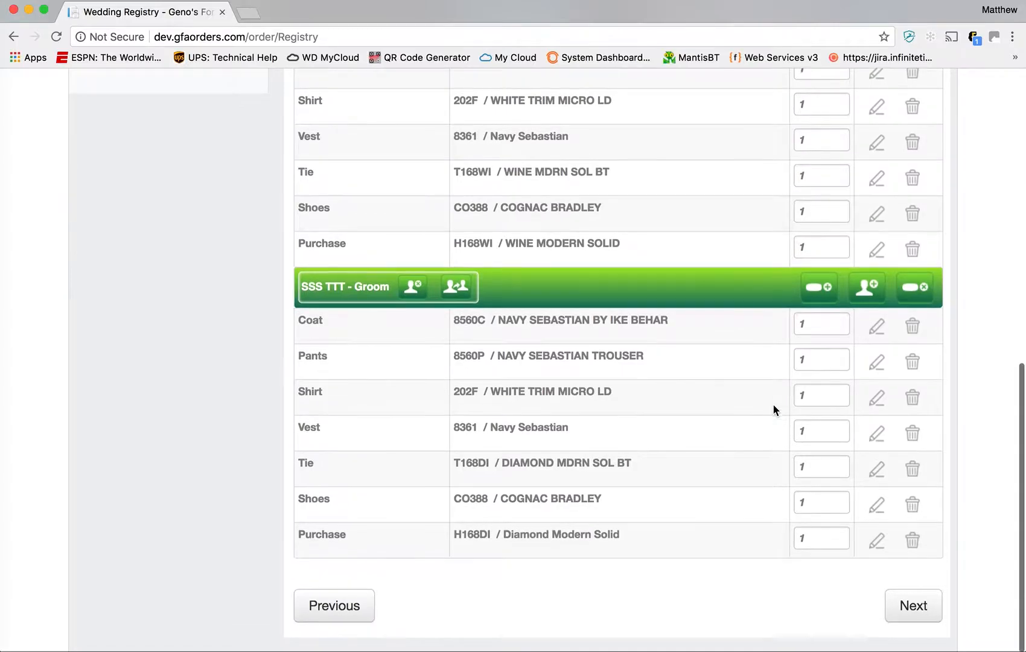
pyautogui.click(912, 608)
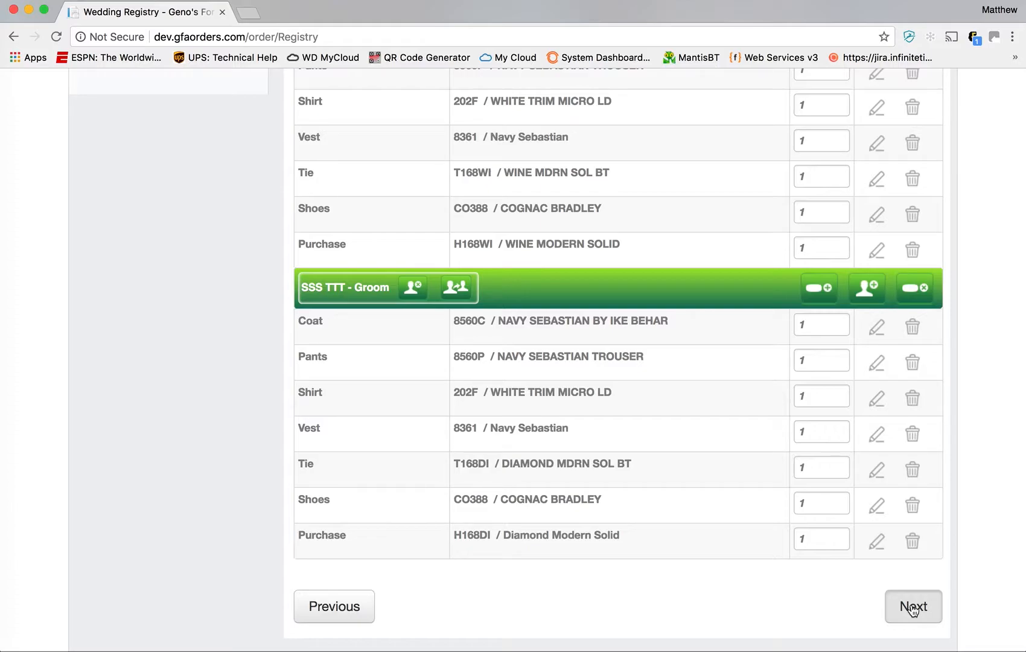
pyautogui.click(914, 611)
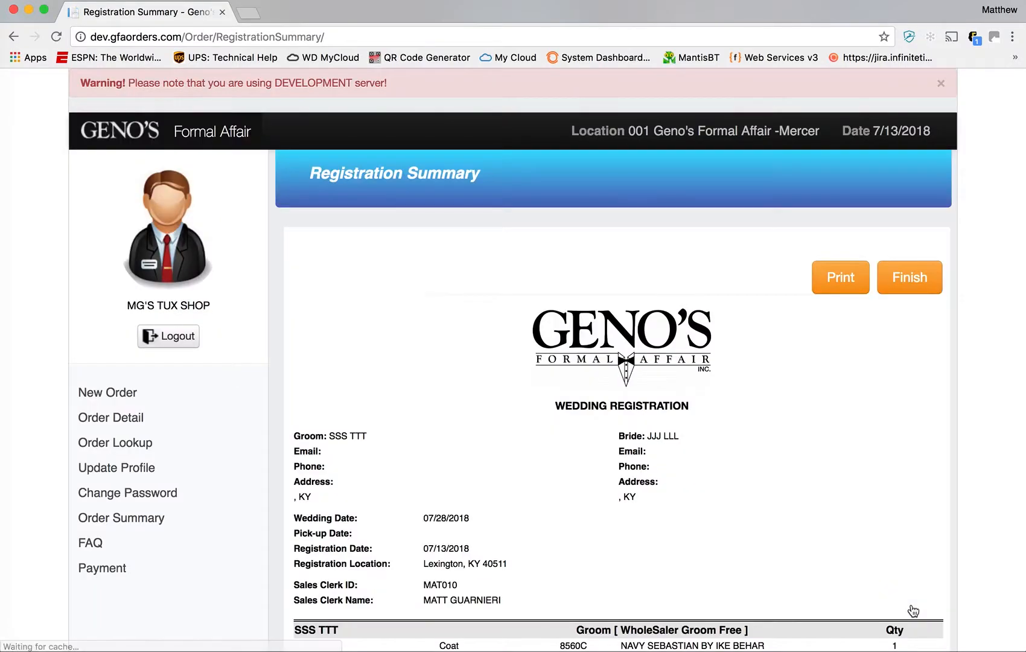
# - Review the Groom and Groomsman item tables, including the WholeSaler Groom Free package
pyautogui.scroll(-2, 777, 465)
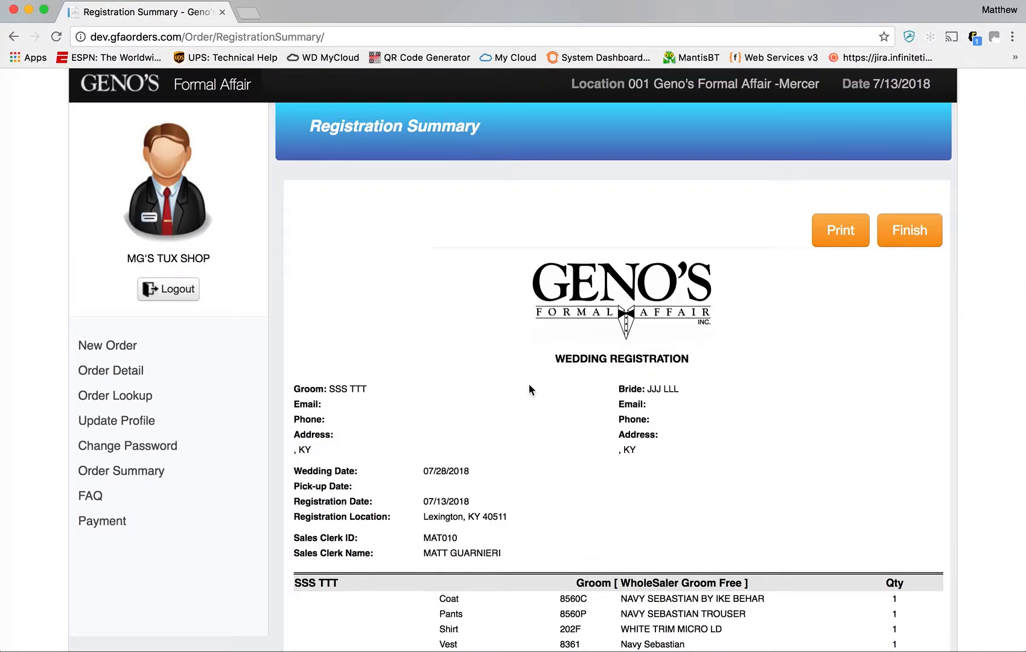
pyautogui.scroll(-5, 788, 336)
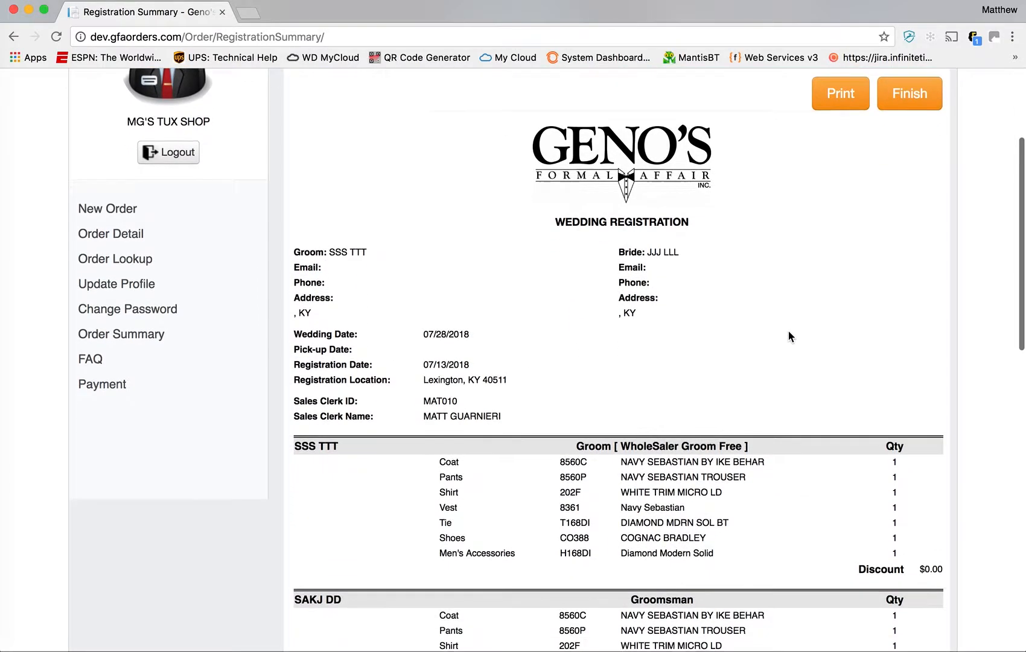
pyautogui.scroll(-4, 789, 337)
pyautogui.scroll(-1, 788, 337)
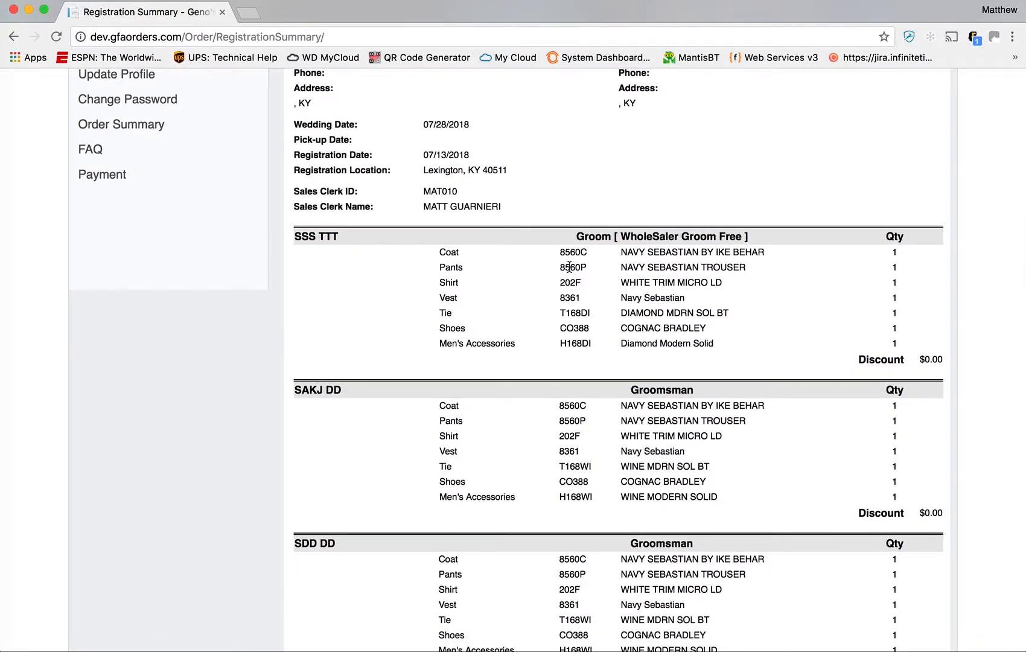
pyautogui.moveTo(743, 236); pyautogui.dragTo(620, 238)
pyautogui.scroll(-2, 617, 286)
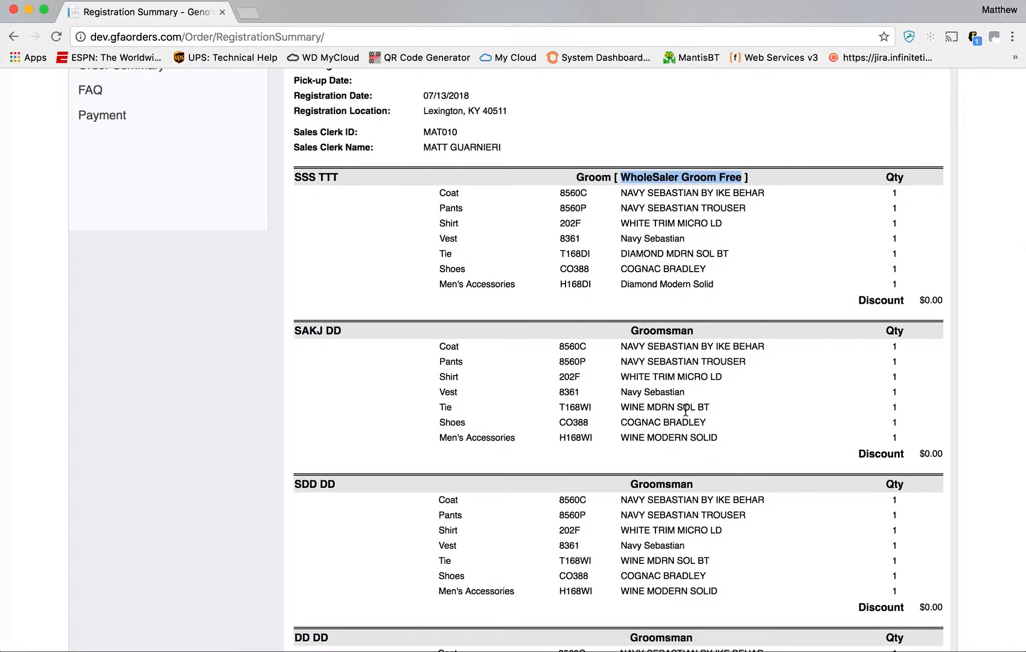
pyautogui.scroll(-18, 686, 408)
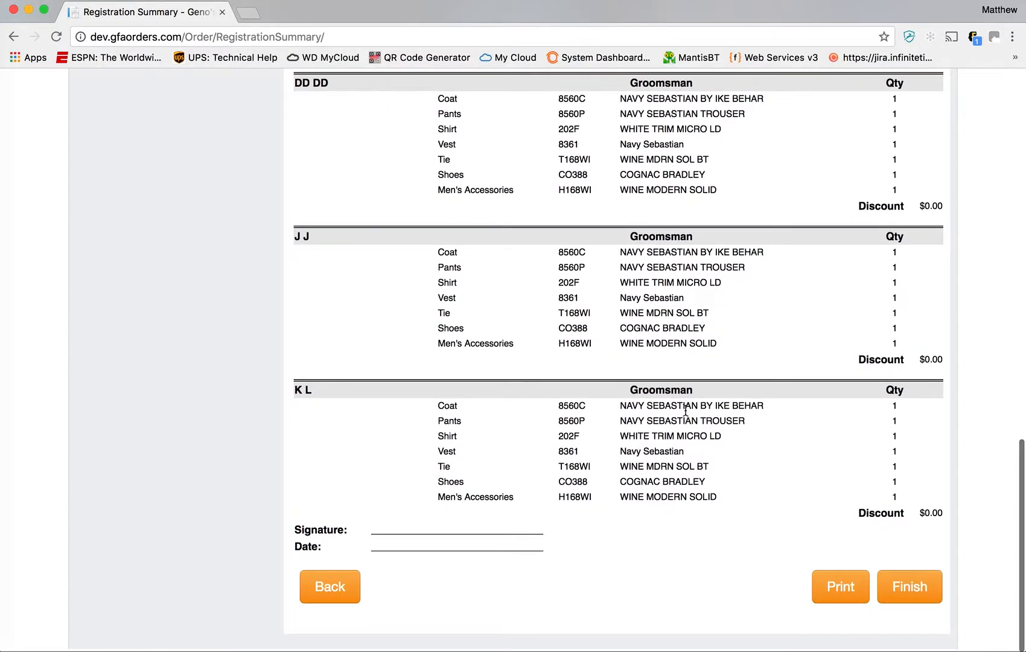
pyautogui.scroll(13, 686, 409)
pyautogui.scroll(2, 686, 411)
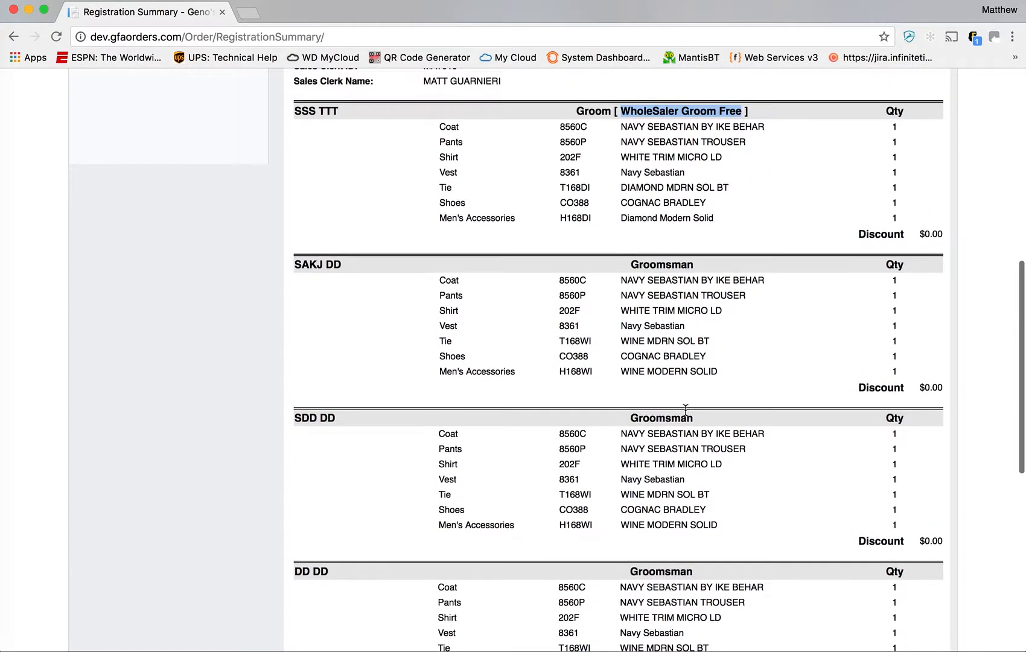
pyautogui.scroll(17, 686, 409)
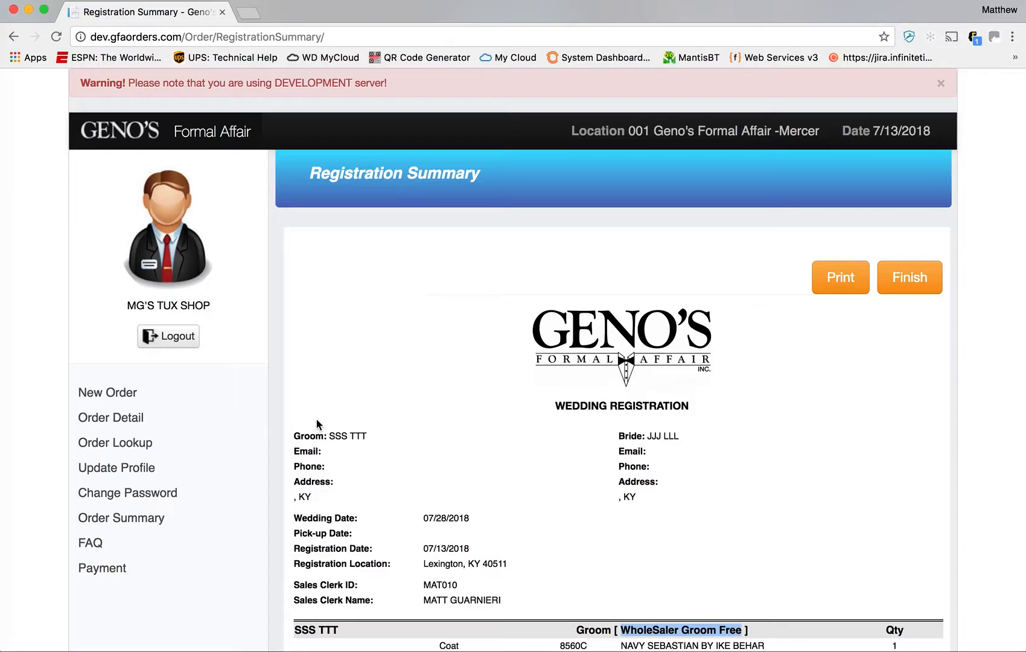
pyautogui.scroll(-5, 373, 333)
pyautogui.scroll(5, 374, 333)
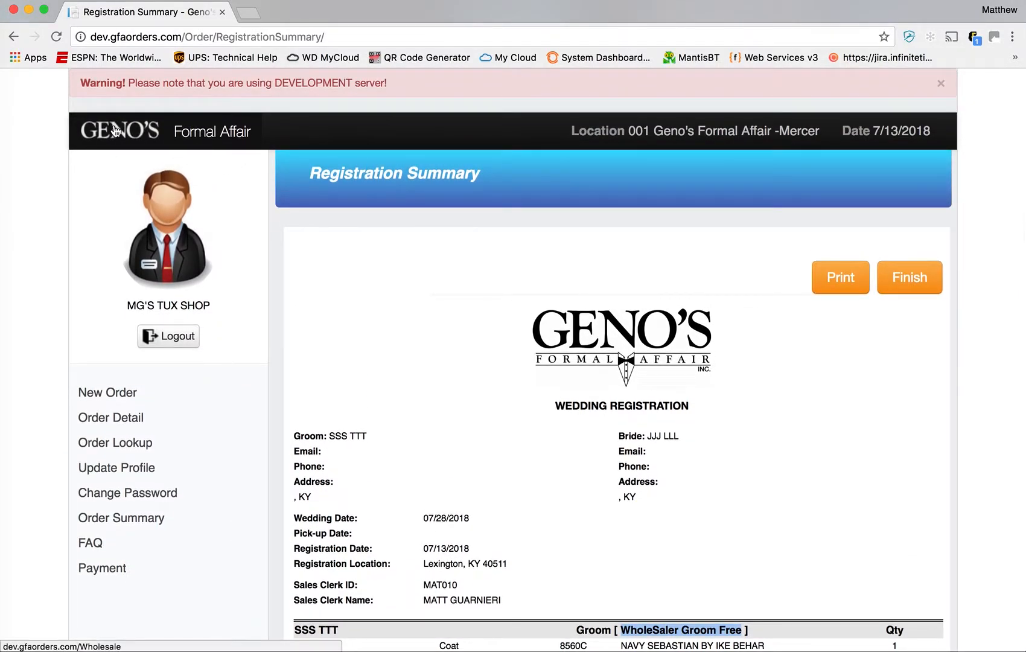
# - Start a new Wedding order, search event date 07/14/2018, and view the found wedding
pyautogui.click(119, 138)
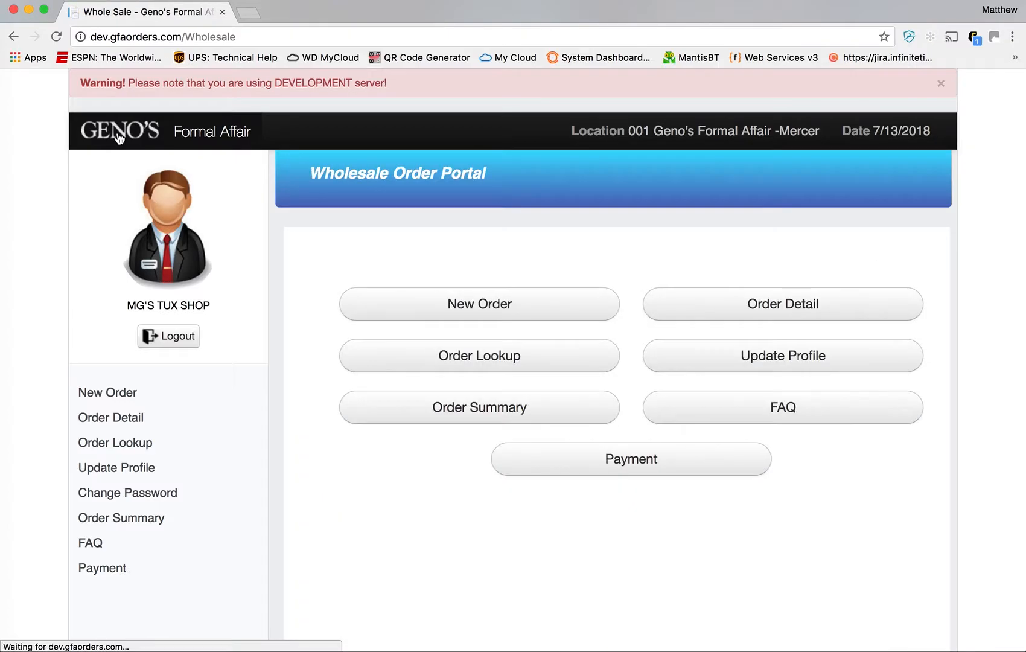
pyautogui.click(513, 315)
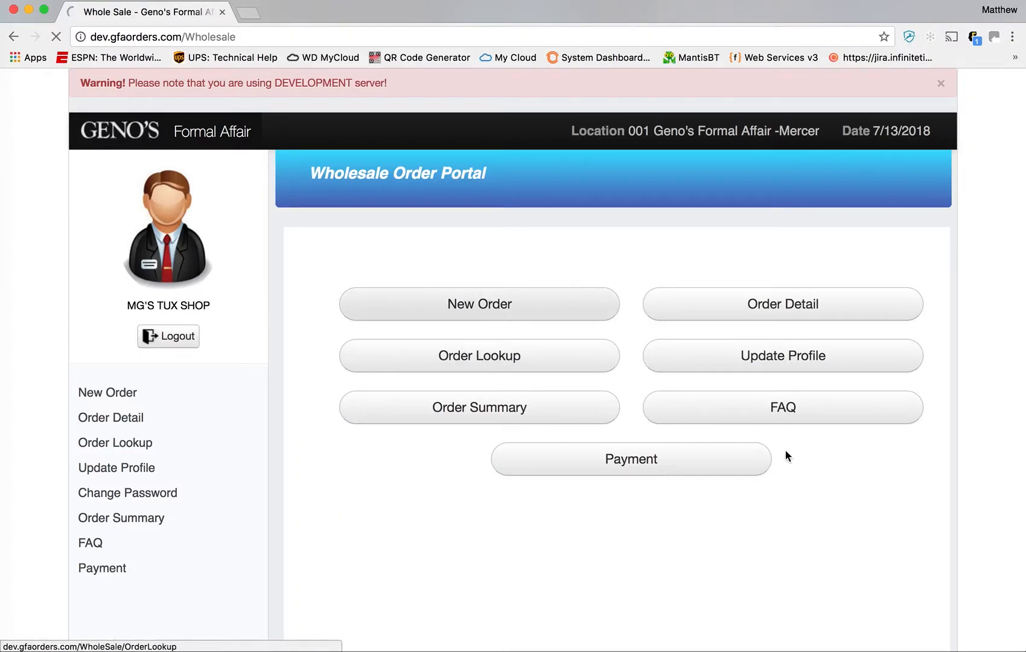
pyautogui.click(783, 283)
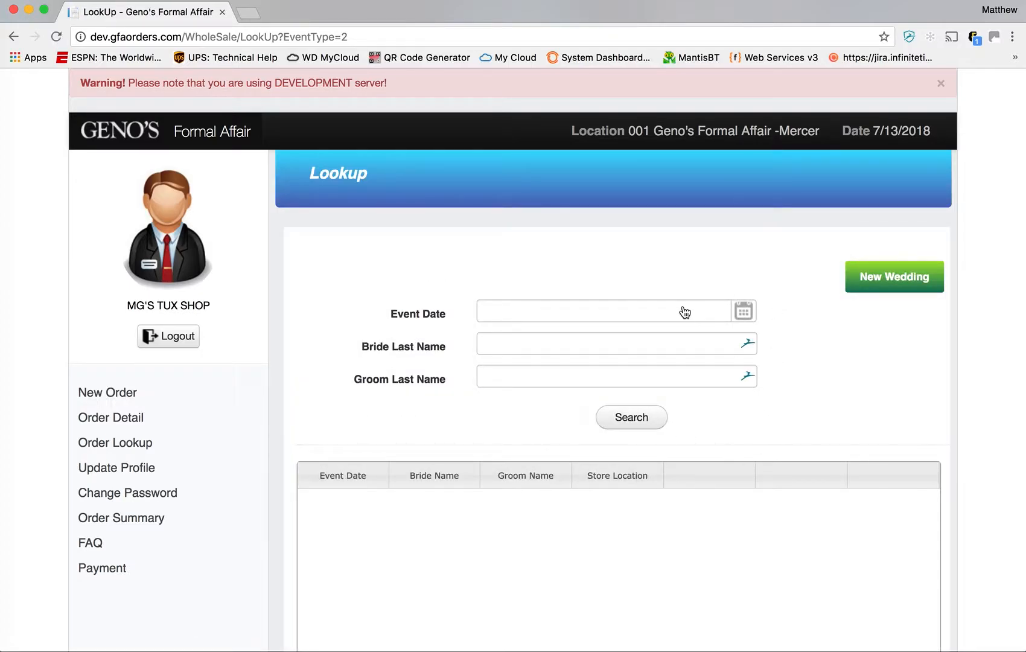
pyautogui.click(743, 310)
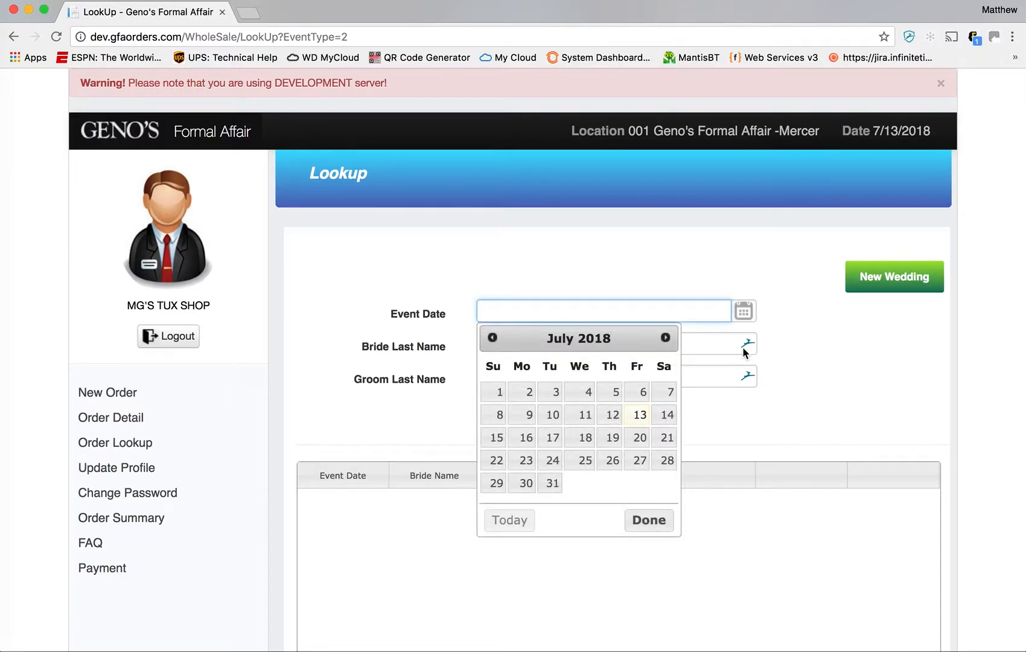
pyautogui.click(666, 437)
pyautogui.click(630, 421)
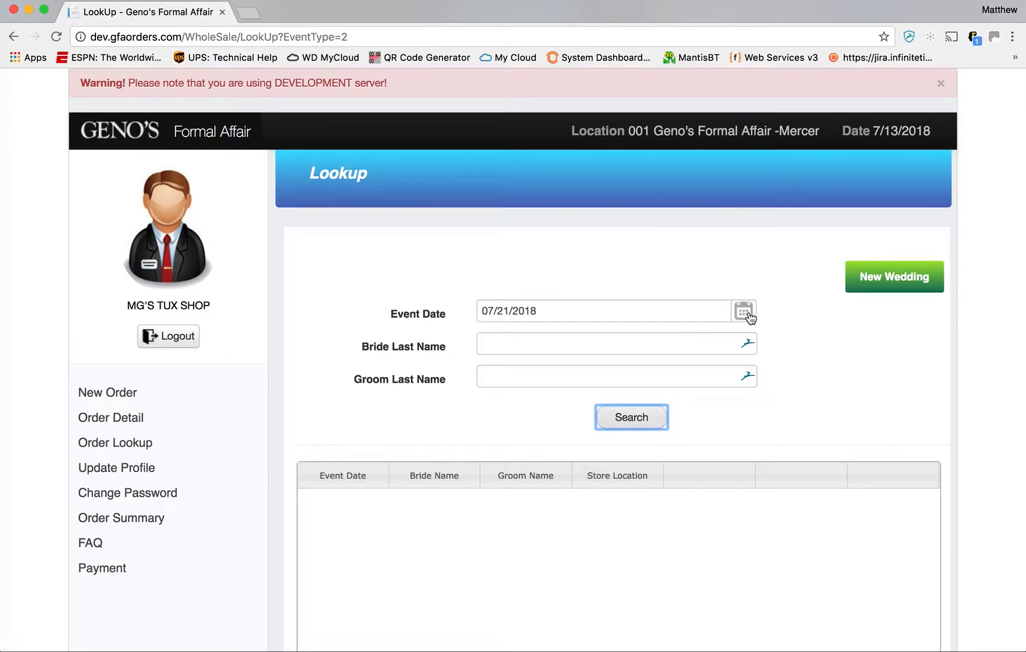
pyautogui.click(750, 315)
pyautogui.click(666, 414)
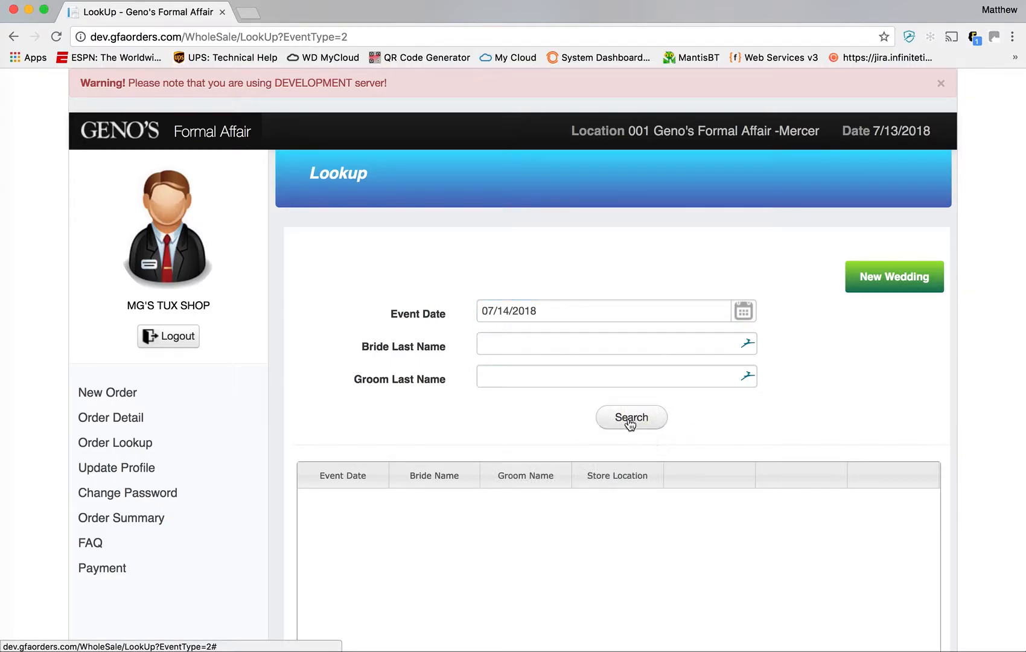
pyautogui.click(632, 427)
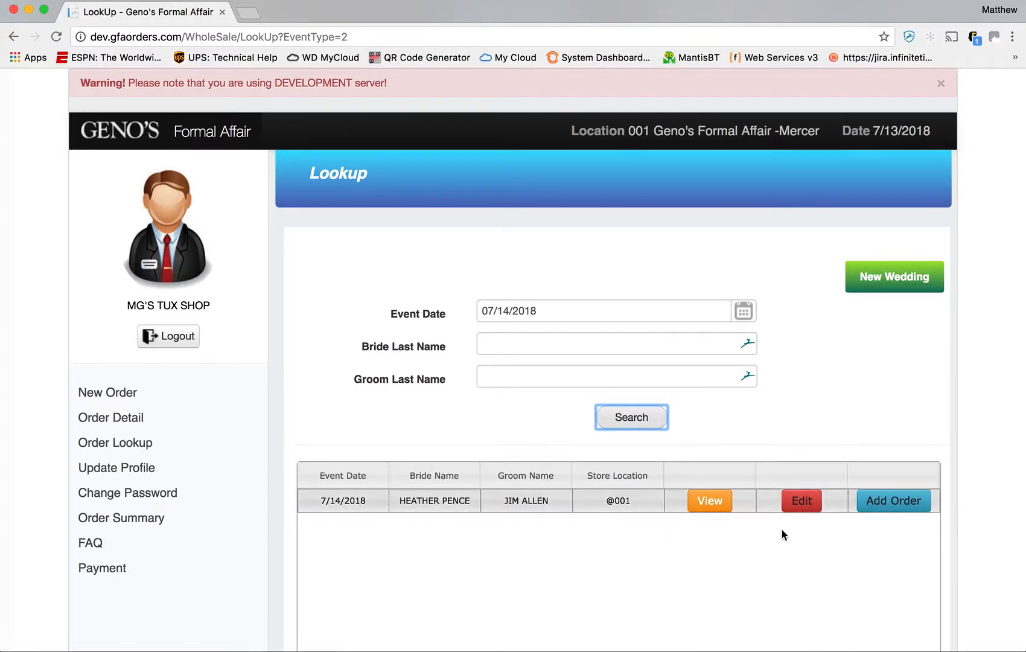
pyautogui.click(706, 512)
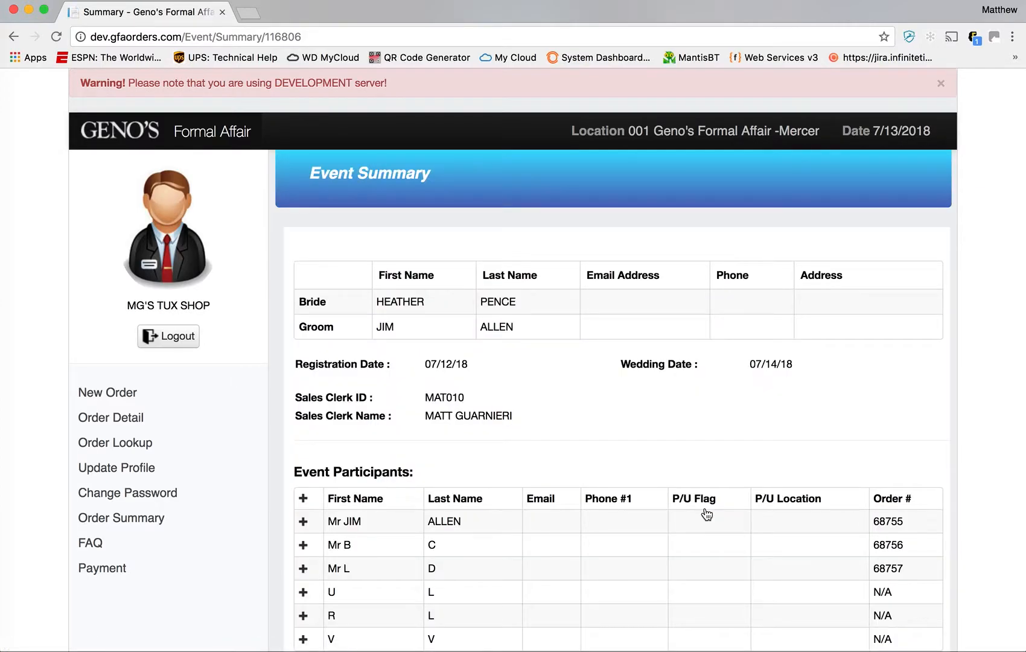
# - Expand the groom's participant row to check his items and sizes, then collapse it
pyautogui.scroll(-2, 746, 426)
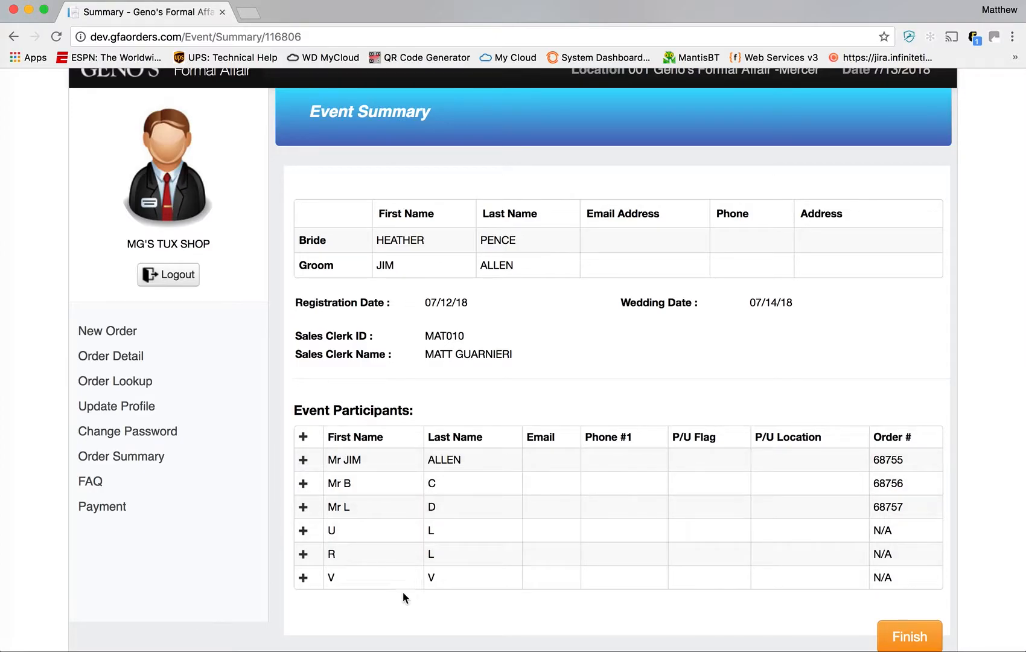
pyautogui.click(311, 464)
pyautogui.scroll(-6, 476, 508)
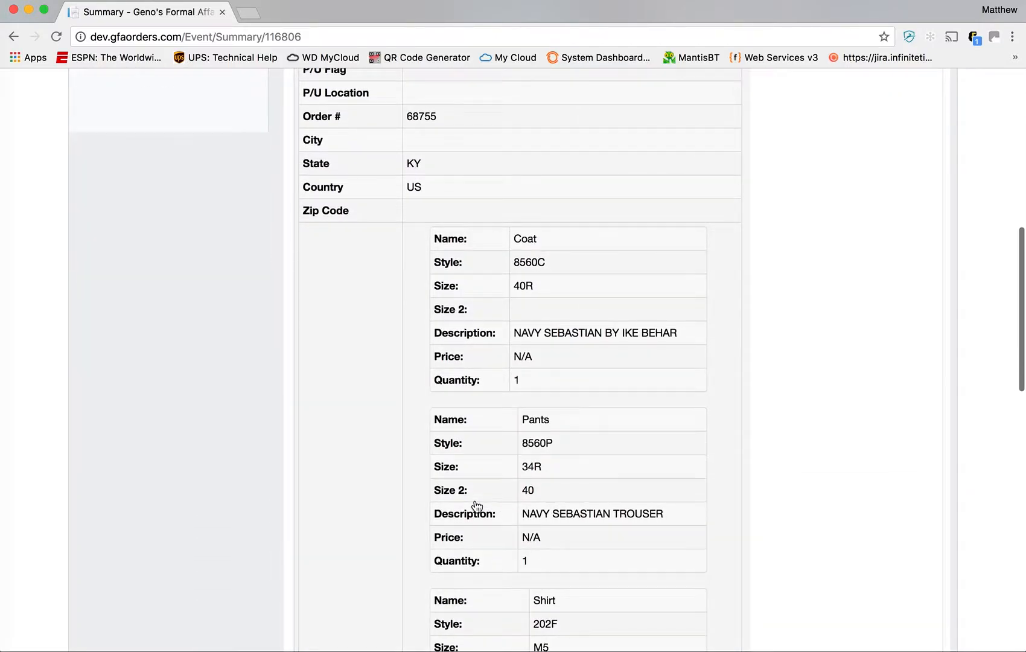
pyautogui.scroll(4, 476, 508)
pyautogui.click(304, 341)
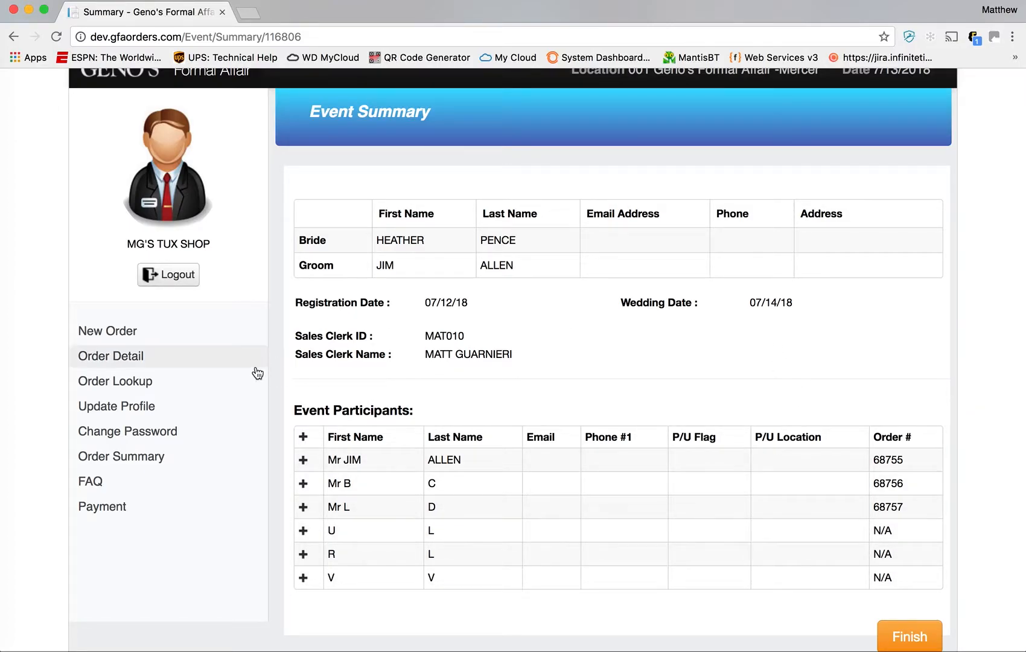
# - Search again for 07/14/2018 weddings and reopen the found wedding for editing
pyautogui.click(248, 330)
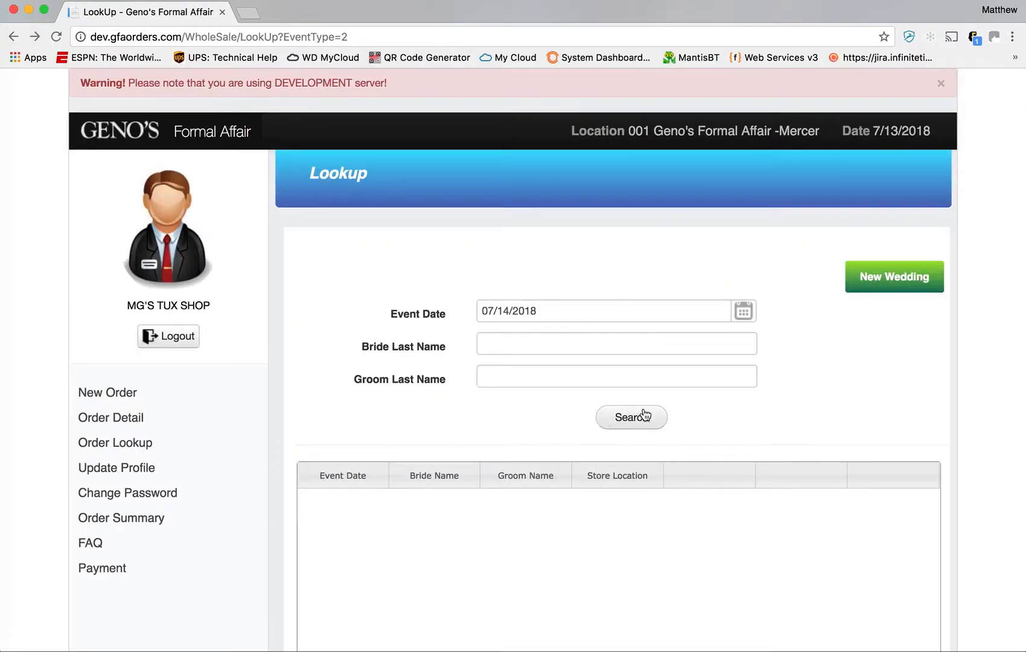
pyautogui.click(642, 417)
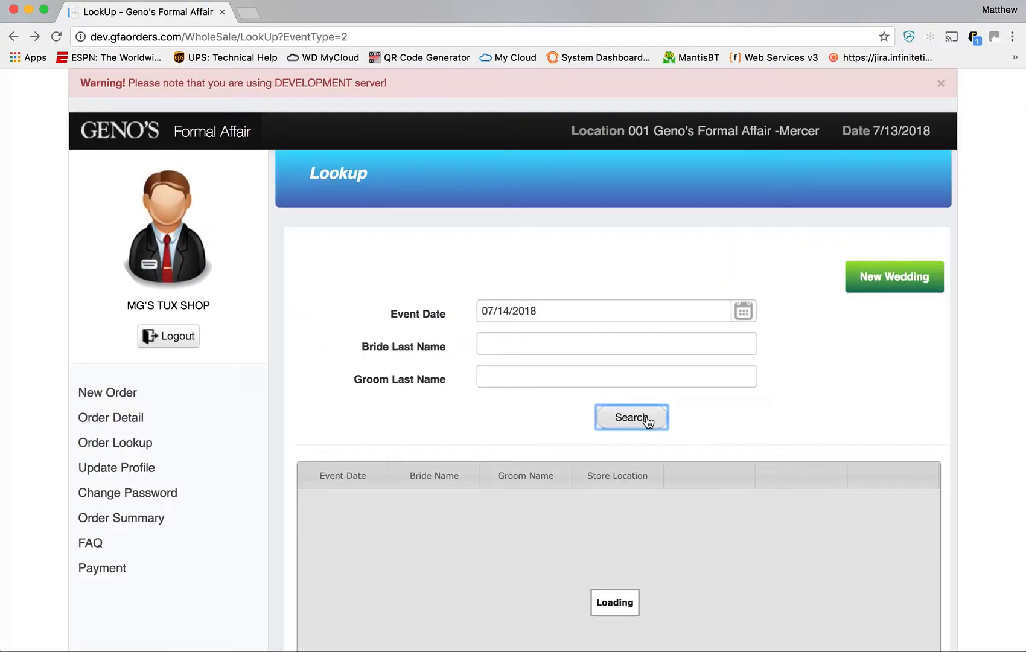
pyautogui.click(644, 420)
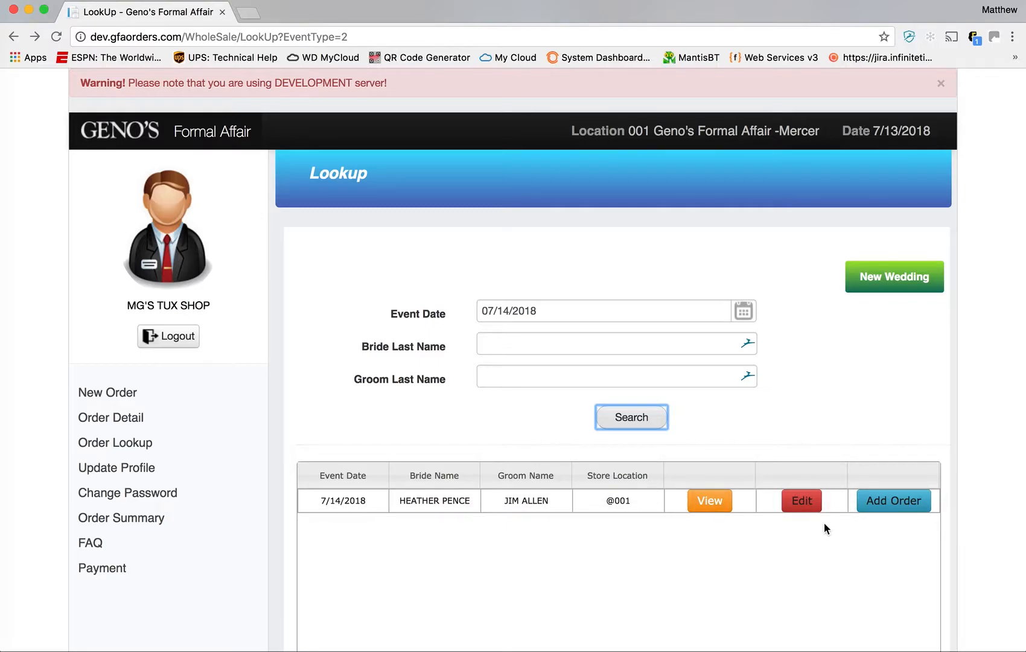
pyautogui.click(801, 503)
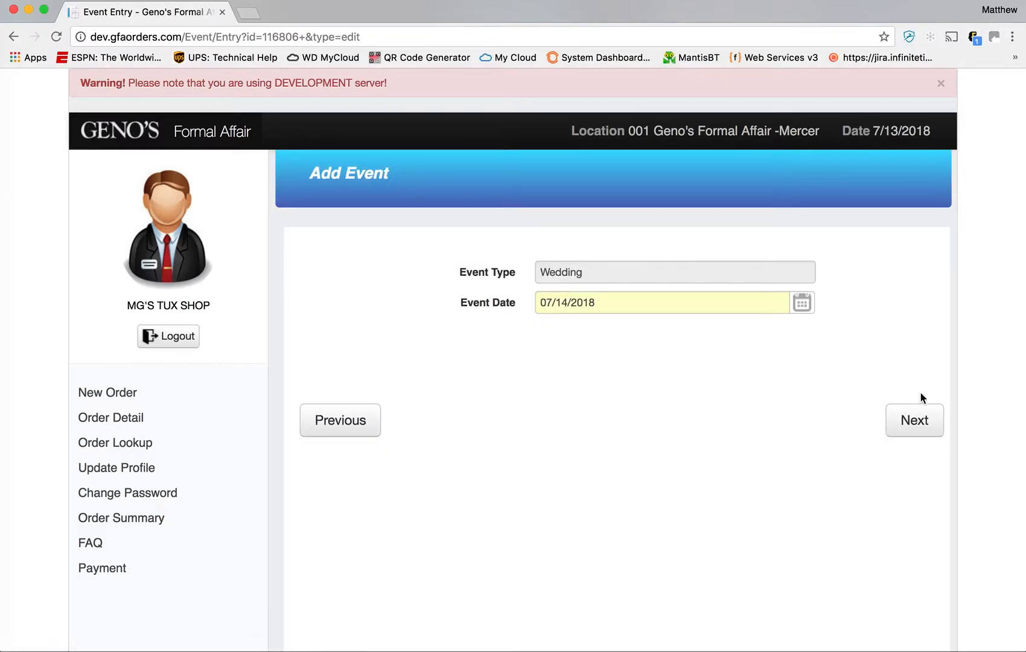
# - Advance past the date and couple details, then remove the last wearer from the list
pyautogui.click(914, 424)
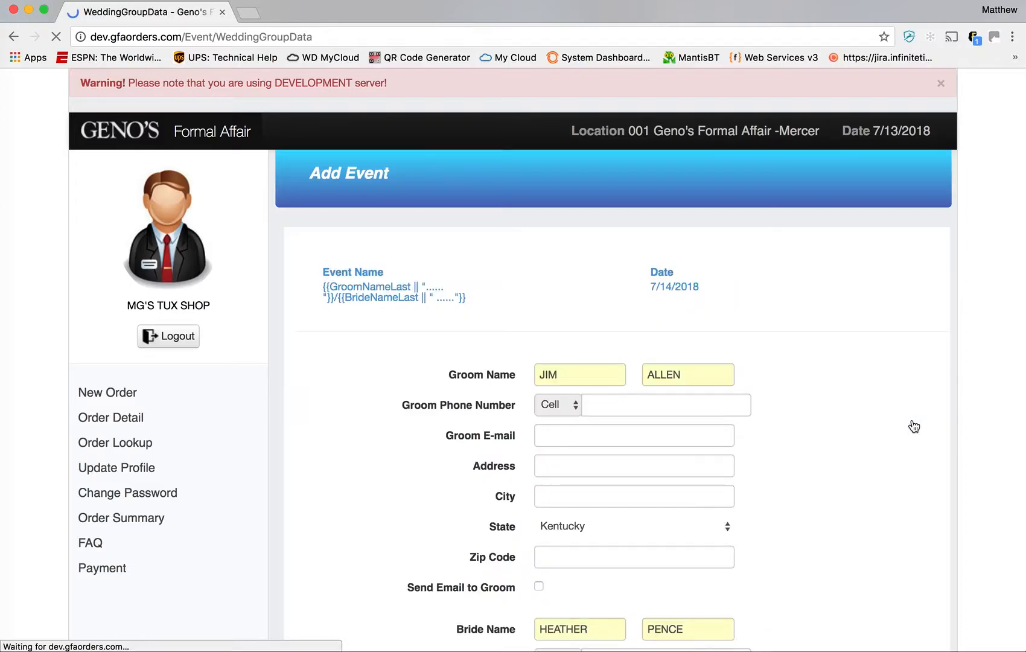
pyautogui.scroll(-5, 831, 369)
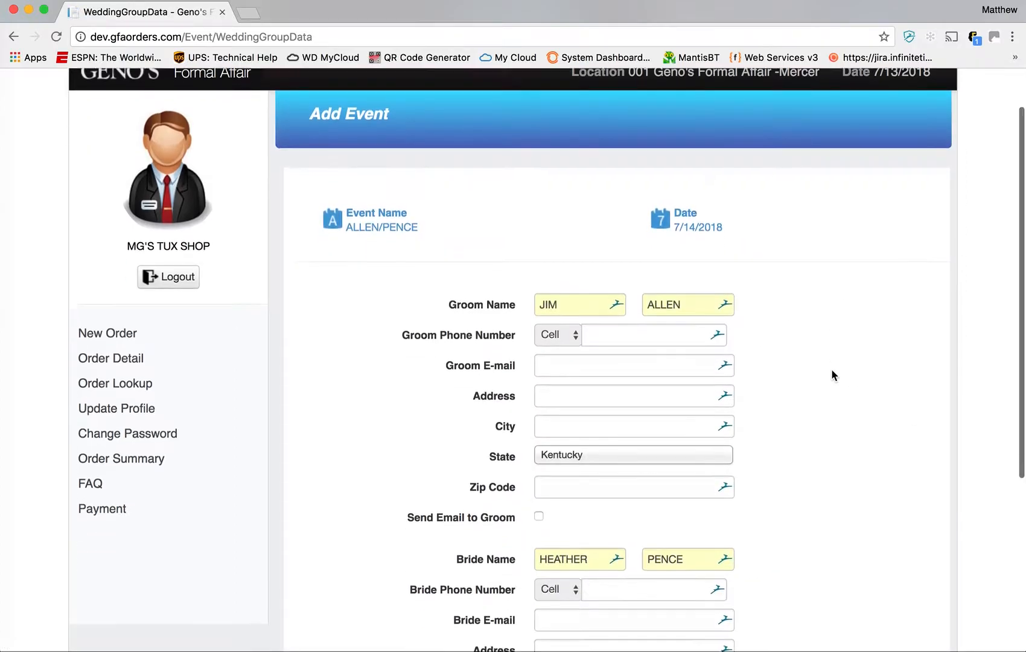
pyautogui.click(912, 539)
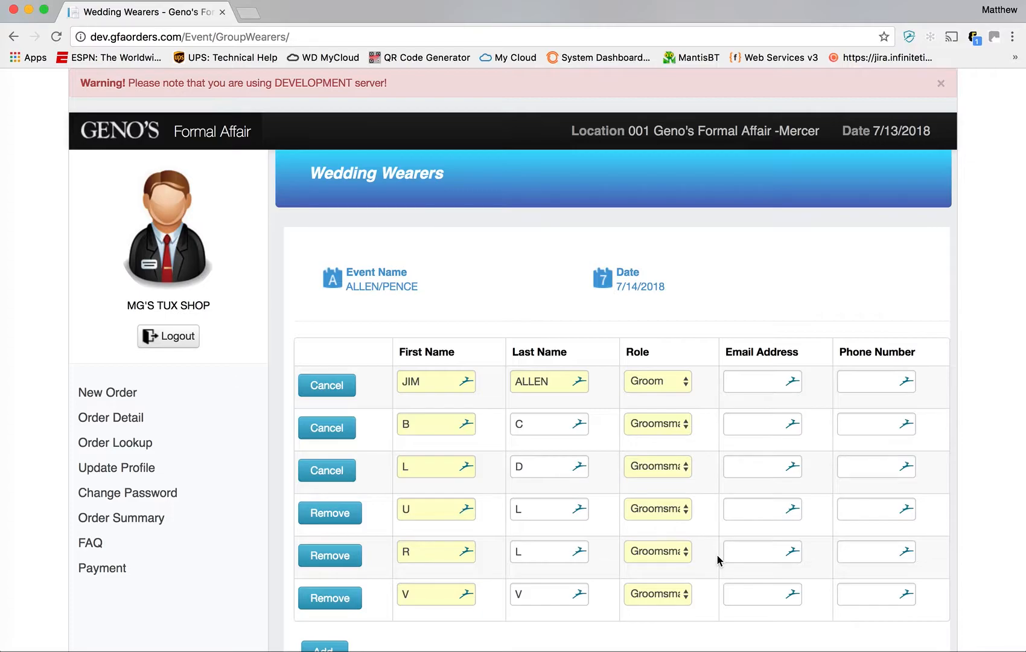
pyautogui.scroll(-3, 717, 458)
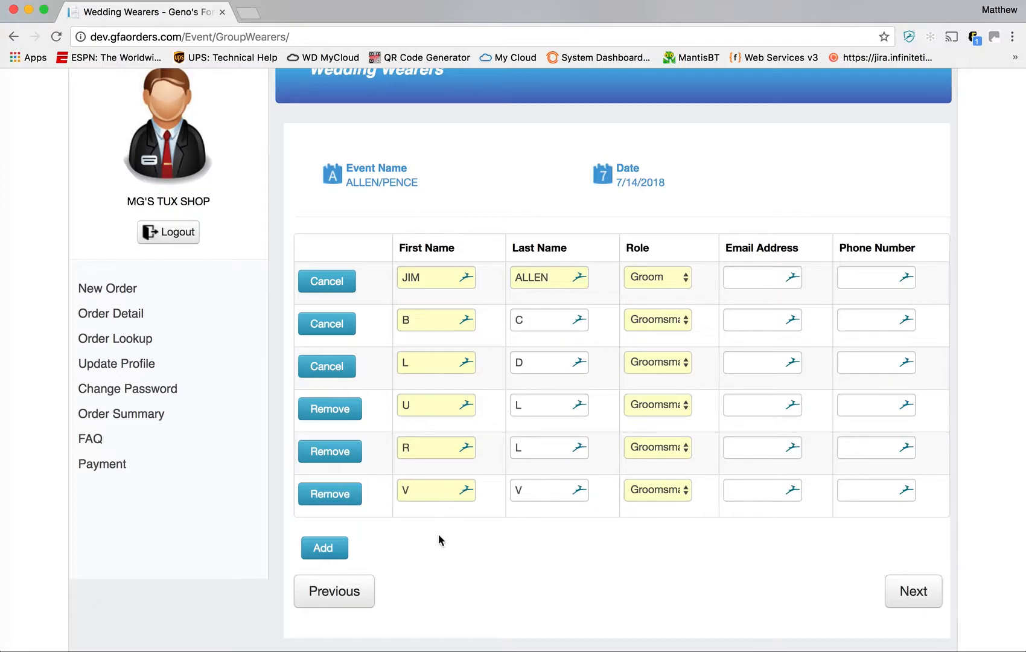
pyautogui.click(325, 497)
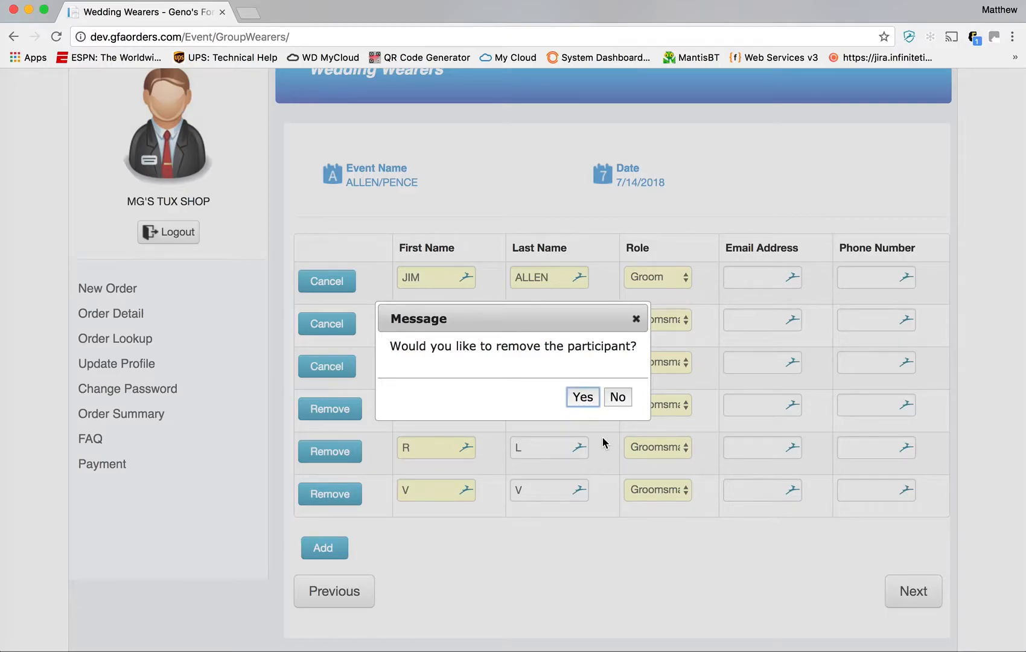
pyautogui.press('Return')
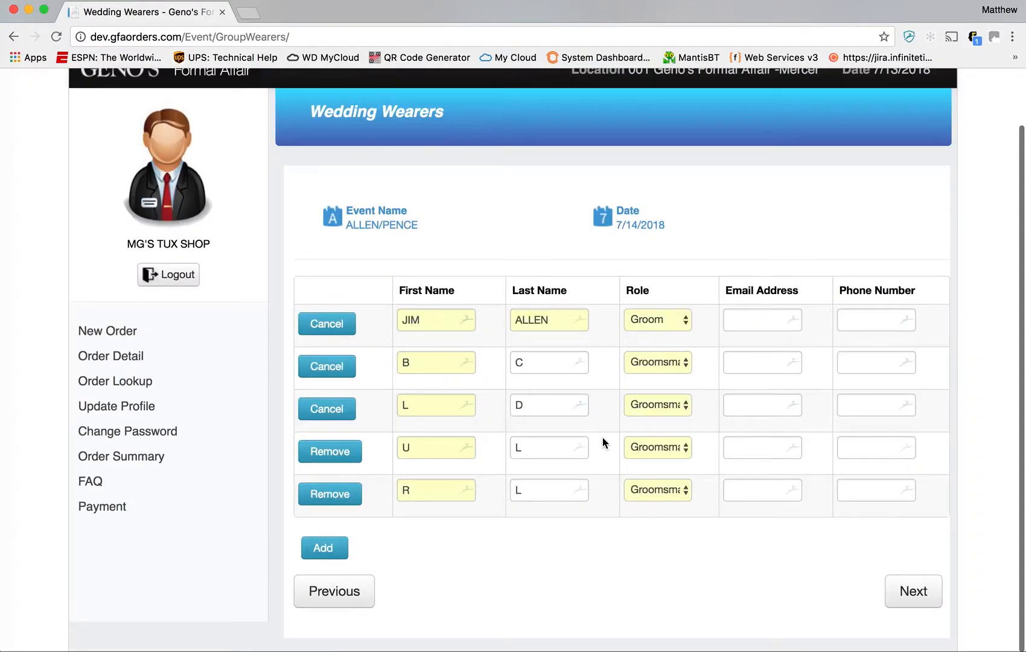
# - Add two wearer rows and enter the first new groomsman's name, role Groomsman
pyautogui.click(325, 549)
pyautogui.click(325, 548)
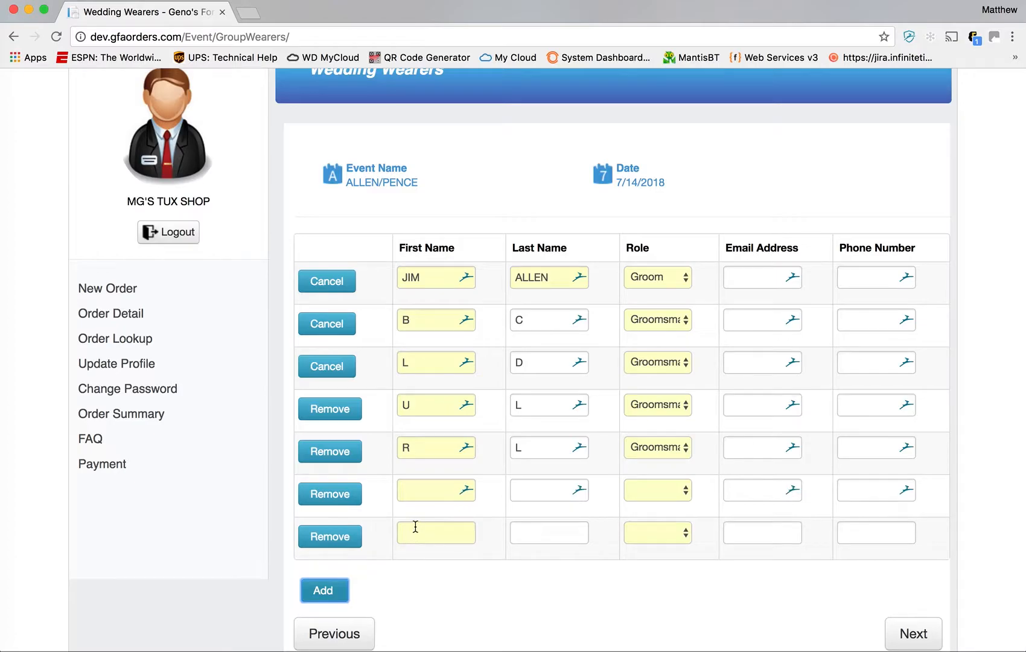
pyautogui.click(424, 488)
pyautogui.write('C')
pyautogui.press('Tab')
pyautogui.write('C')
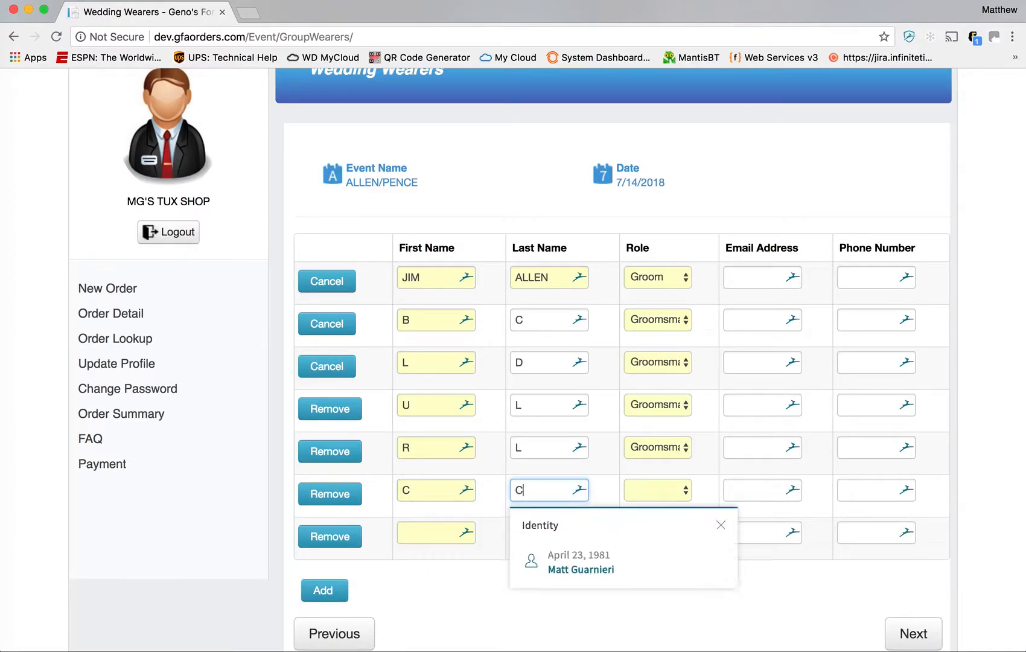
pyautogui.press('Tab')
pyautogui.press('g')
pyautogui.press('g')
# - Enter the second new groomsman's name with role Groomsman and save the wearers
pyautogui.press('Tab')
pyautogui.press('Tab')
pyautogui.press('Tab')
pyautogui.press('Tab')
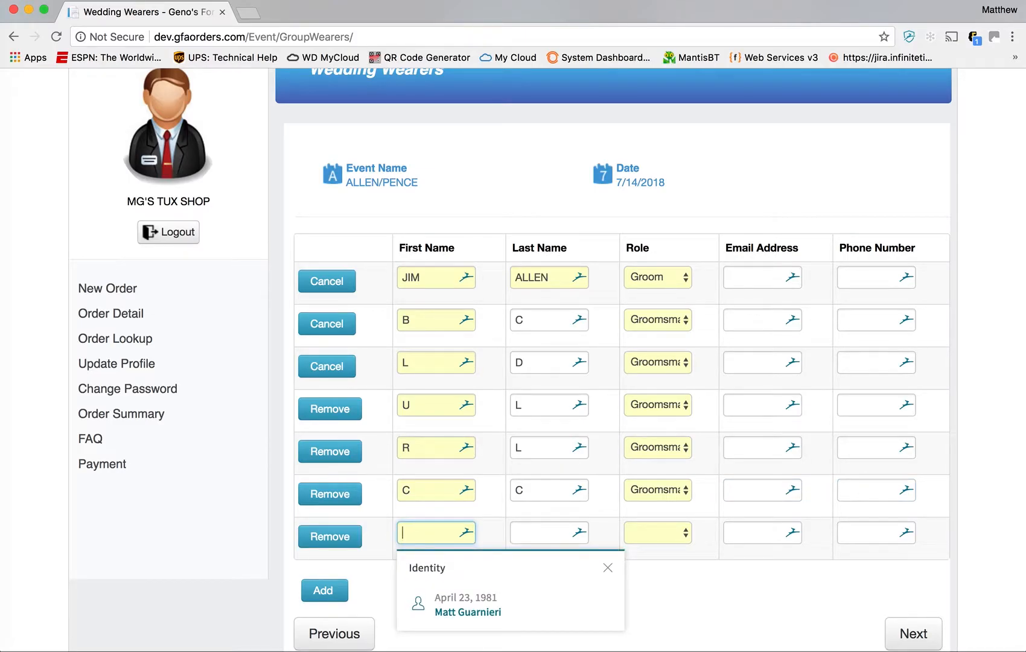
pyautogui.write('K')
pyautogui.press('Tab')
pyautogui.write('KJ')
pyautogui.press('Tab')
pyautogui.press('g')
pyautogui.press('g')
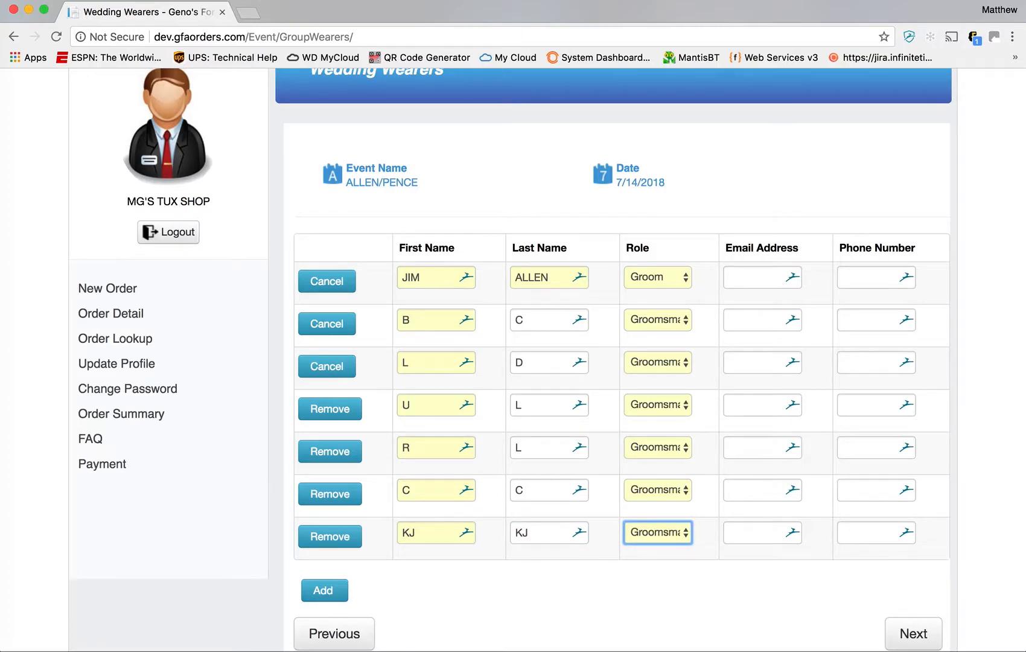
pyautogui.scroll(-2, 694, 448)
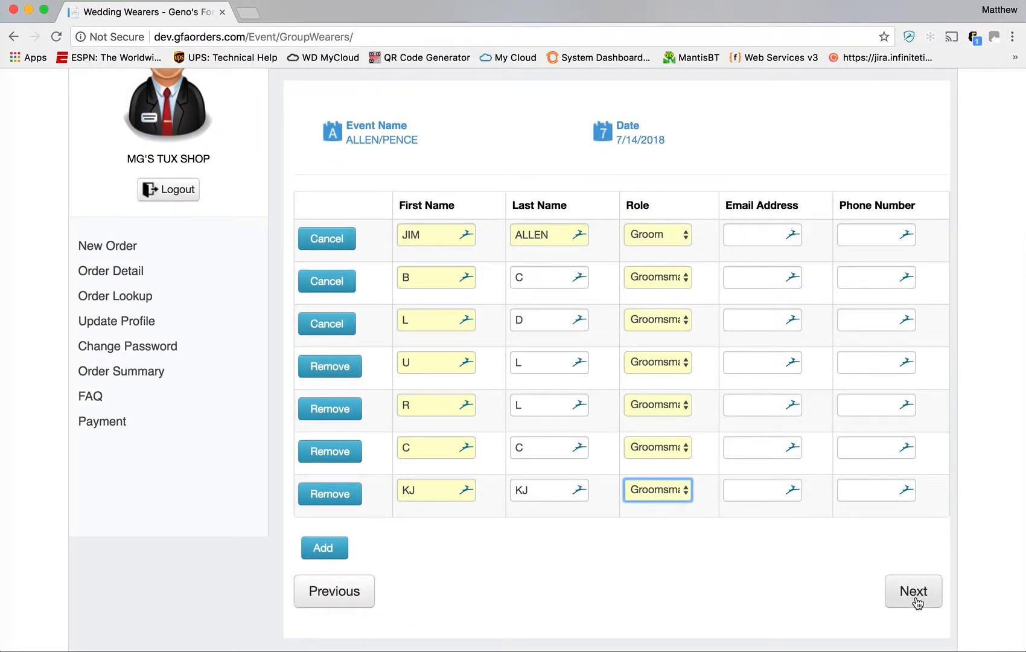
pyautogui.click(914, 592)
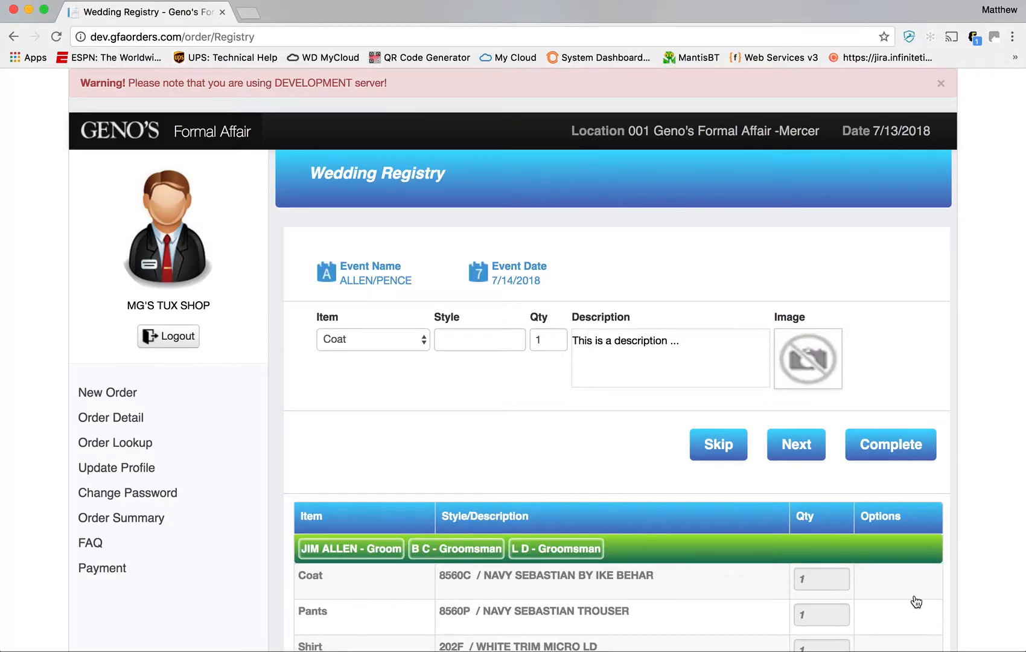
# - Add both new groomsmen to the navy Sebastian coat-through-shoes group and continue to the summary
pyautogui.scroll(-8, 672, 470)
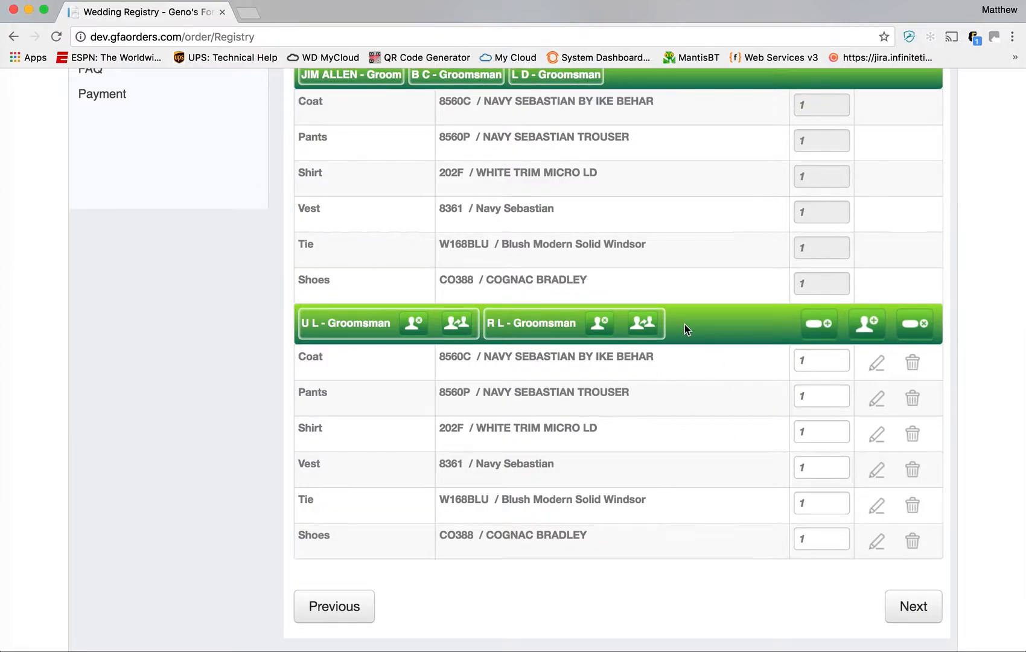
pyautogui.scroll(8, 684, 326)
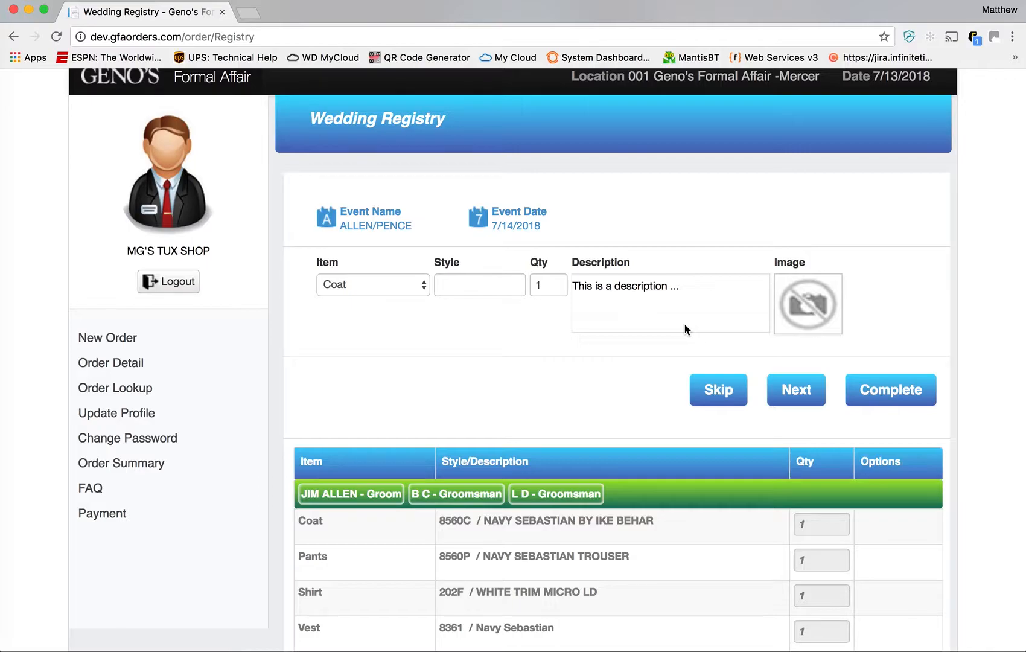
pyautogui.scroll(-7, 684, 325)
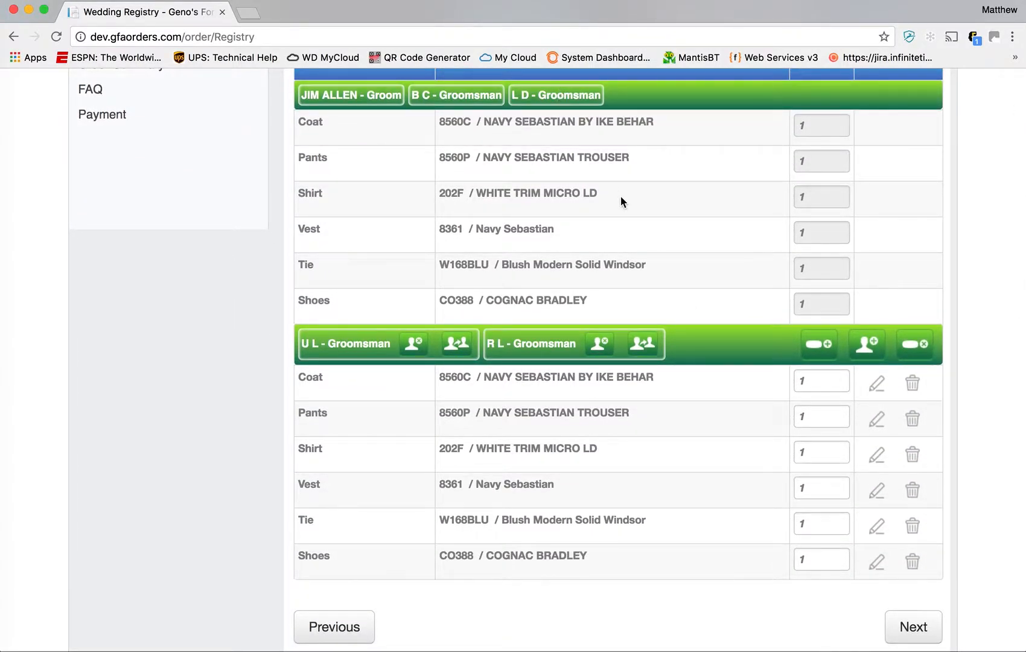
pyautogui.scroll(2, 621, 196)
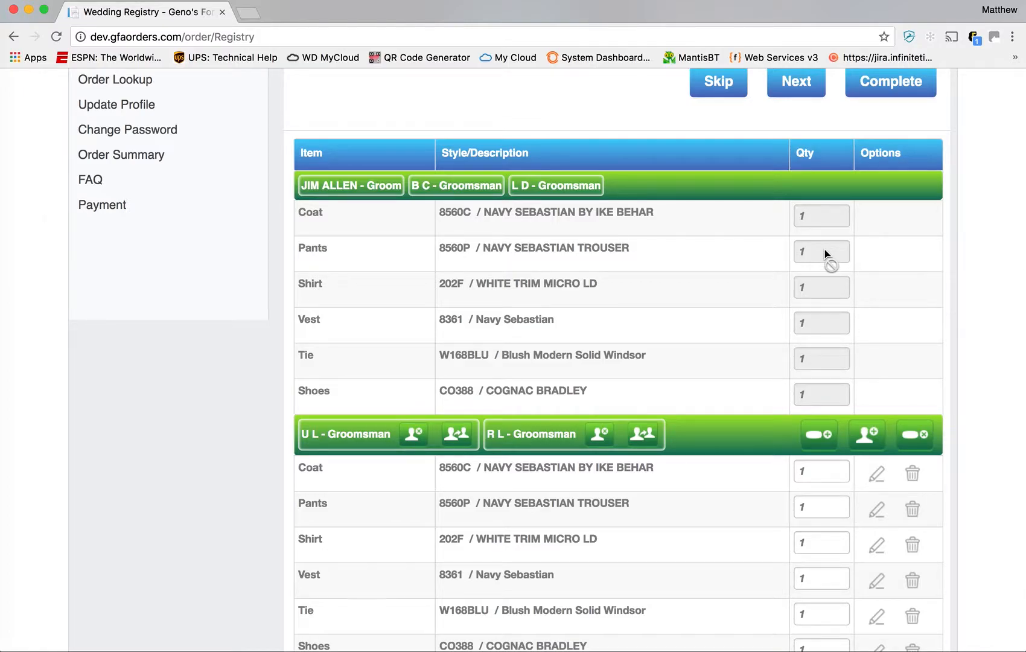
pyautogui.scroll(3, 551, 191)
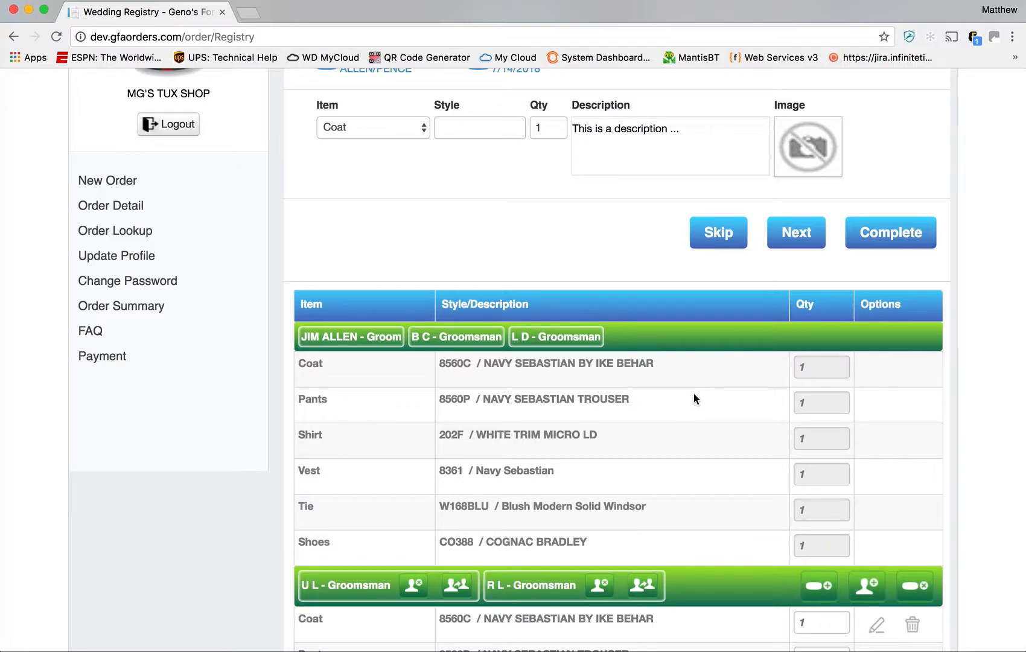
pyautogui.scroll(-2, 819, 473)
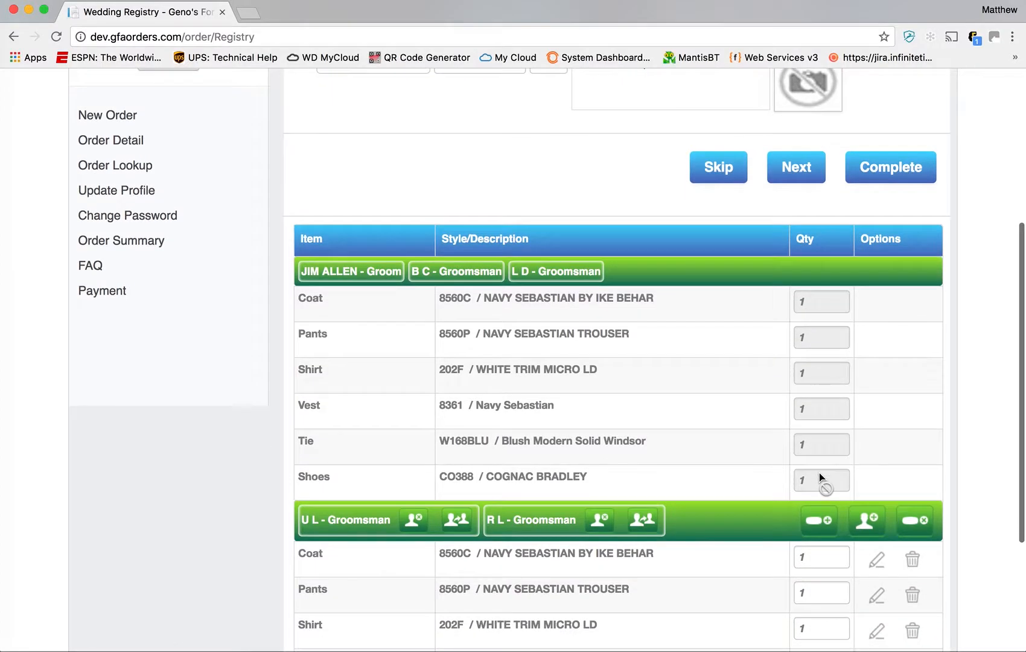
pyautogui.scroll(-4, 715, 503)
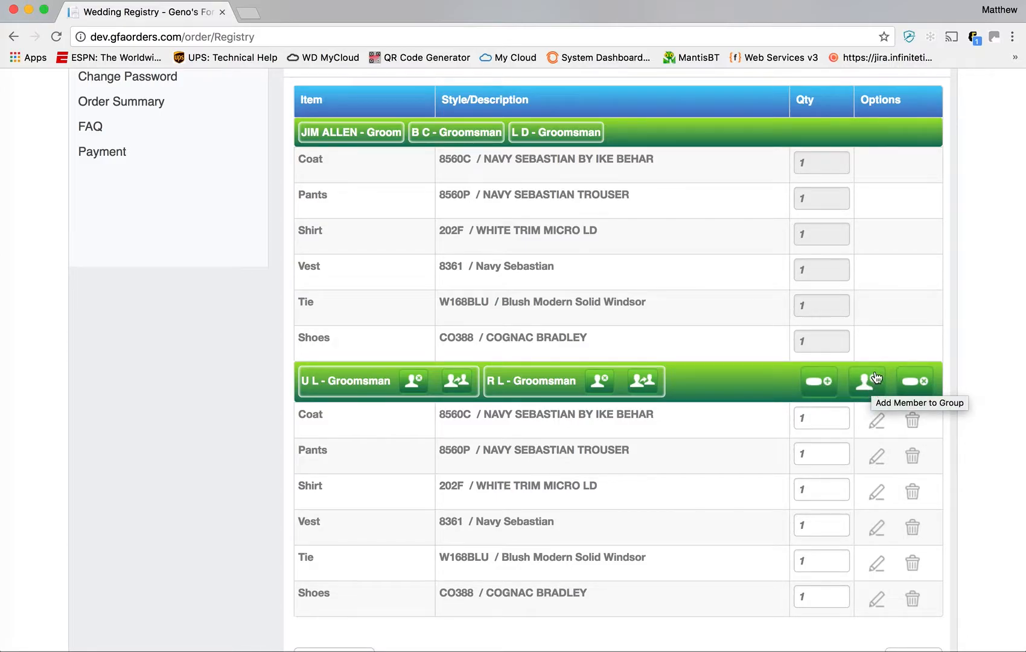
pyautogui.click(875, 379)
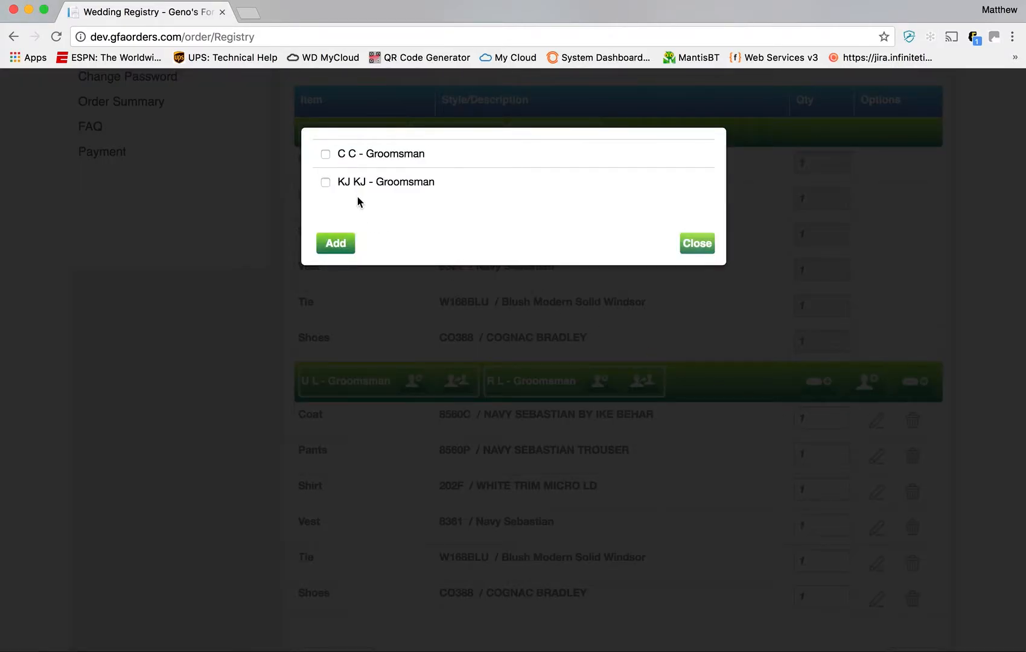
pyautogui.click(325, 155)
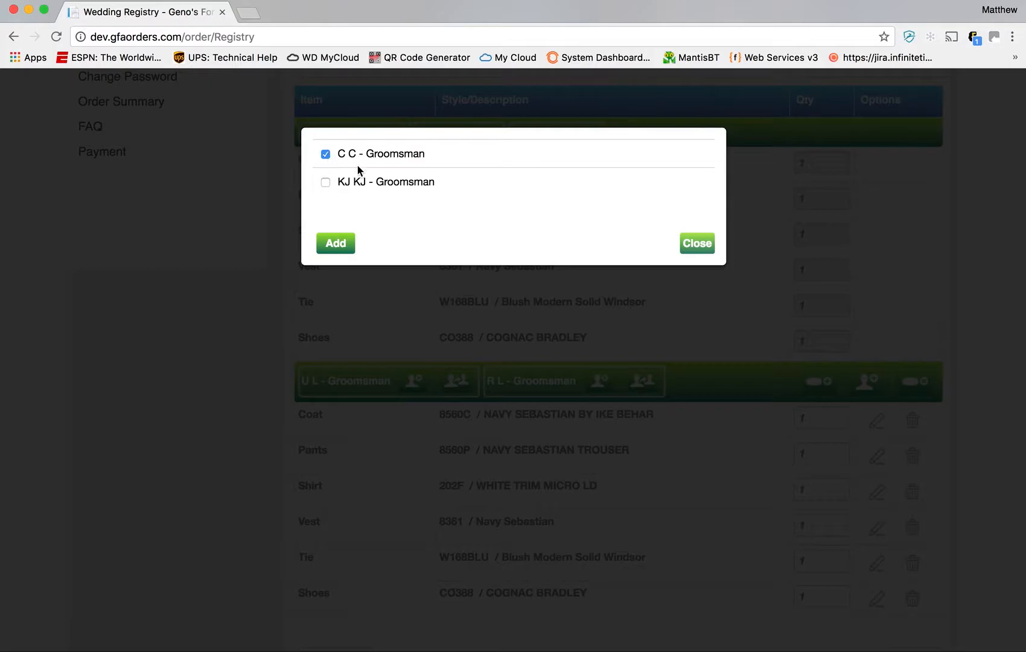
pyautogui.click(326, 183)
pyautogui.click(350, 242)
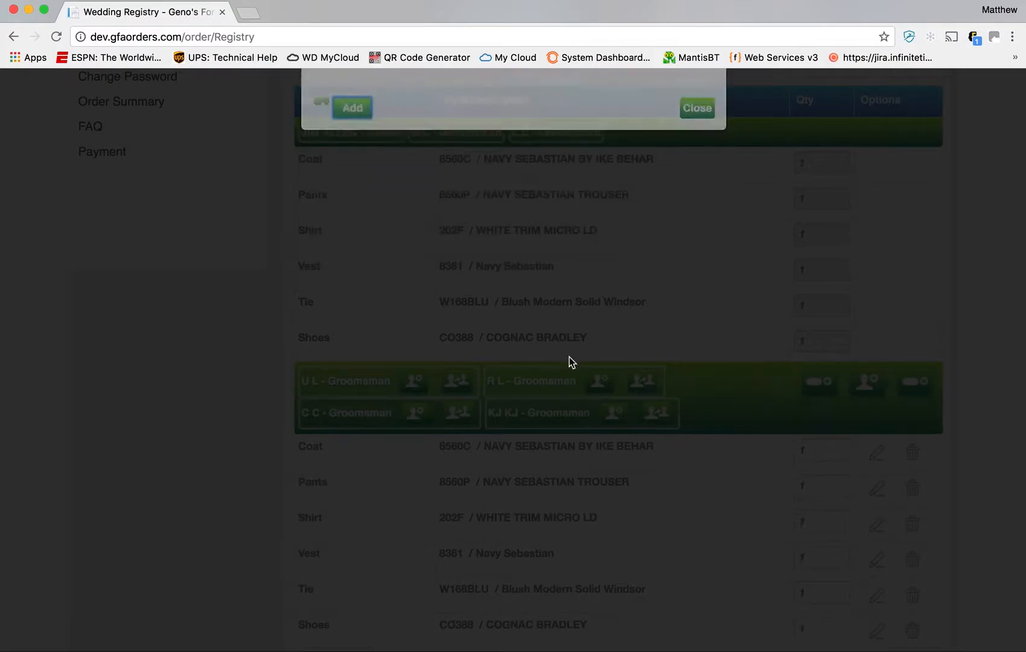
pyautogui.scroll(-3, 824, 357)
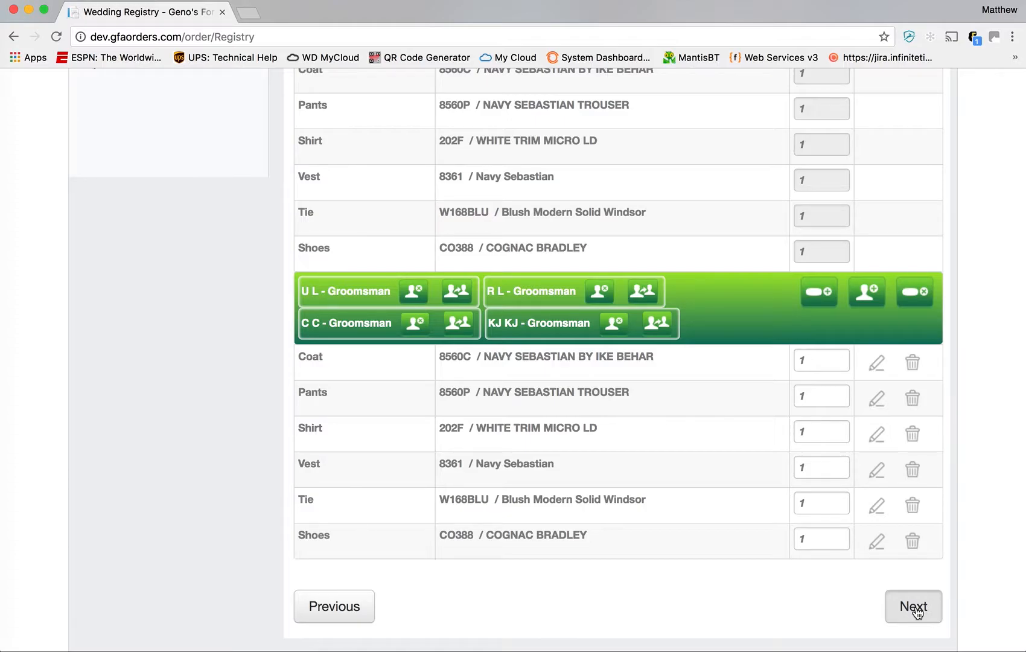
pyautogui.click(914, 609)
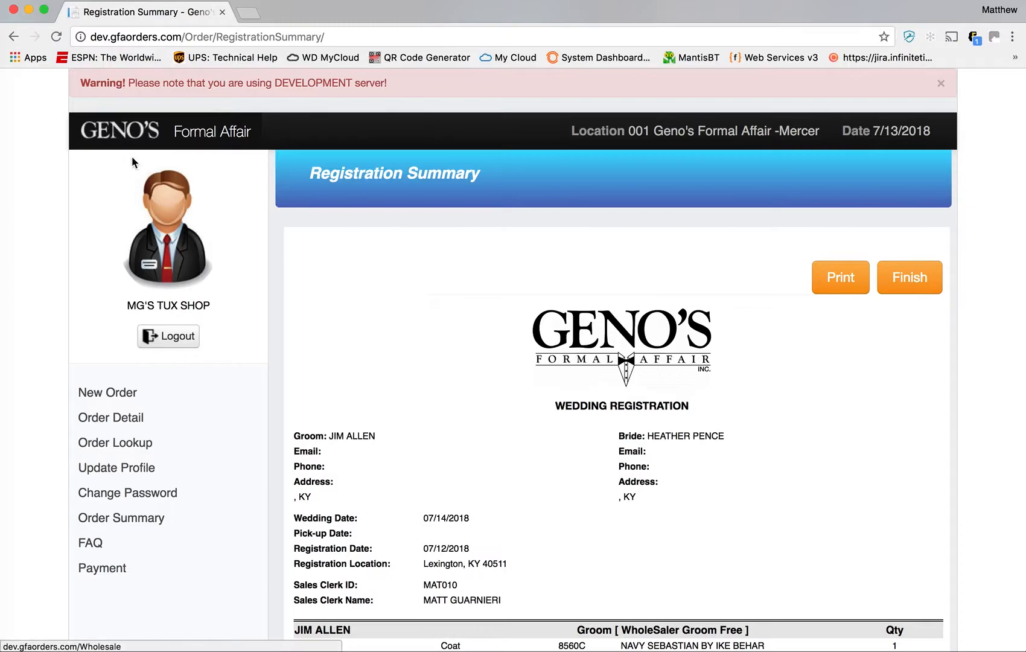
# - Start a new Wedding order and search for weddings dated 07/28/2018
pyautogui.click(118, 132)
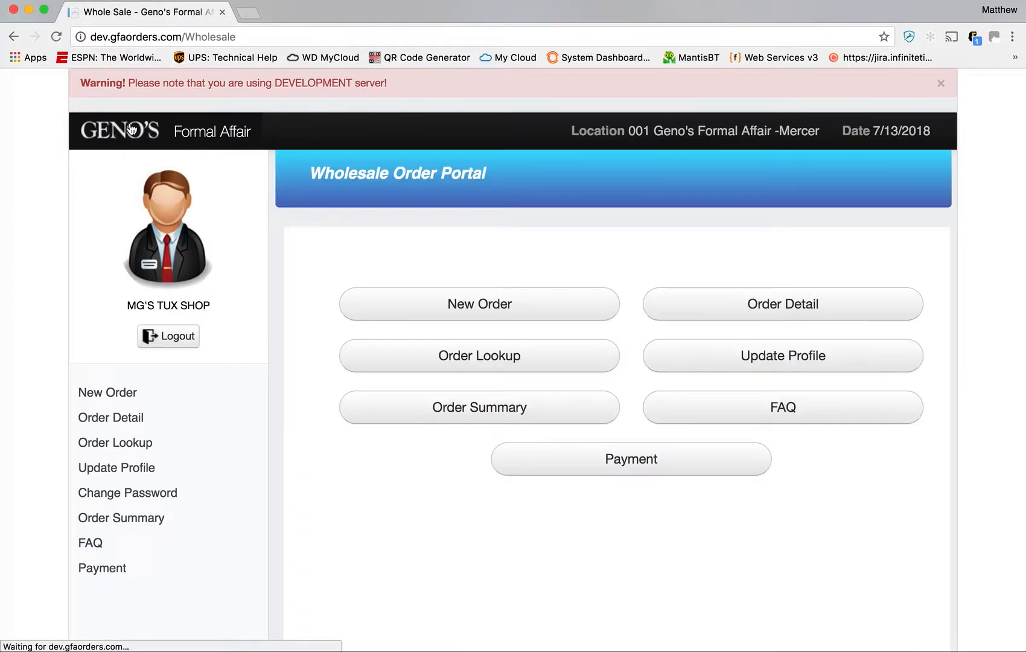
pyautogui.click(518, 316)
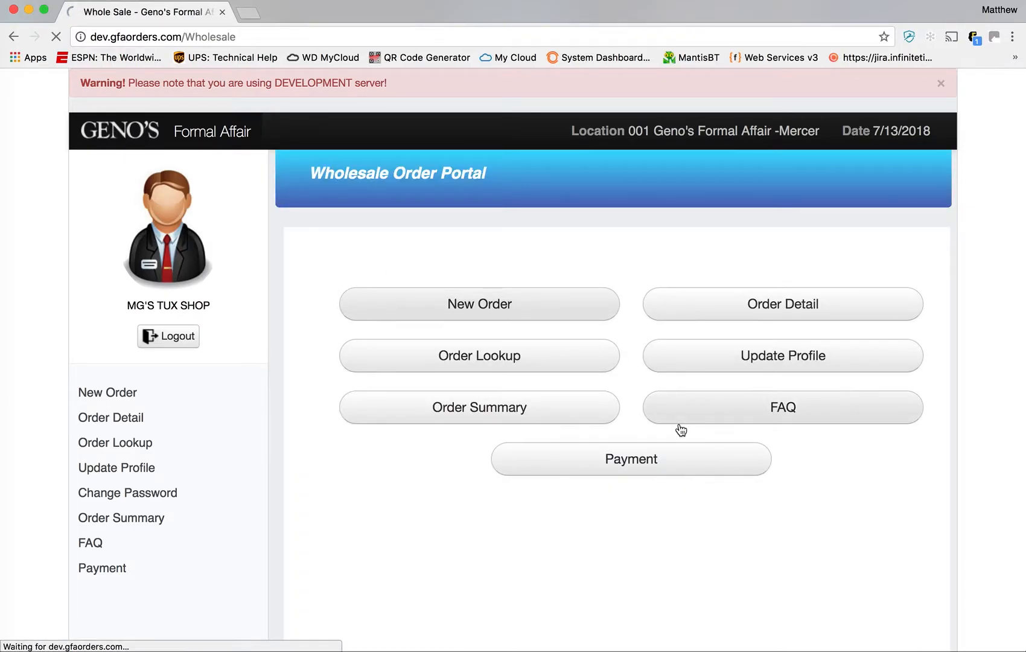
pyautogui.click(774, 295)
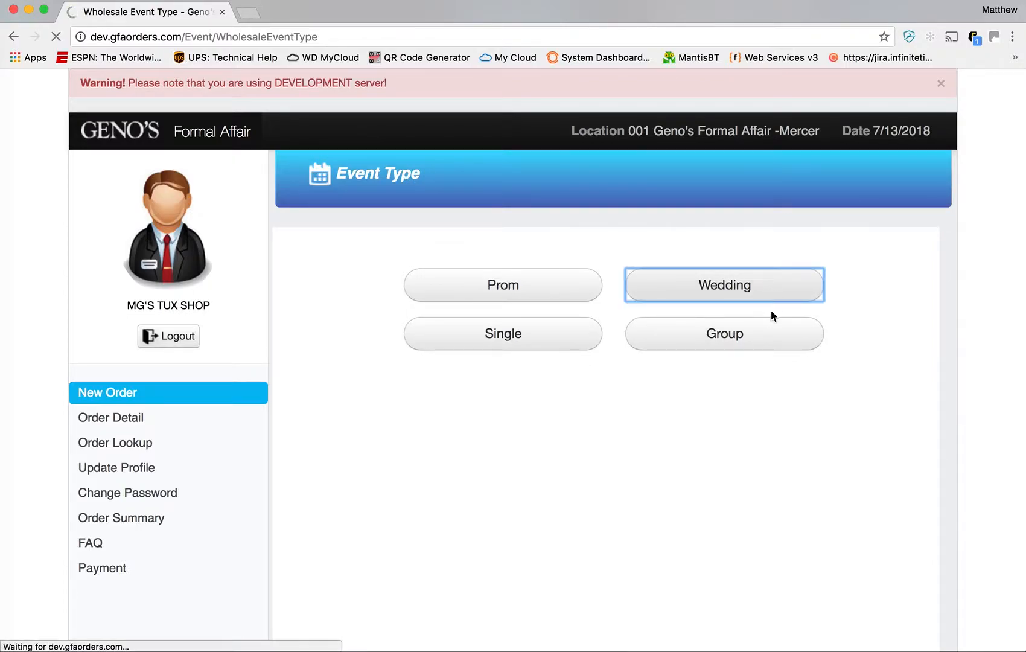
pyautogui.click(743, 310)
pyautogui.click(667, 460)
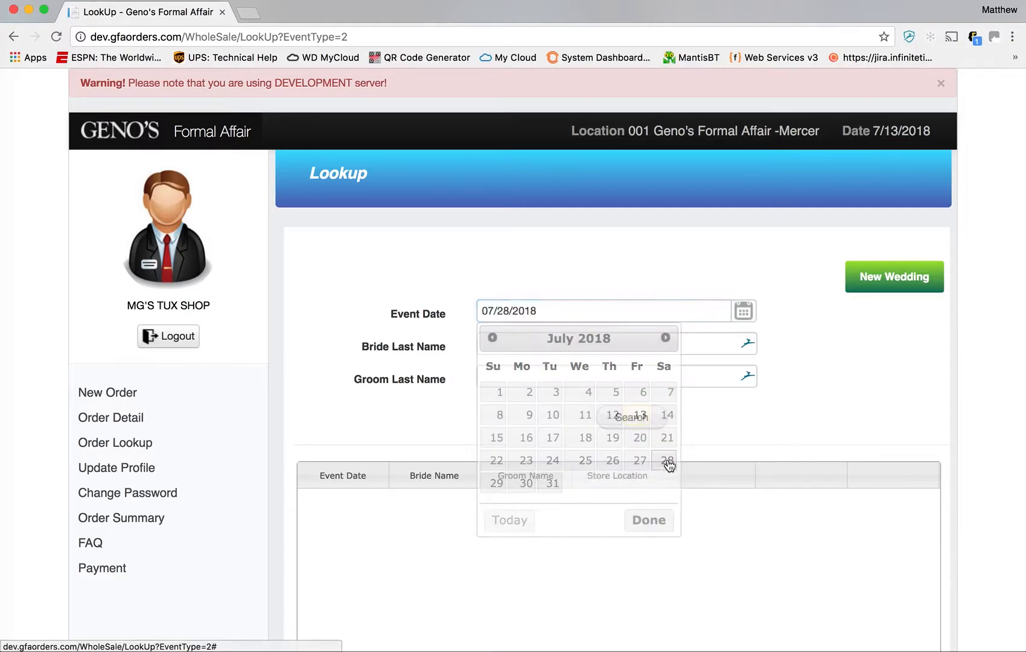
pyautogui.click(632, 419)
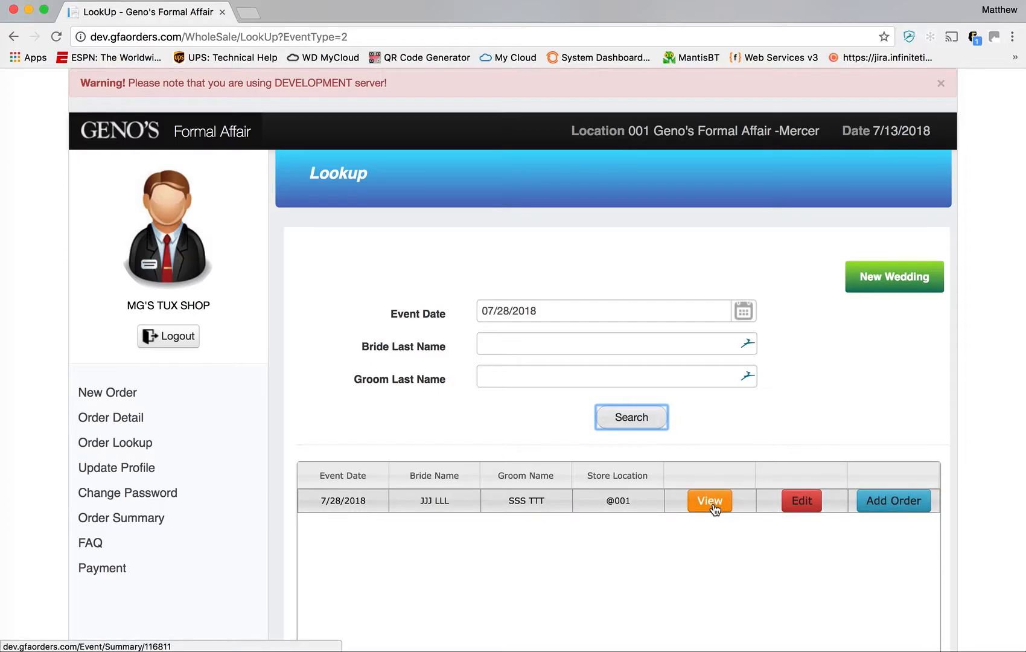
# - Add an order to the found wedding with the groom as its customer
pyautogui.click(902, 513)
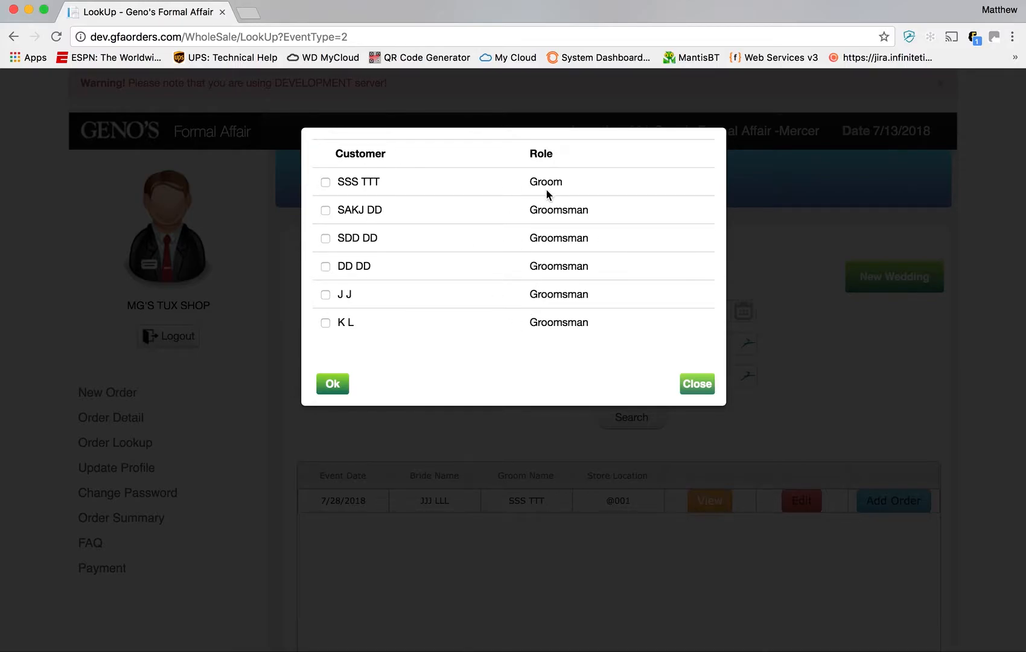
pyautogui.click(326, 183)
pyautogui.click(334, 384)
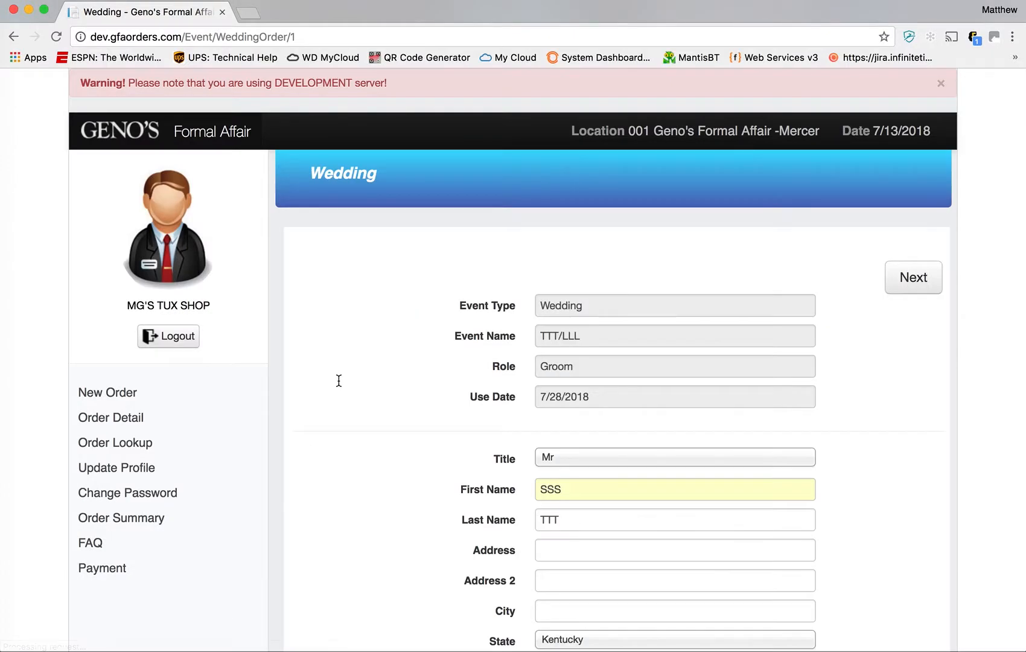
# - Review the groom's order form (Kentucky, USA, Driver's License, 1 week) and submit it
pyautogui.scroll(-4, 637, 430)
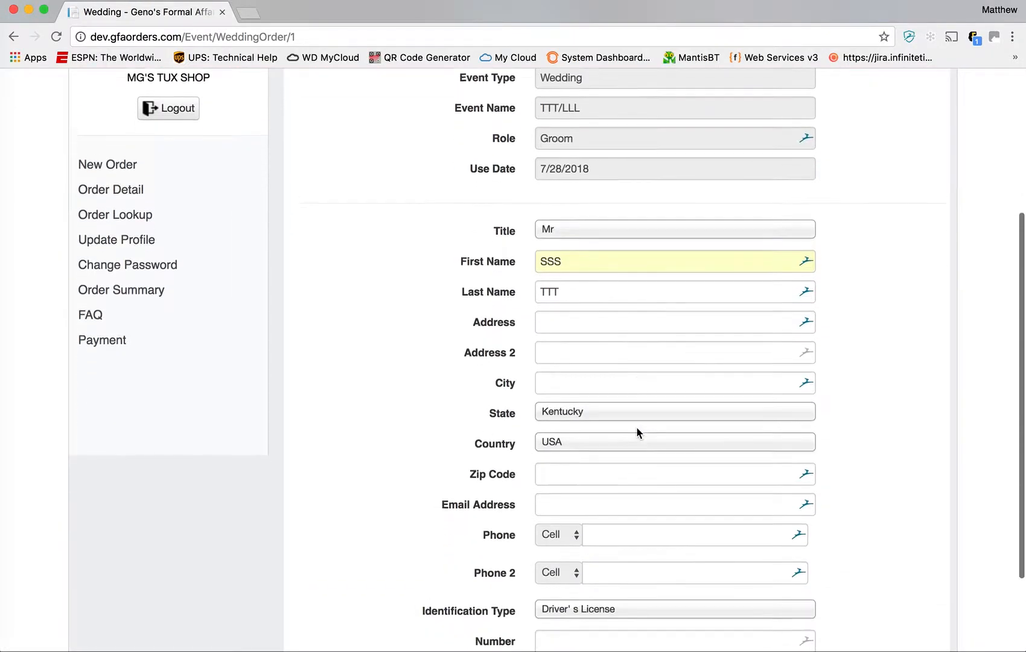
pyautogui.scroll(-1, 637, 426)
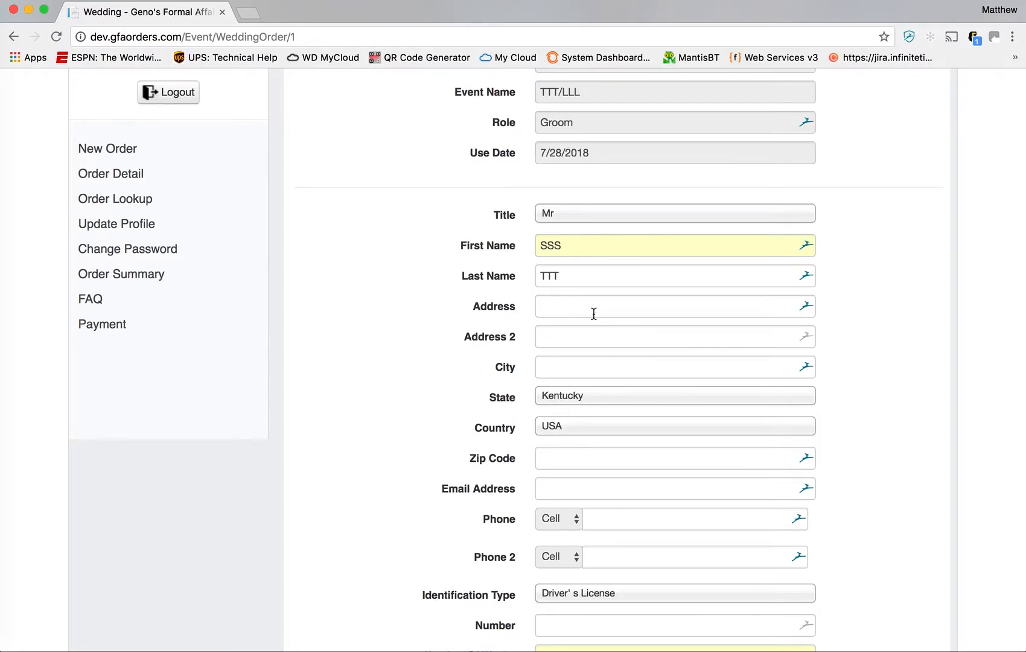
pyautogui.scroll(-3, 617, 438)
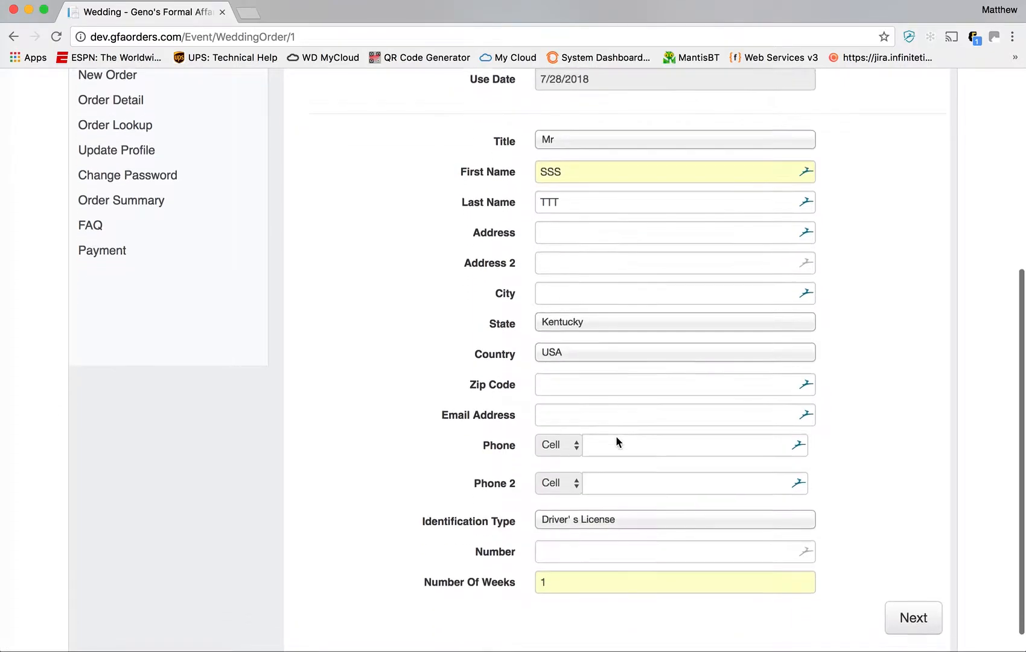
pyautogui.scroll(6, 616, 437)
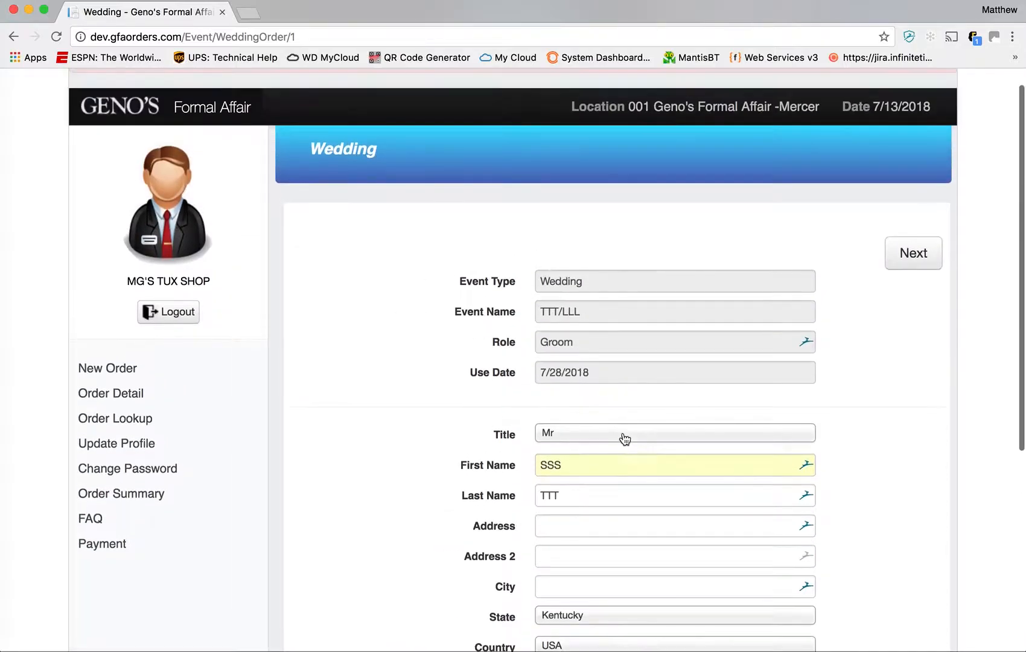
pyautogui.click(914, 263)
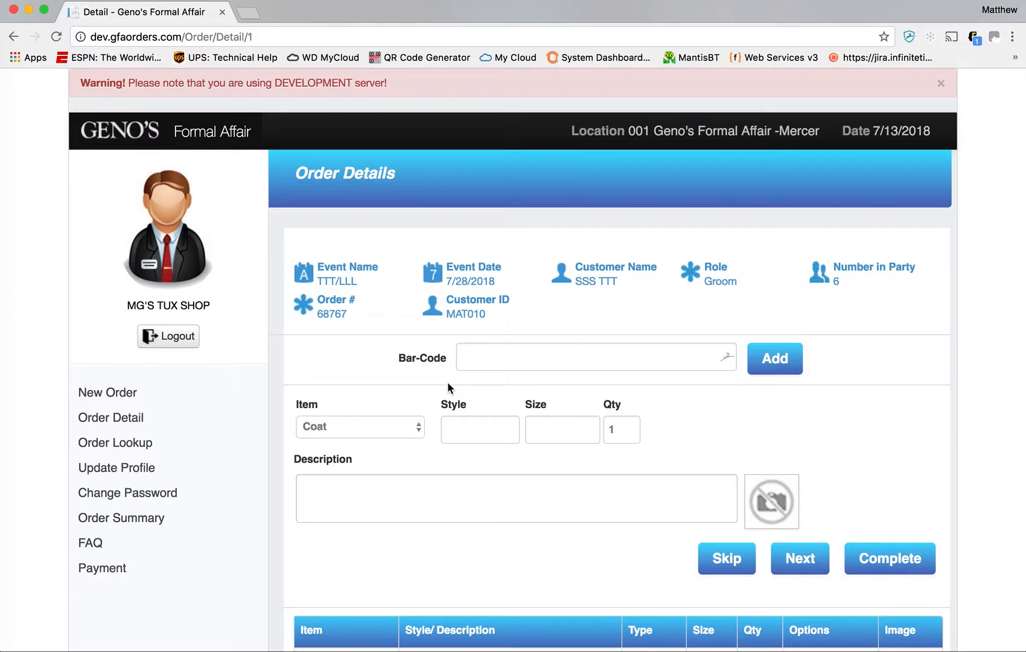
# - Set the groom's coat size to 40R and pants outseam to 40
pyautogui.scroll(-5, 488, 336)
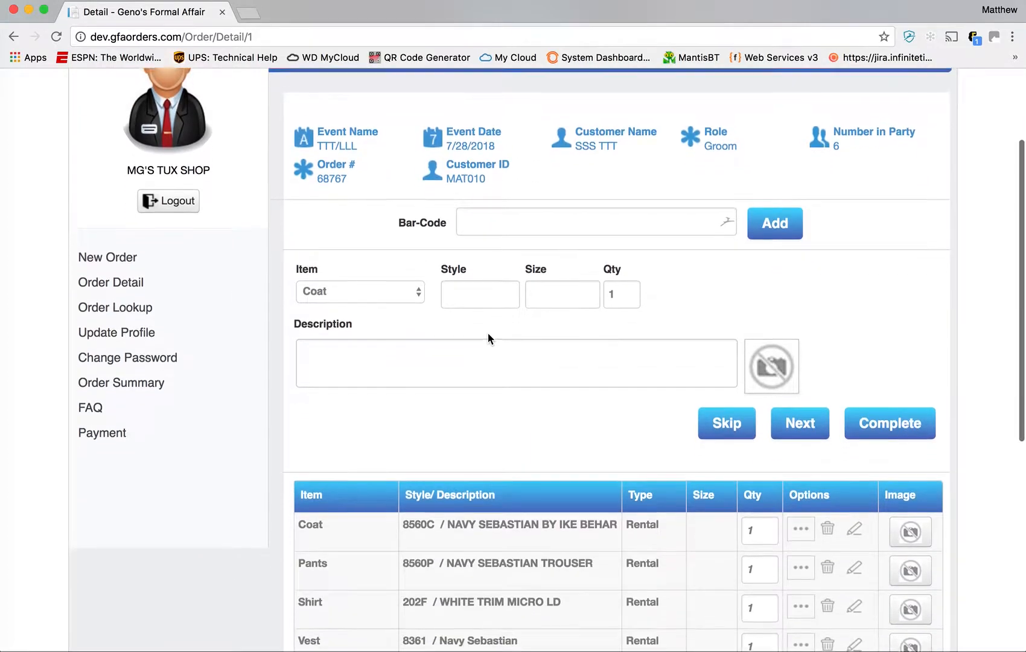
pyautogui.scroll(-2, 488, 337)
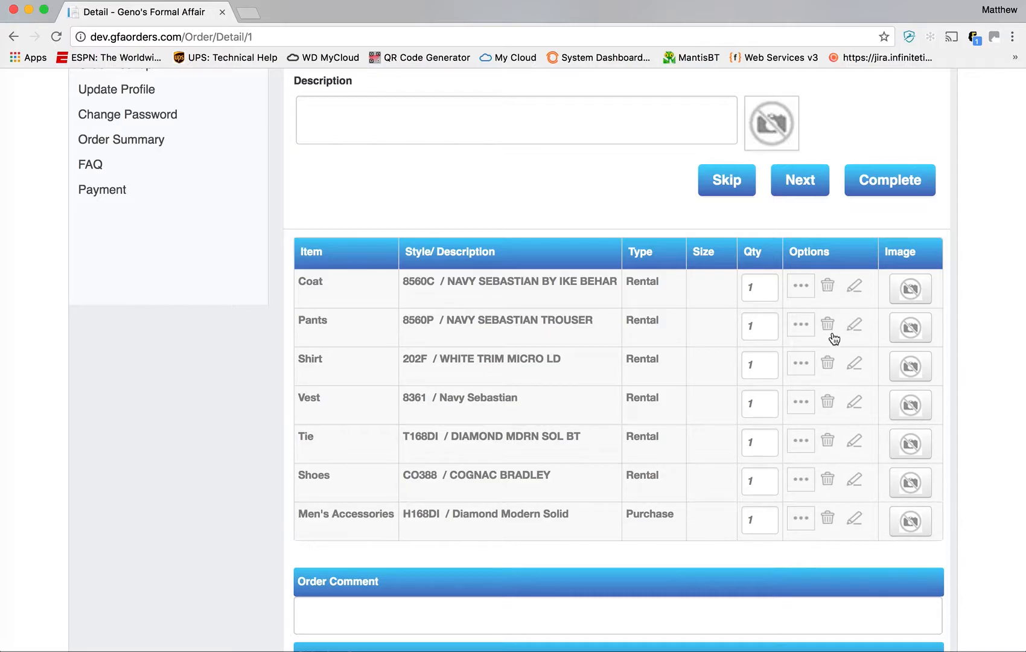
pyautogui.click(854, 287)
pyautogui.click(477, 360)
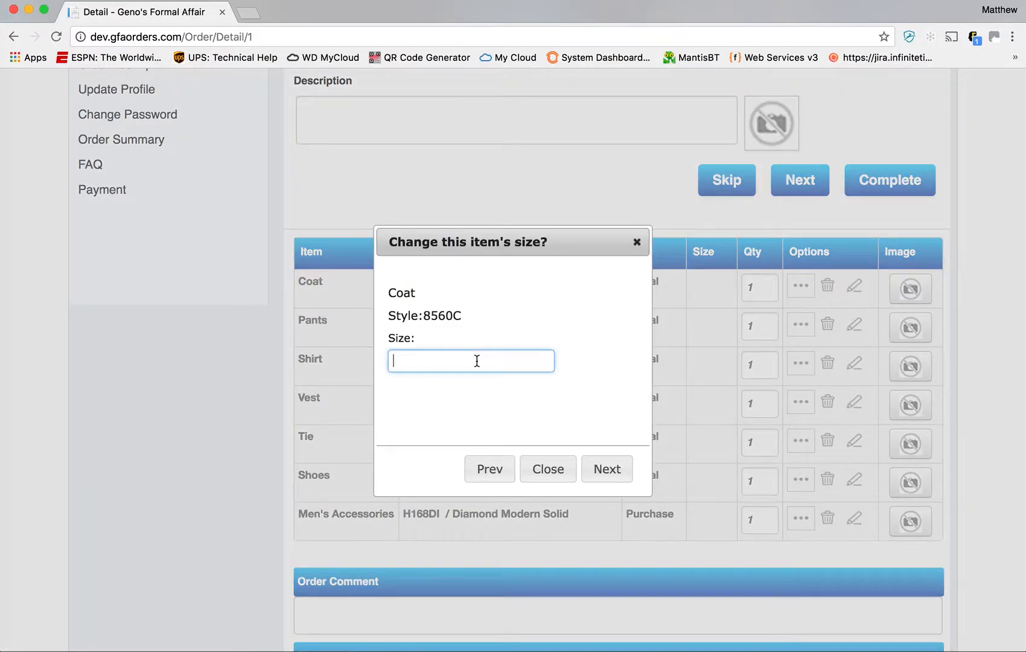
pyautogui.write('40R')
pyautogui.press('Tab')
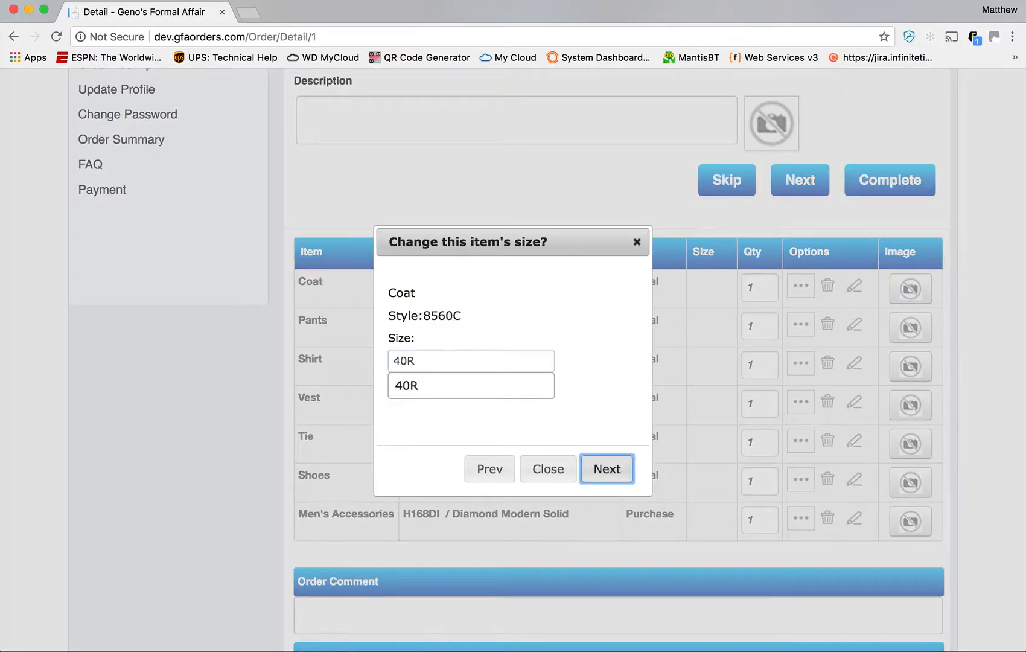
pyautogui.press('Return')
pyautogui.press('Tab')
pyautogui.write('40')
pyautogui.press('Tab')
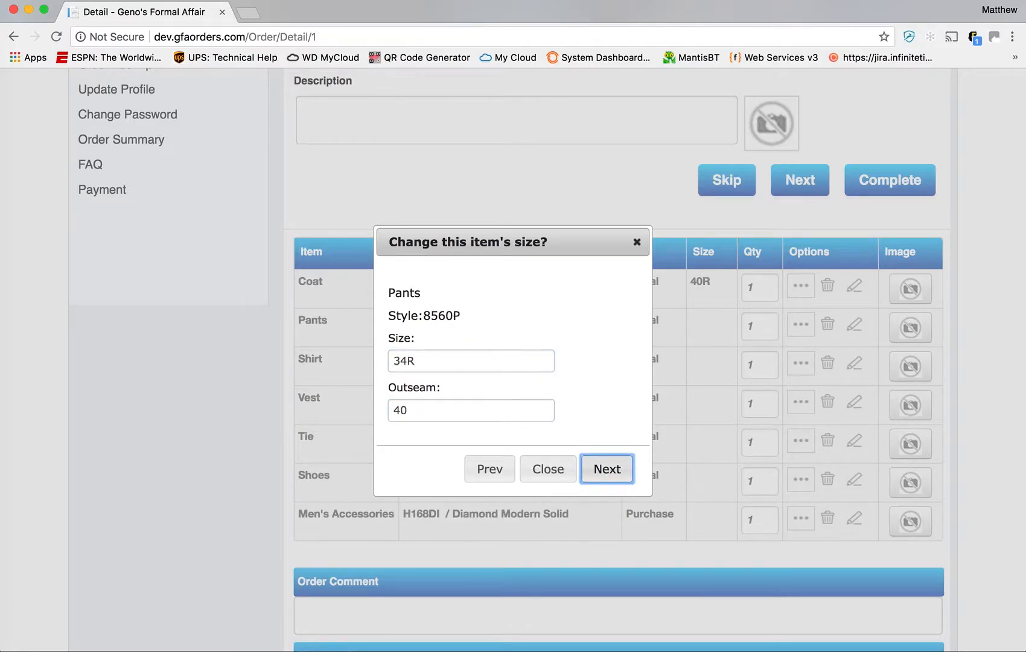
pyautogui.press('Return')
# - Size the shirt M5, vest M, tie M, shoes 10M and accessories N, then finish
pyautogui.write('M5')
pyautogui.press('Tab')
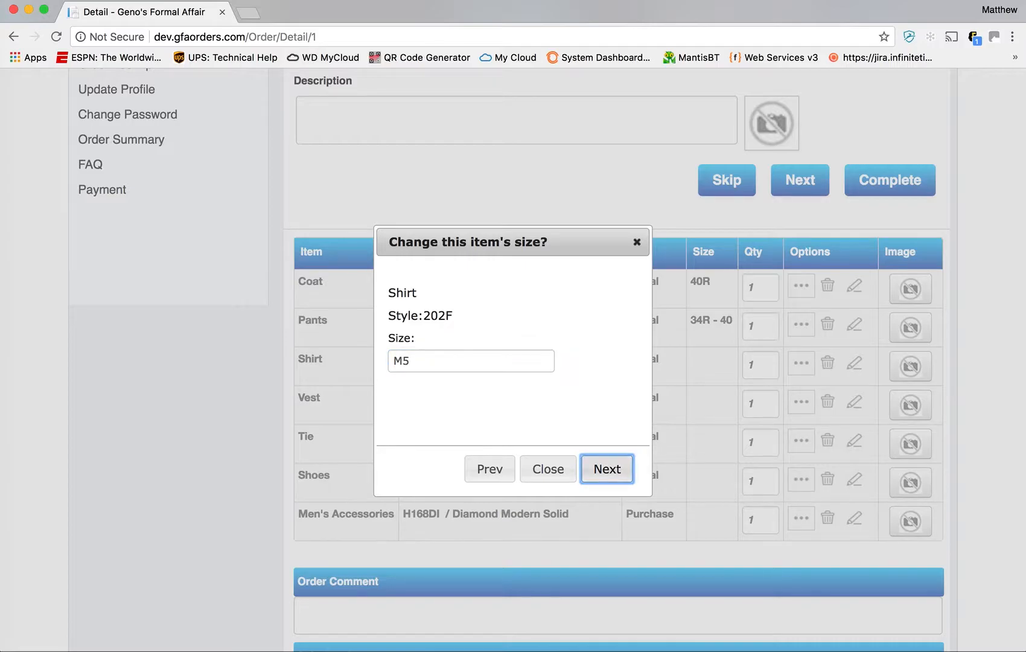
pyautogui.press('Return')
pyautogui.write('M')
pyautogui.press('Tab')
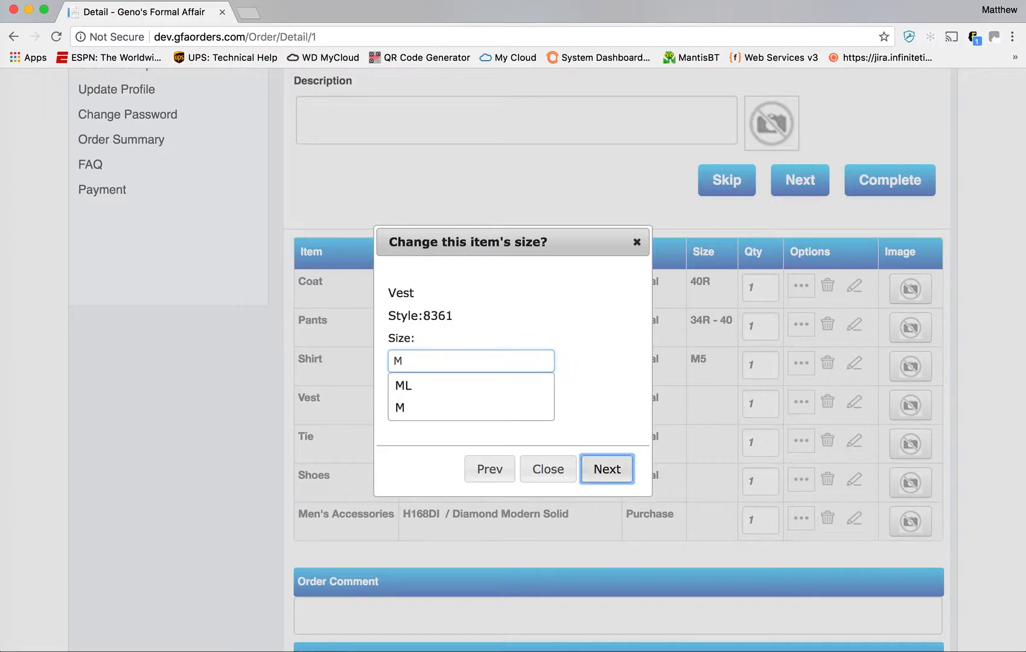
pyautogui.press('Return')
pyautogui.write('M')
pyautogui.press('Tab')
pyautogui.press('Return')
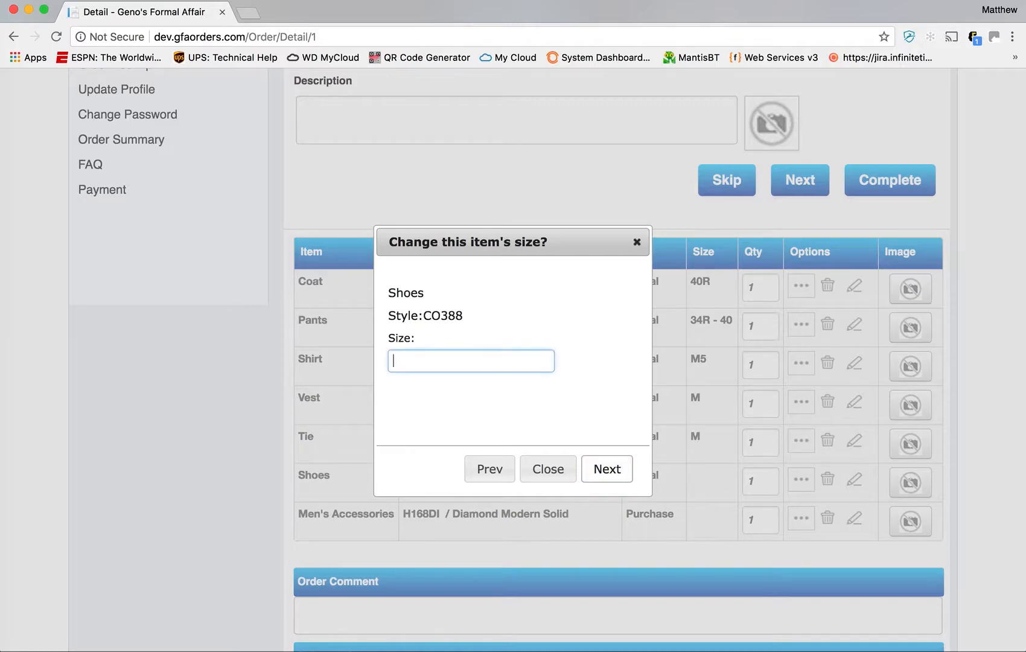
pyautogui.write('10M')
pyautogui.press('Tab')
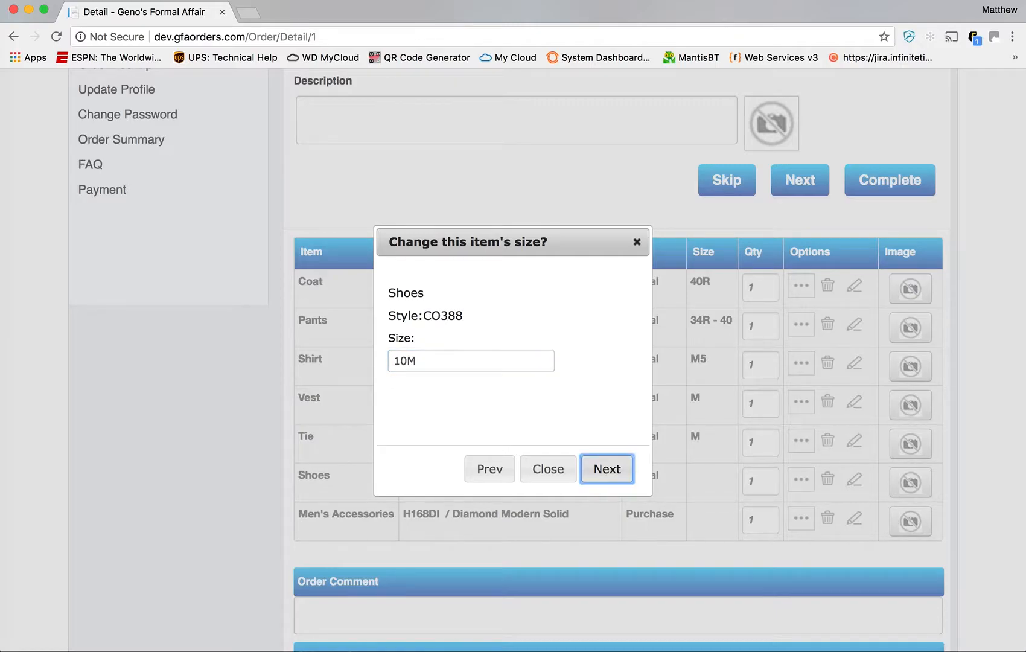
pyautogui.press('Return')
pyautogui.write('N')
pyautogui.press('Tab')
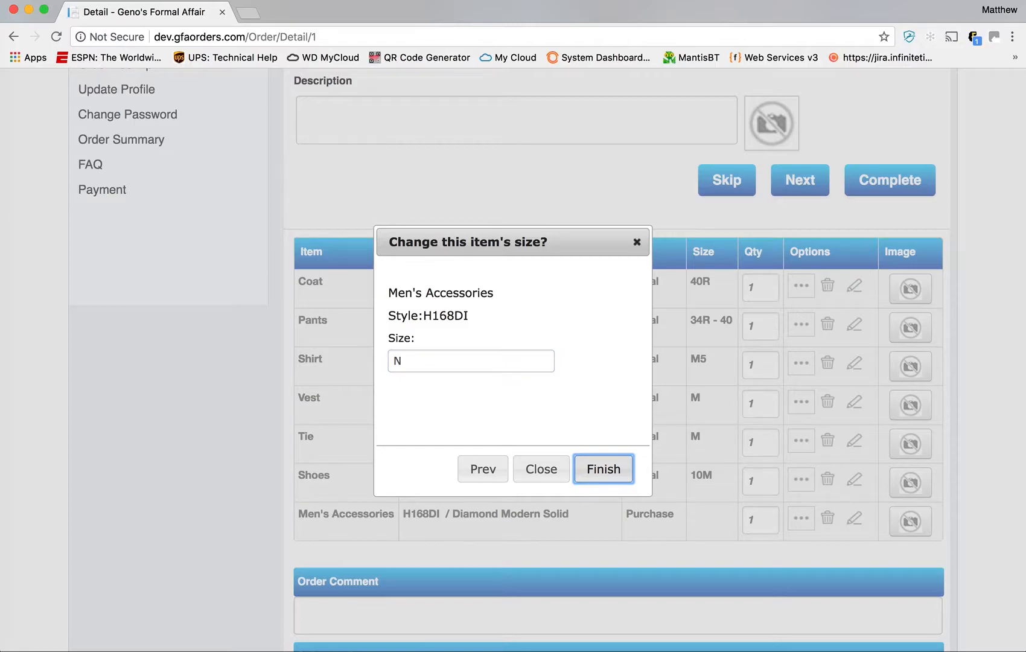
pyautogui.press('Return')
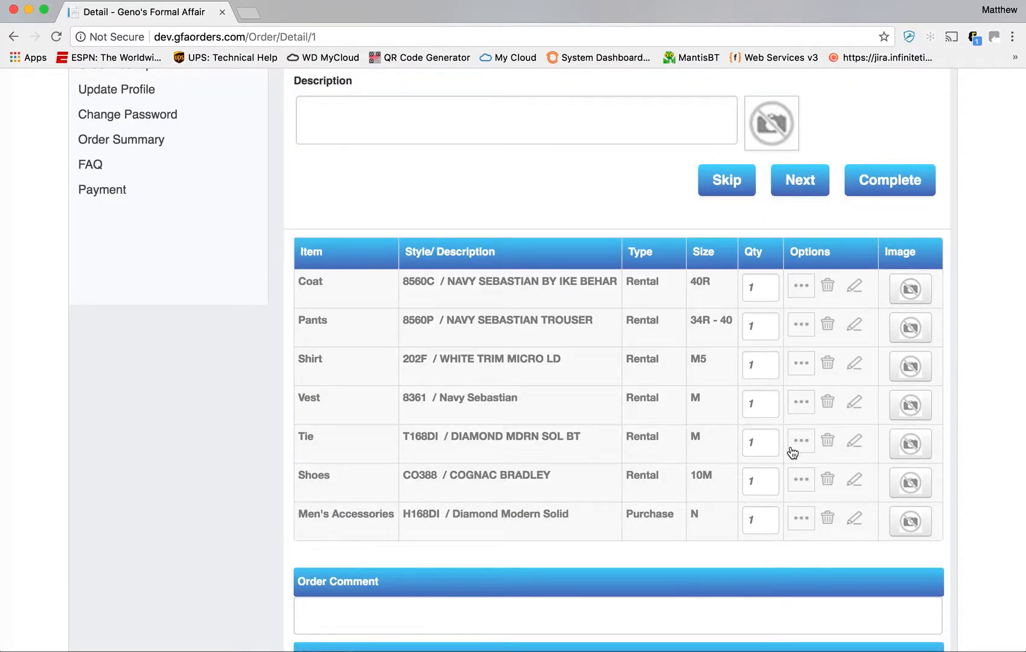
# - Submit the groom's sized items to open the 7/28/2018 order summary
pyautogui.scroll(-3, 793, 453)
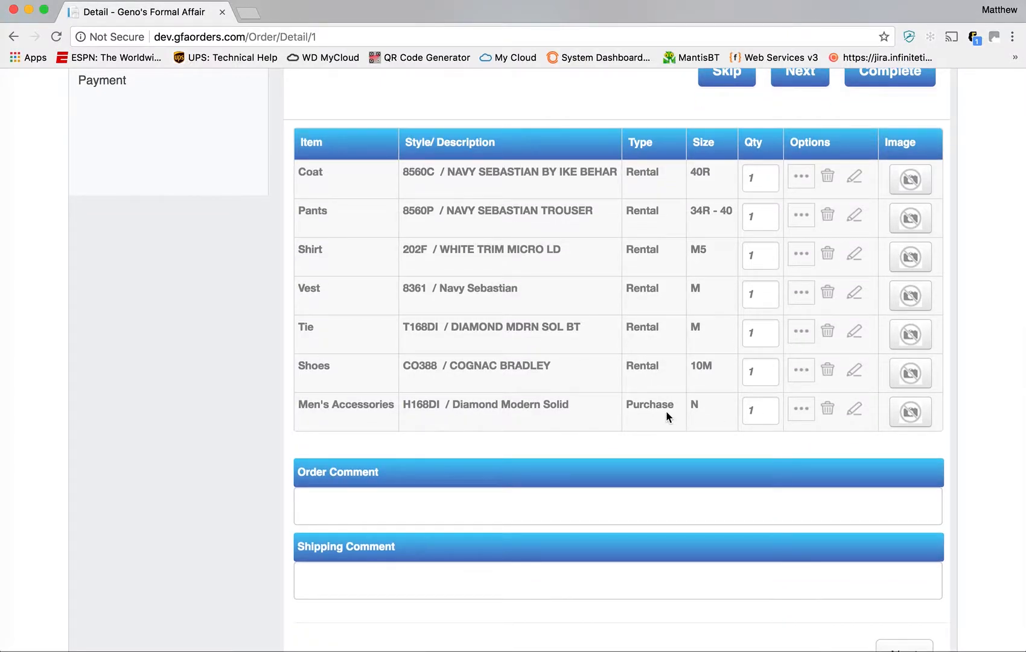
pyautogui.scroll(-2, 665, 411)
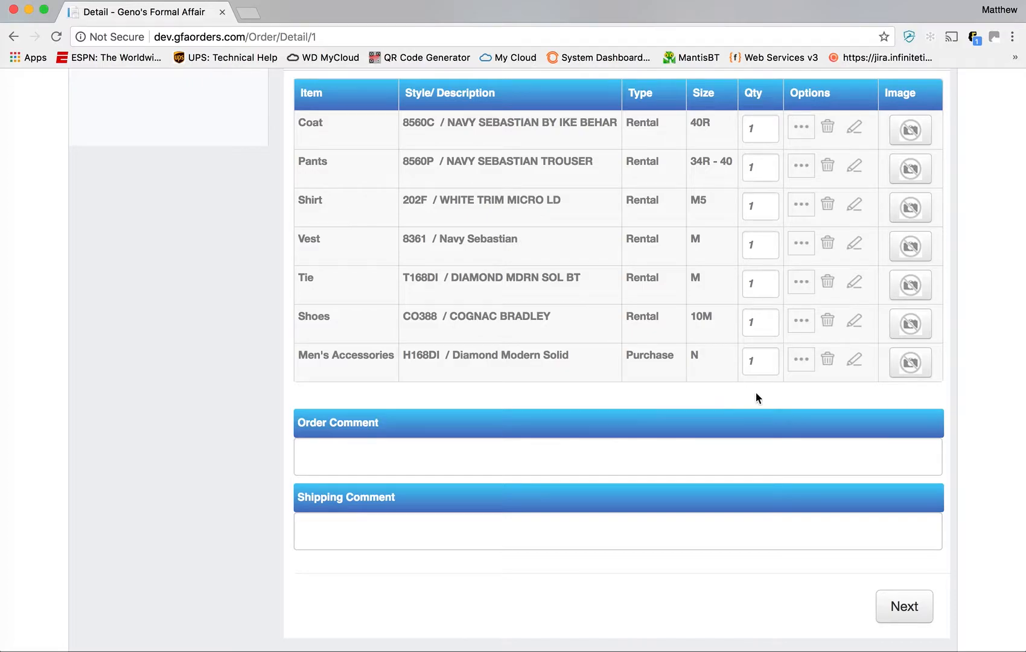
pyautogui.scroll(1, 754, 392)
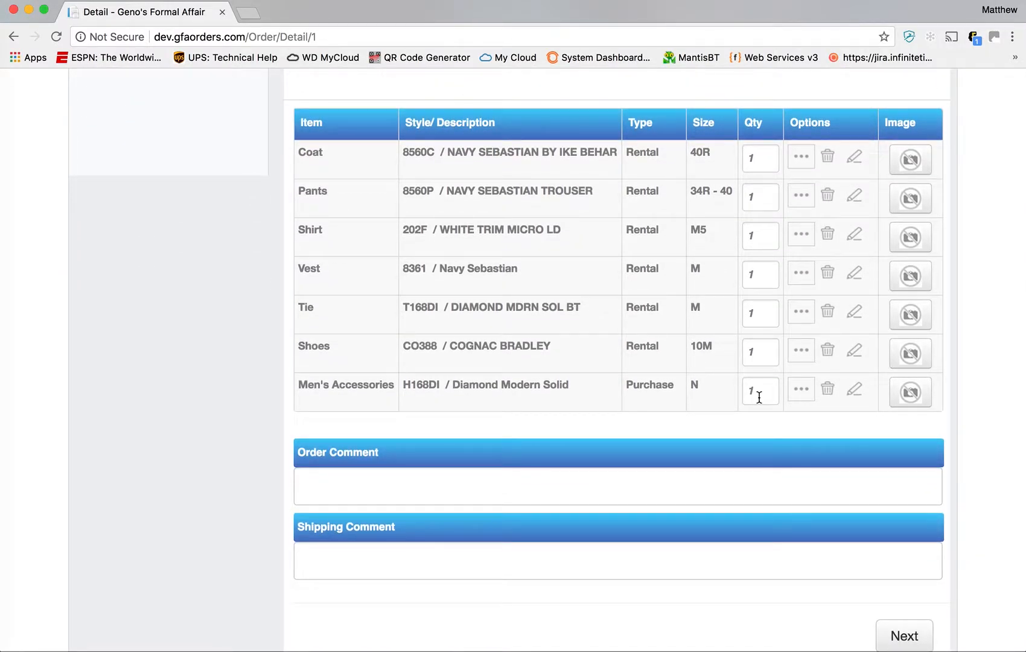
pyautogui.scroll(6, 758, 397)
pyautogui.scroll(-7, 759, 398)
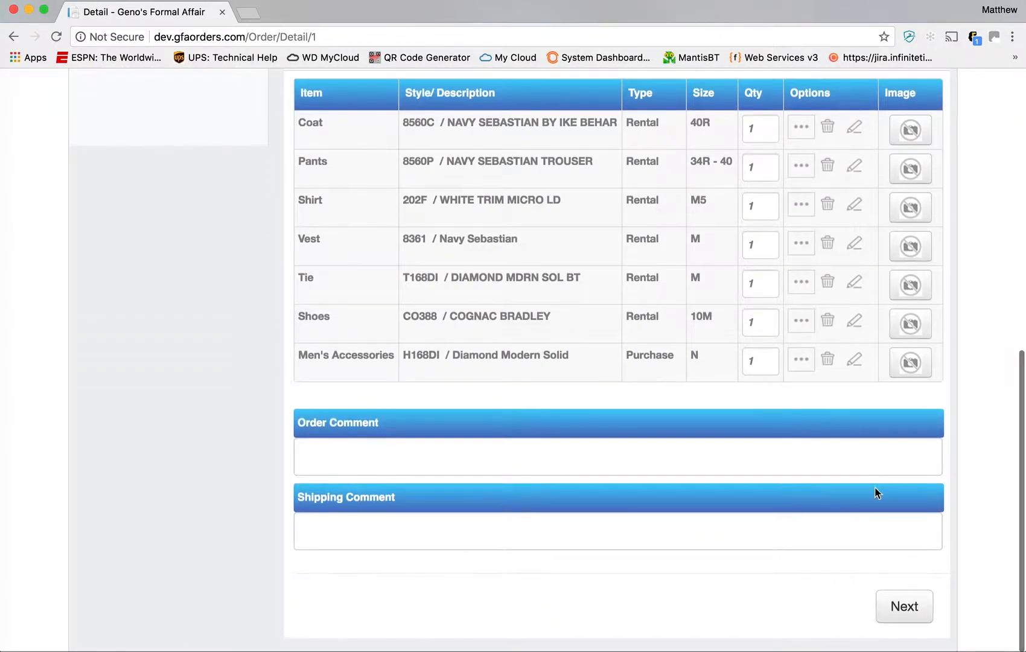
pyautogui.click(905, 609)
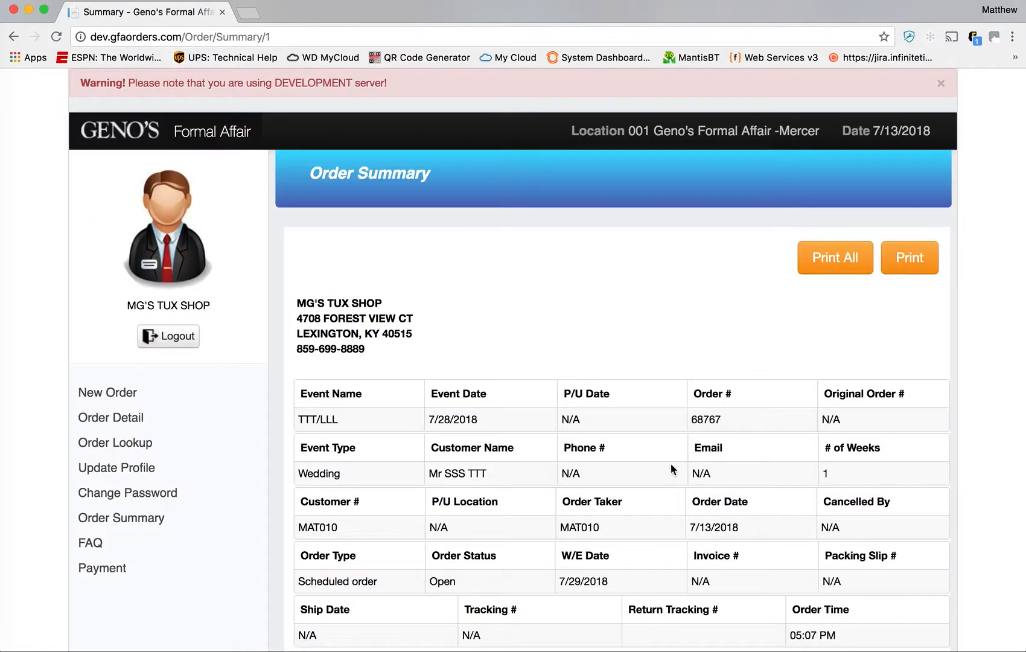
# - Look over the groom's order summary, then go back to the Wholesale home page
pyautogui.scroll(-10, 796, 365)
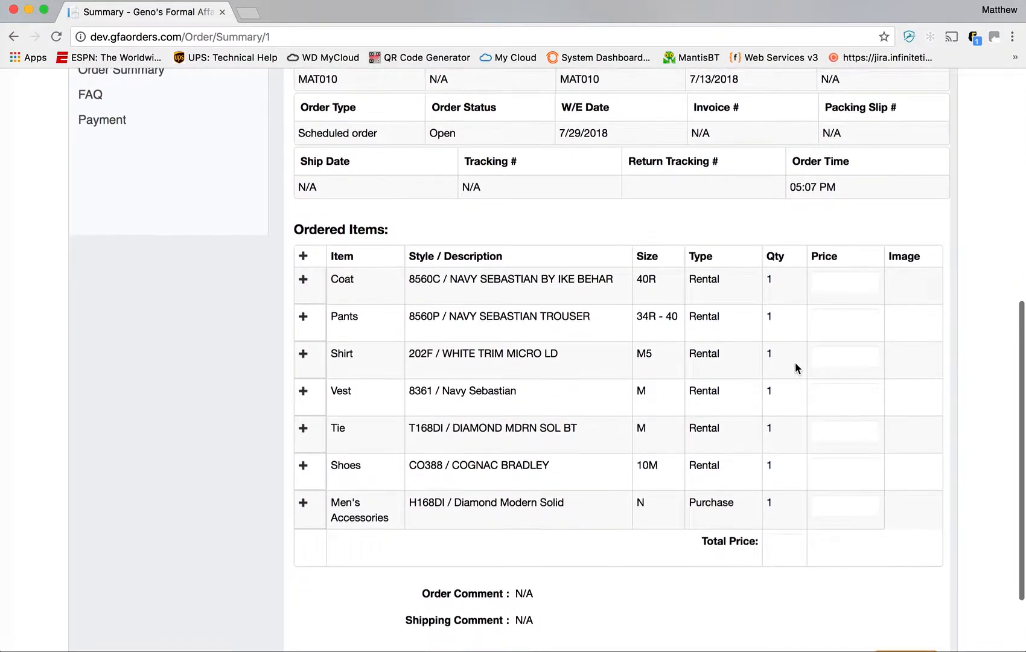
pyautogui.scroll(10, 796, 365)
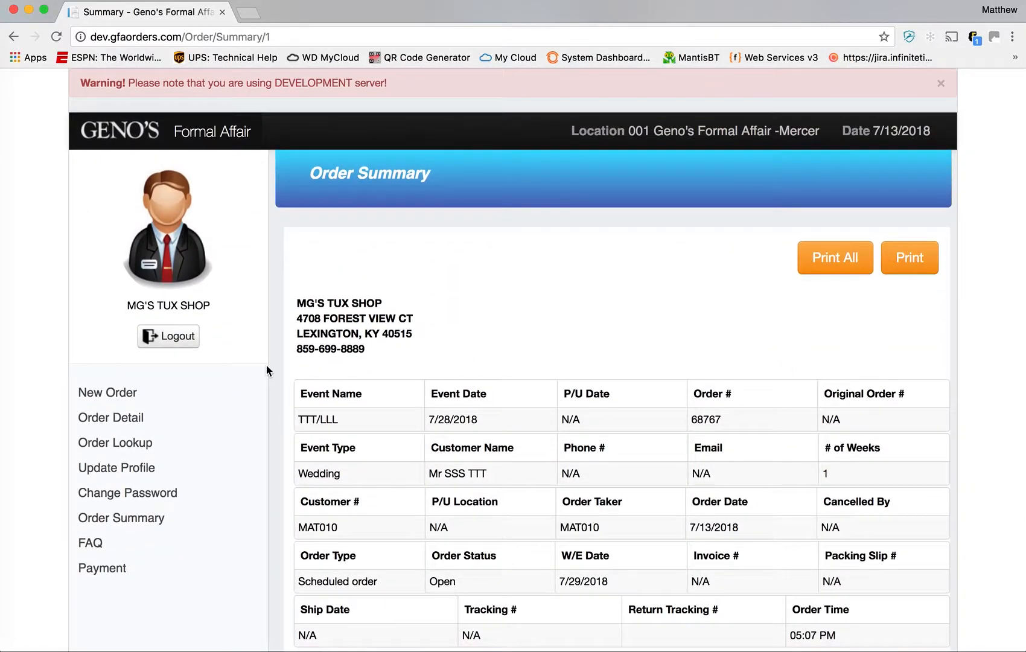
pyautogui.click(135, 140)
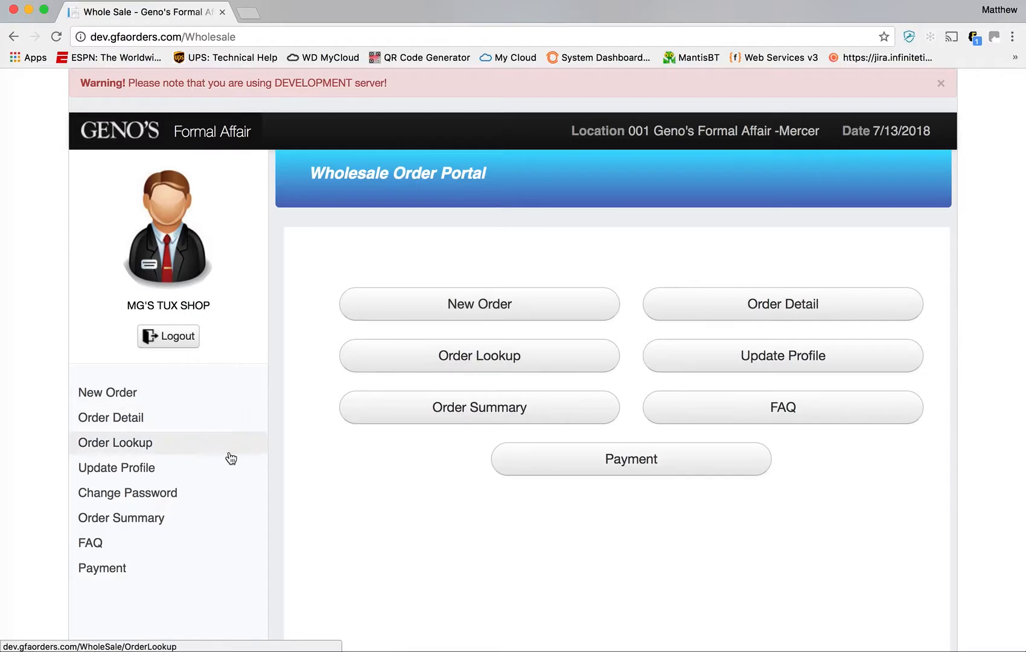
# - Search Order Lookup by order number, finding the Tates Creek High School Ticket Printed order
pyautogui.click(485, 366)
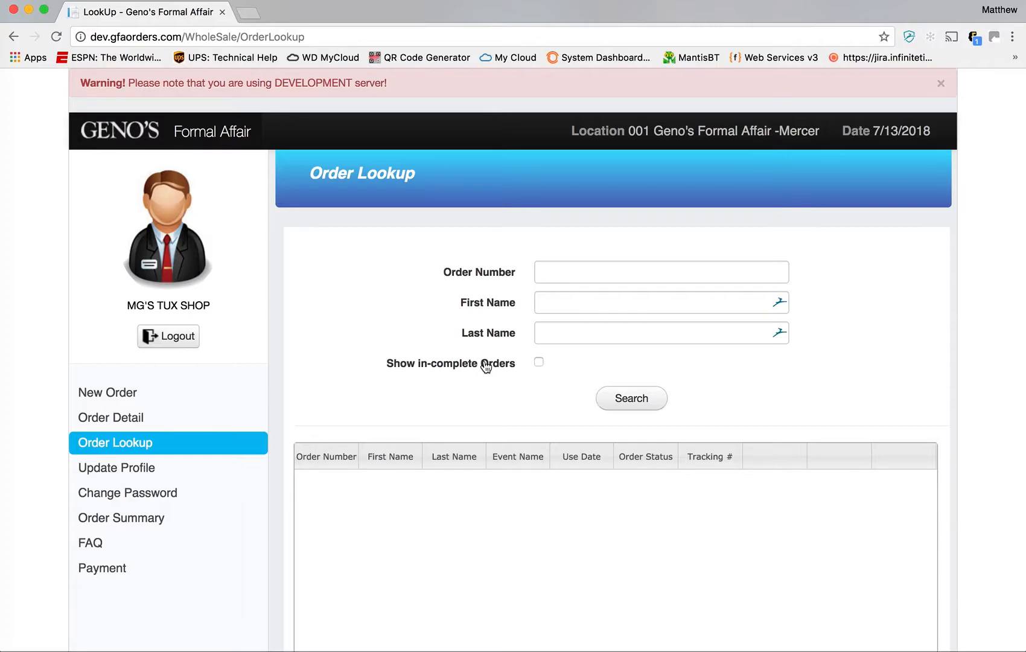
pyautogui.click(605, 281)
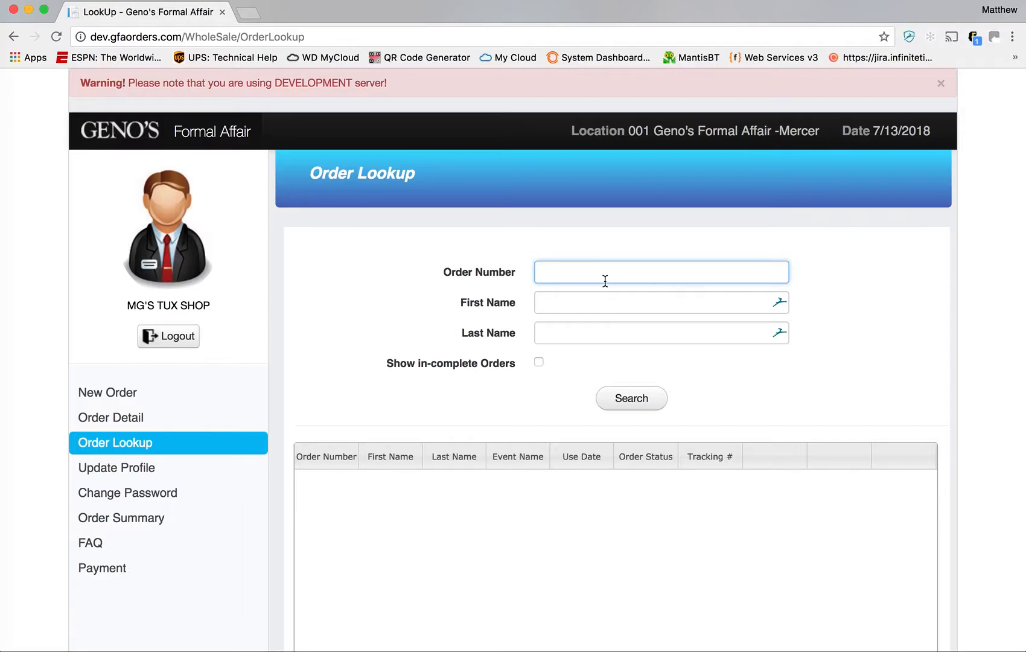
pyautogui.write('6')
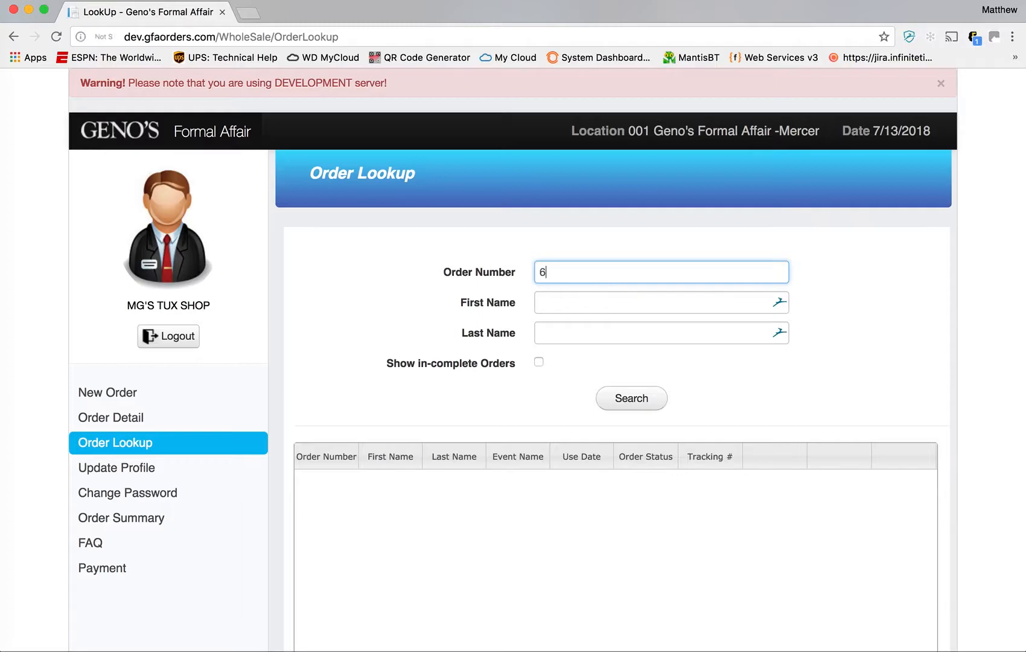
pyautogui.write('8763')
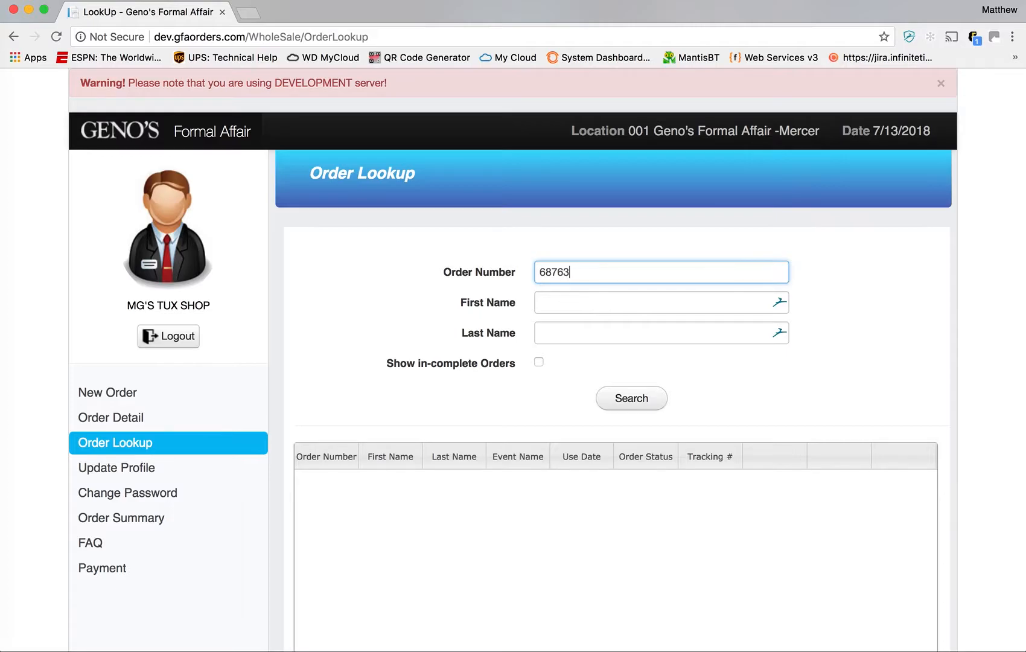
pyautogui.press('Return')
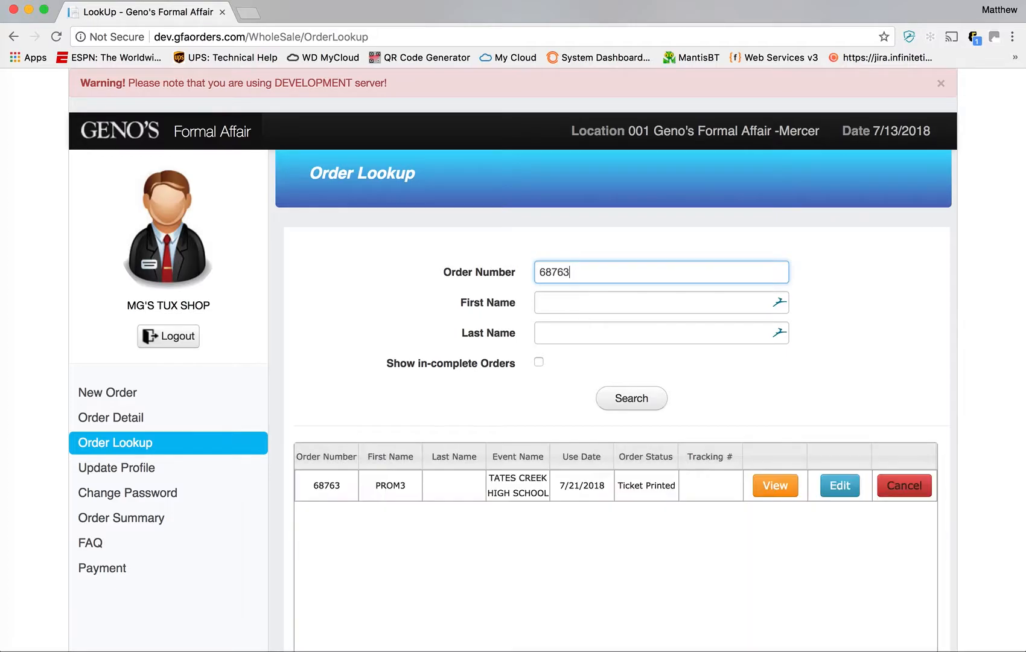
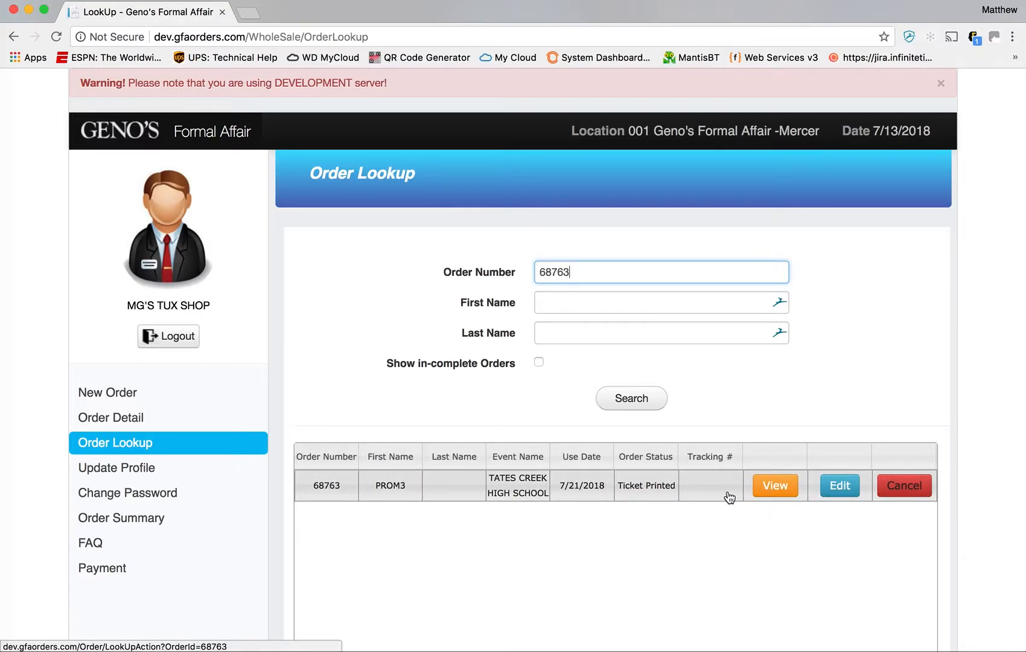
# - Look over order 68763's summary, then return to Order Lookup
pyautogui.click(780, 493)
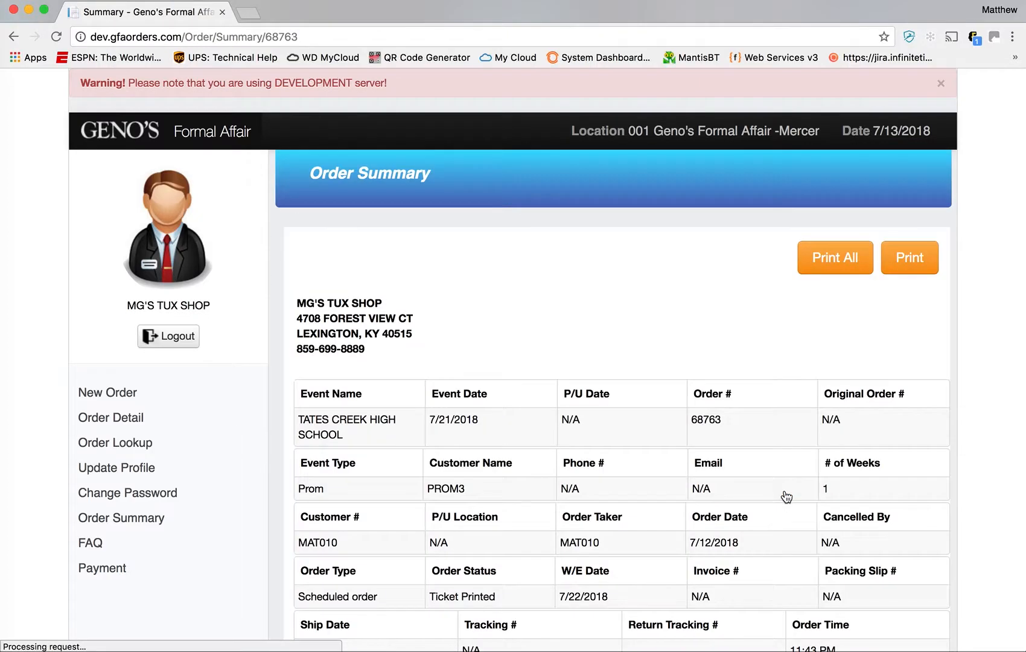
pyautogui.scroll(-2, 658, 422)
pyautogui.scroll(-3, 656, 387)
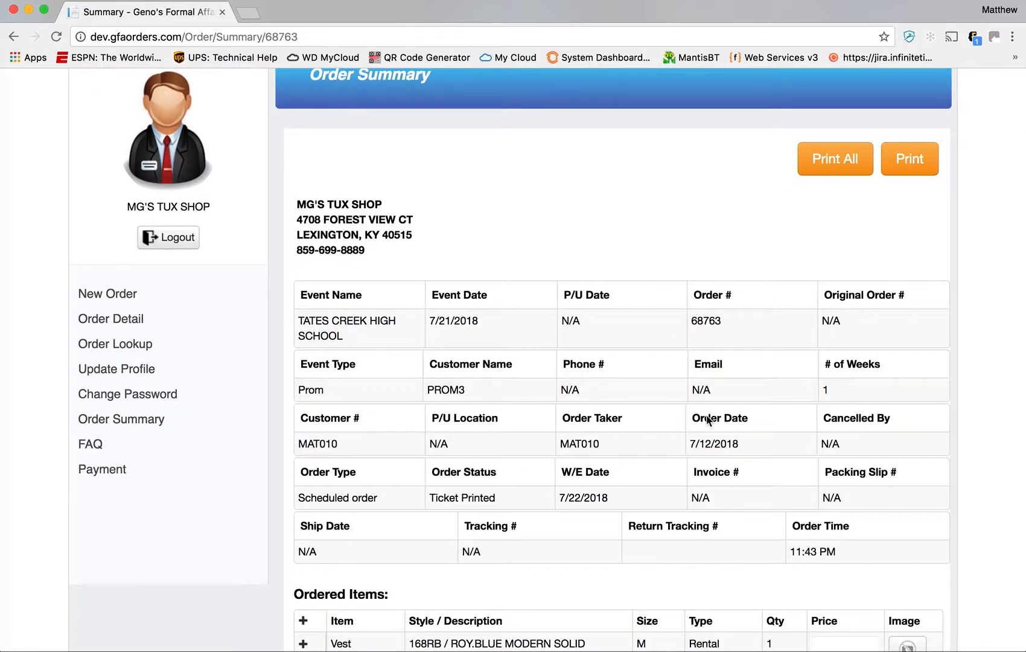
pyautogui.scroll(-5, 700, 422)
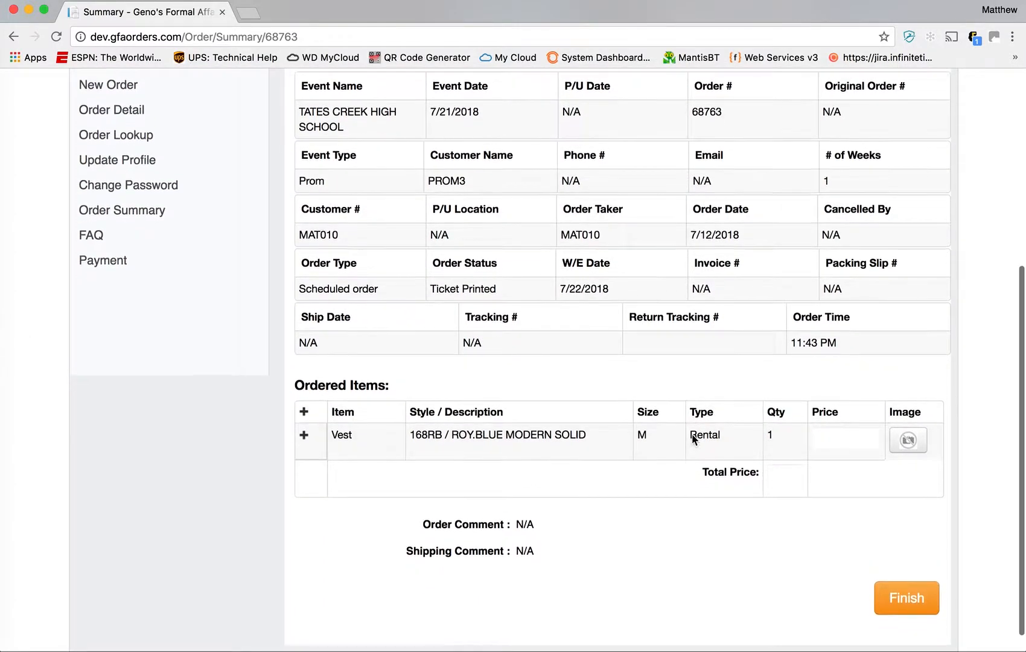
pyautogui.scroll(10, 694, 441)
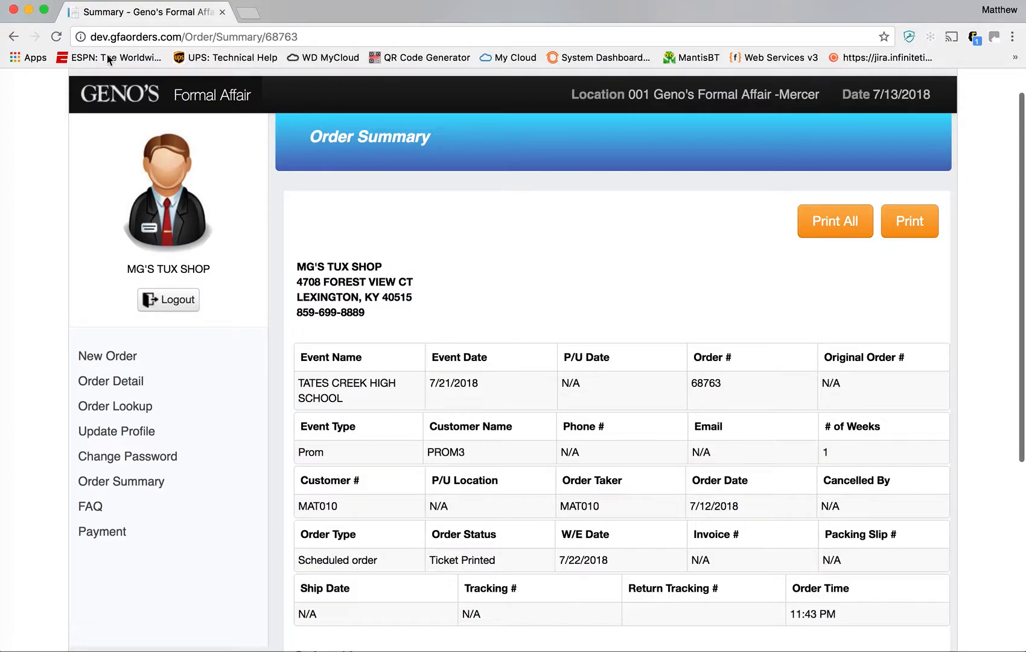
pyautogui.click(14, 37)
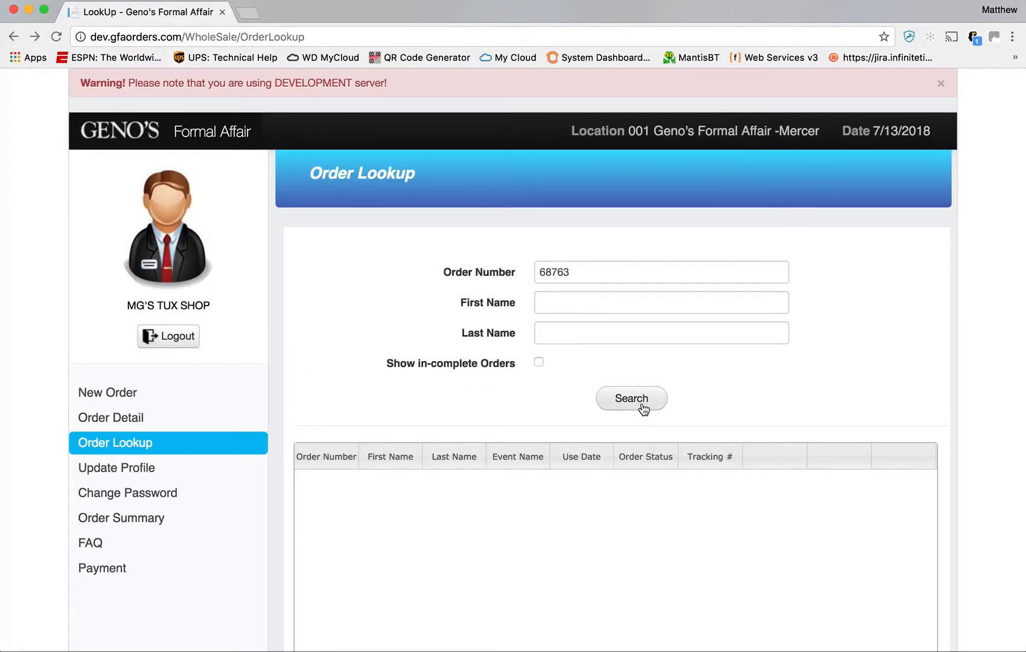
# - Reopen order 68763 for editing and change the vest size from M to L
pyautogui.click(642, 406)
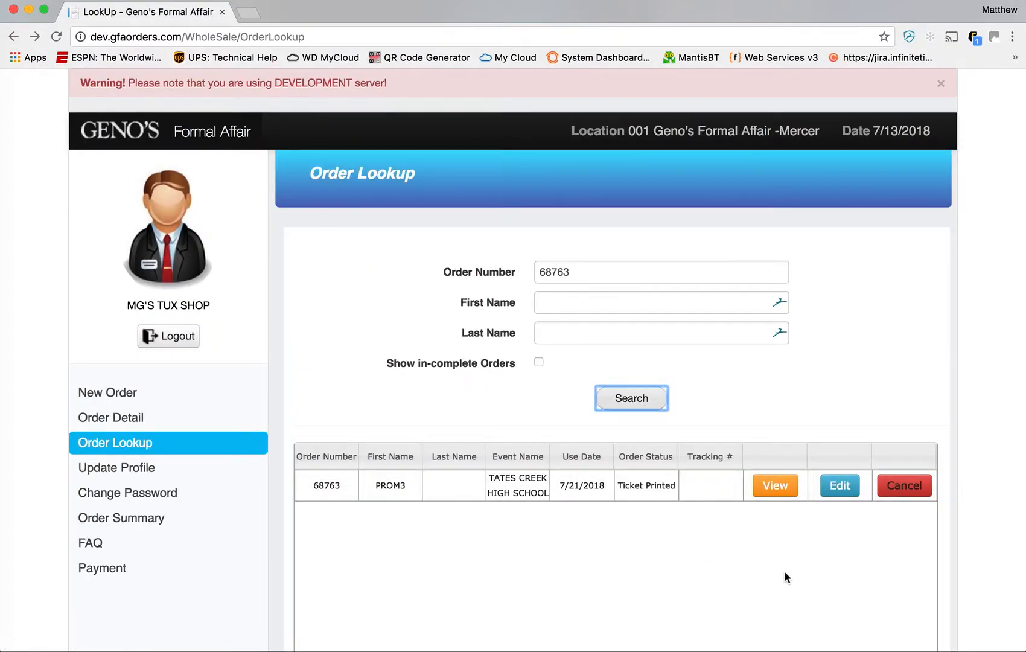
pyautogui.click(836, 489)
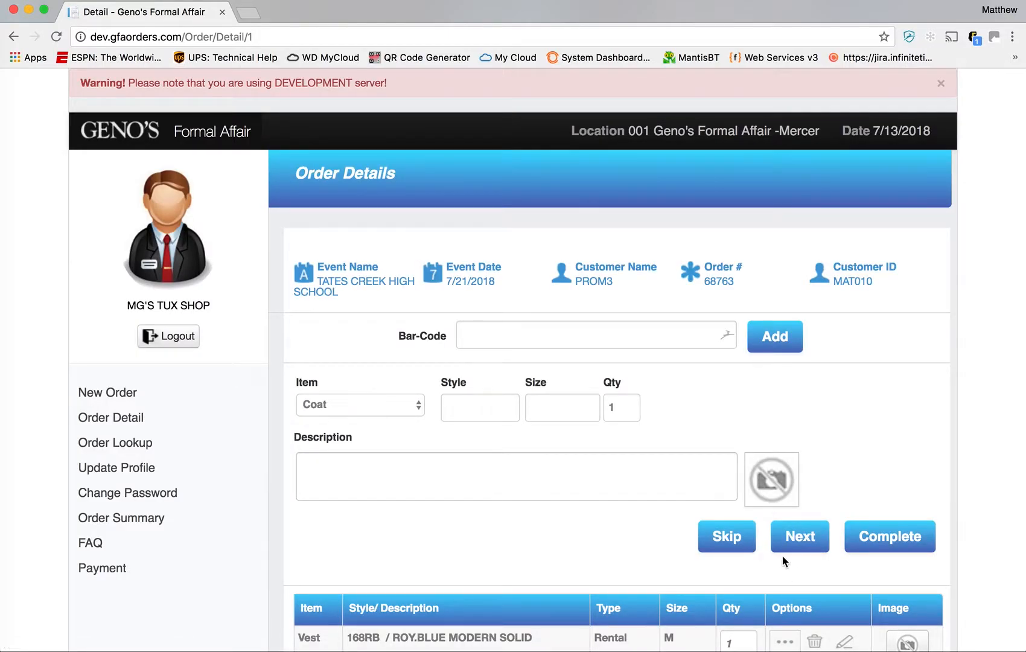
pyautogui.scroll(-3, 664, 507)
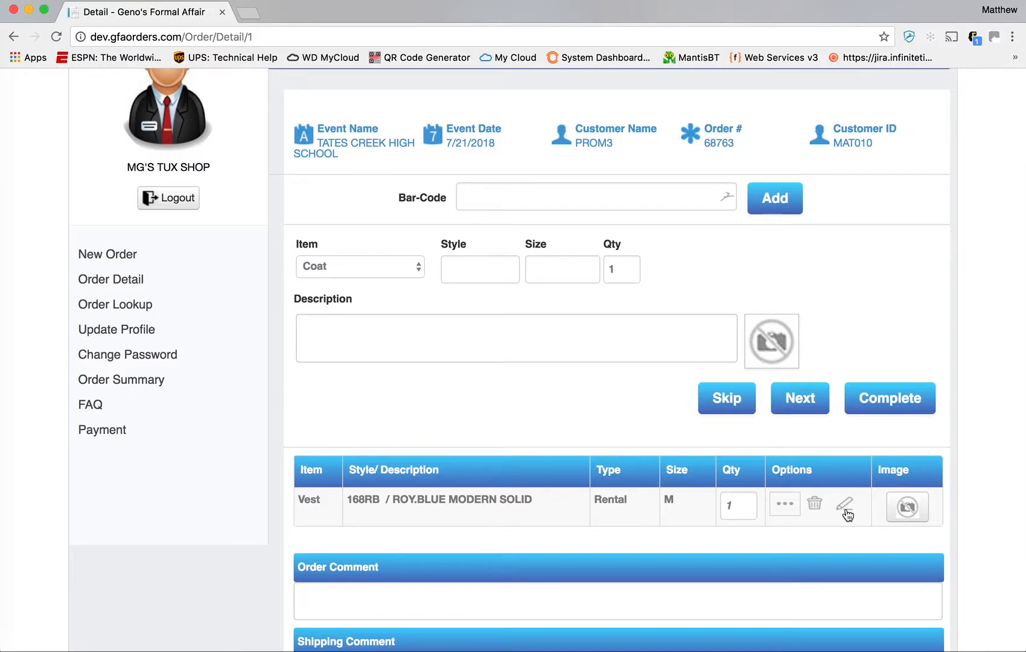
pyautogui.click(844, 504)
pyautogui.moveTo(448, 362); pyautogui.dragTo(375, 362)
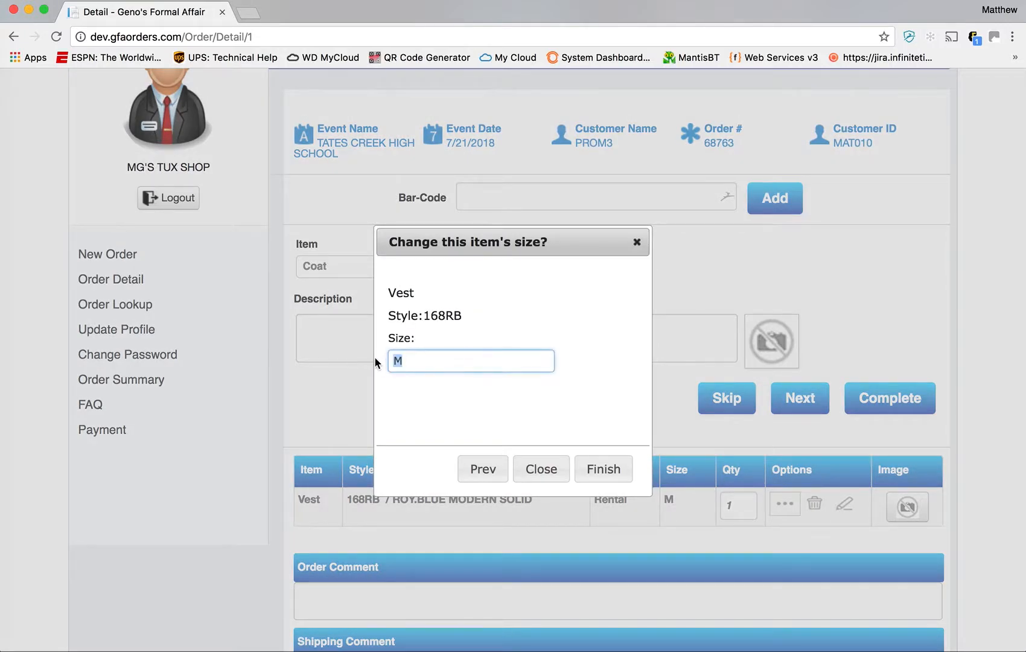
pyautogui.write('L')
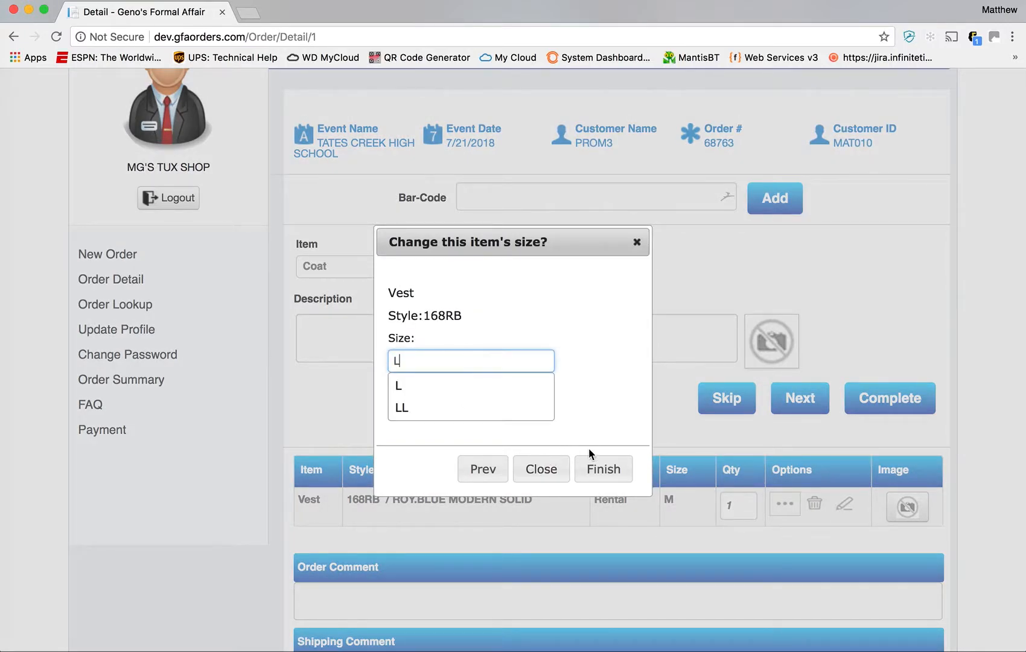
pyautogui.click(454, 389)
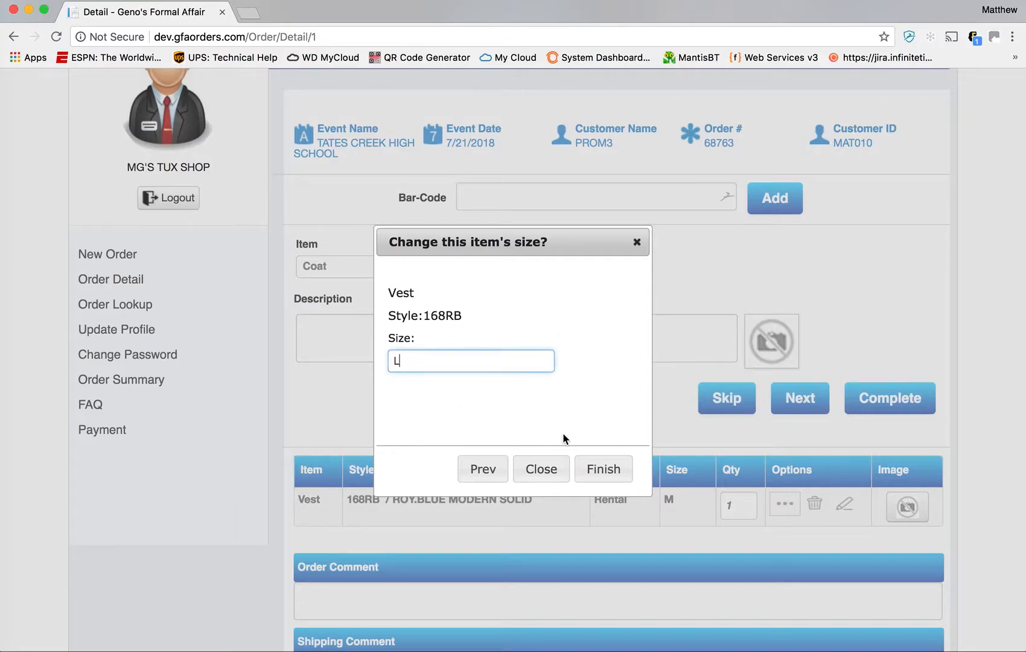
pyautogui.click(613, 478)
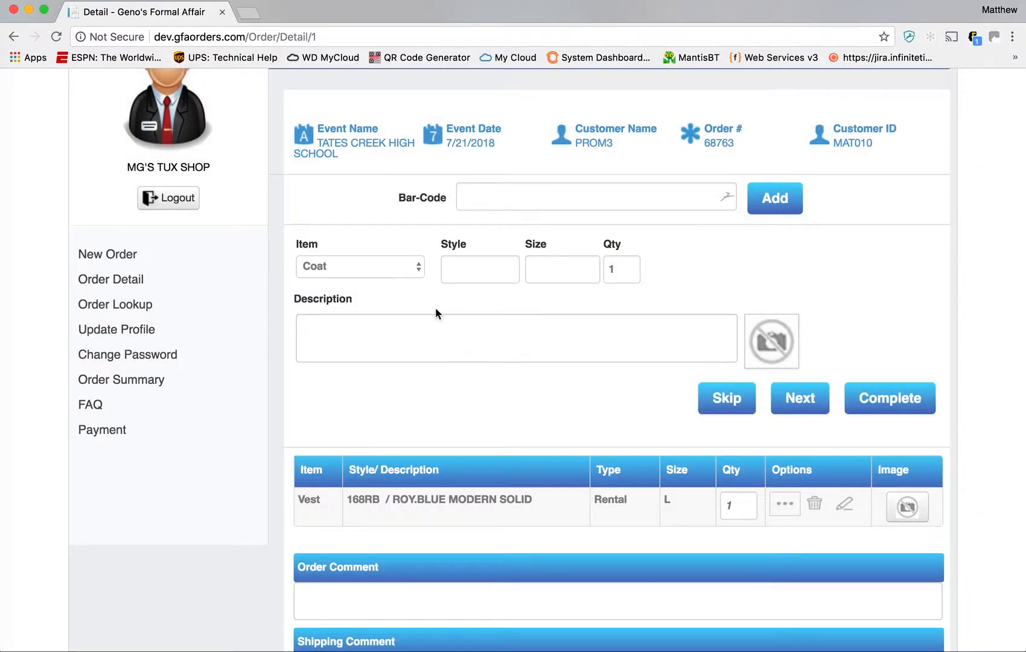
# - Add CO388 Cognac Bradley shoes in size 10M and proceed to the order summary
pyautogui.click(414, 267)
pyautogui.click(411, 358)
pyautogui.click(470, 271)
pyautogui.write('CO388')
pyautogui.press('Tab')
pyautogui.write('10M')
pyautogui.press('Tab')
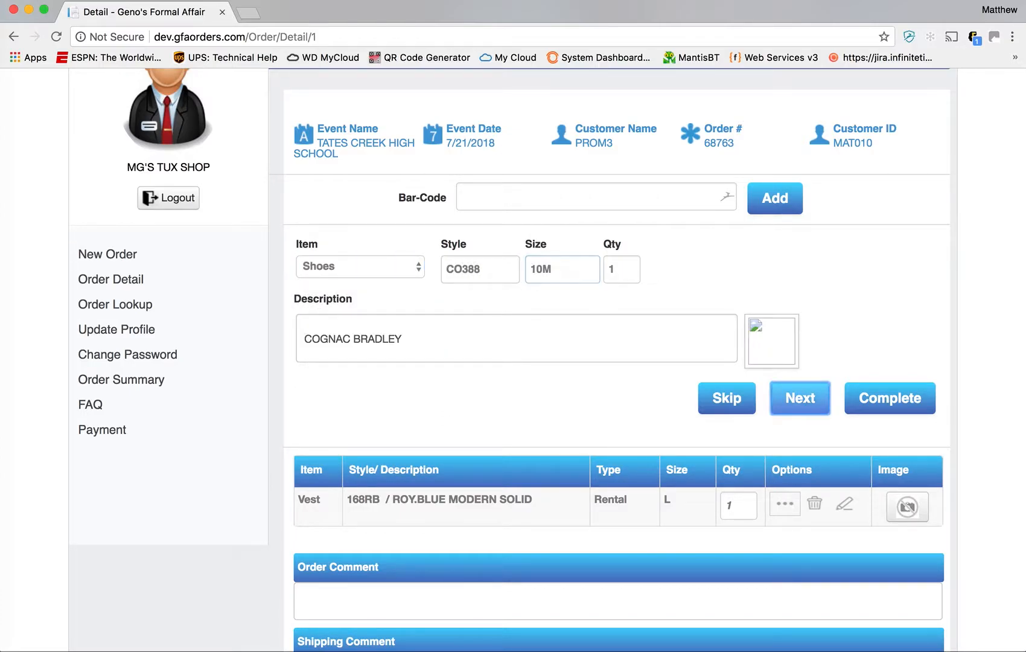
pyautogui.press('Return')
pyautogui.scroll(-3, 651, 306)
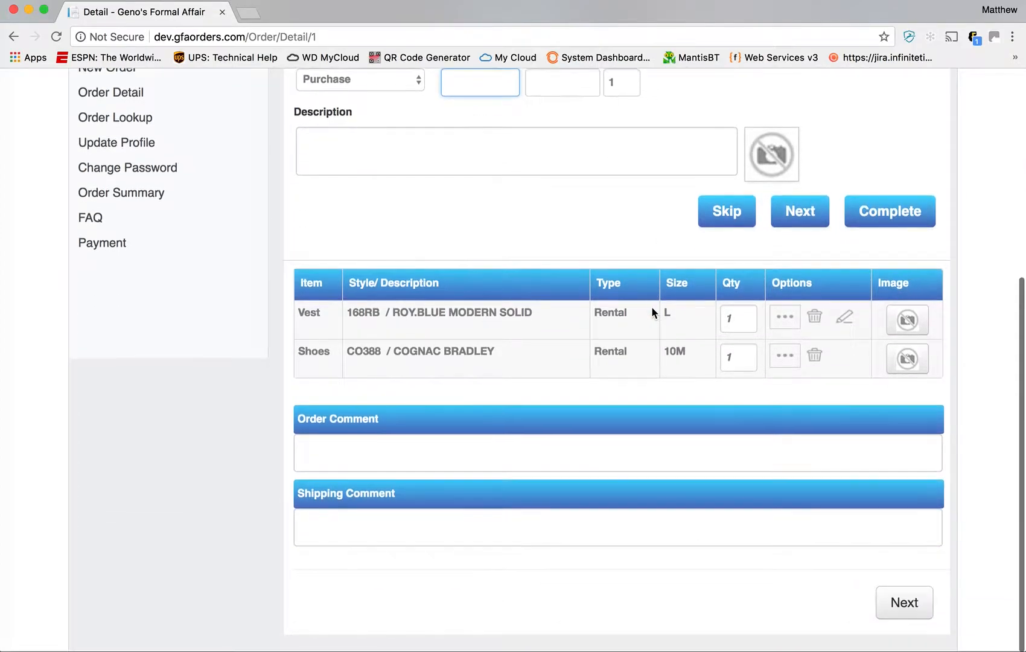
pyautogui.click(912, 609)
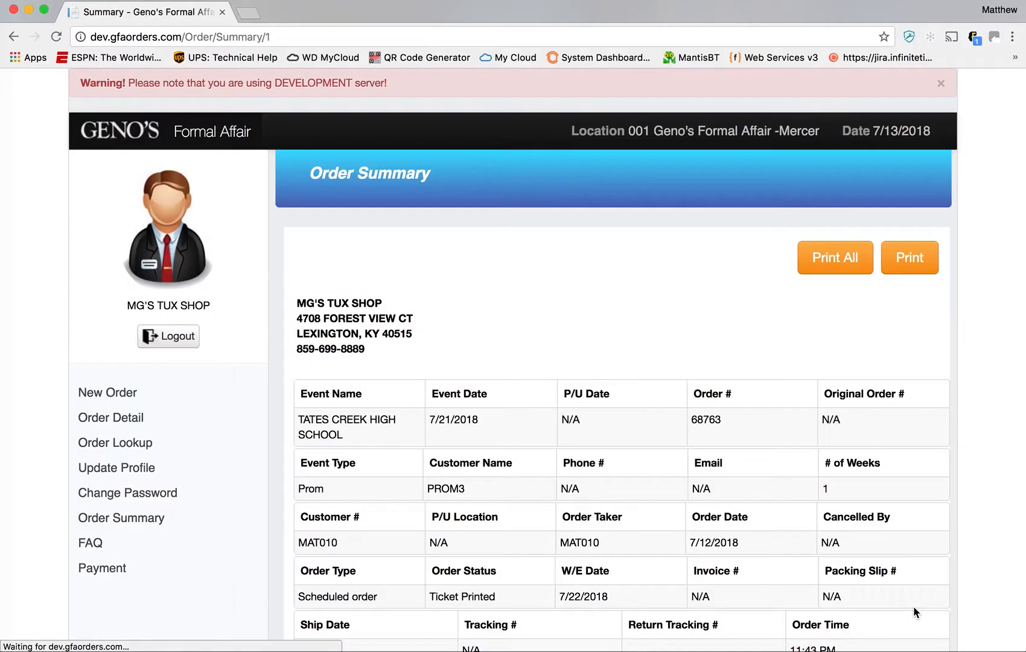
# - Check the summary's size L vest, new CO388 10M shoes line, and order comment with updater
pyautogui.scroll(-5, 725, 390)
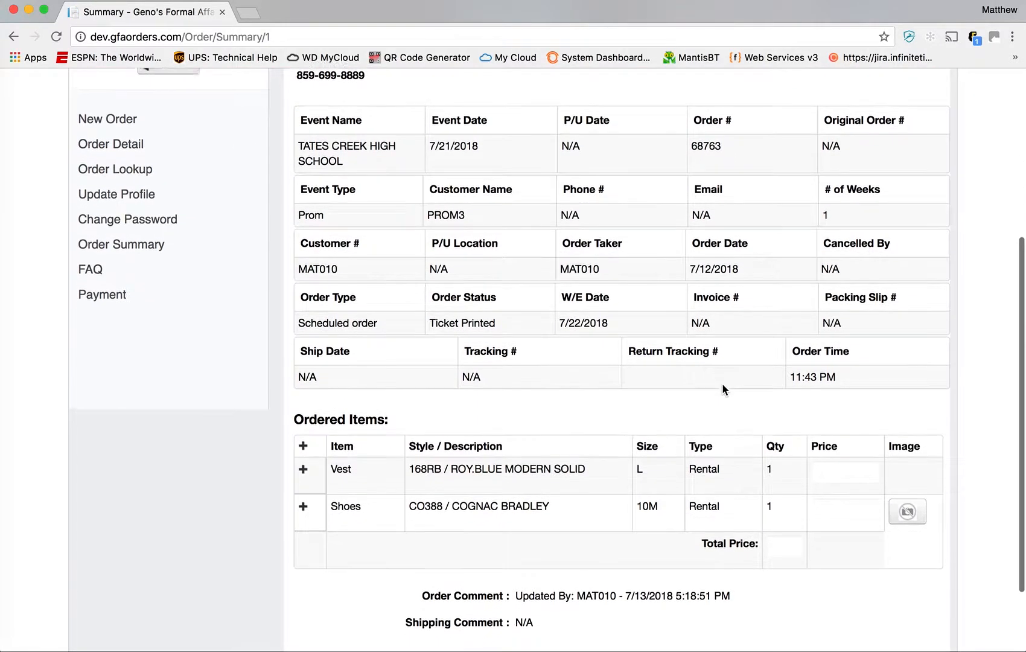
pyautogui.doubleClick(640, 467)
pyautogui.moveTo(318, 514); pyautogui.dragTo(852, 567)
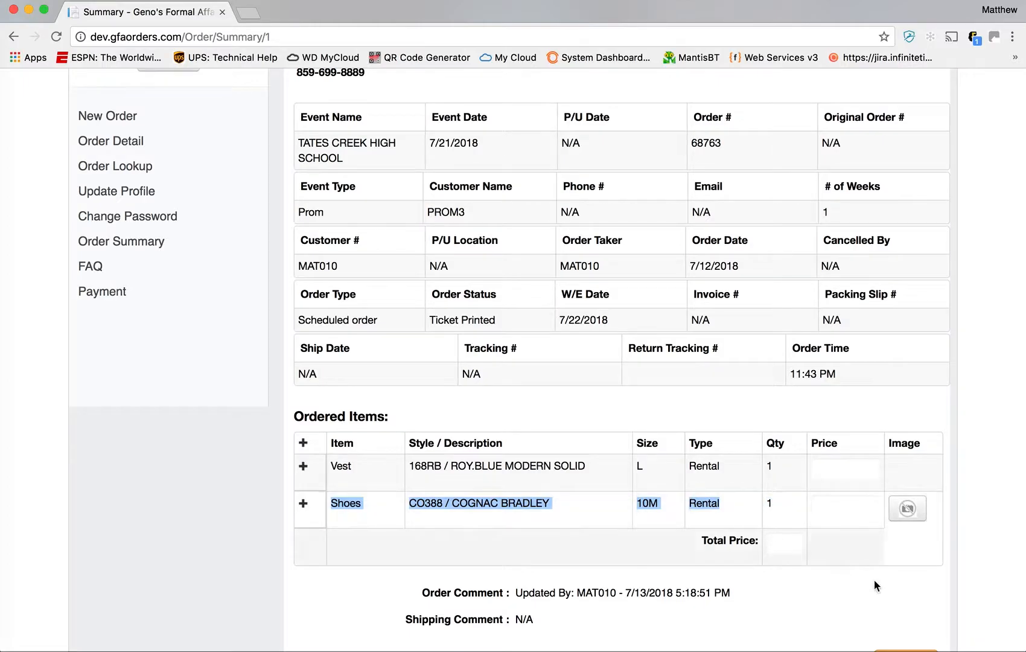
pyautogui.click(900, 600)
pyautogui.scroll(-3, 687, 608)
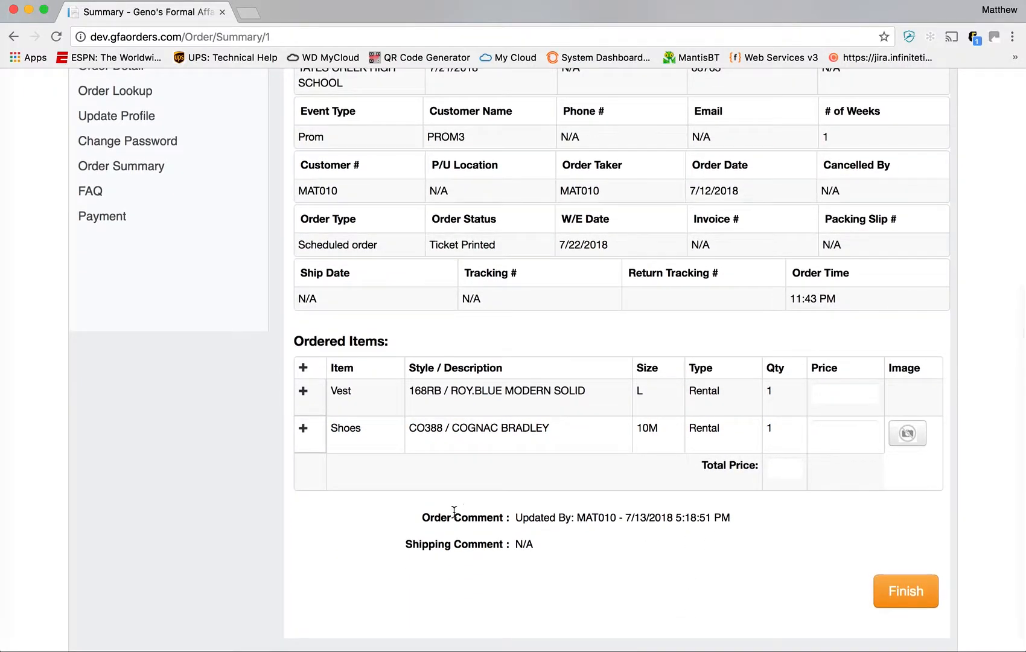
pyautogui.moveTo(420, 517); pyautogui.dragTo(493, 522)
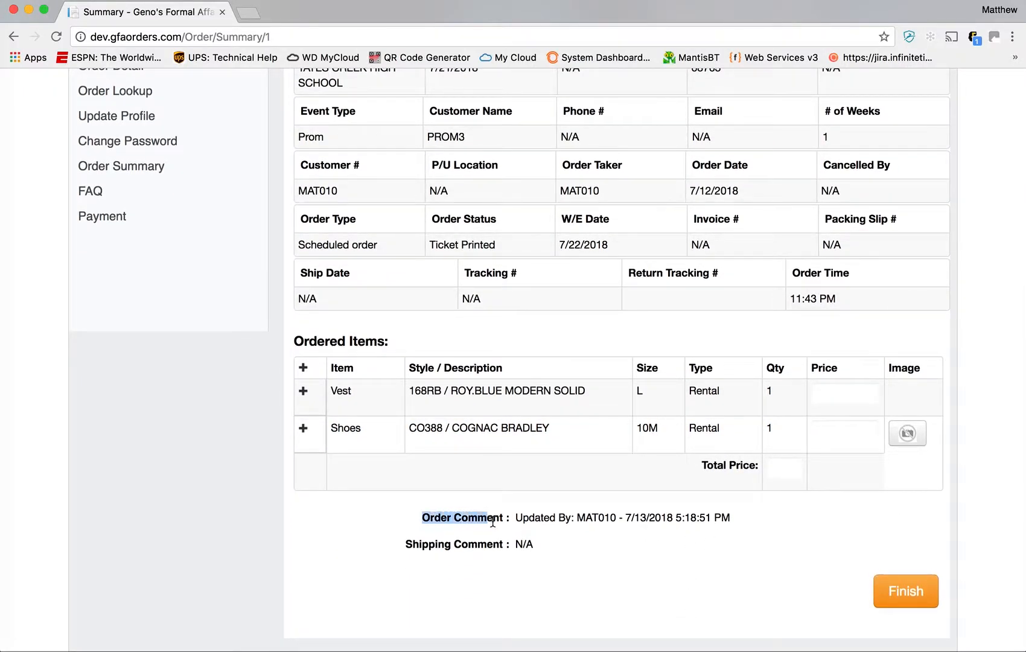
pyautogui.click(687, 529)
pyautogui.moveTo(738, 520); pyautogui.dragTo(559, 514)
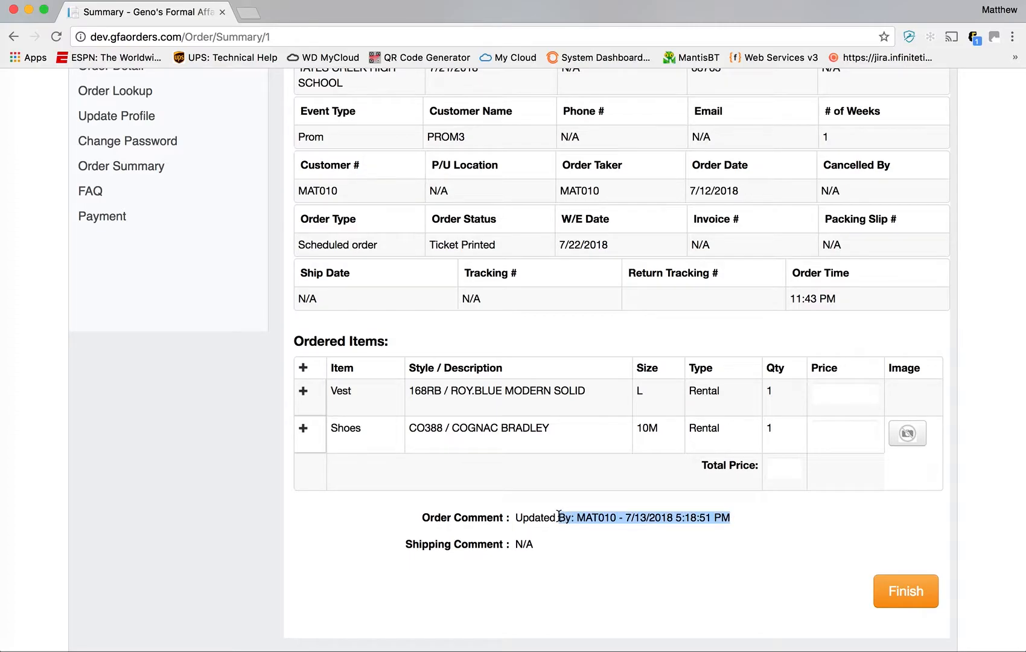
pyautogui.click(601, 523)
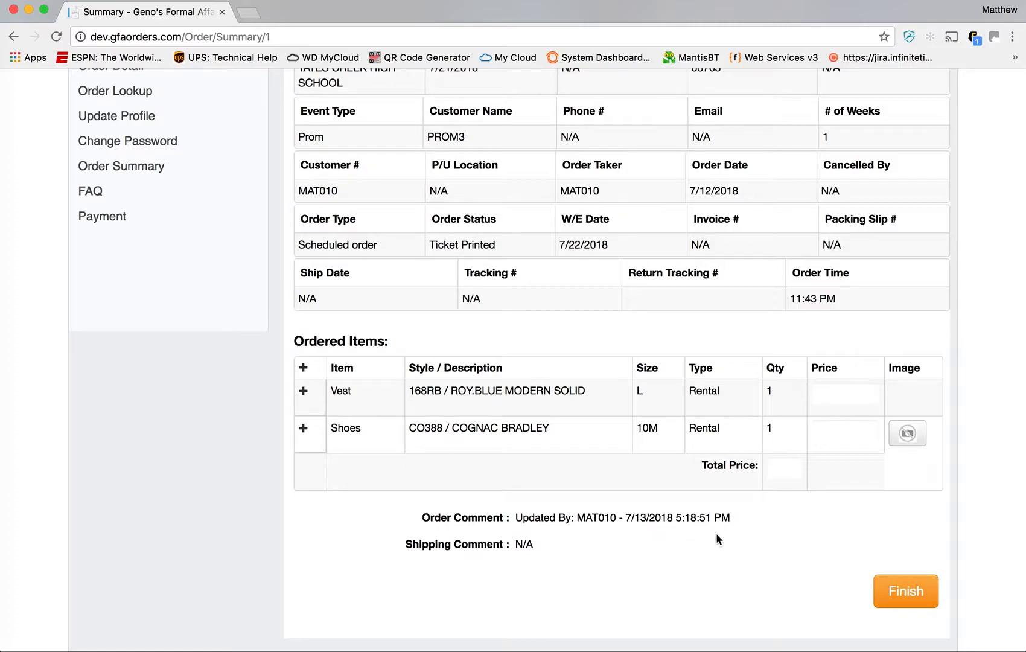
pyautogui.scroll(4, 716, 537)
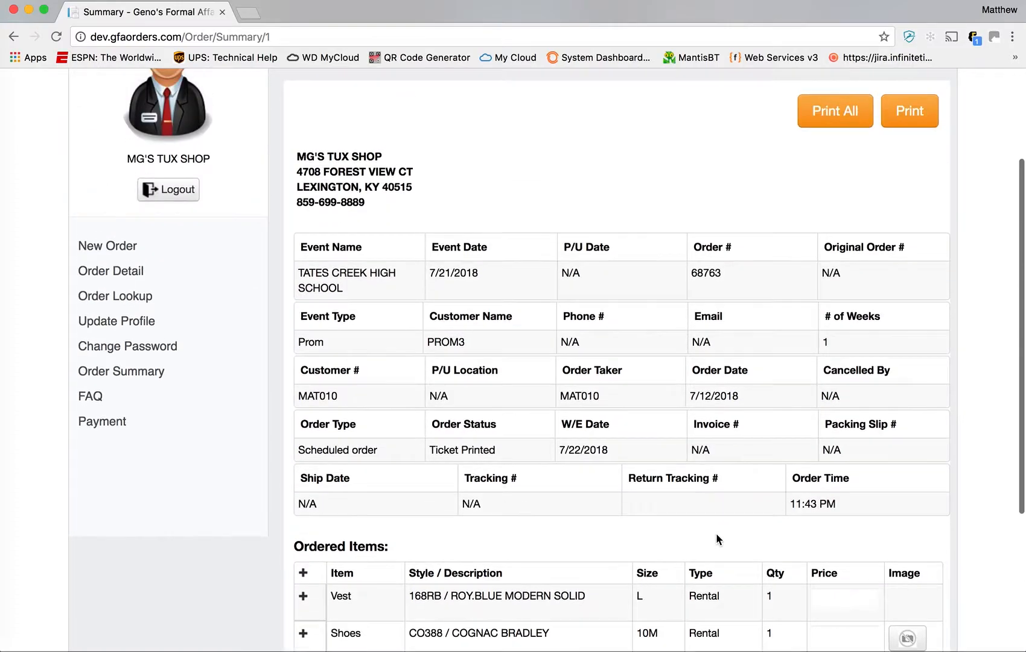
# - Search Order Lookup for order 68763, correcting an initial mistyped '67' entry
pyautogui.click(133, 305)
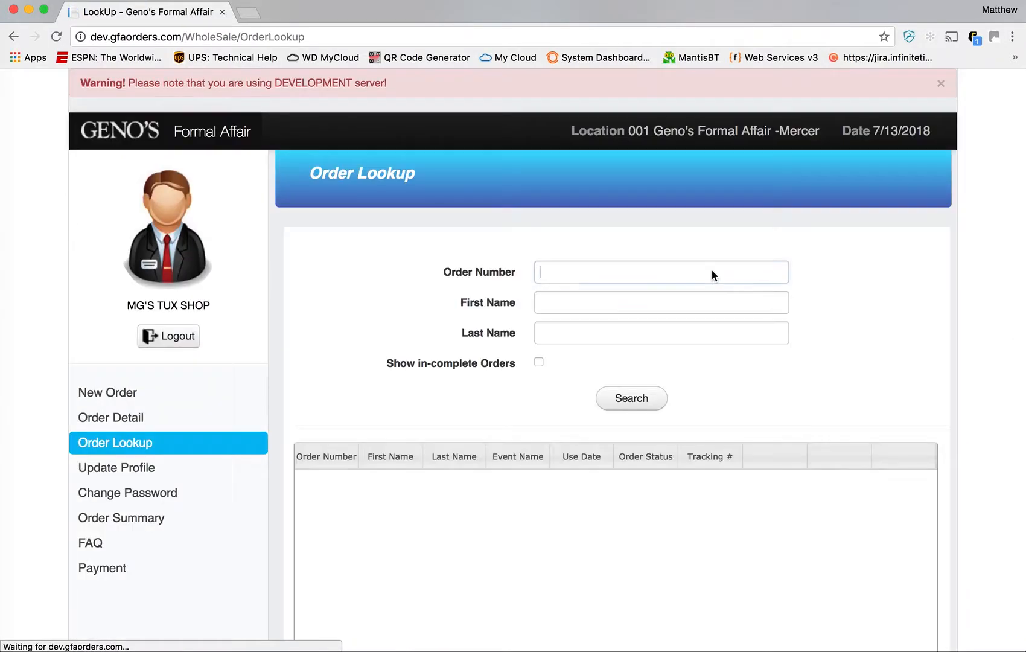
pyautogui.click(712, 273)
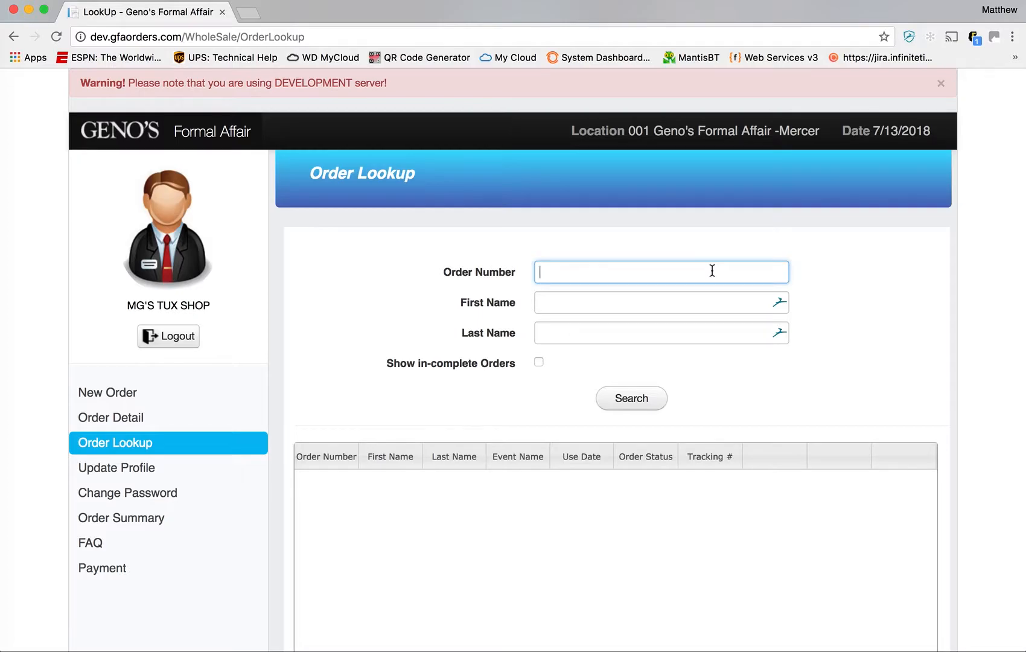
pyautogui.write('67763')
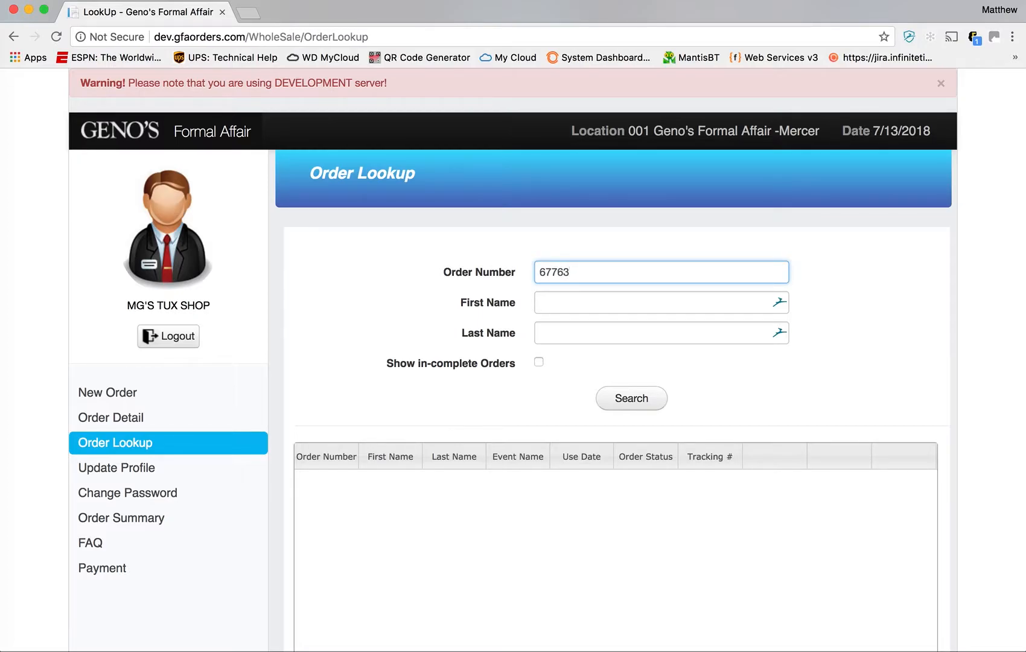
pyautogui.press('Return')
pyautogui.press('super+a')
pyautogui.write('68763')
pyautogui.press('Return')
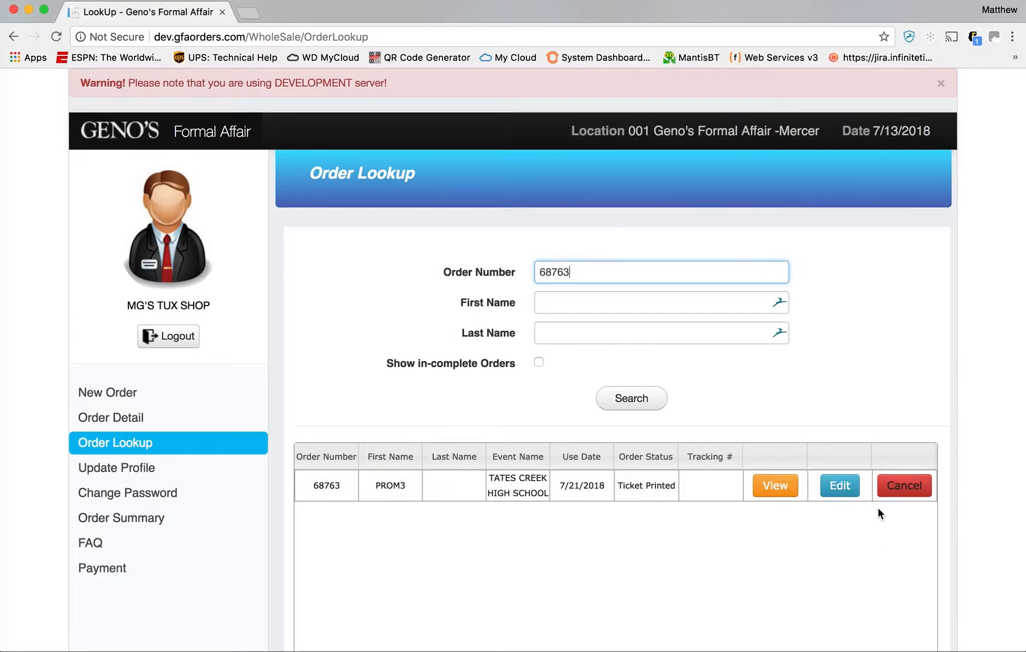
# - Cancel order 68763, entering the authorizer's name and dismissing the success message
pyautogui.click(910, 488)
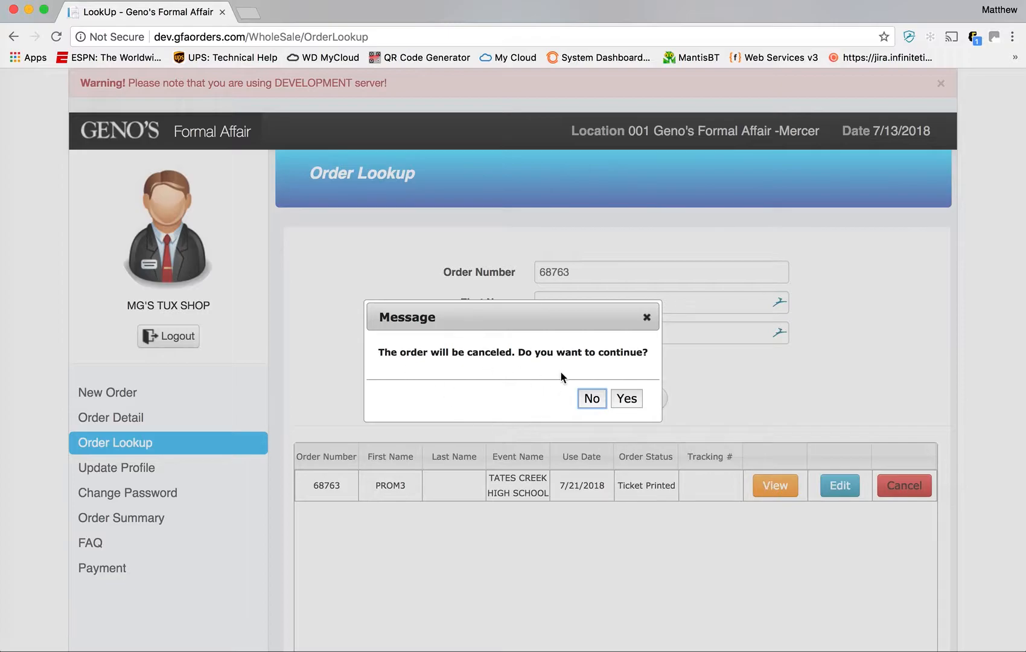
pyautogui.click(627, 401)
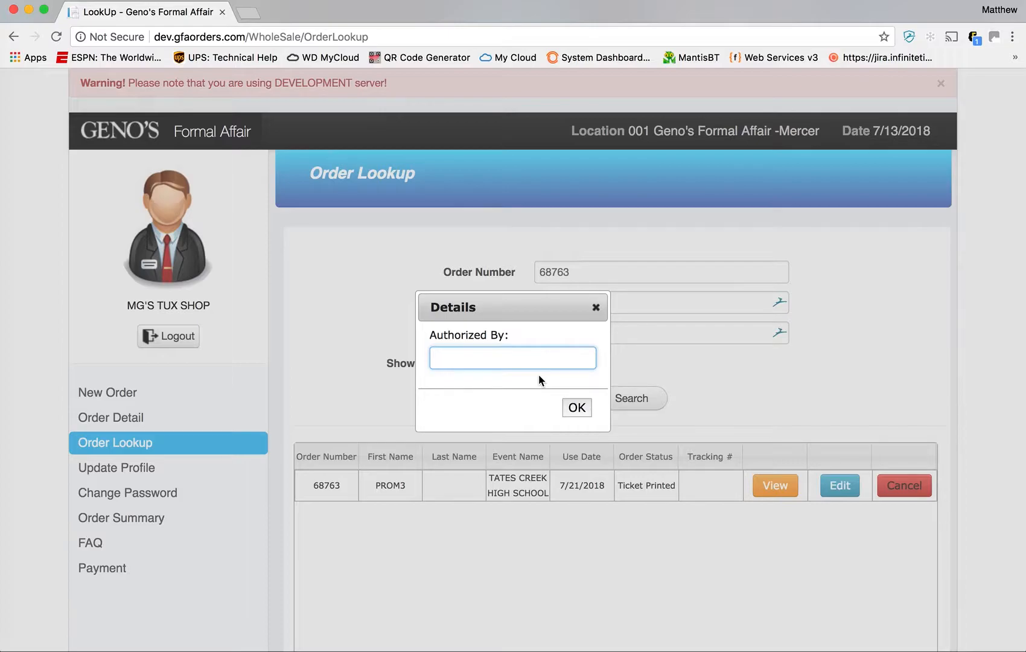
pyautogui.write('MATT')
pyautogui.click(575, 409)
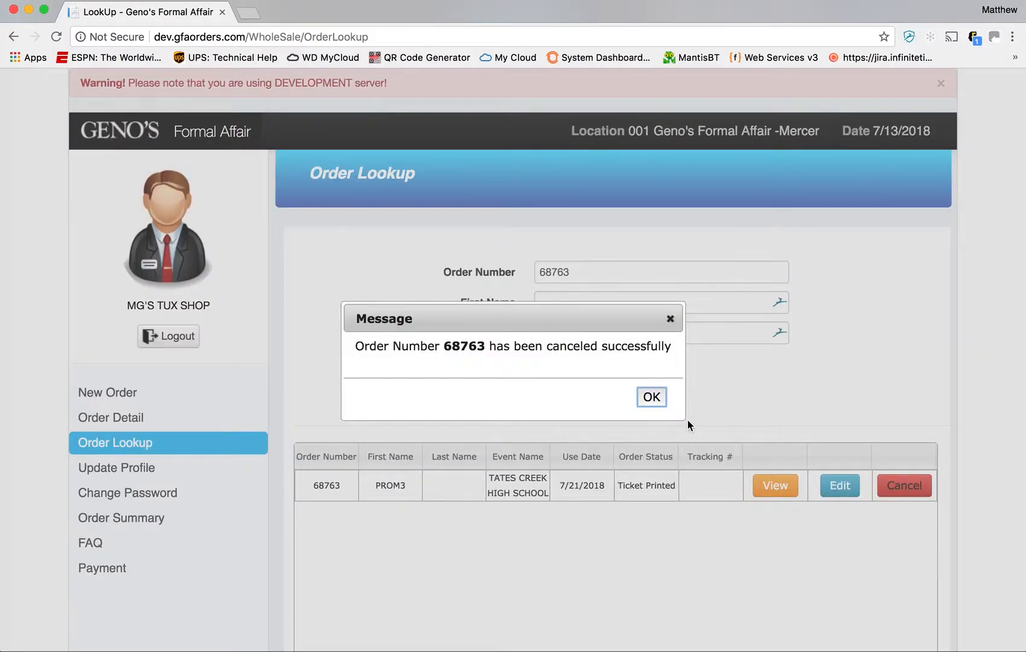
pyautogui.click(652, 397)
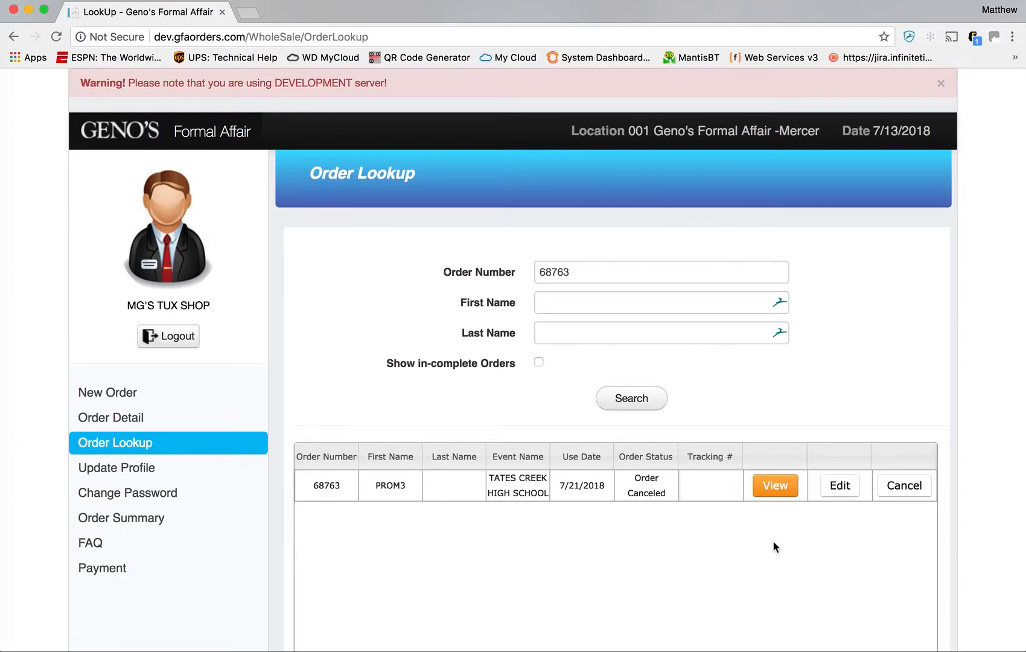
# - View order 68763's summary, checking its Order Canceled status and authorization comment line
pyautogui.click(776, 487)
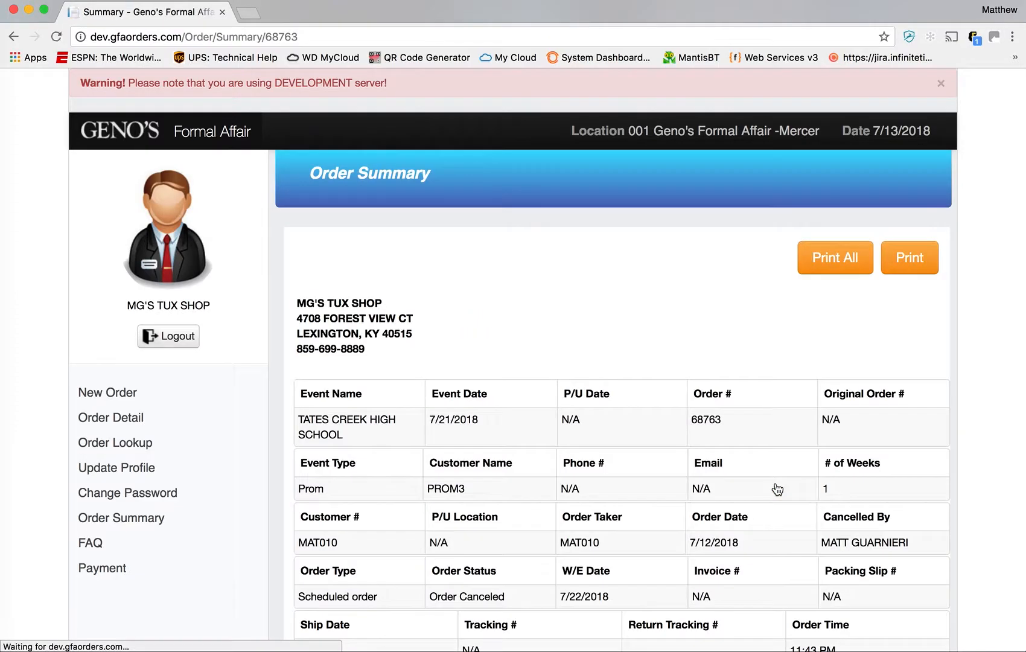
pyautogui.scroll(-5, 694, 395)
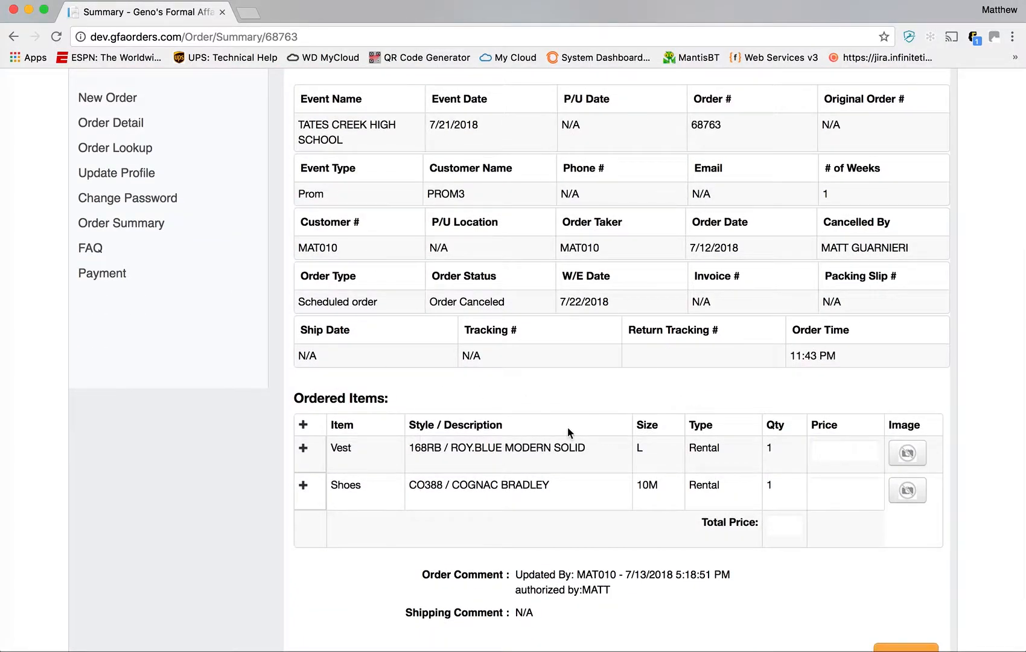
pyautogui.scroll(-2, 665, 374)
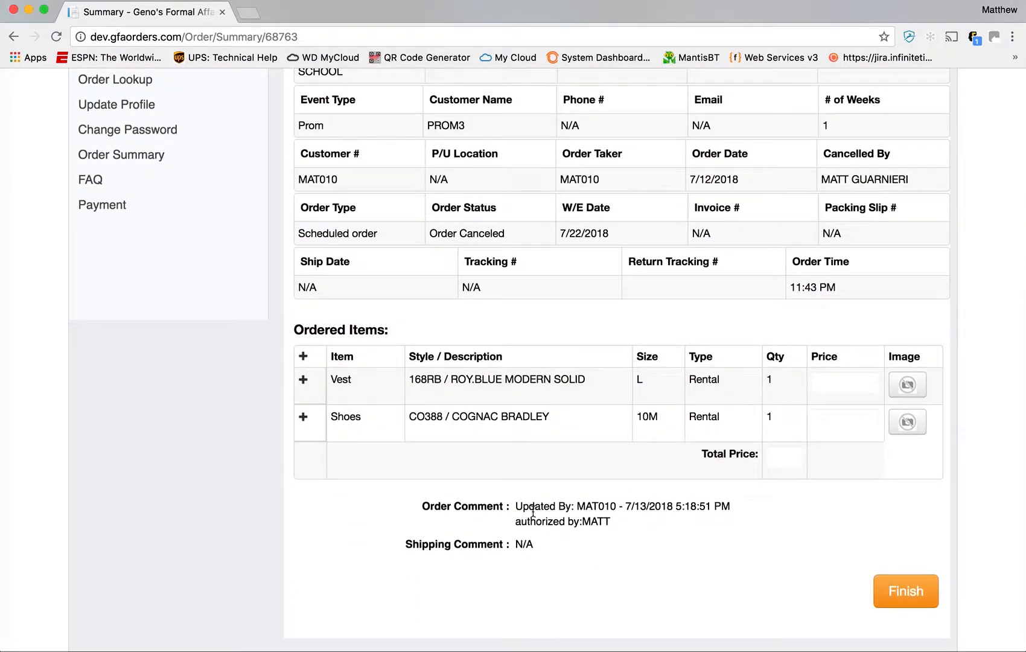
pyautogui.moveTo(522, 528); pyautogui.dragTo(613, 524)
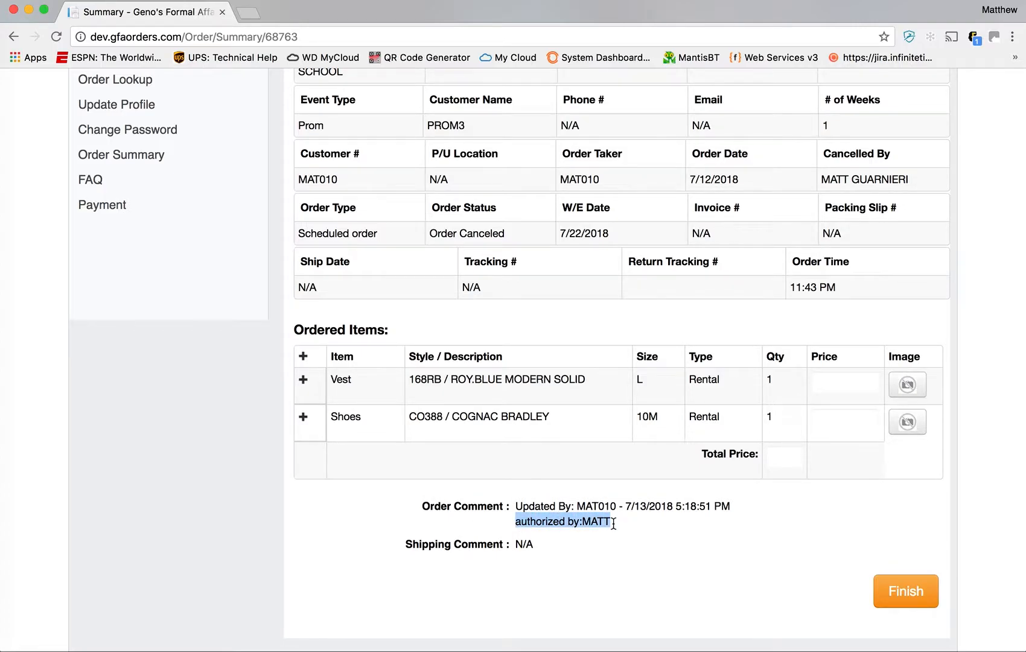
pyautogui.click(648, 530)
pyautogui.scroll(5, 682, 522)
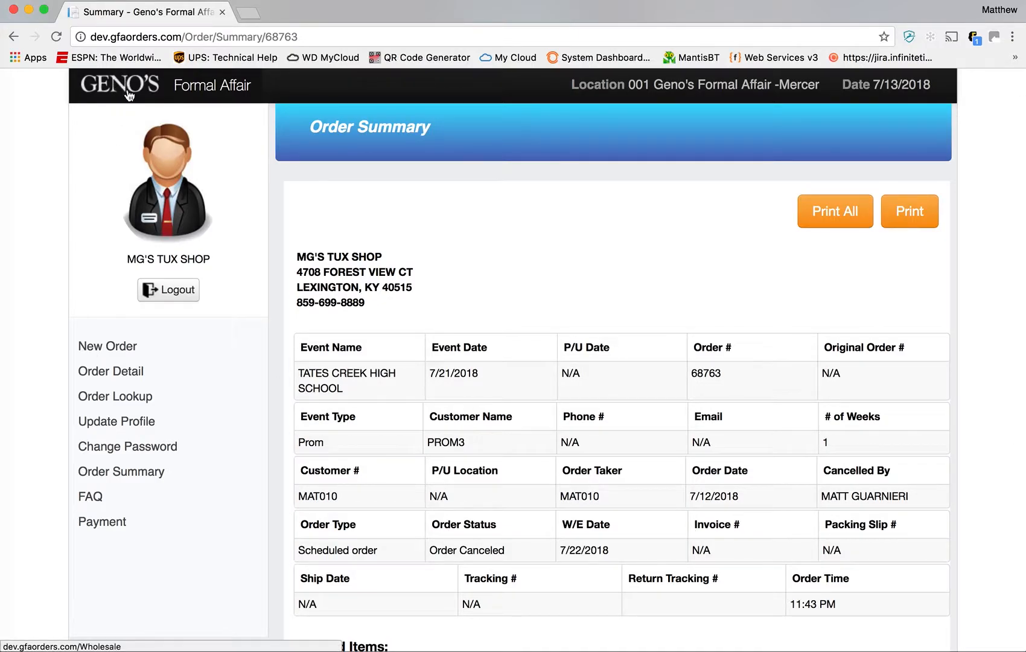
# - Search Order Lookup for order 68756 and check its Order in Final Inspection status
pyautogui.click(139, 398)
pyautogui.click(638, 269)
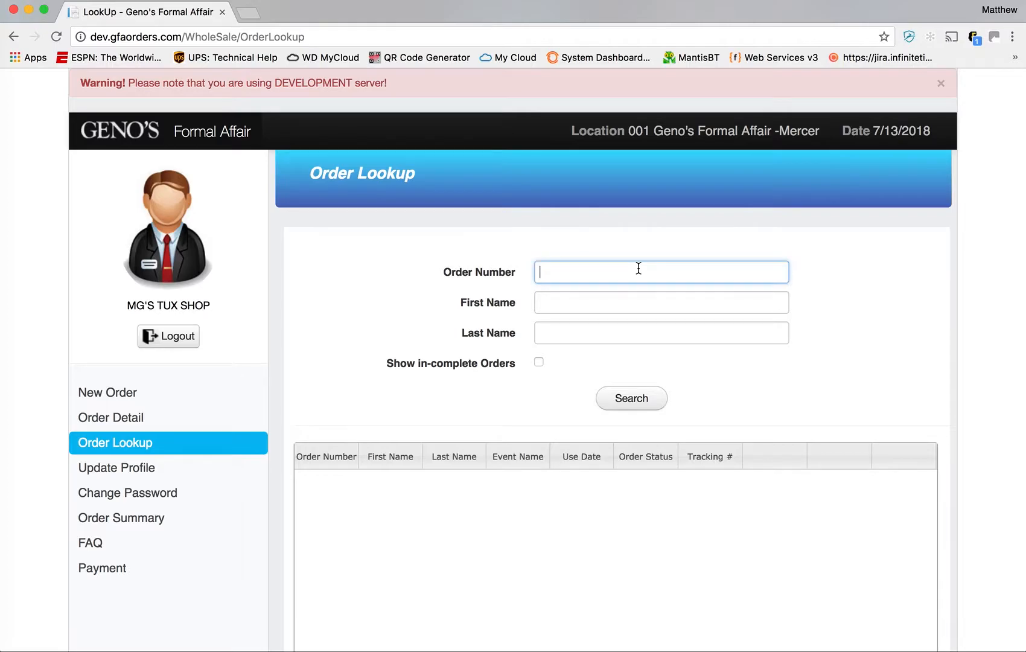
pyautogui.write('68756')
pyautogui.press('Return')
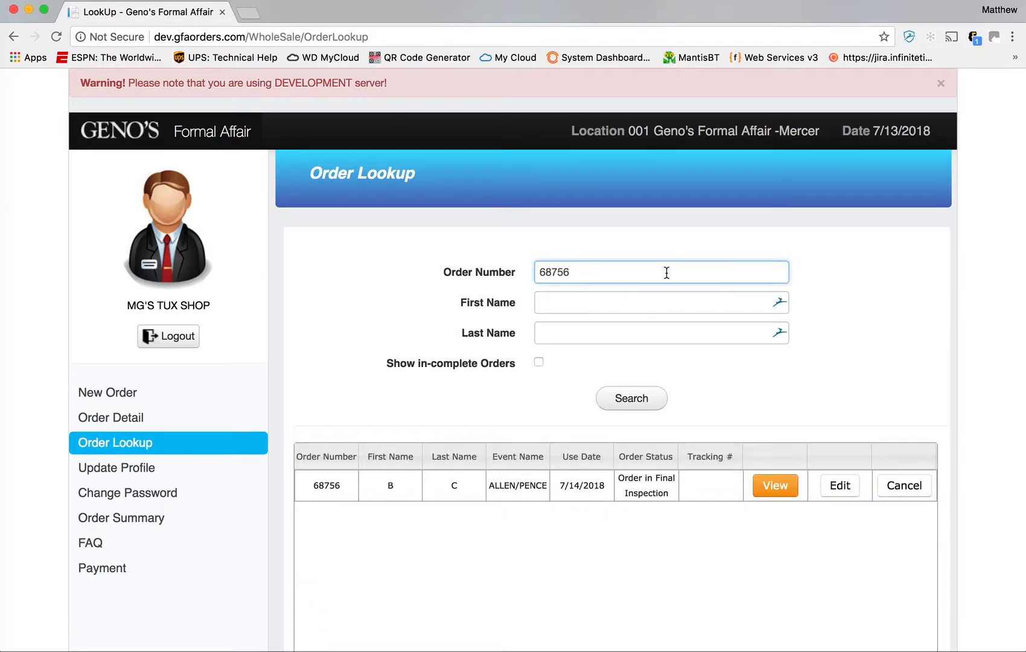
pyautogui.moveTo(668, 495); pyautogui.dragTo(622, 480)
pyautogui.click(674, 501)
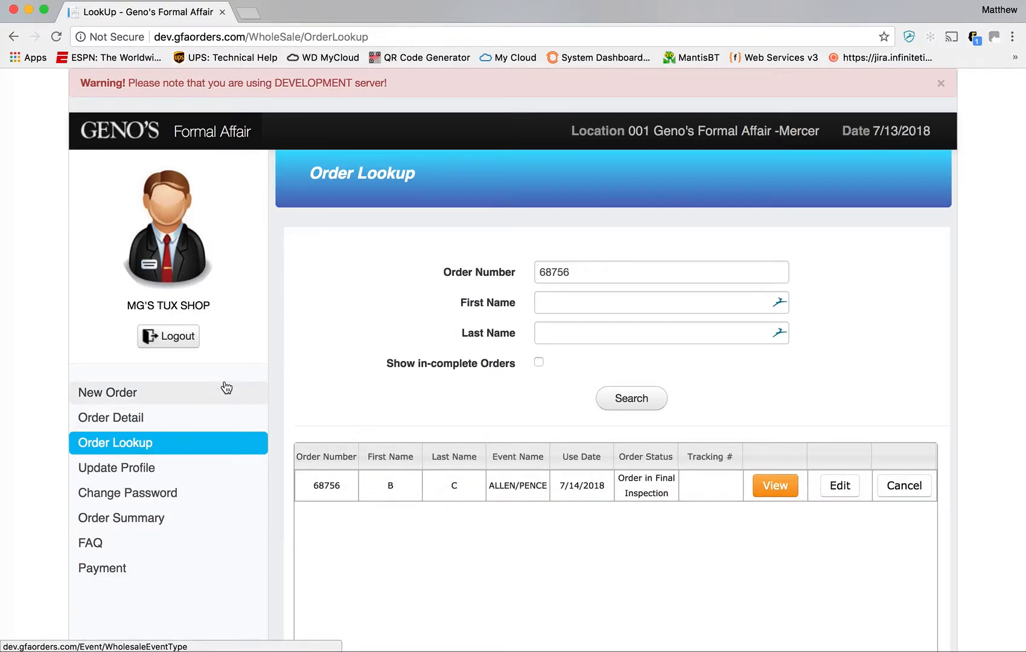
# - Open Order Detail from the home page and list next week's 7/21/2018 orders
pyautogui.click(137, 162)
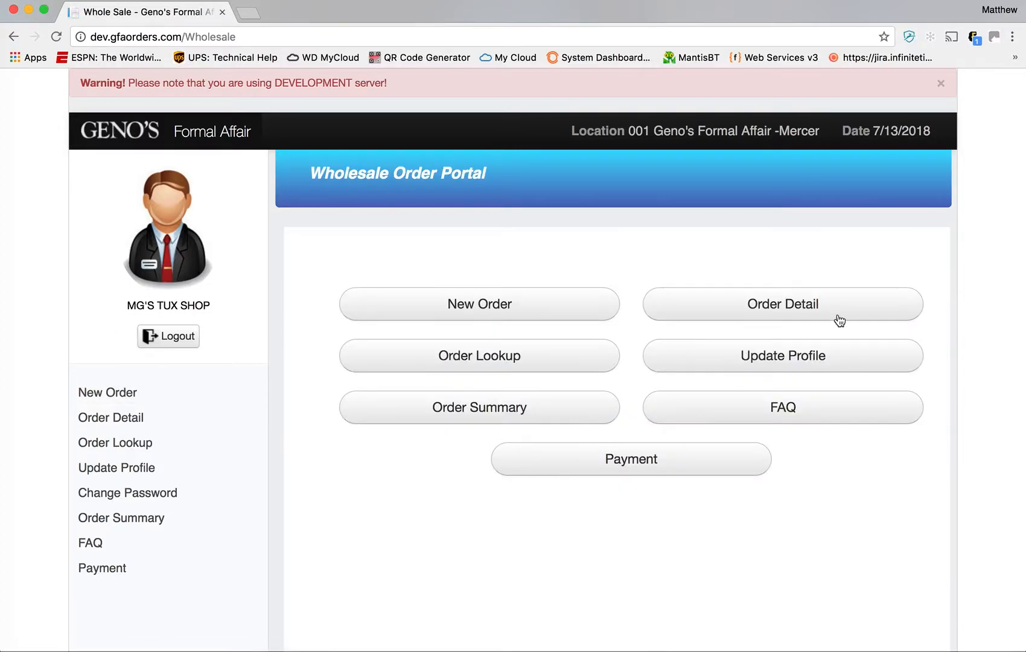
pyautogui.click(816, 300)
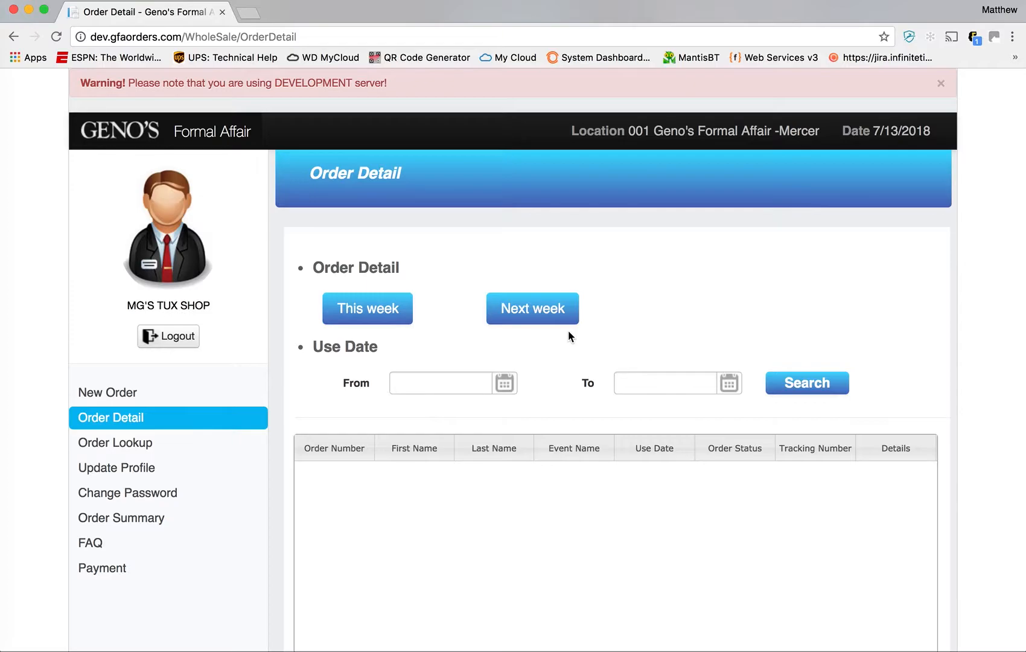
pyautogui.click(529, 323)
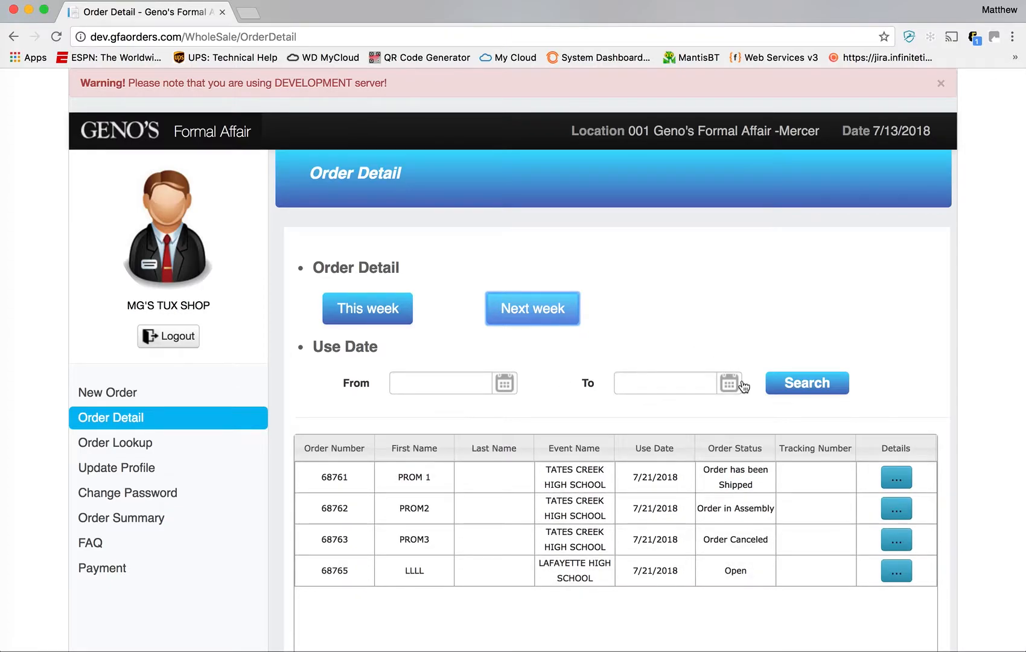
pyautogui.scroll(-3, 743, 386)
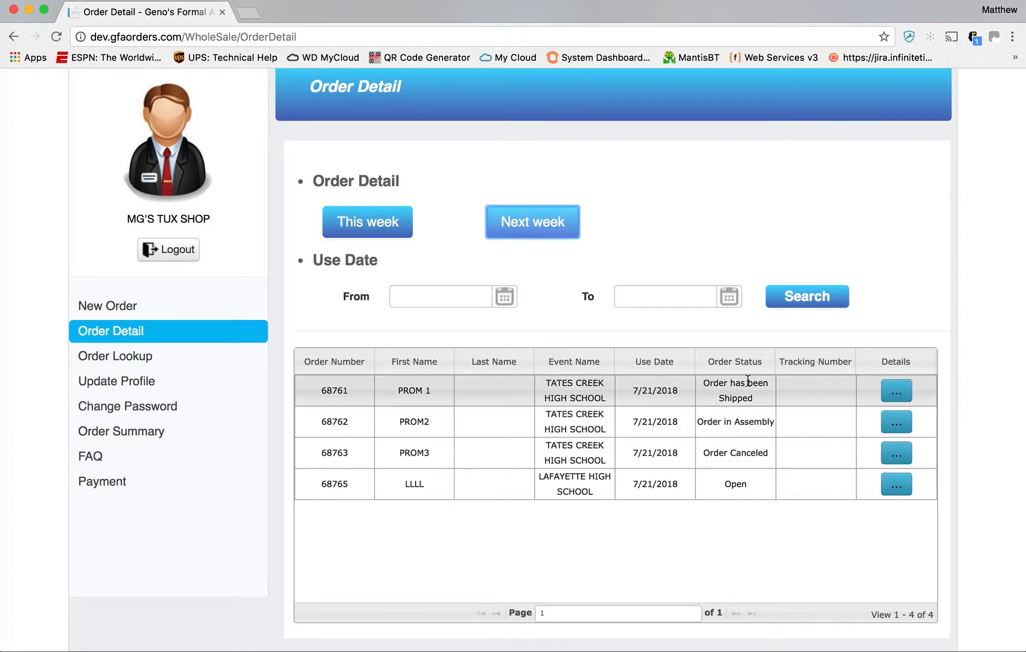
# - Check the statuses of orders 68761 (shipped), 68762 (in assembly) and 68765
pyautogui.click(758, 398)
pyautogui.moveTo(754, 398); pyautogui.dragTo(706, 385)
pyautogui.click(739, 395)
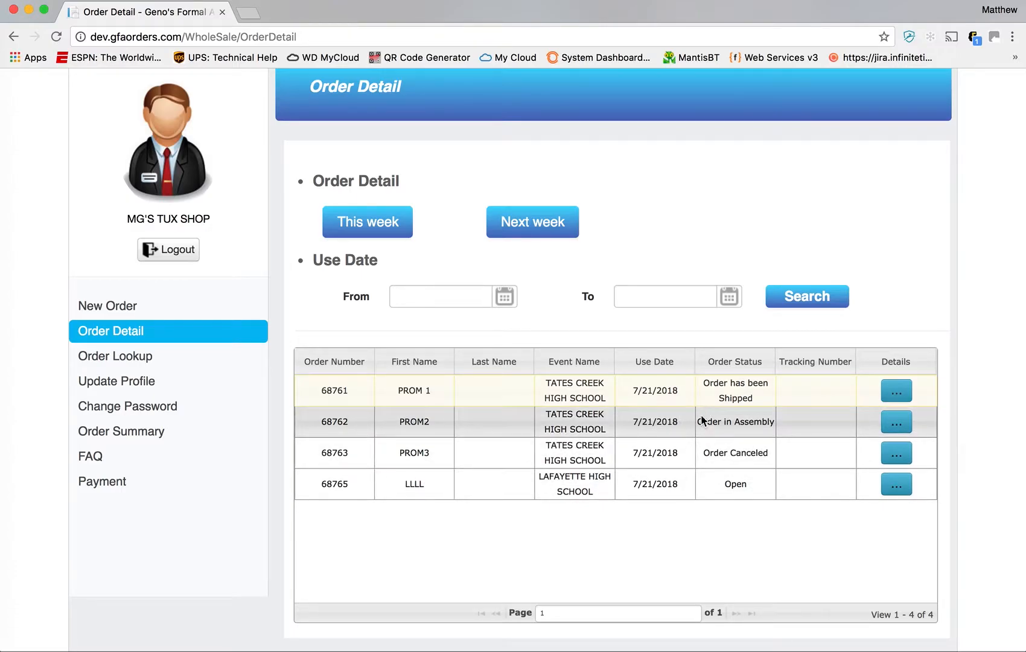
pyautogui.moveTo(699, 417); pyautogui.dragTo(749, 418)
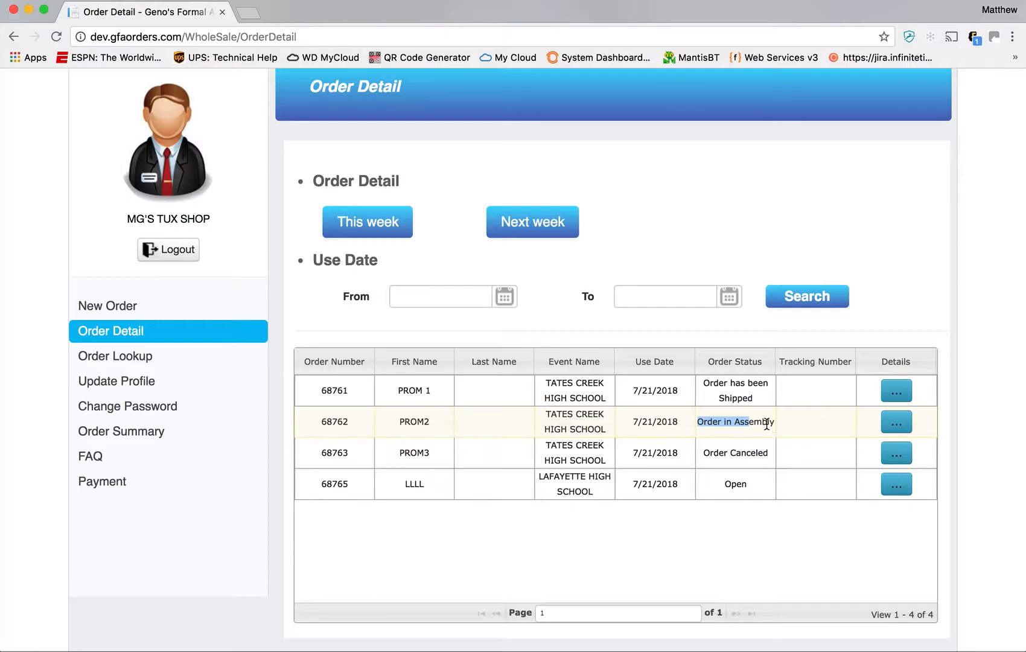
pyautogui.click(767, 426)
pyautogui.click(752, 481)
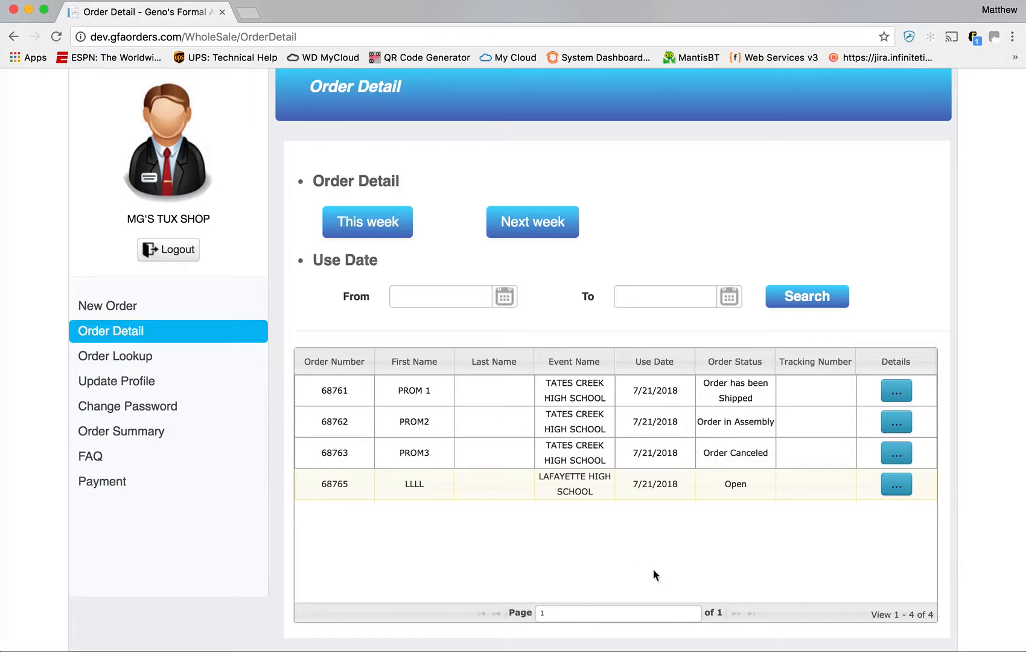
pyautogui.click(378, 227)
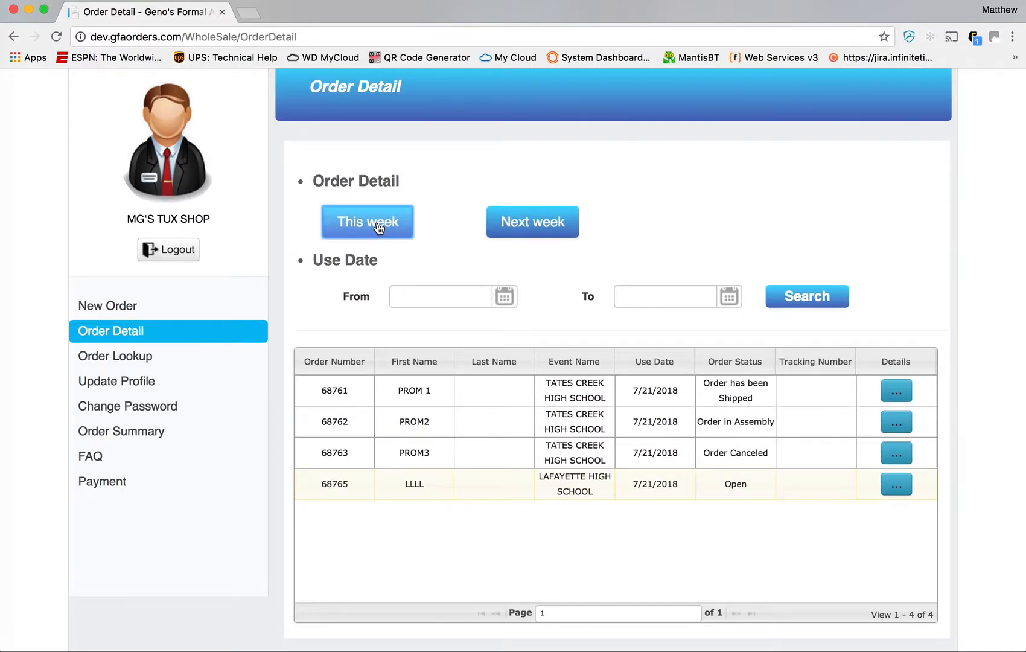
pyautogui.click(509, 302)
pyautogui.click(784, 236)
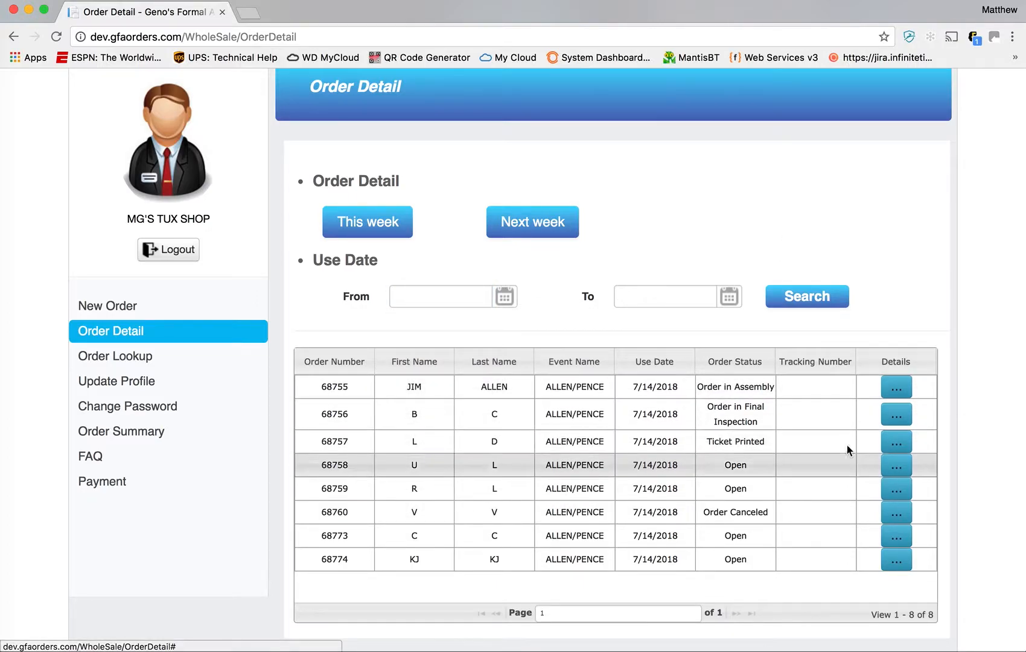
pyautogui.click(896, 418)
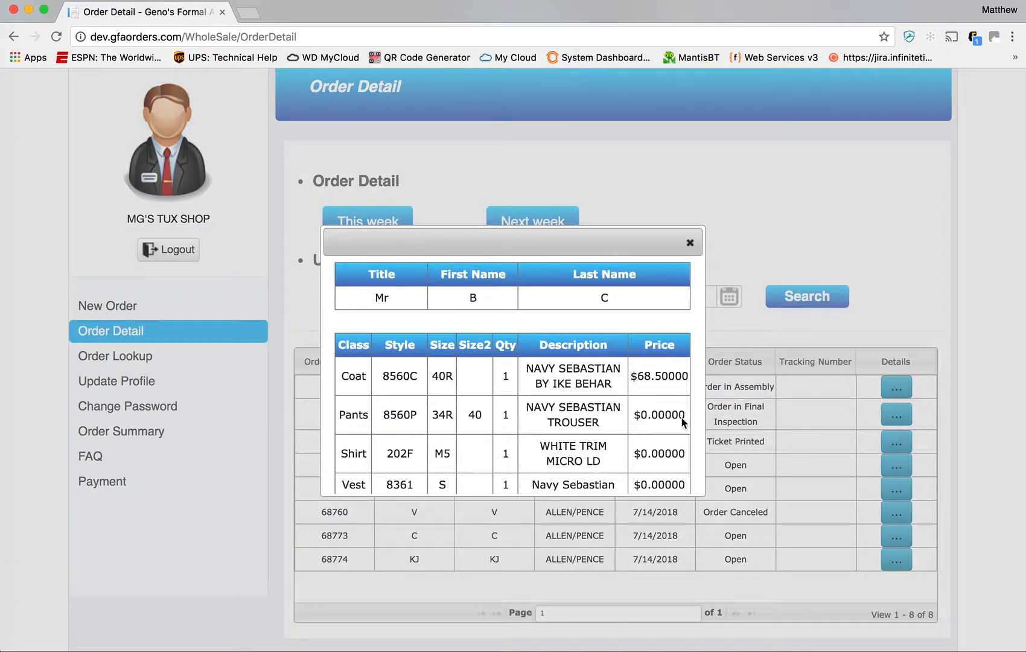
pyautogui.scroll(-3, 649, 376)
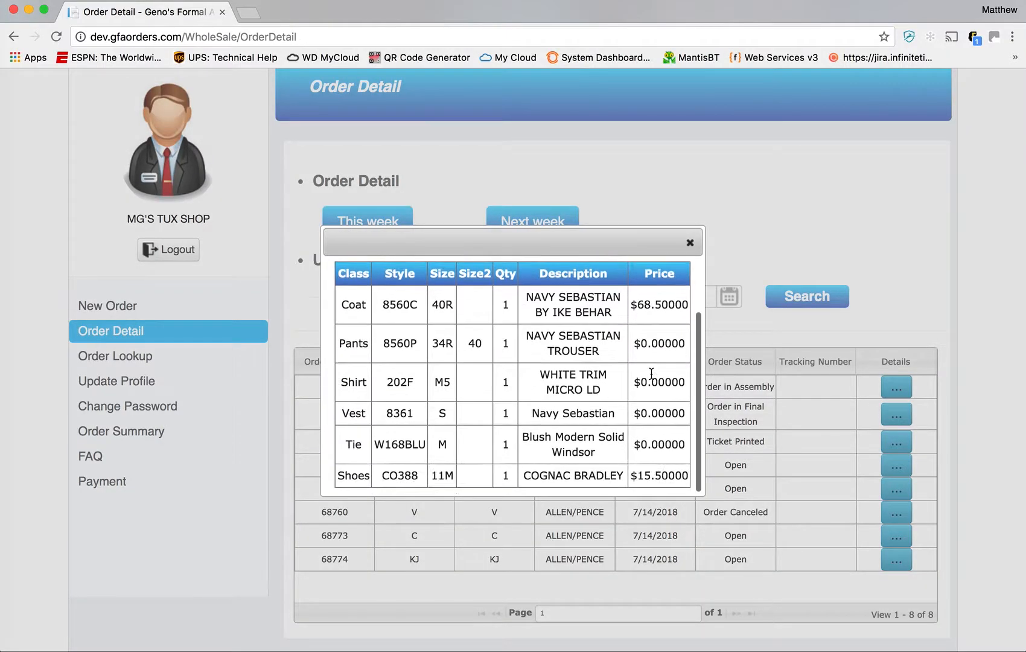
pyautogui.scroll(3, 652, 376)
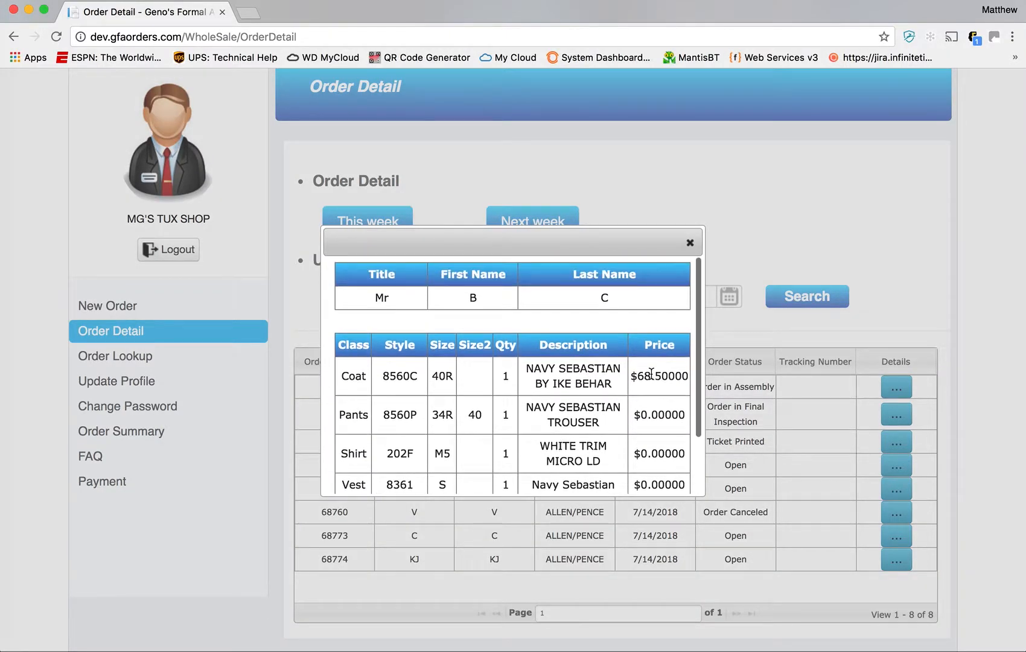
pyautogui.scroll(-3, 545, 433)
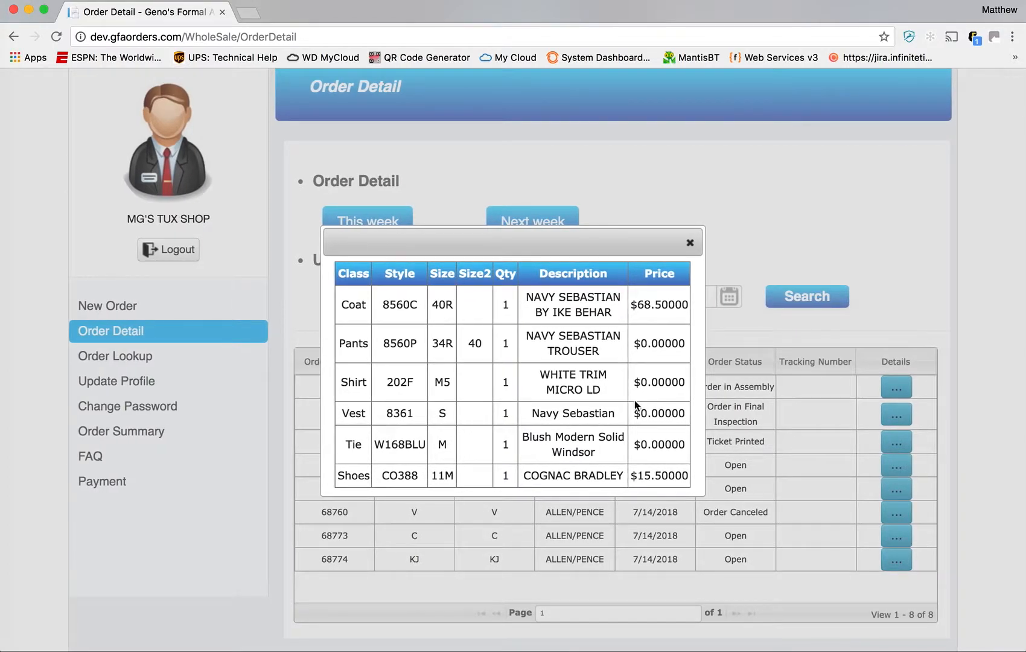
pyautogui.click(688, 242)
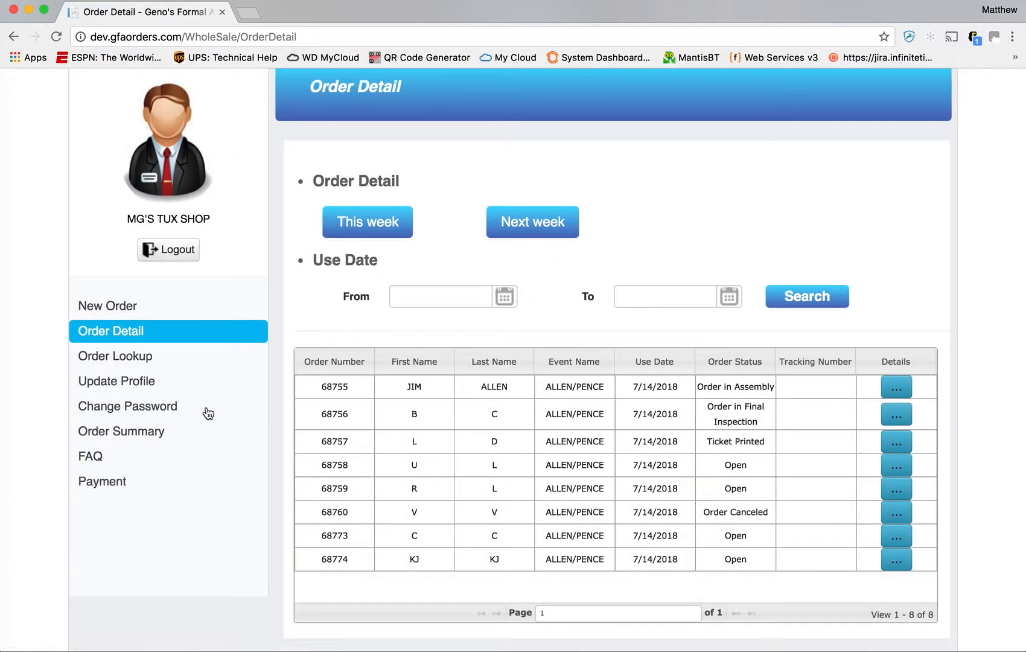
# - Open Order Summary and set the From W/E date to 04/01/2018
pyautogui.click(233, 420)
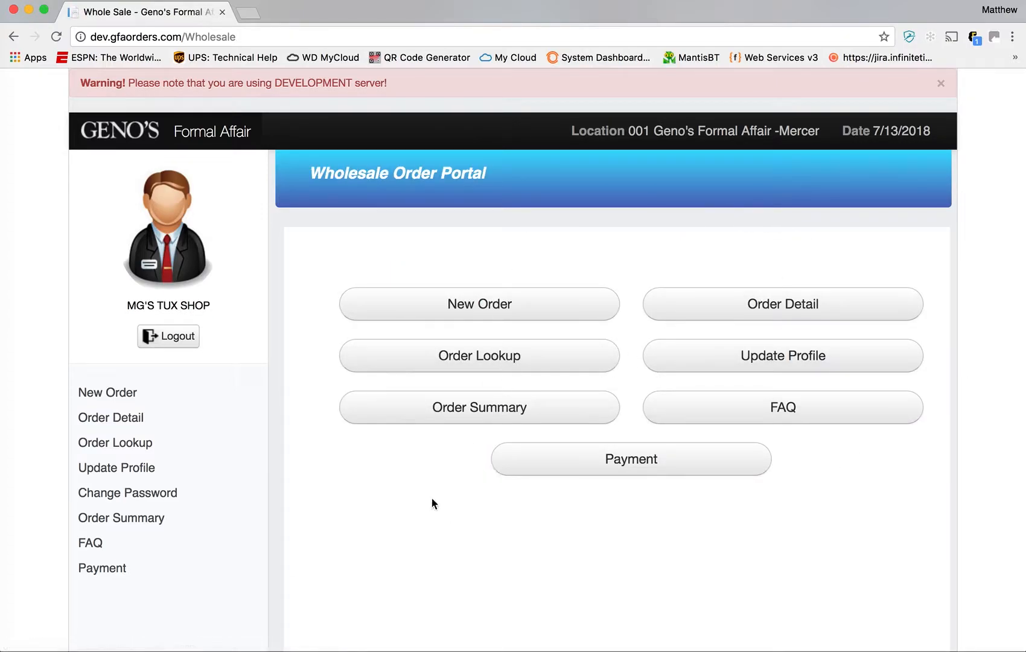
pyautogui.click(466, 413)
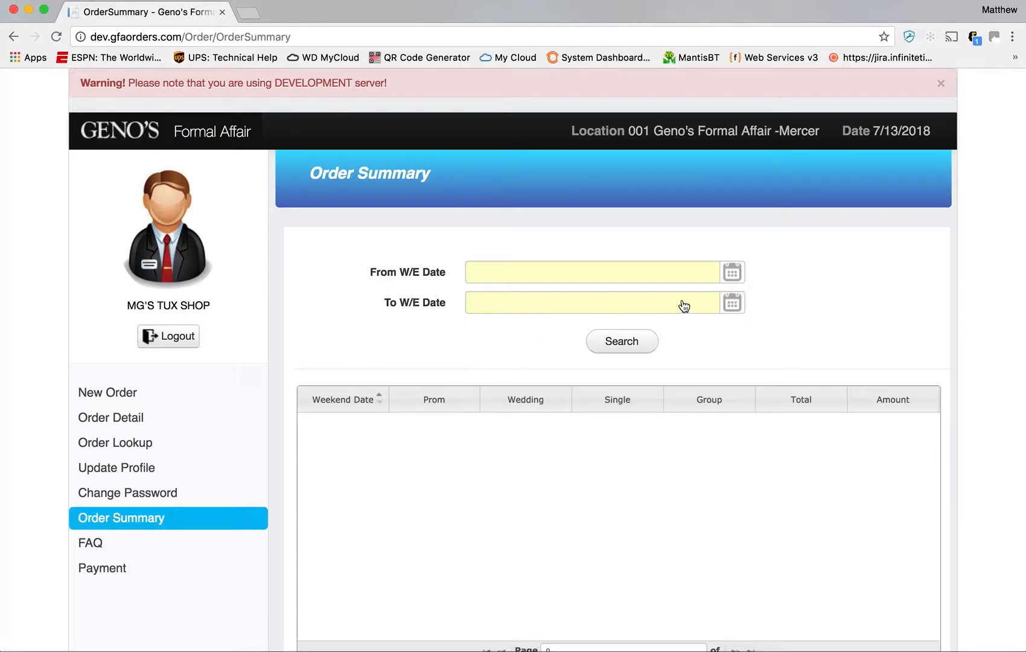
pyautogui.click(732, 273)
pyautogui.click(481, 300)
pyautogui.click(481, 300)
pyautogui.click(481, 299)
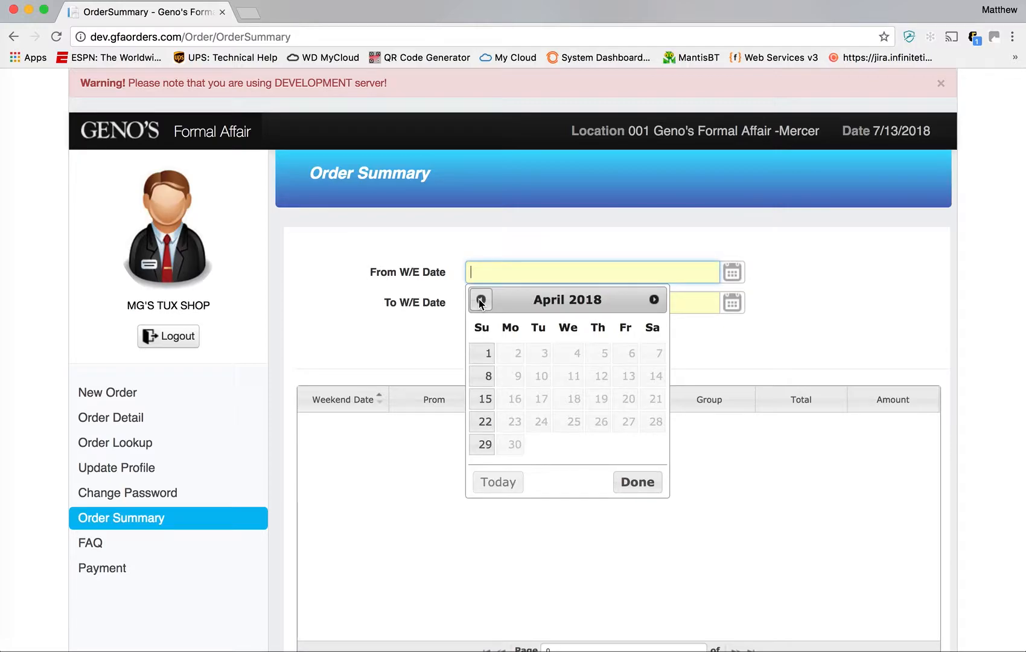
pyautogui.click(485, 353)
# - Set the To W/E date to 05/27/2018 and search, listing nine zero-order weeks
pyautogui.click(734, 304)
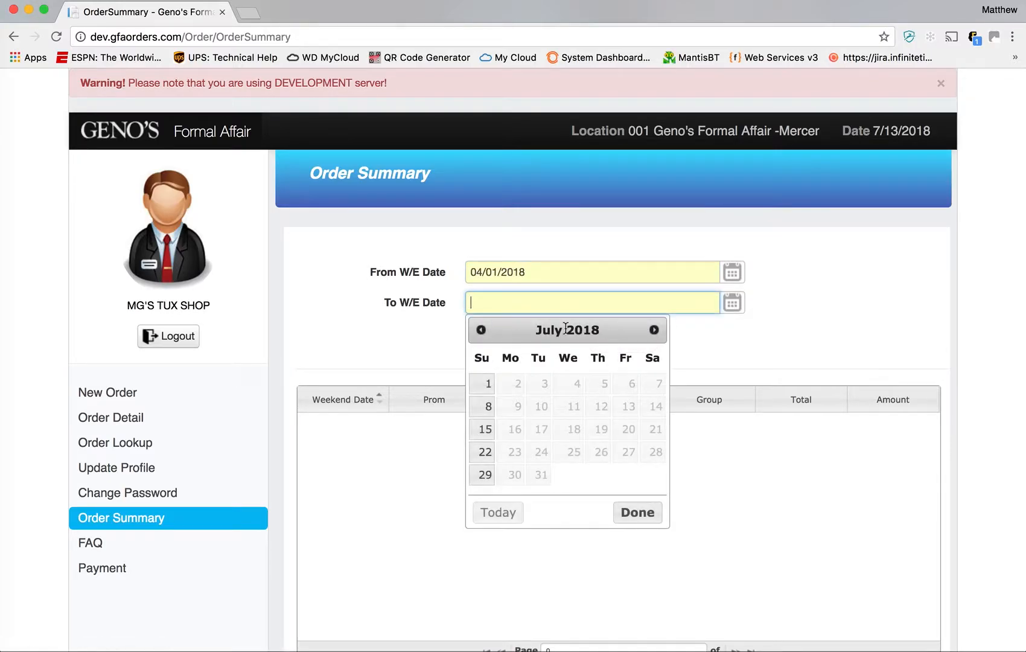
pyautogui.click(654, 330)
pyautogui.click(481, 329)
pyautogui.click(481, 330)
pyautogui.click(481, 330)
pyautogui.click(486, 475)
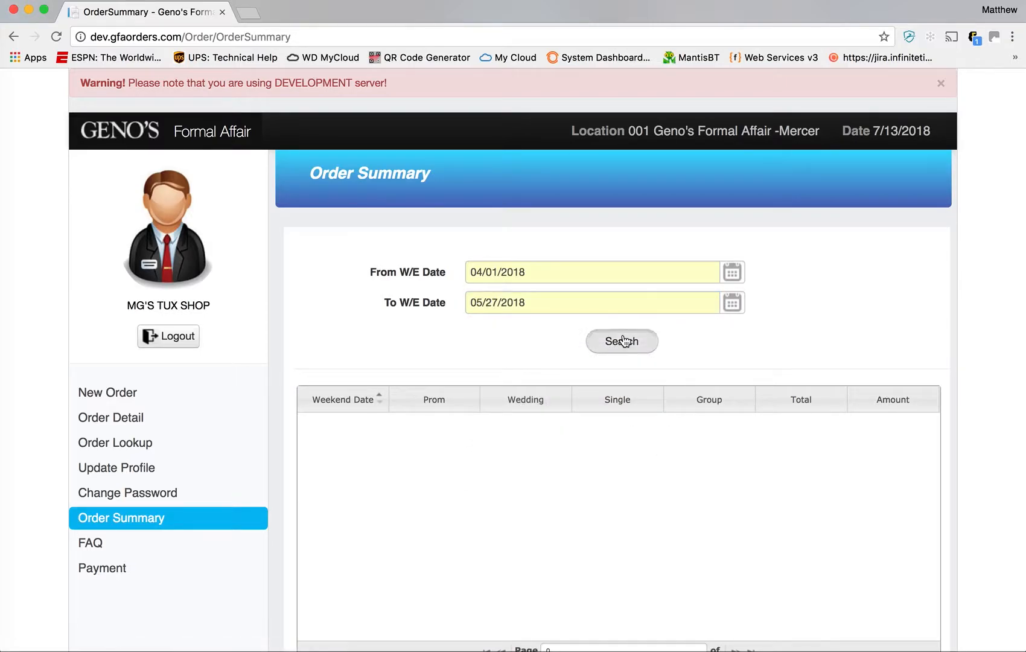
pyautogui.click(623, 341)
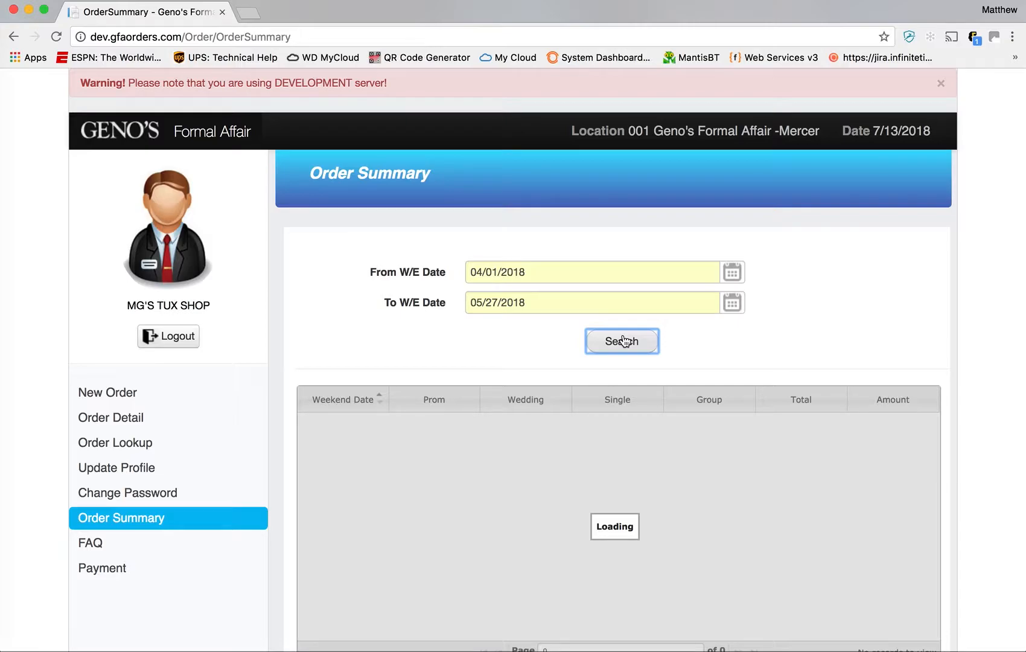
pyautogui.scroll(-3, 818, 387)
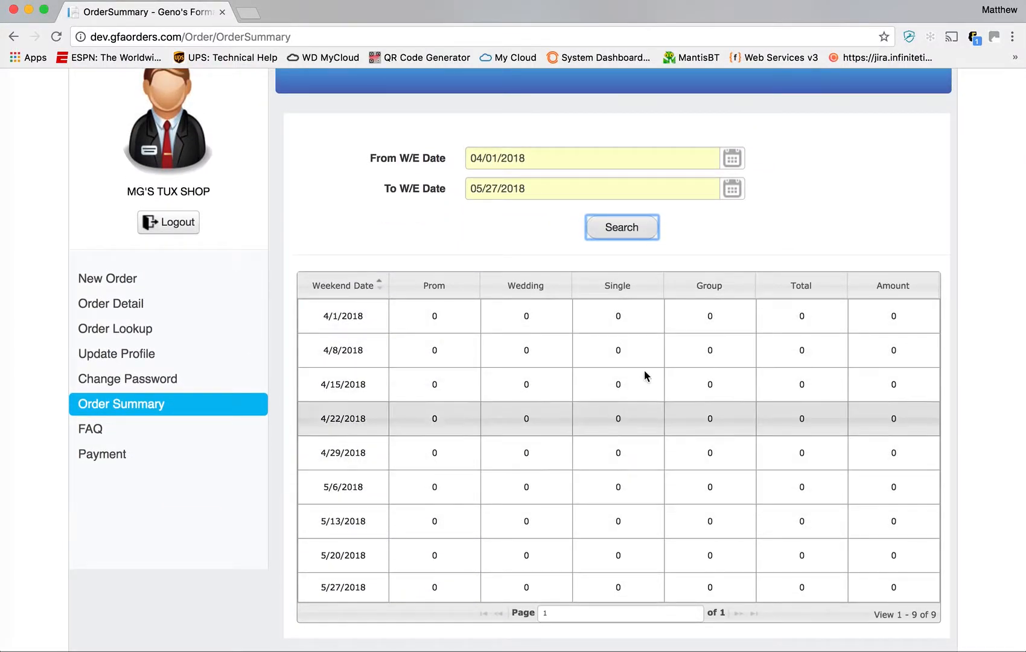
# - Rerun the summary for week-ending dates 07/01/2018 through 08/05/2018
pyautogui.click(581, 163)
pyautogui.click(653, 188)
pyautogui.click(654, 186)
pyautogui.click(654, 186)
pyautogui.click(486, 242)
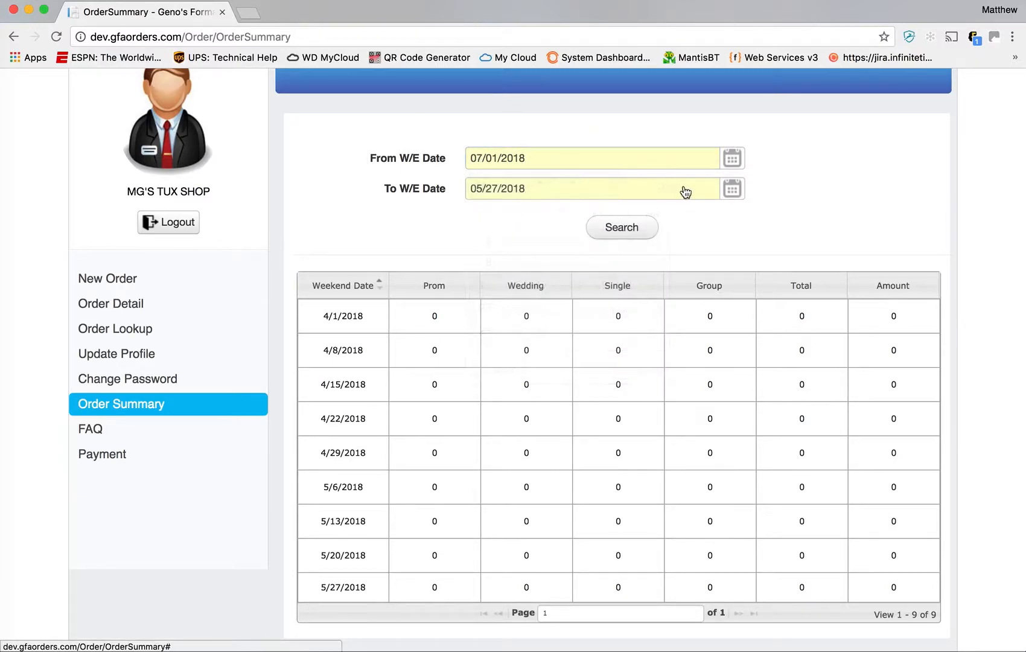
pyautogui.click(683, 192)
pyautogui.click(653, 217)
pyautogui.click(653, 218)
pyautogui.click(653, 218)
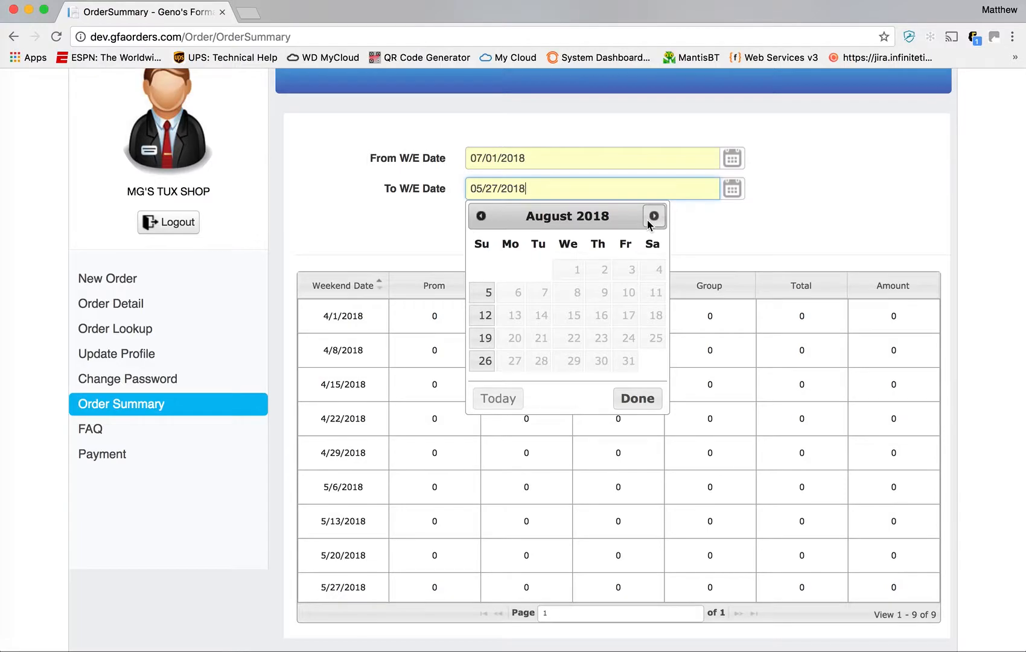
pyautogui.click(490, 292)
pyautogui.click(621, 226)
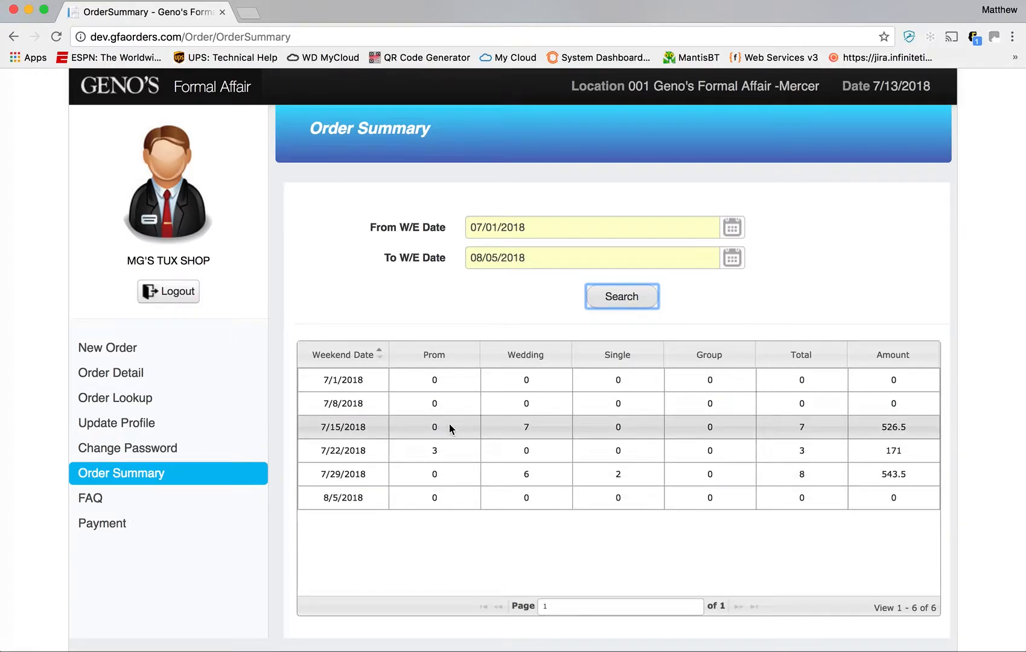
# - Check the 7/15/2018 week's 526.5 amount, then return to the portal home page
pyautogui.moveTo(320, 427); pyautogui.dragTo(912, 425)
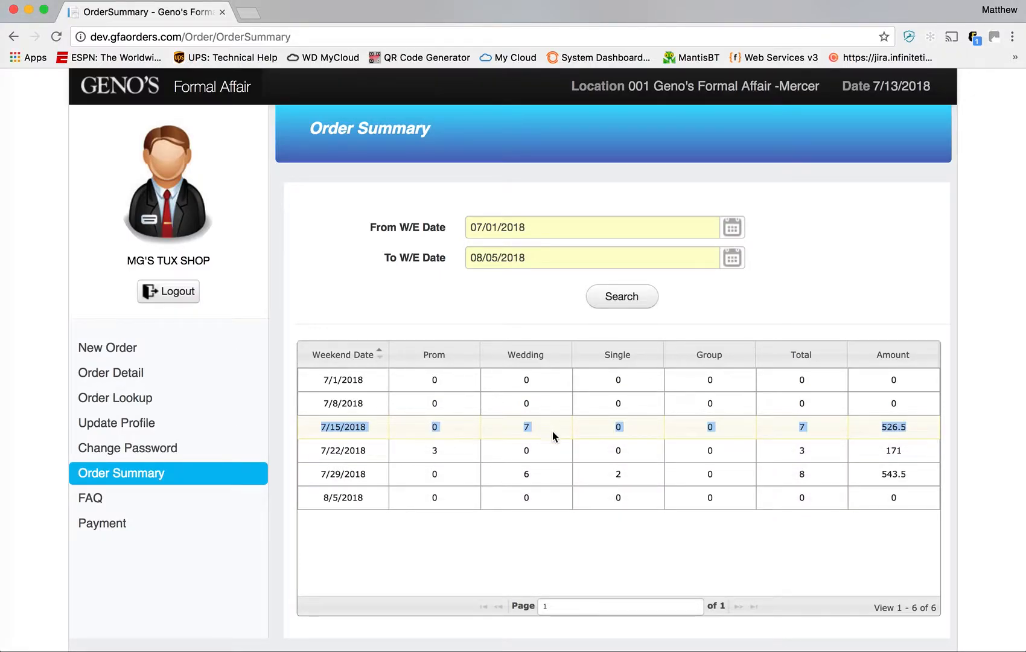
pyautogui.click(809, 430)
pyautogui.moveTo(921, 430); pyautogui.dragTo(888, 429)
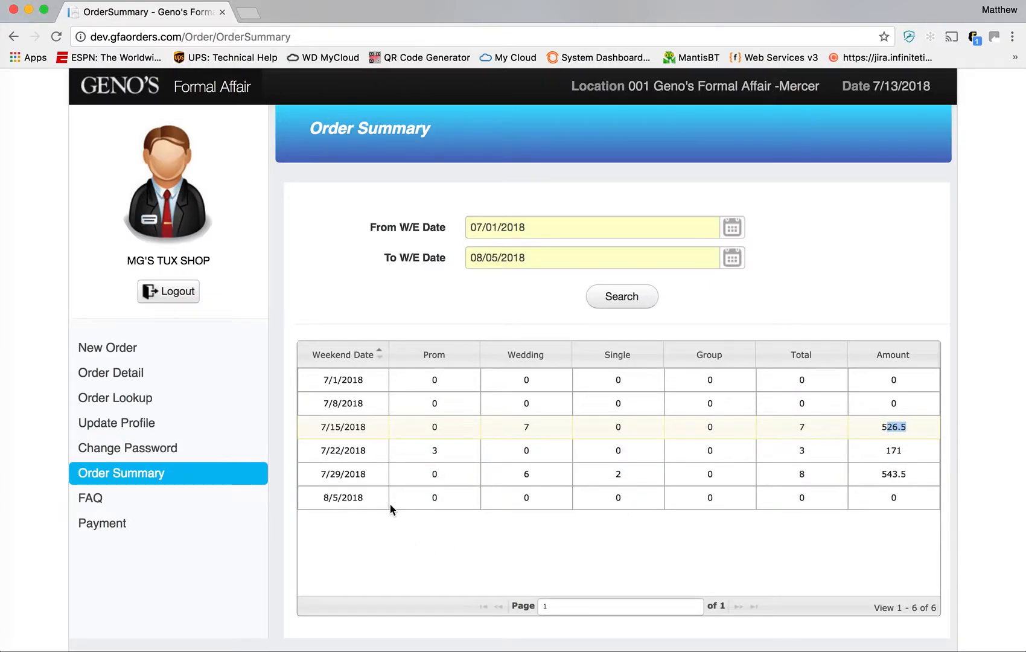
pyautogui.click(435, 445)
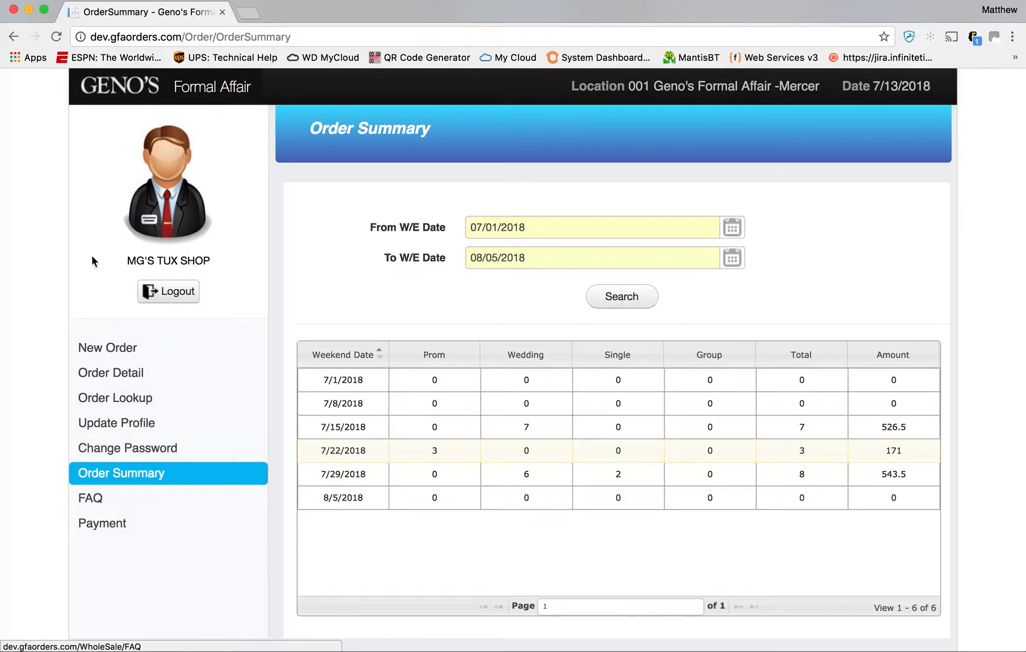
pyautogui.click(100, 95)
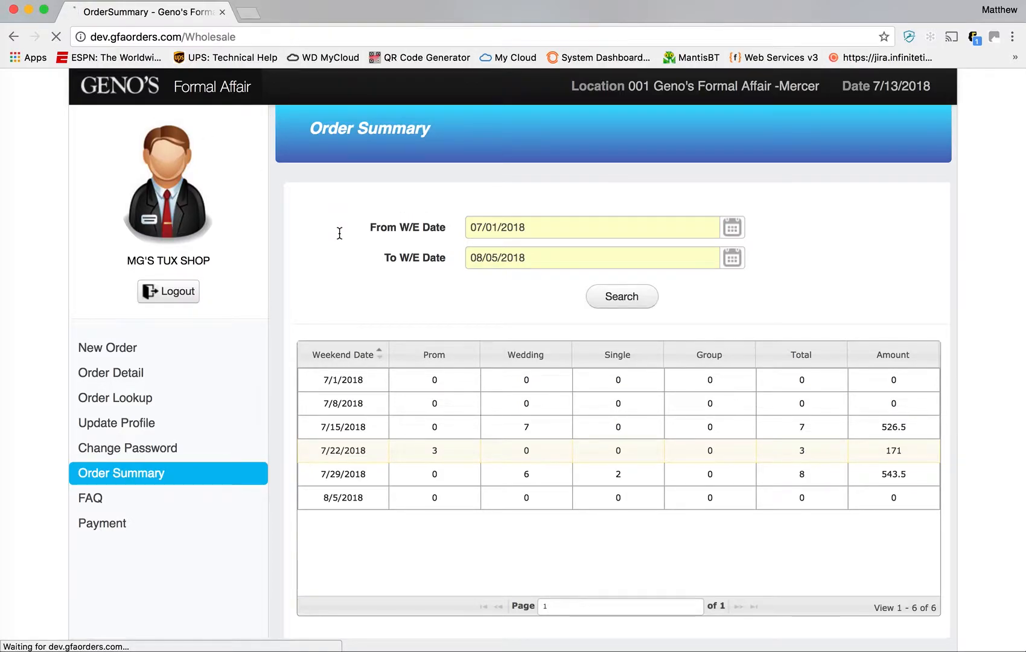